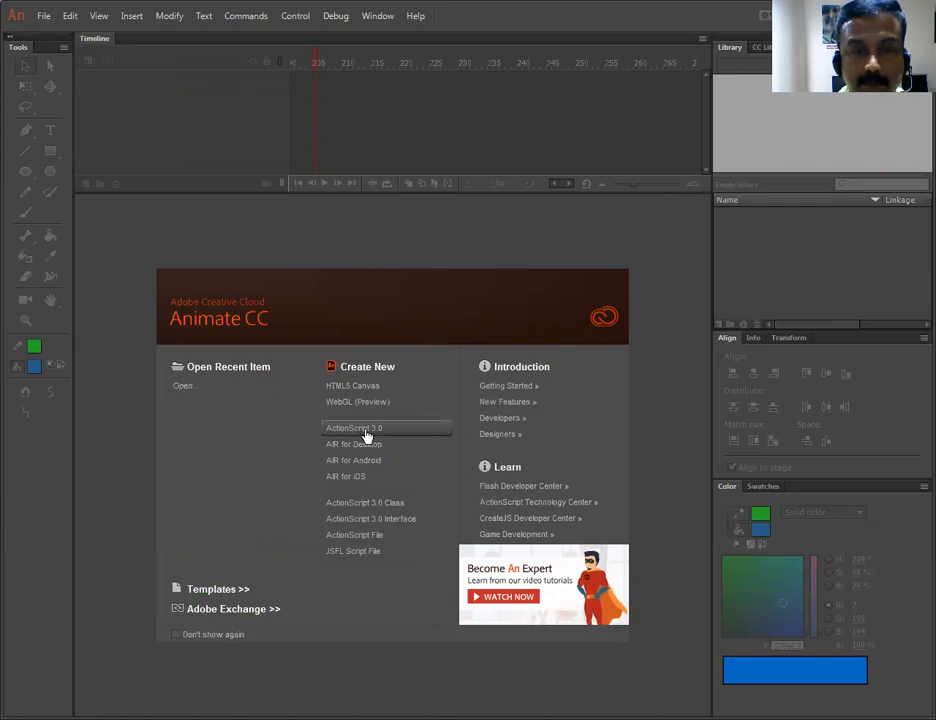
# Create an ActionScript 3.0 document and set its stage size to 1280 × 720 pixels
pyautogui.click(366, 434)
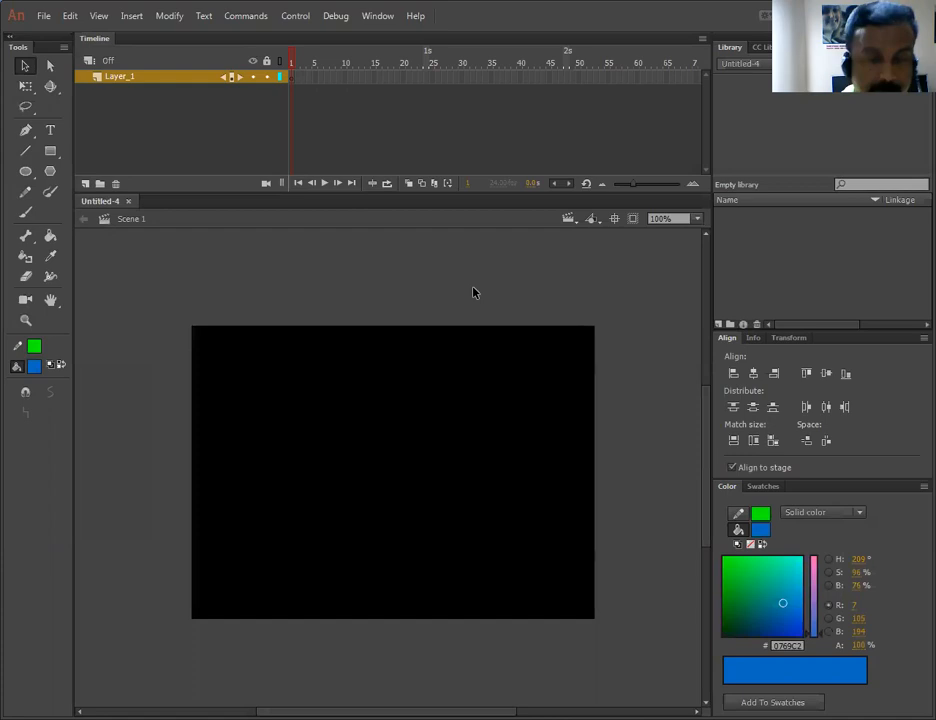
pyautogui.hotkey('ctrl', 'j')
pyautogui.click(350, 299)
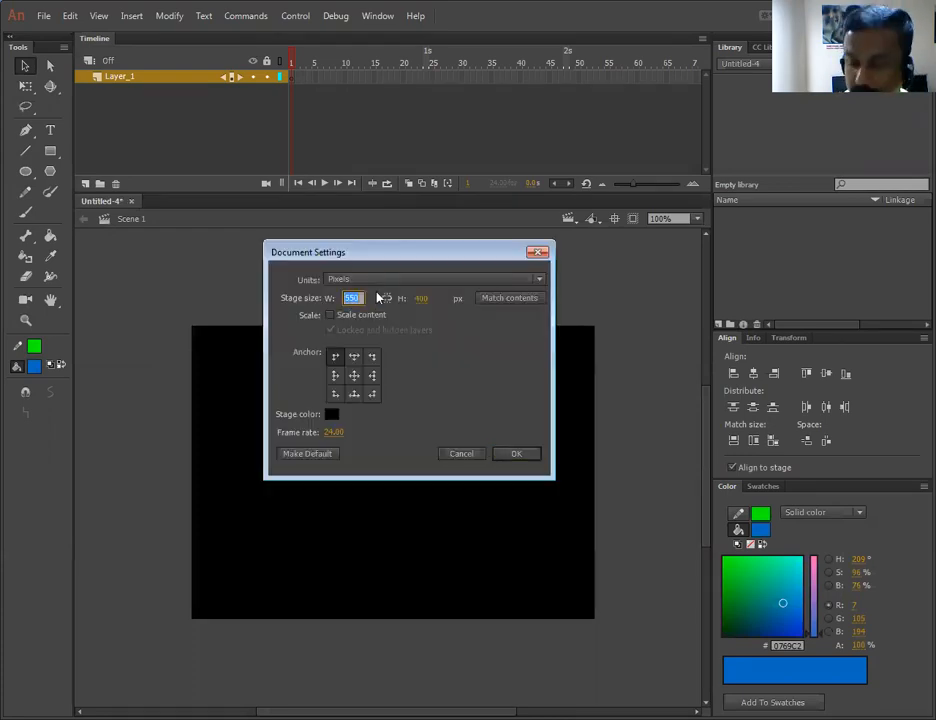
pyautogui.write('1280')
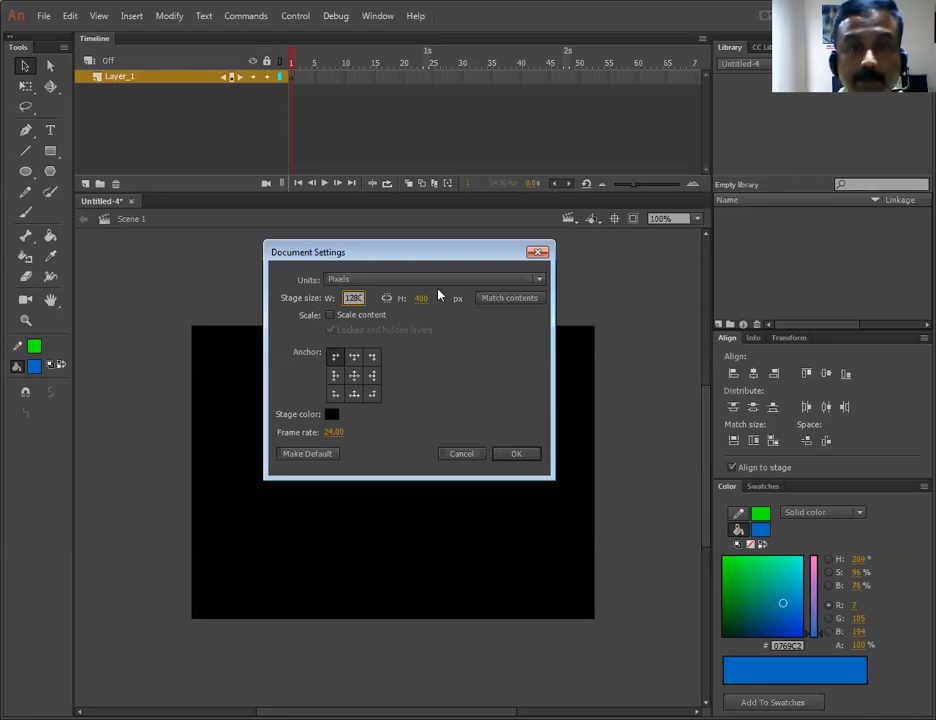
pyautogui.press('Tab')
pyautogui.write('720')
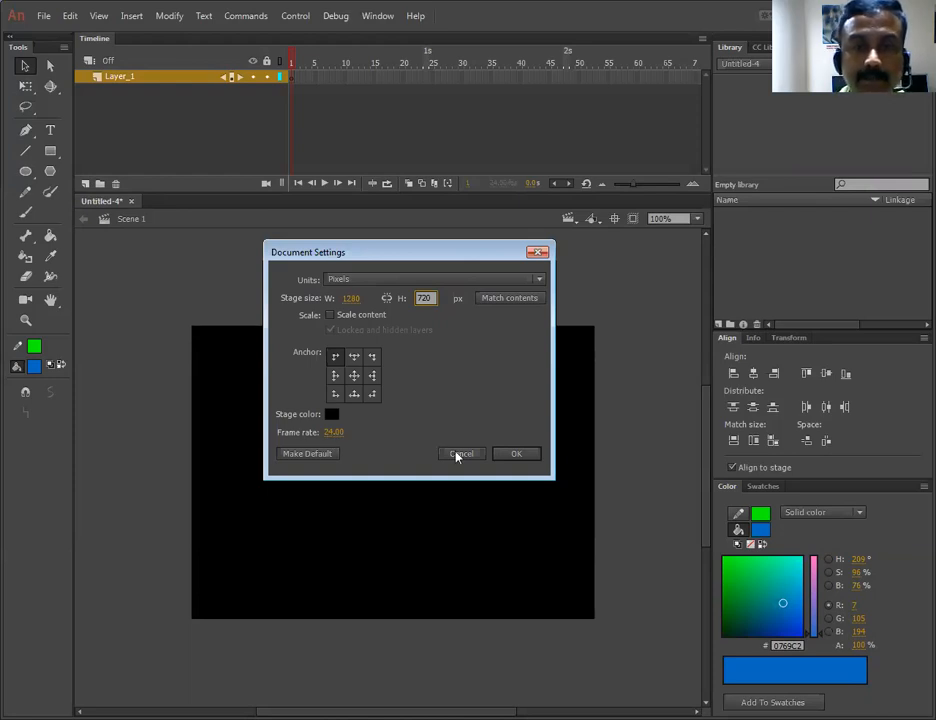
pyautogui.click(510, 456)
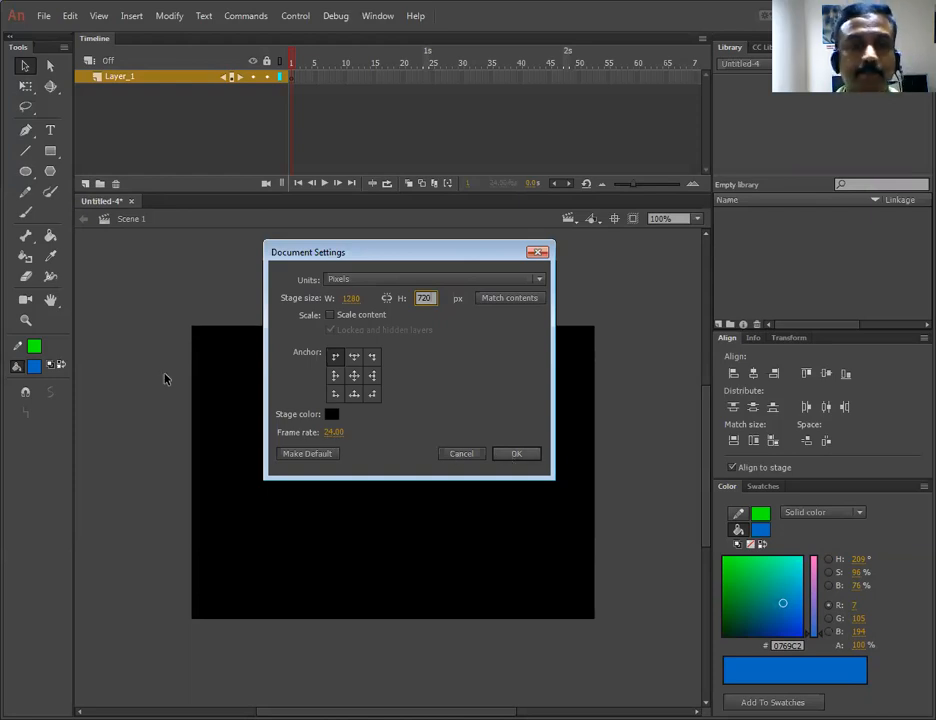
# Draw a circle about 167 px in diameter with the Oval tool in the lower left part of the stage
pyautogui.doubleClick(51, 302)
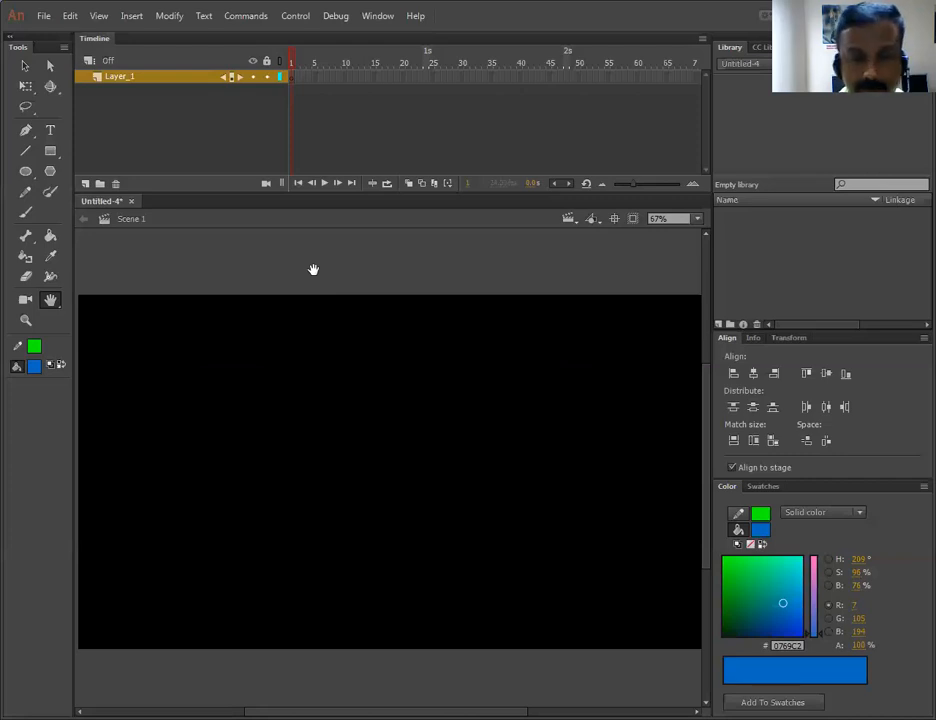
pyautogui.click(27, 172)
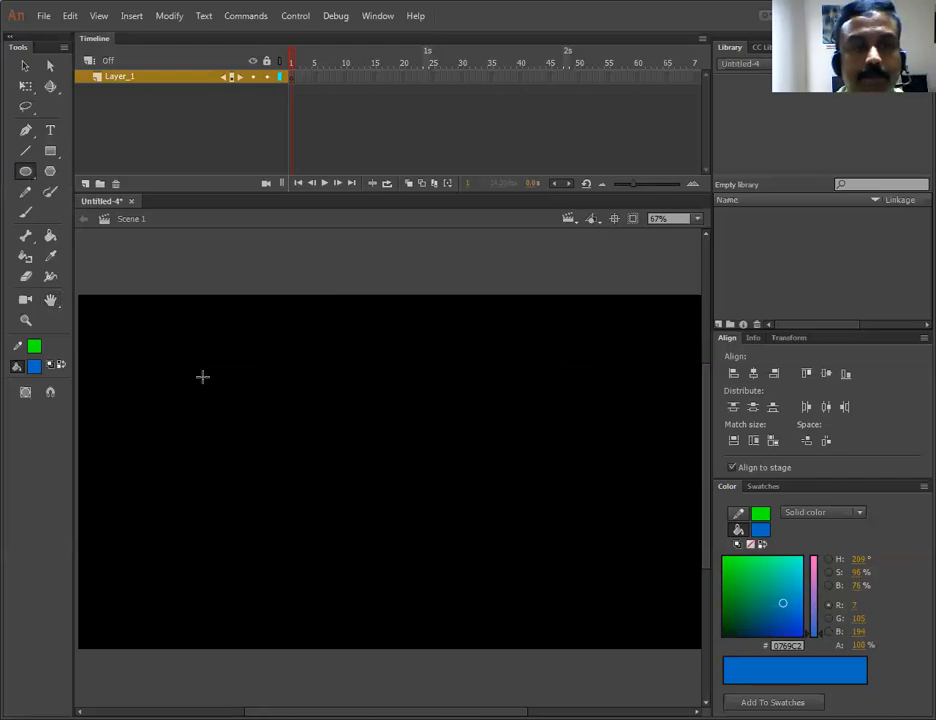
pyautogui.moveTo(165, 440); pyautogui.dragTo(247, 520)
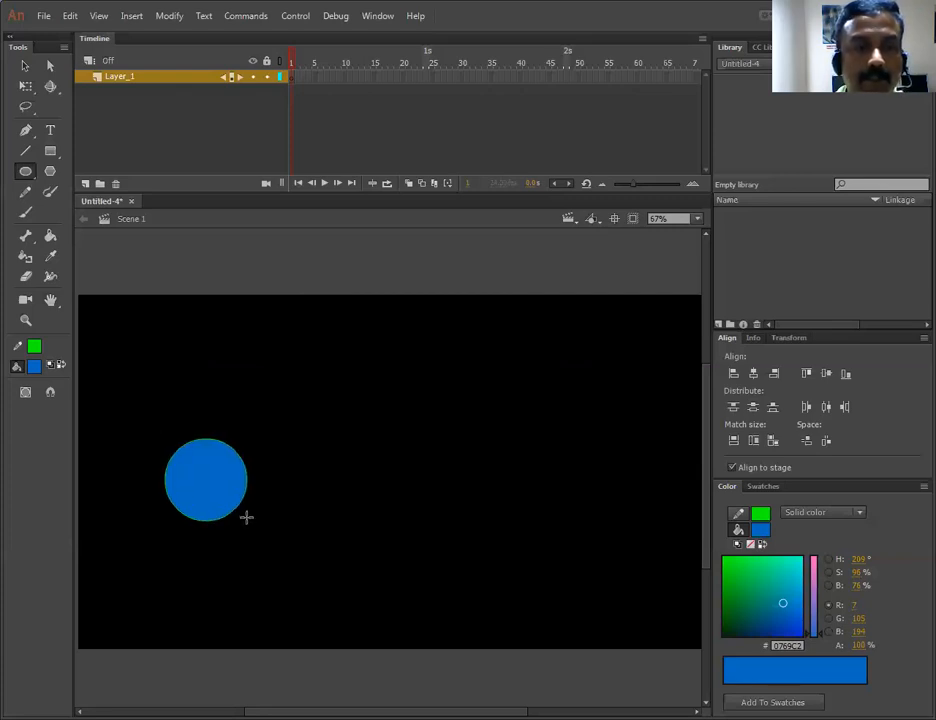
# Change the circle's outline to #FFCC00 and set its stroke size to 3
pyautogui.press('v')
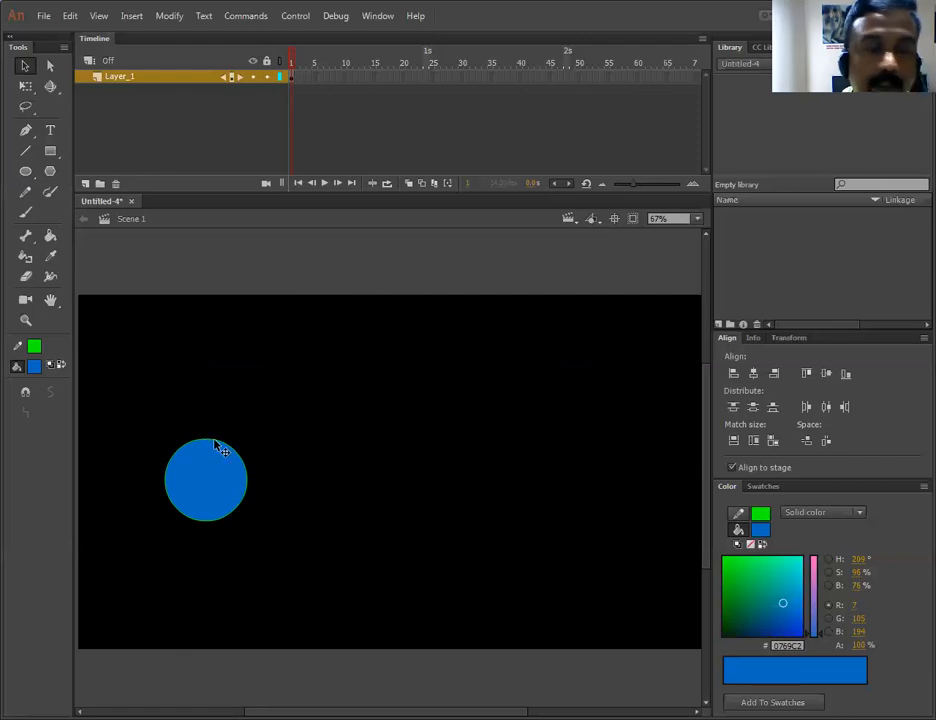
pyautogui.click(215, 441)
pyautogui.click(826, 48)
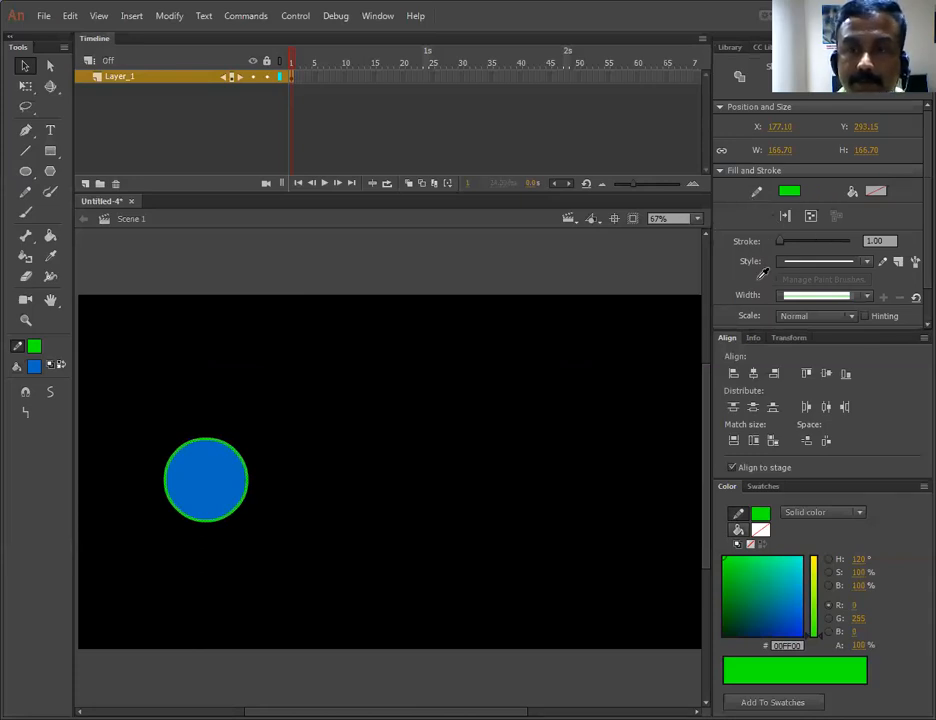
pyautogui.click(793, 197)
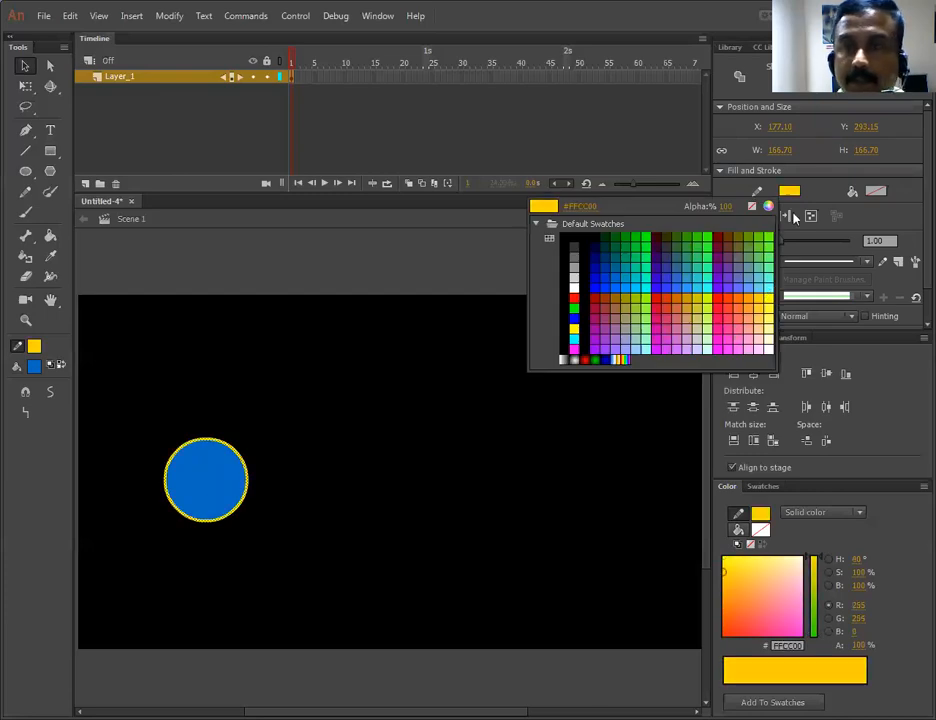
pyautogui.click(753, 298)
pyautogui.click(875, 241)
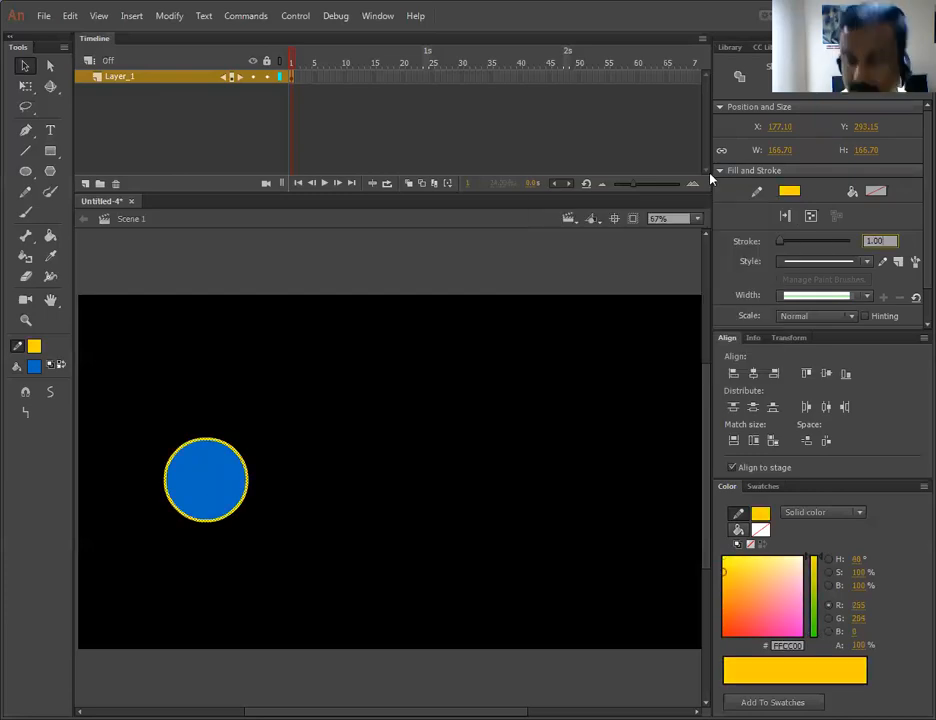
pyautogui.write('3')
pyautogui.press('Return')
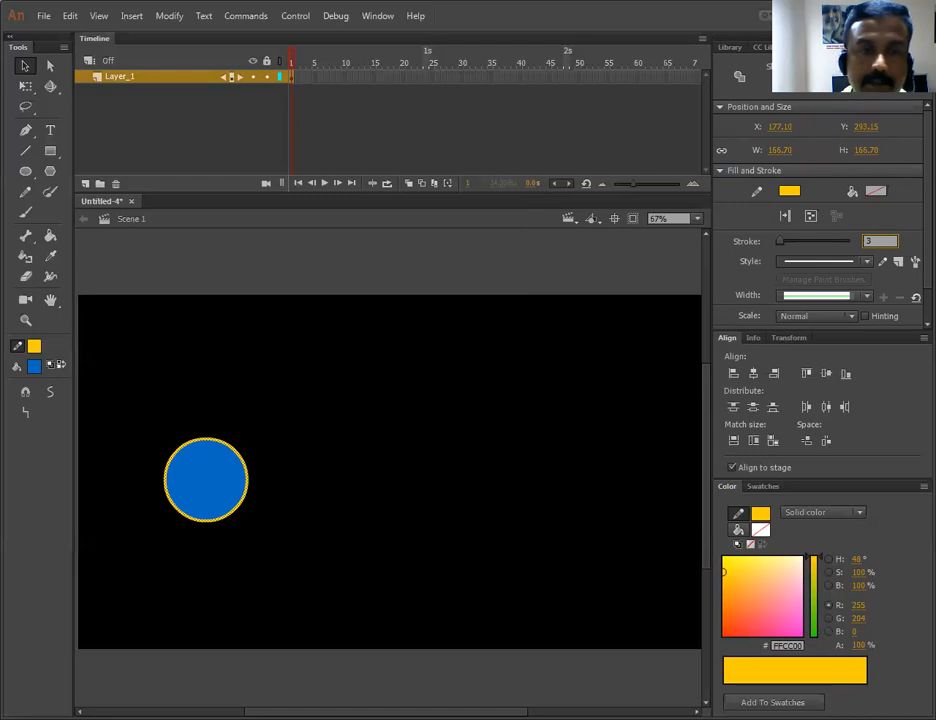
pyautogui.click(399, 424)
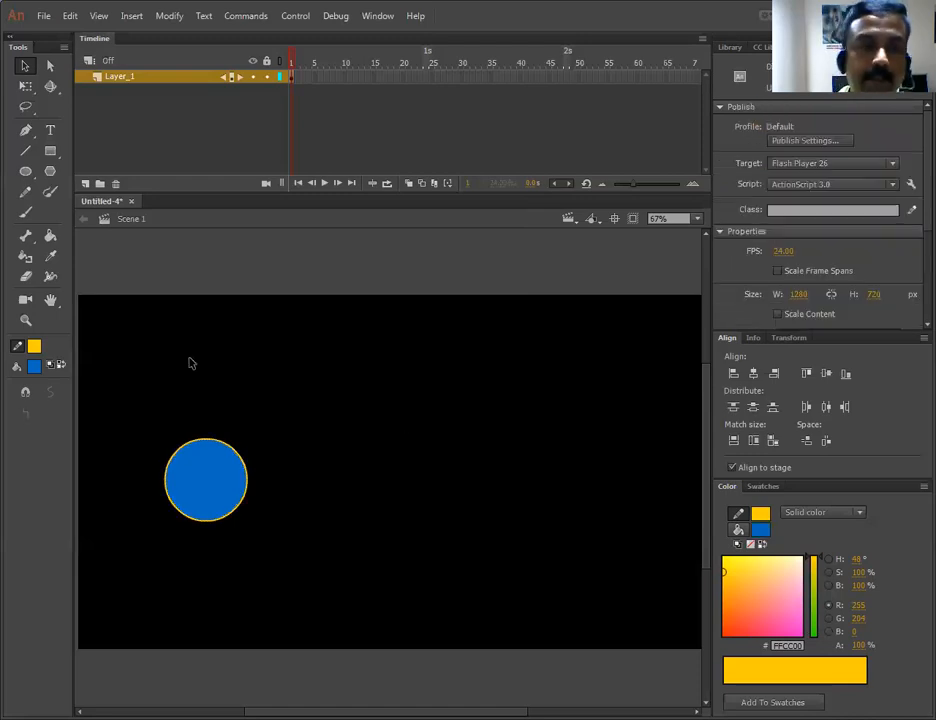
# Fill the circle with the white-to-black radial gradient swatch
pyautogui.click(213, 484)
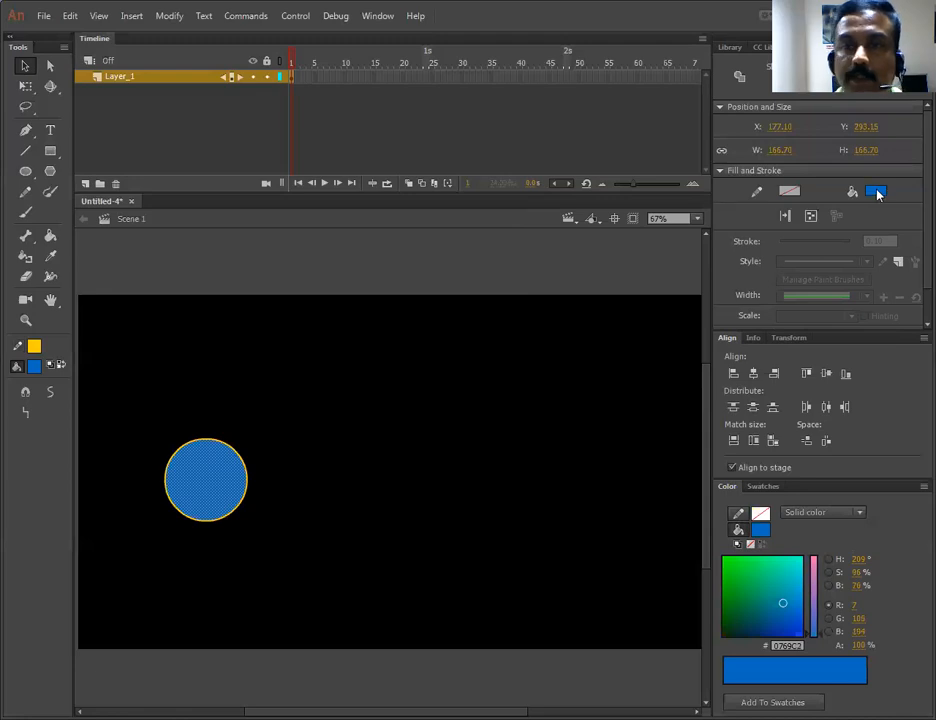
pyautogui.click(875, 192)
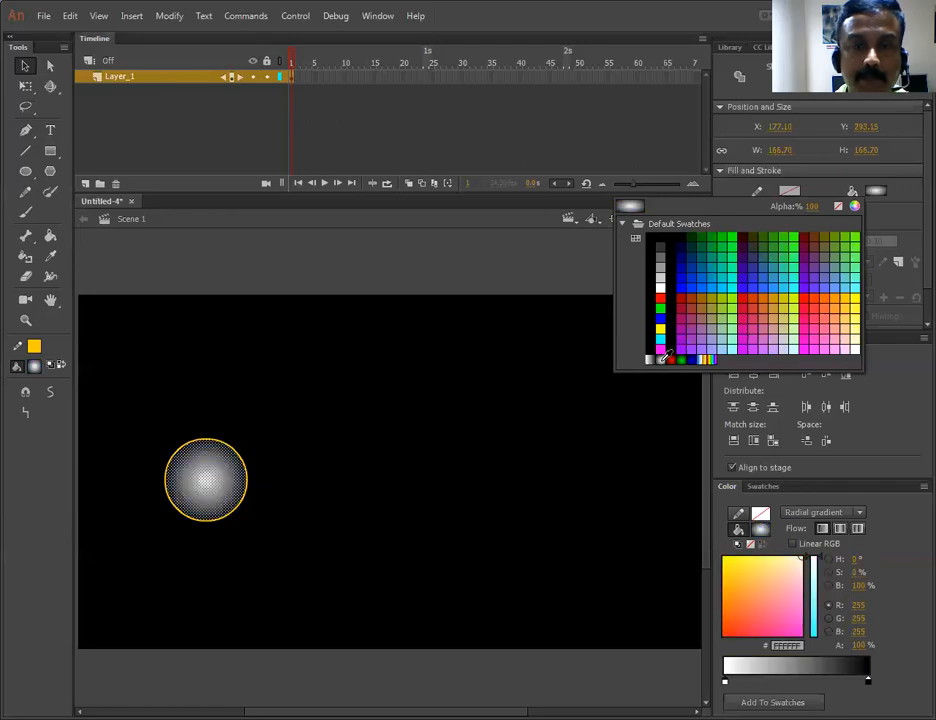
pyautogui.click(661, 358)
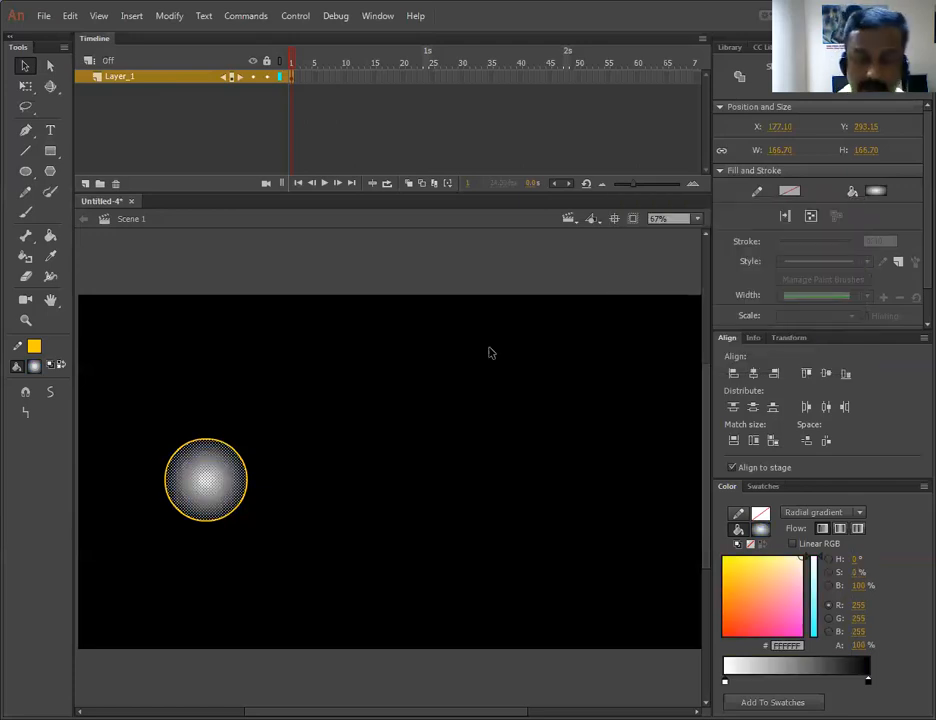
# Stretch the circle's radial gradient horizontally beyond the outline with the Gradient Transform tool
pyautogui.hotkey('ctrl', '=')
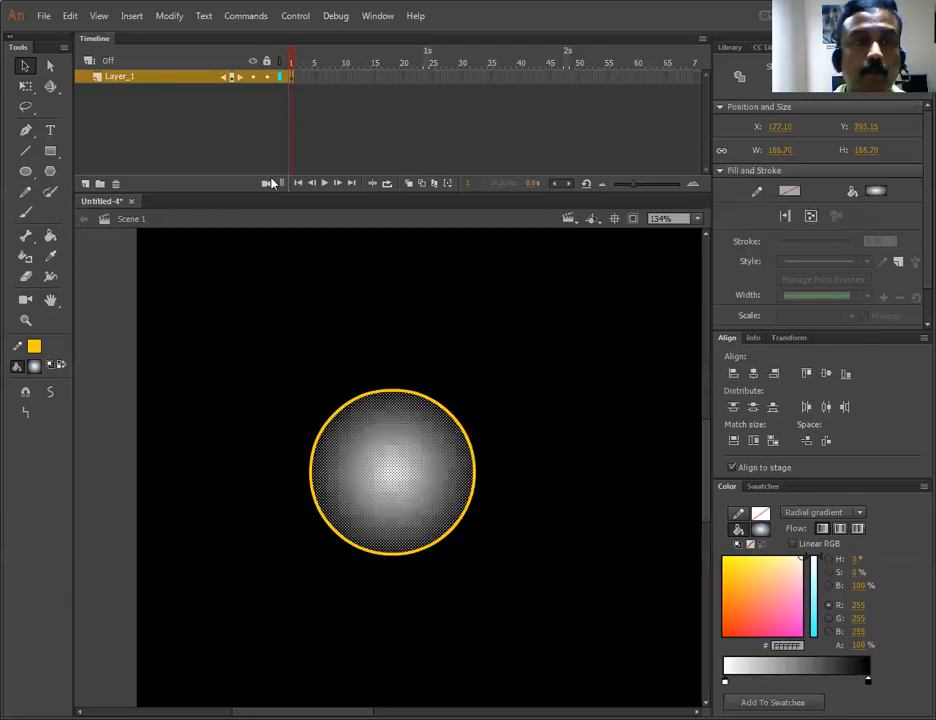
pyautogui.click(26, 88)
pyautogui.moveTo(30, 91); pyautogui.dragTo(97, 101)
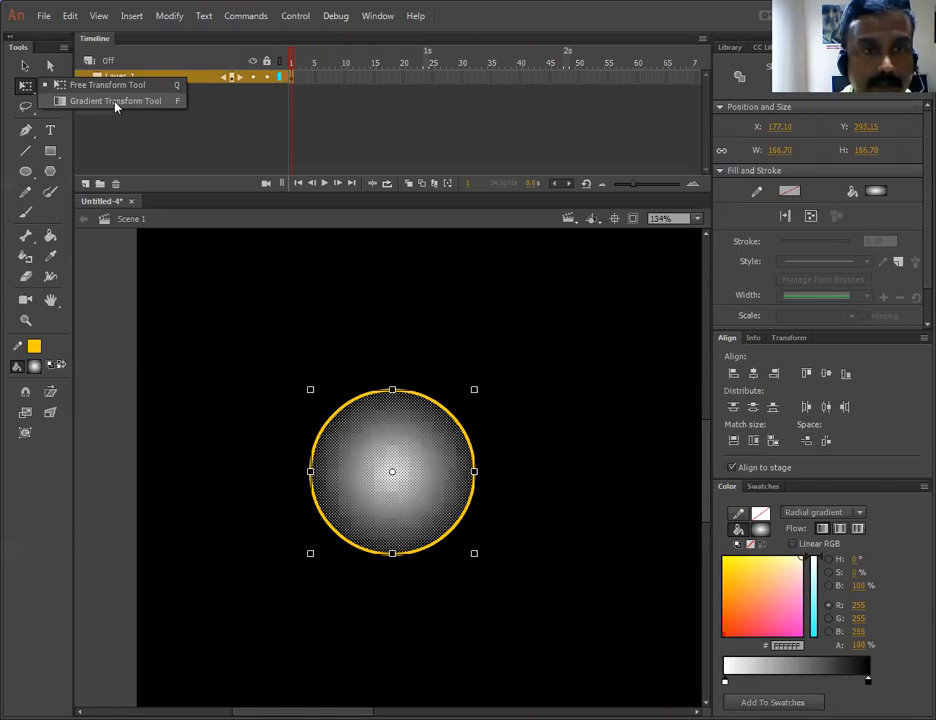
pyautogui.click(116, 104)
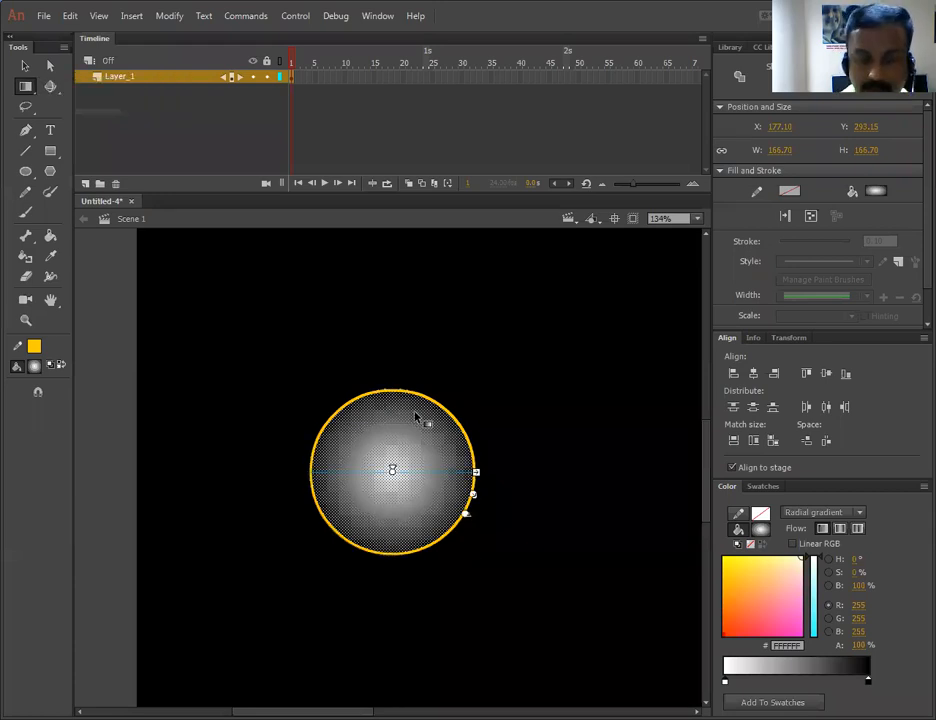
pyautogui.hotkey('ctrl', '=')
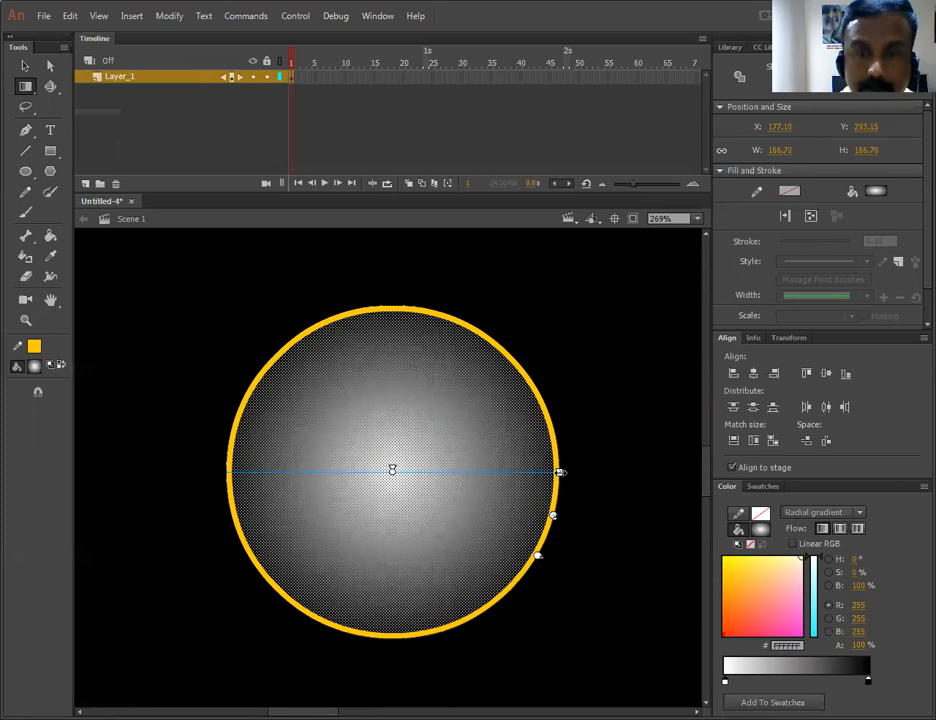
pyautogui.moveTo(562, 472); pyautogui.dragTo(636, 471)
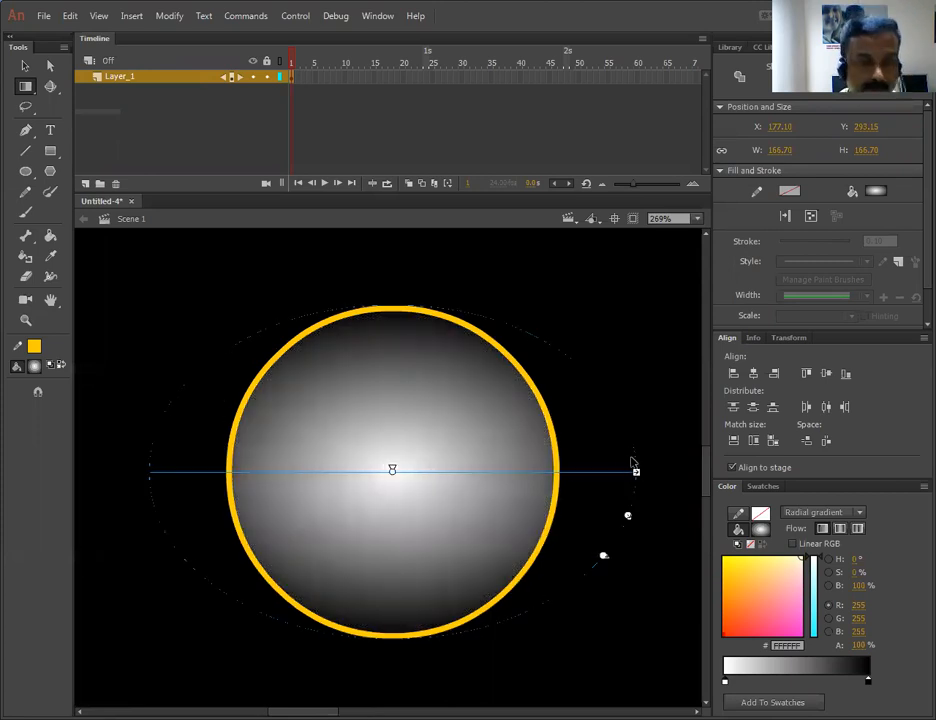
# Enlarge the radial gradient evenly so it extends slightly beyond the circle's outline
pyautogui.press('q')
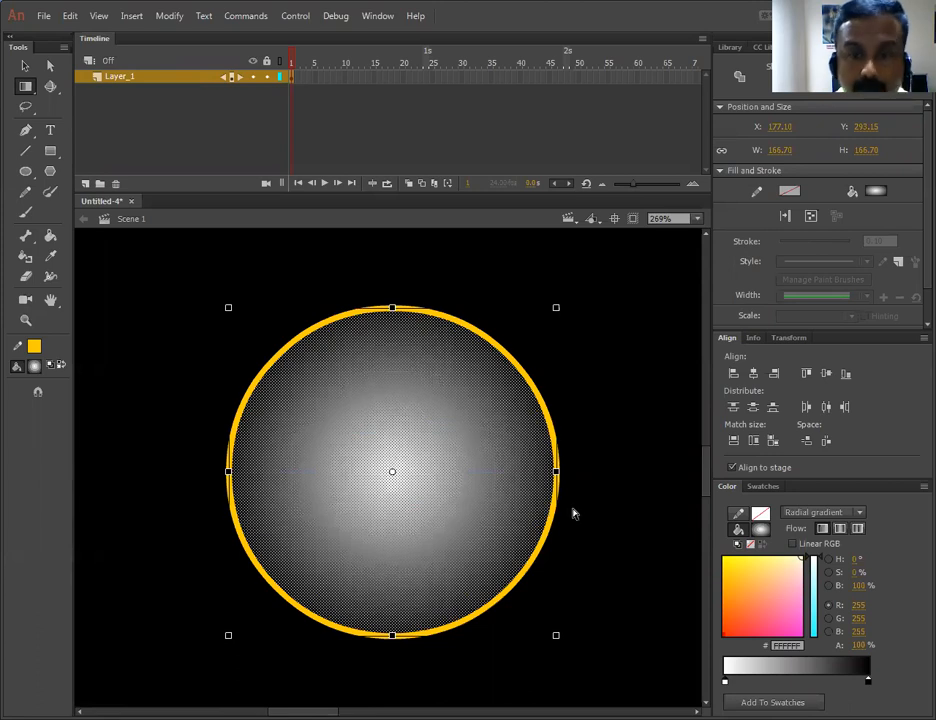
pyautogui.press('f')
pyautogui.moveTo(557, 517); pyautogui.dragTo(573, 533)
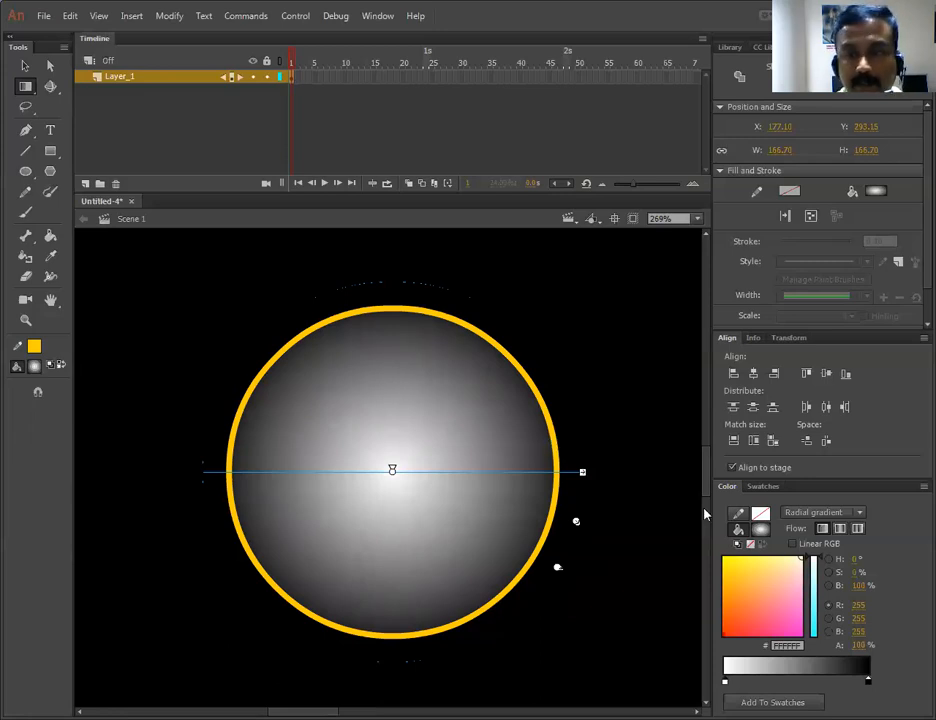
# Switch the circle's fill type to a linear gradient
pyautogui.click(763, 531)
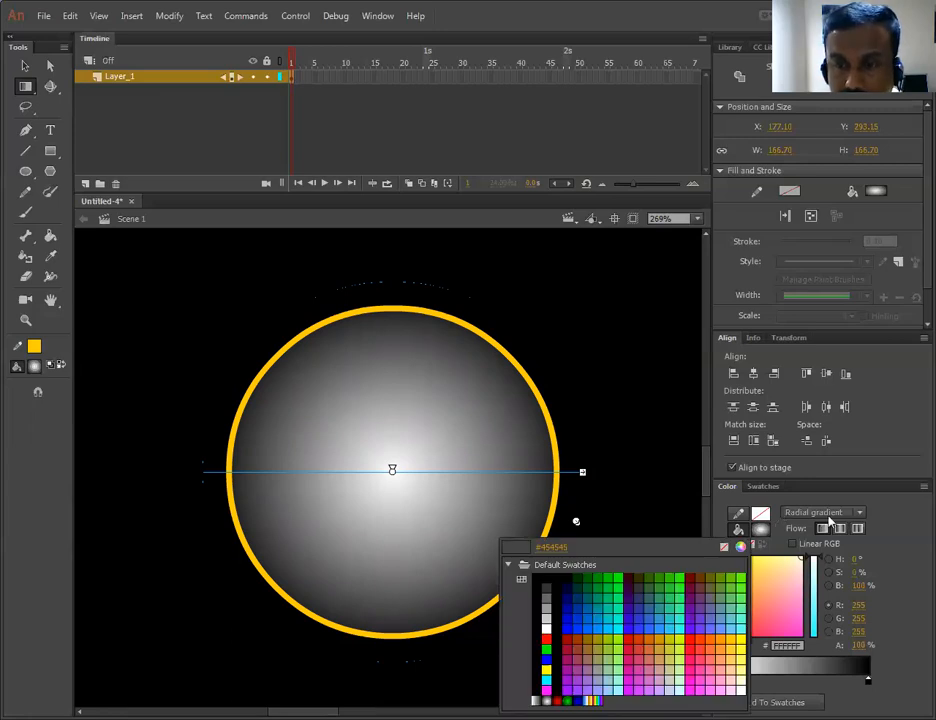
pyautogui.click(828, 519)
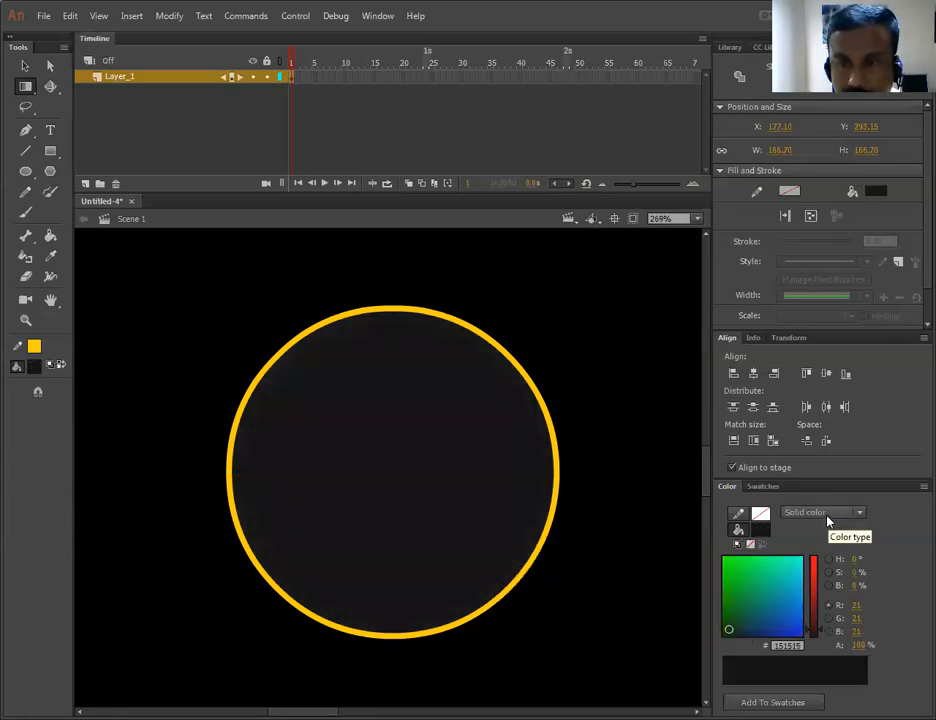
pyautogui.click(829, 520)
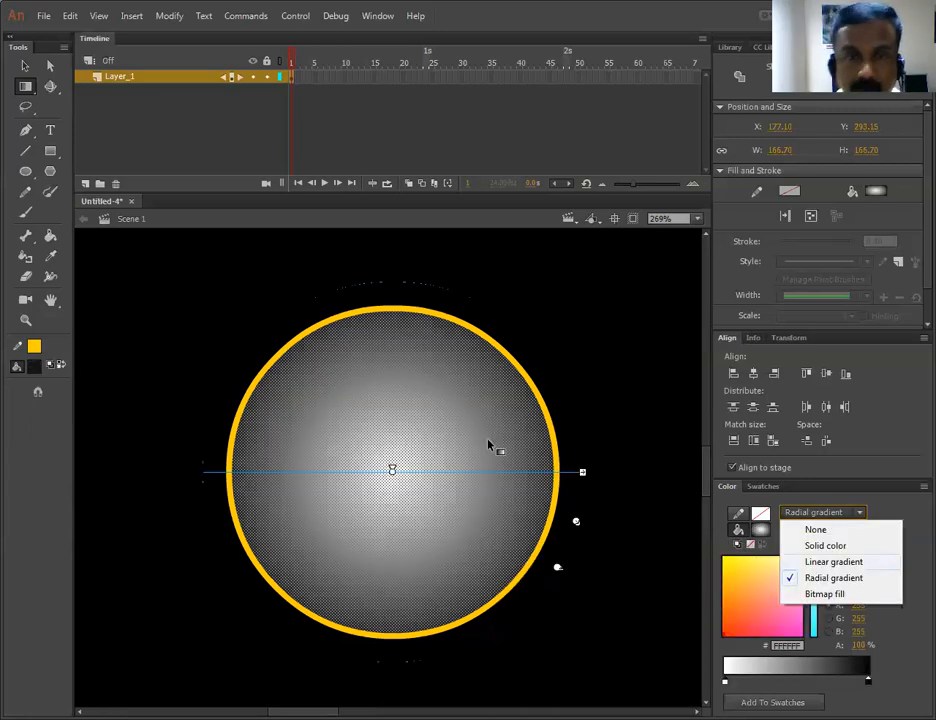
pyautogui.click(832, 562)
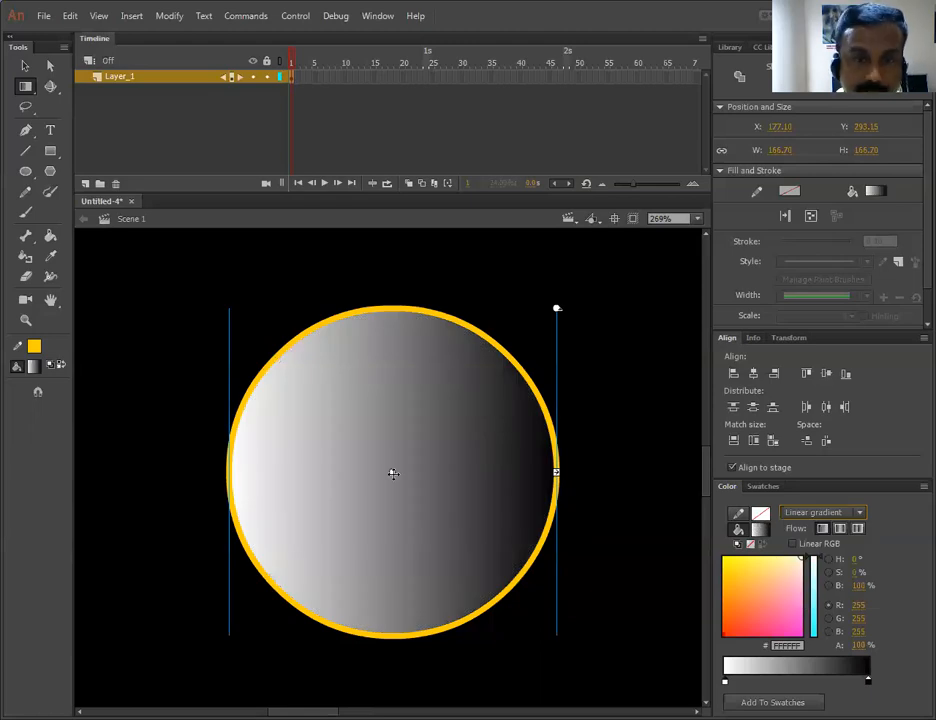
# Adjust the linear gradient's centre and width, and rotate it to run diagonally across the circle
pyautogui.moveTo(393, 473); pyautogui.dragTo(484, 472)
pyautogui.moveTo(383, 470); pyautogui.dragTo(401, 468)
pyautogui.moveTo(569, 470)
pyautogui.mouseDown()
pyautogui.moveTo(683, 464)
pyautogui.moveTo(431, 466)
pyautogui.moveTo(569, 466)
pyautogui.mouseUp()
pyautogui.moveTo(570, 312); pyautogui.dragTo(426, 282)
pyautogui.moveTo(533, 368); pyautogui.dragTo(537, 299)
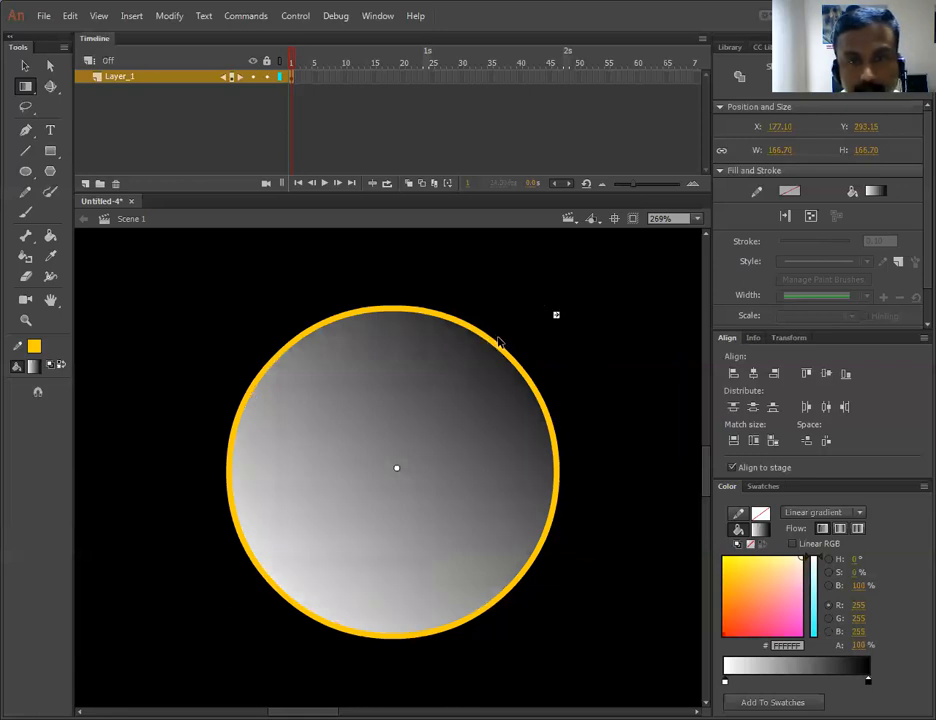
# Undo the linear gradient edits back to the radial fill and select that fill for gradient editing
pyautogui.hotkey('ctrl', 'z')
pyautogui.hotkey('ctrl', 'z')
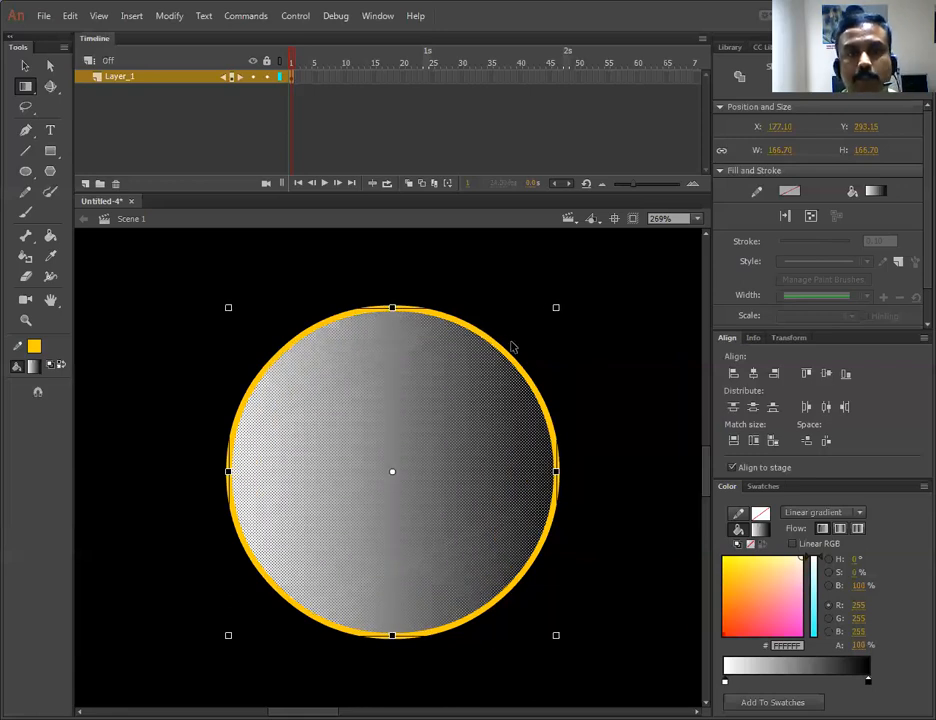
pyautogui.hotkey('ctrl', 'z')
pyautogui.click(422, 440)
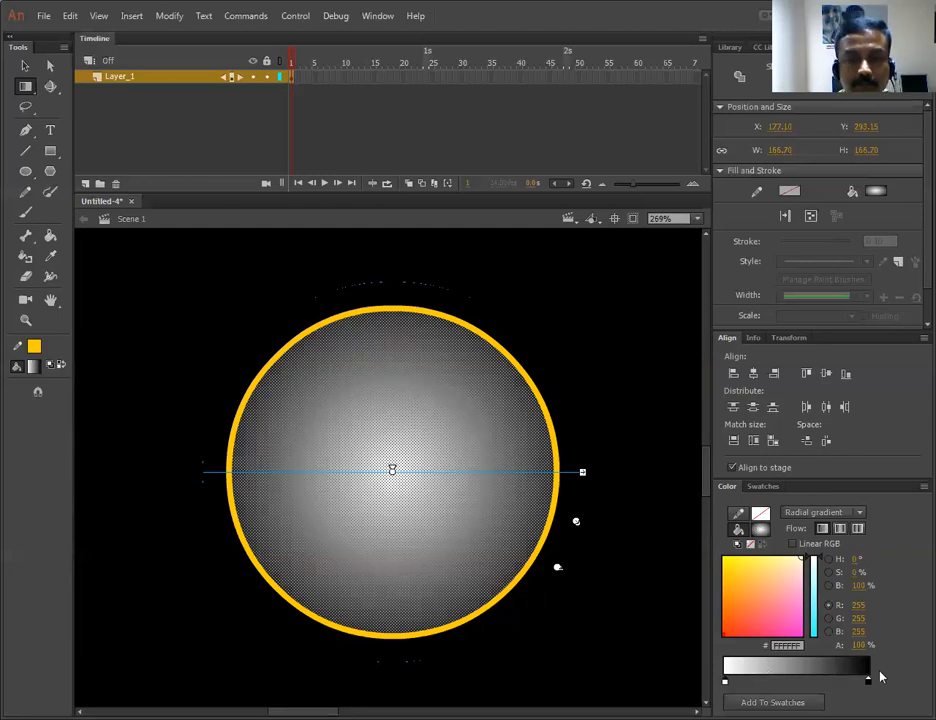
# Set the radial gradient's centre colour to #FFCCCC and its outer colour to #FFCC99
pyautogui.doubleClick(725, 682)
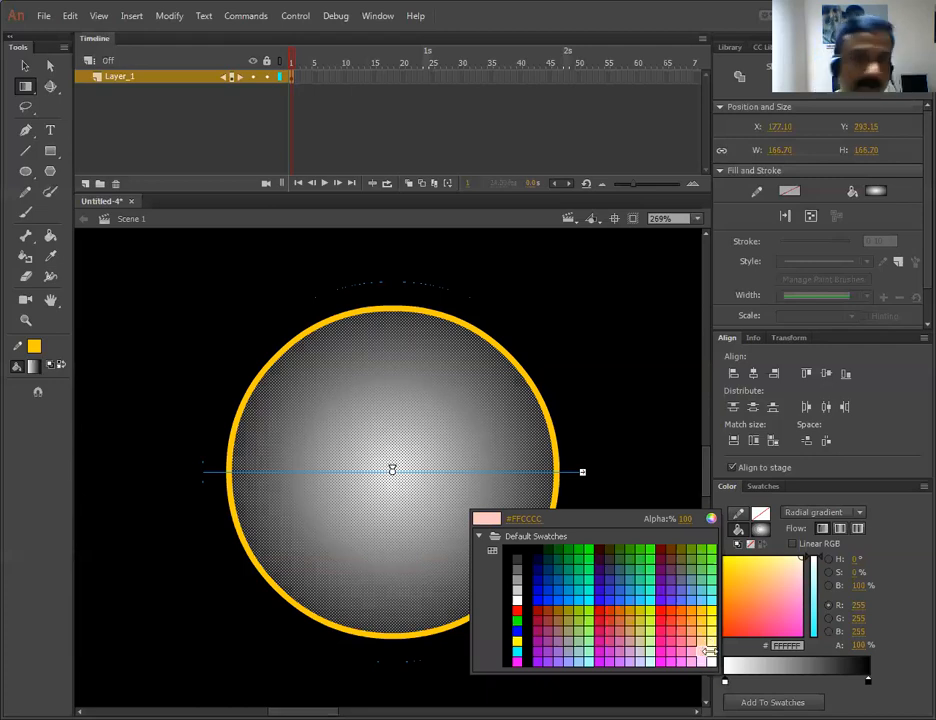
pyautogui.click(711, 656)
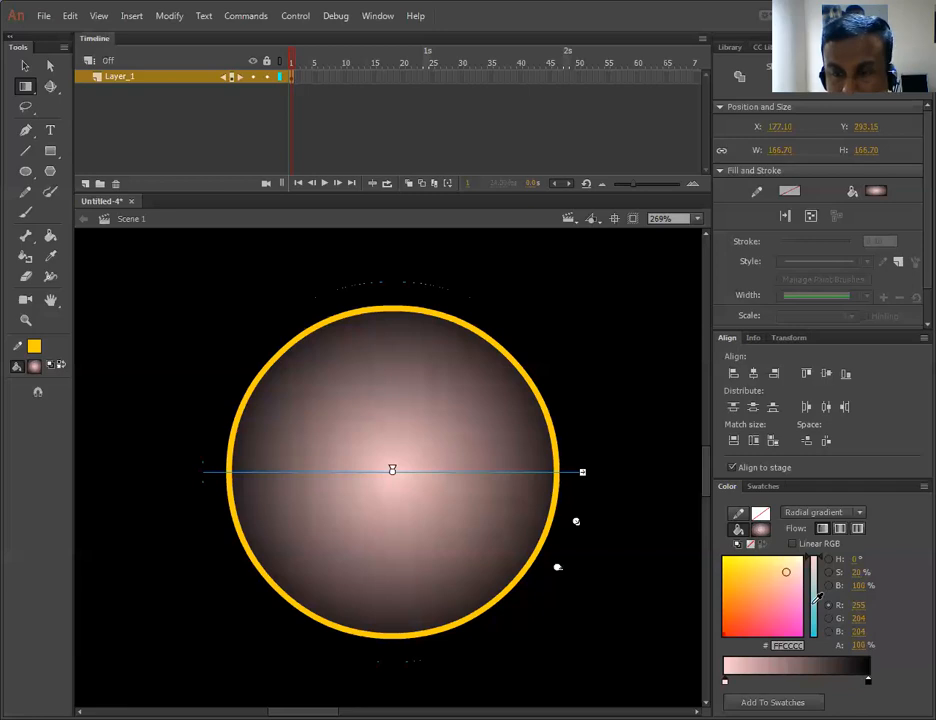
pyautogui.doubleClick(868, 681)
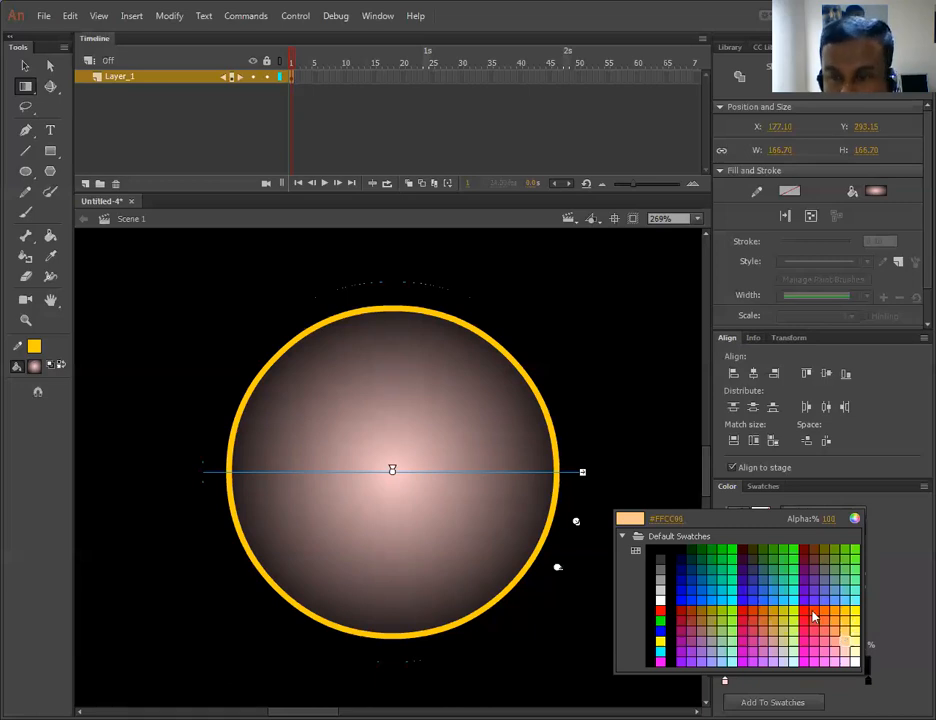
pyautogui.click(866, 683)
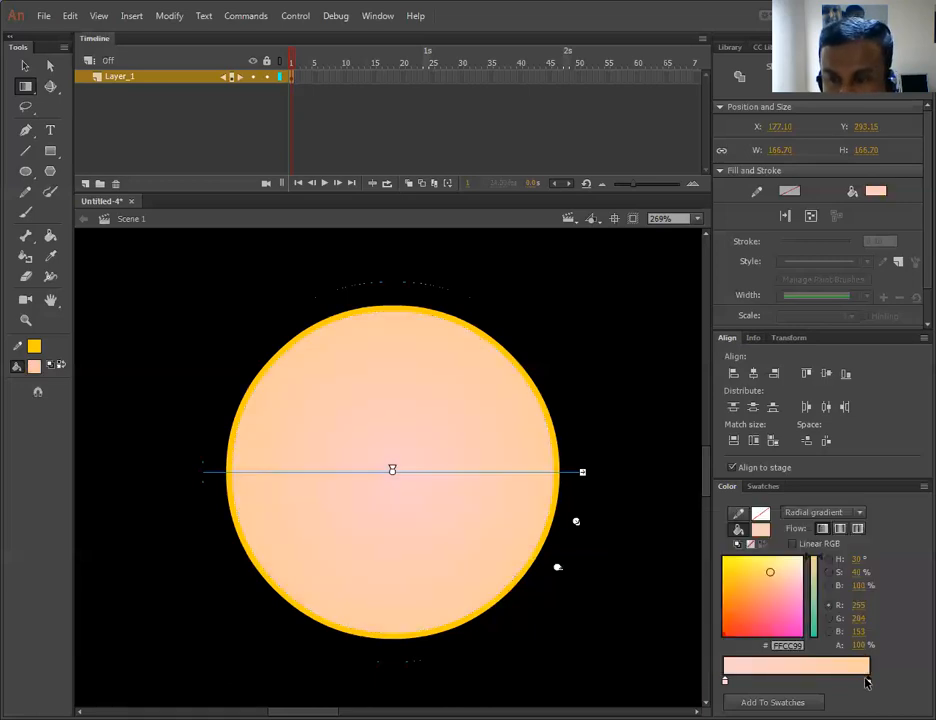
# Set the outer colour of the circle's radial gradient to #996600
pyautogui.doubleClick(868, 684)
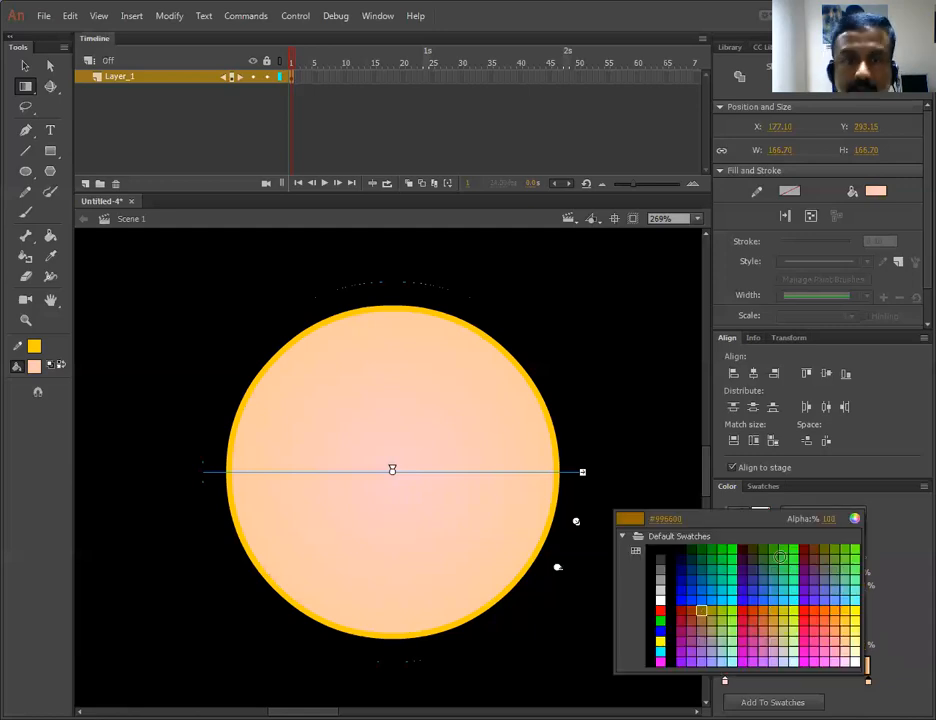
pyautogui.click(703, 610)
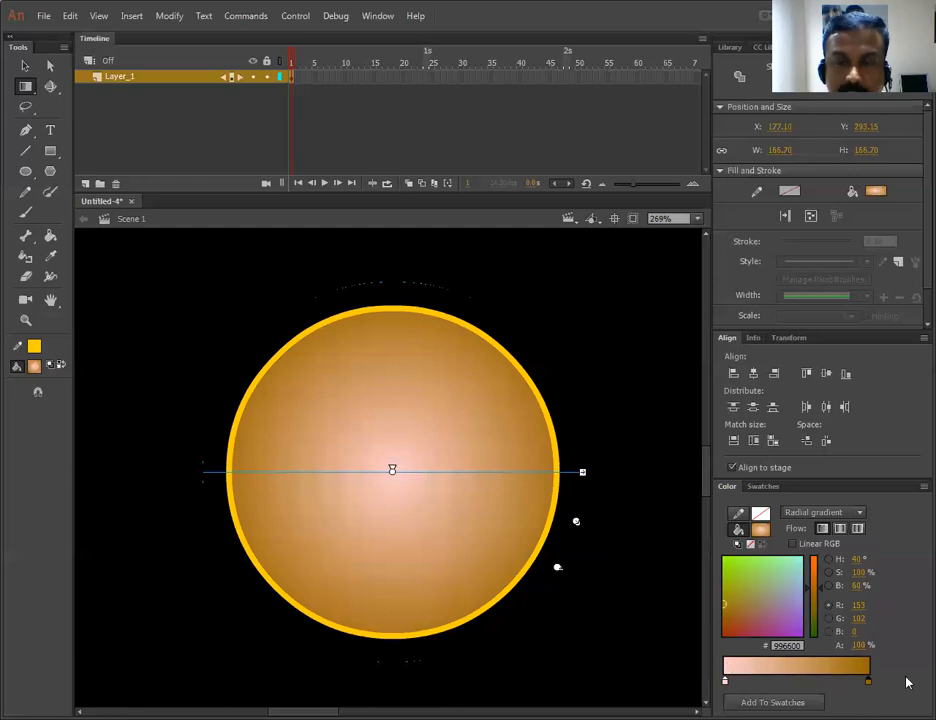
# Add a #006600 colour stop near the outer end of the radial gradient and remove it again
pyautogui.click(828, 683)
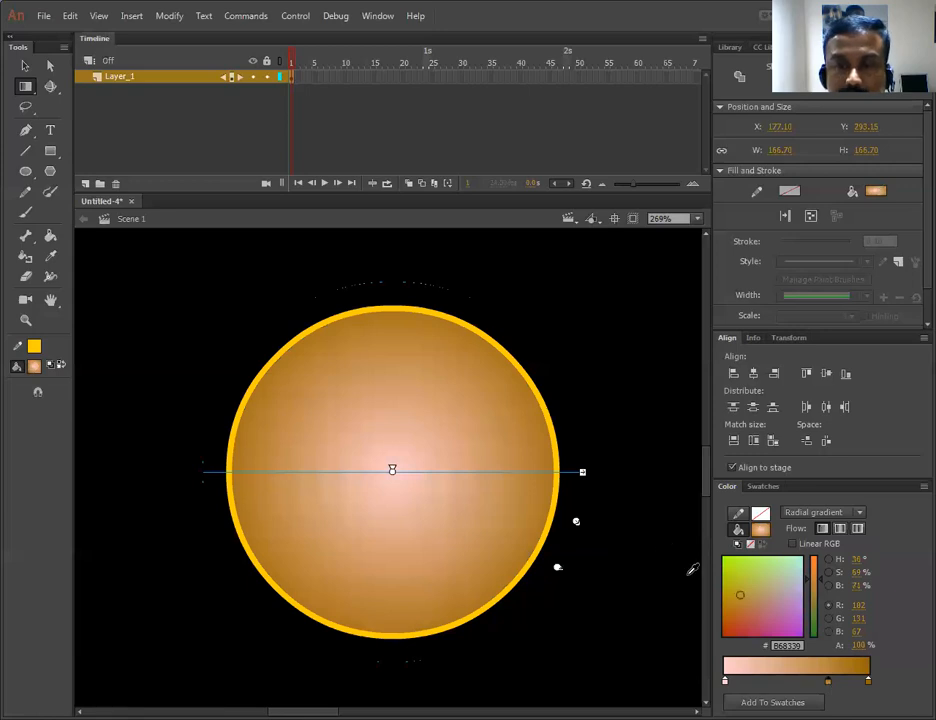
pyautogui.click(661, 553)
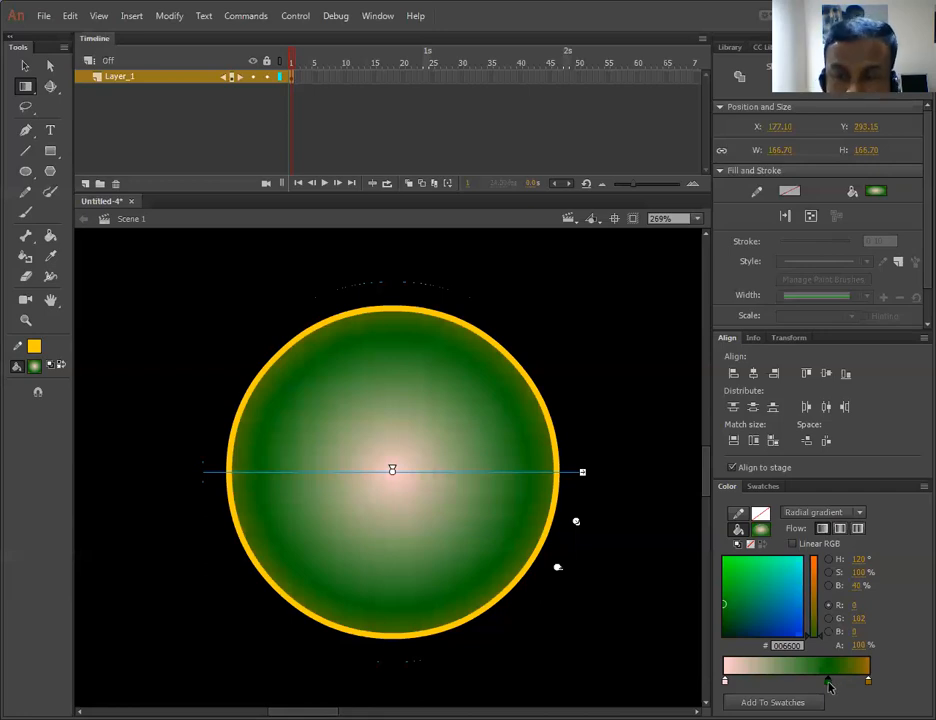
pyautogui.moveTo(828, 683); pyautogui.dragTo(842, 689)
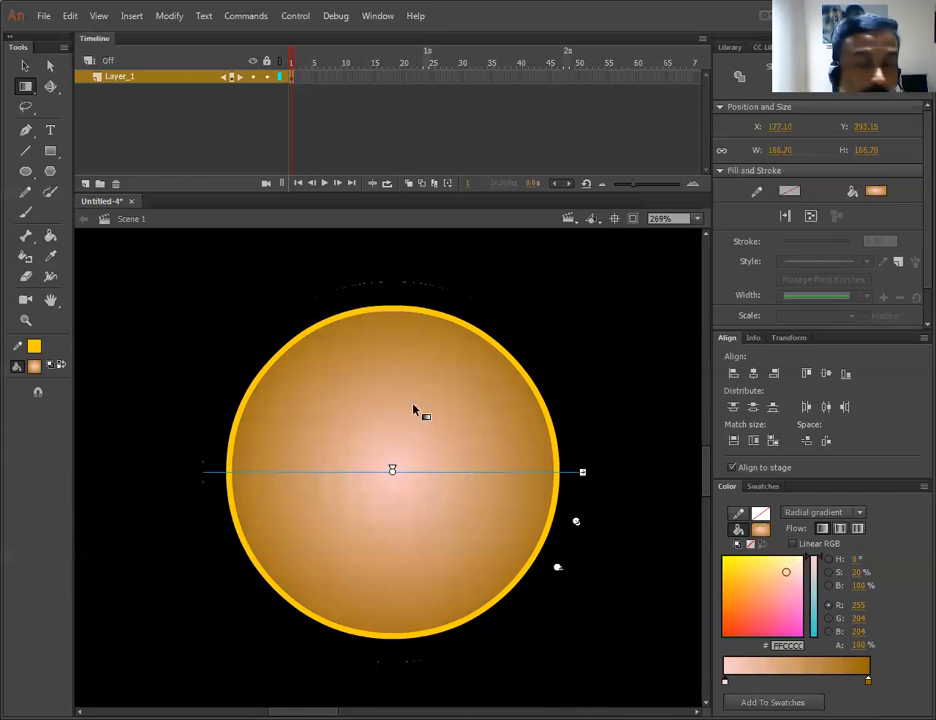
pyautogui.click(761, 531)
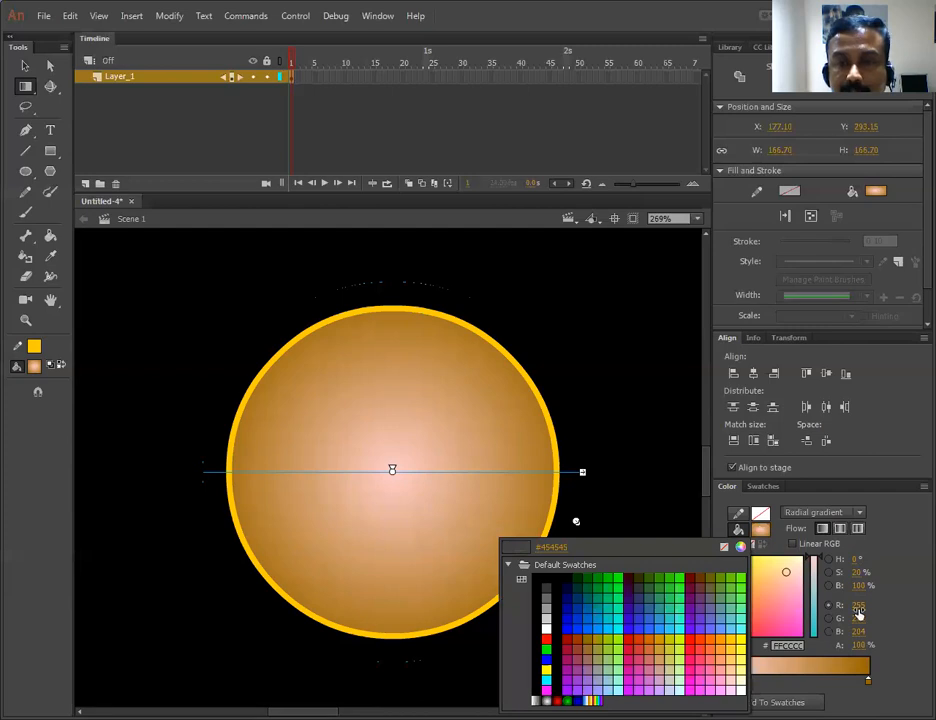
pyautogui.press('Escape')
pyautogui.click(24, 90)
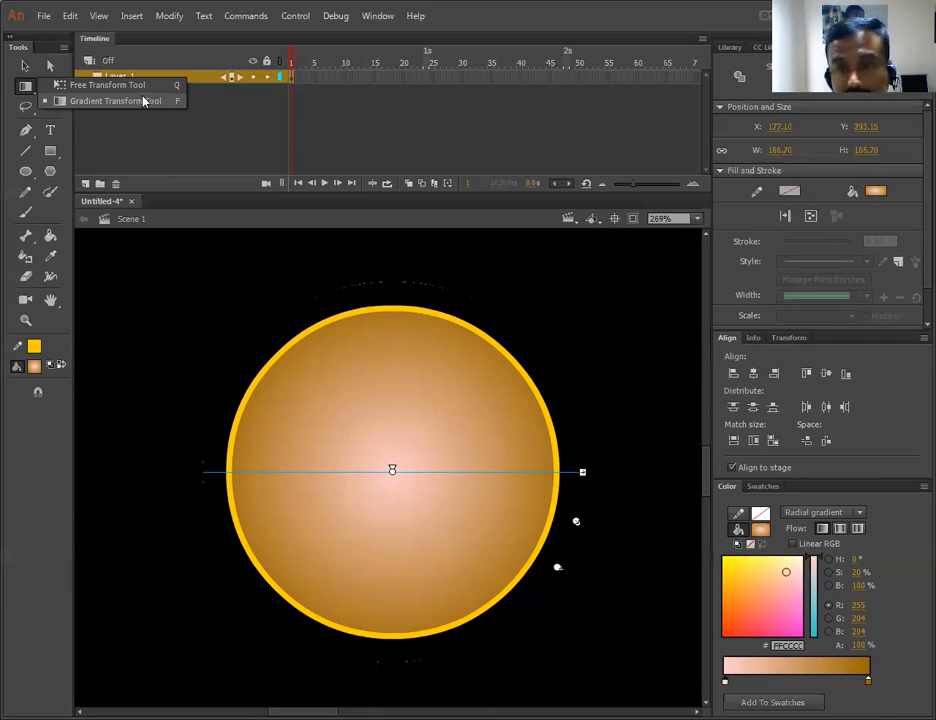
pyautogui.click(143, 101)
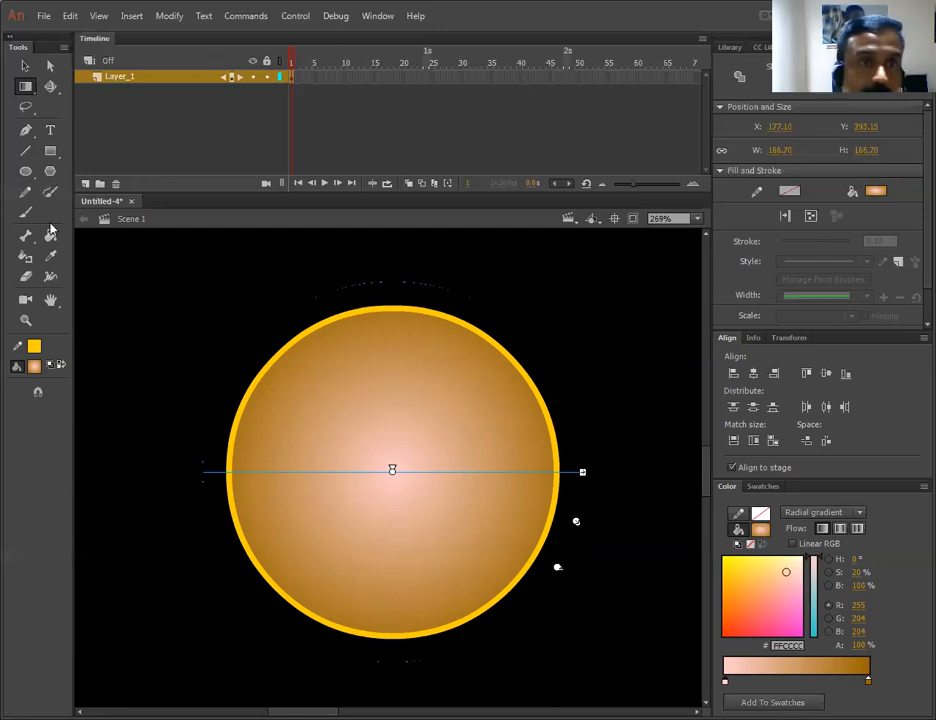
# Try filling the circle with a flat colour sampled from its own gradient, and undo it
pyautogui.press('k')
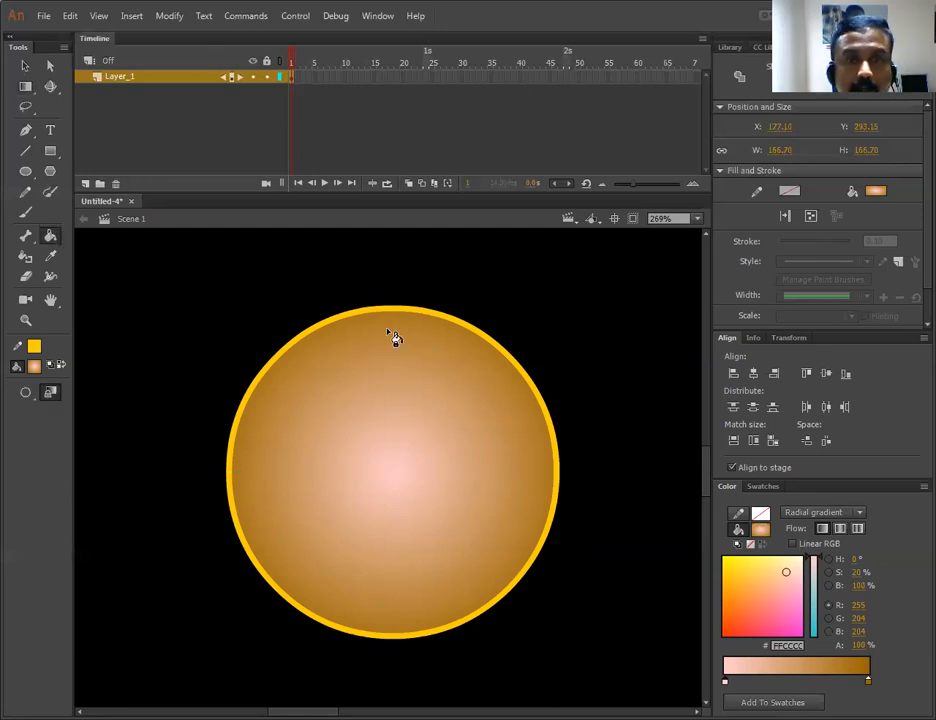
pyautogui.click(443, 378)
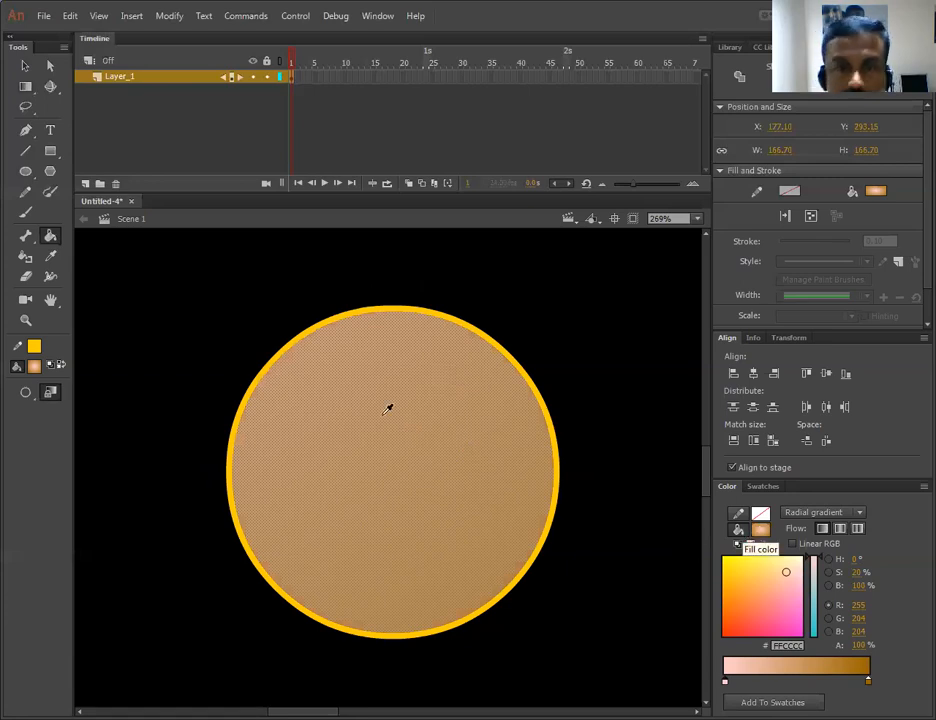
pyautogui.click(493, 476)
pyautogui.hotkey('ctrl', 'z')
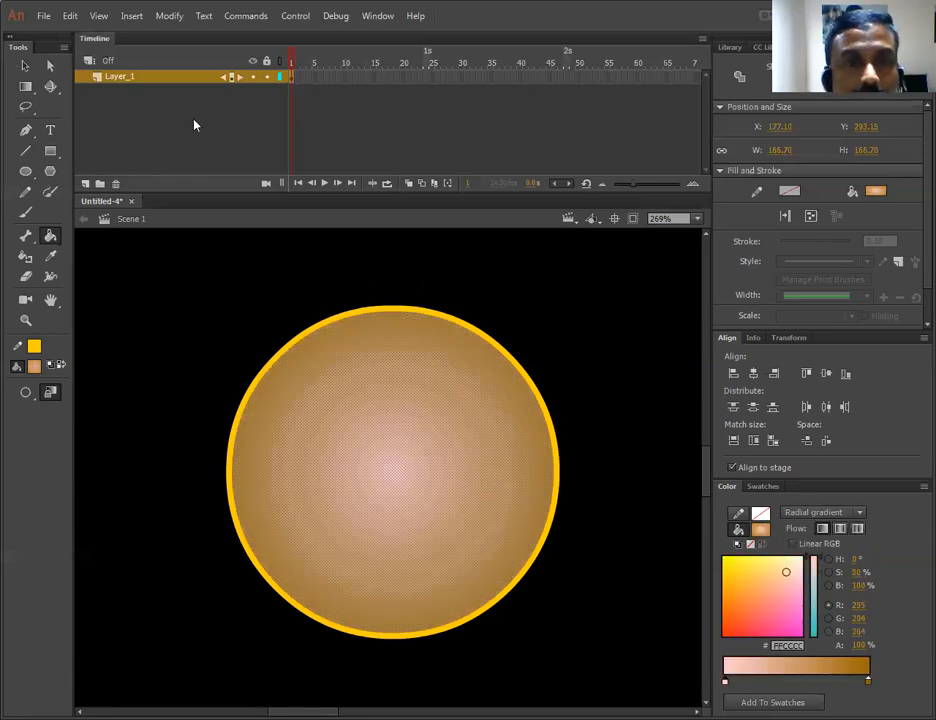
# Try moving the circle's upper-right portion away from the rest of the shape, and undo the move
pyautogui.press('v')
pyautogui.click(570, 270)
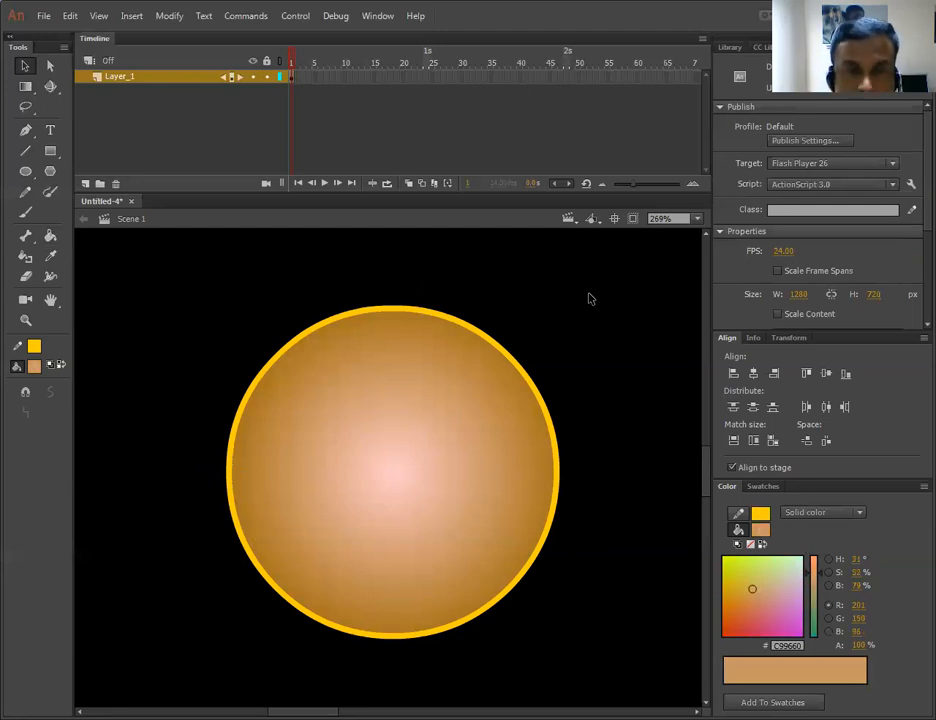
pyautogui.hotkey('ctrl', '-')
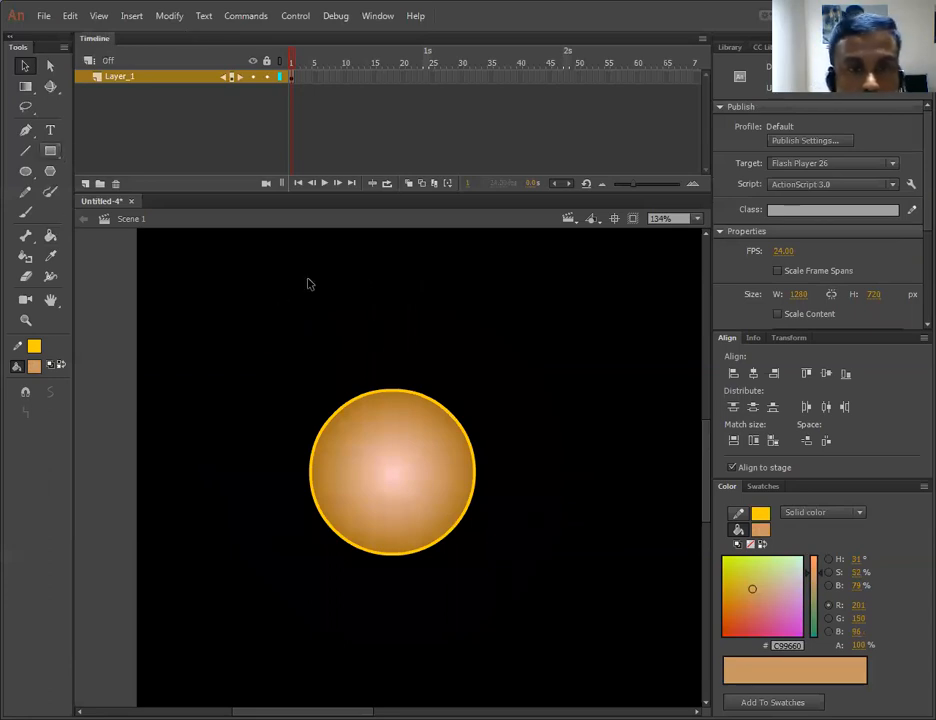
pyautogui.moveTo(268, 346); pyautogui.dragTo(529, 598)
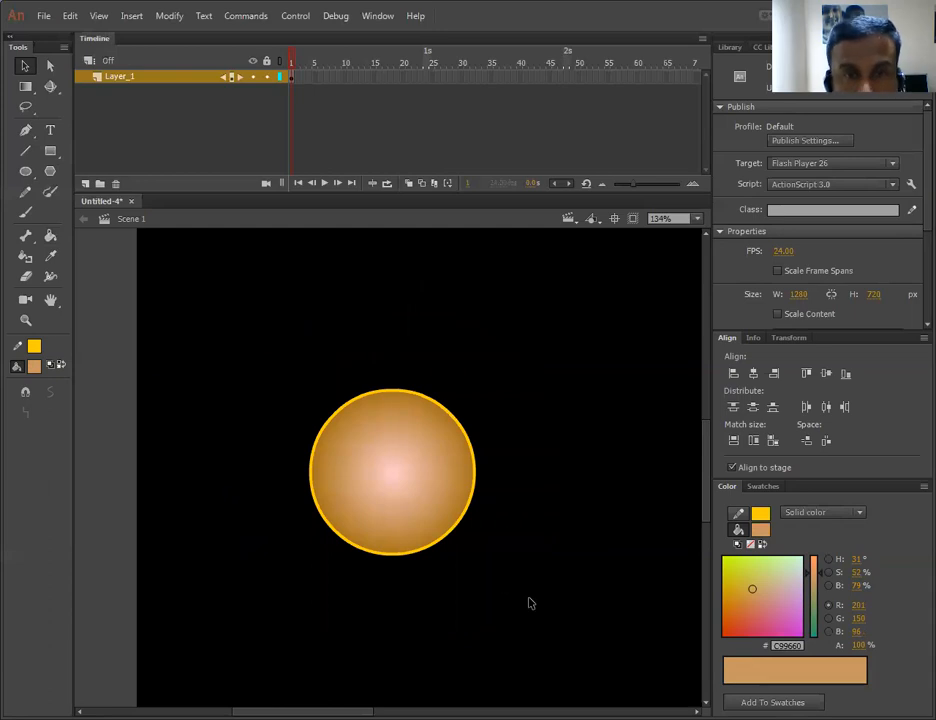
pyautogui.moveTo(535, 378); pyautogui.dragTo(367, 489)
pyautogui.moveTo(449, 450); pyautogui.dragTo(500, 414)
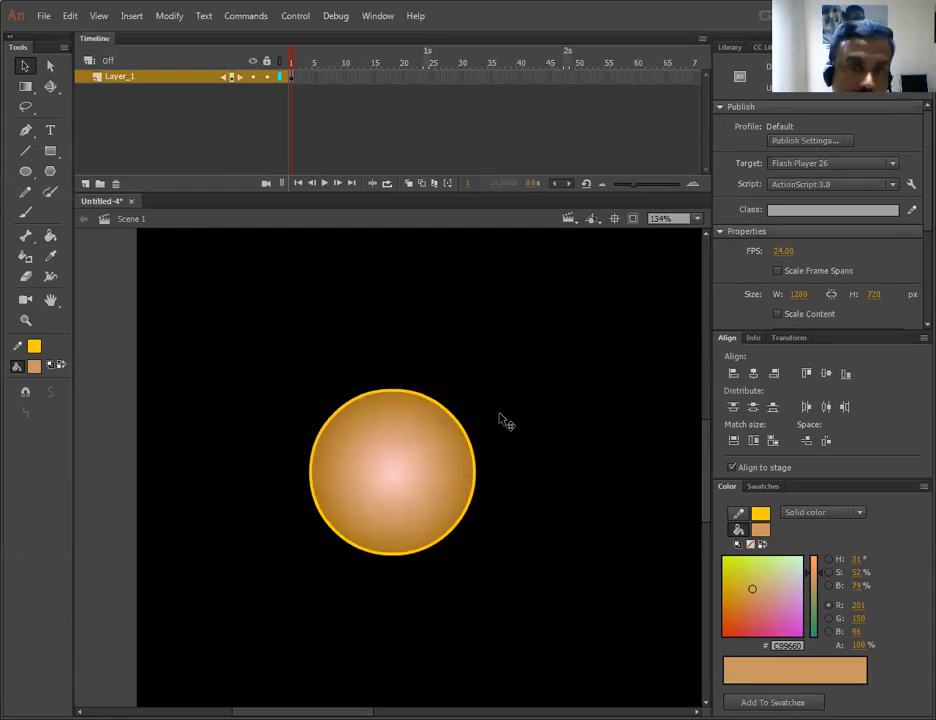
pyautogui.hotkey('ctrl', 'z')
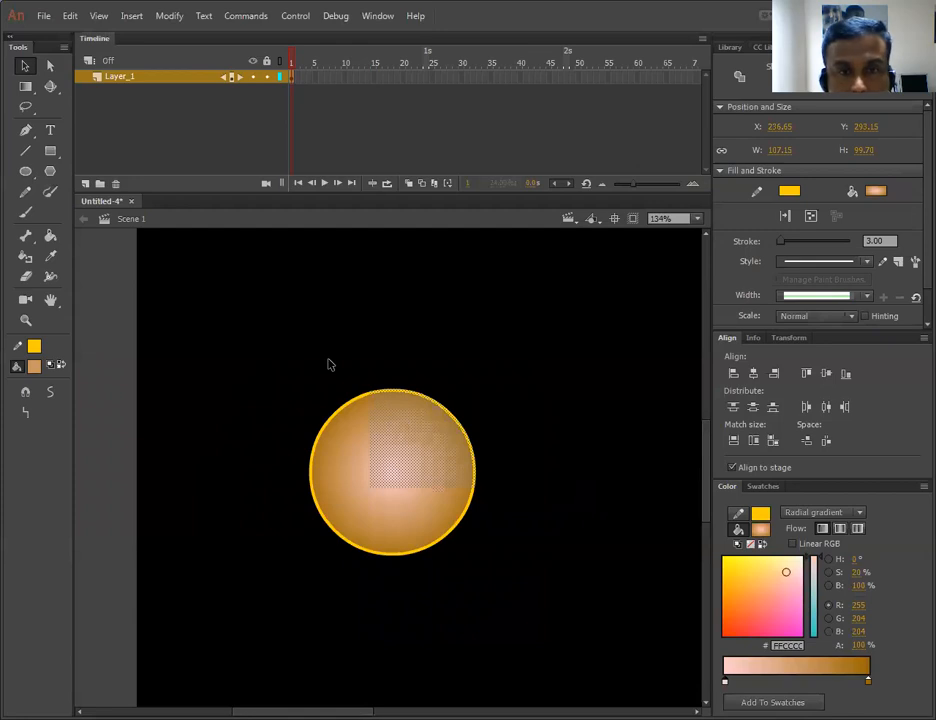
# Select the whole circle with its outline and group it
pyautogui.click(299, 353)
pyautogui.moveTo(238, 326)
pyautogui.mouseDown()
pyautogui.moveTo(545, 612)
pyautogui.moveTo(541, 604)
pyautogui.mouseUp()
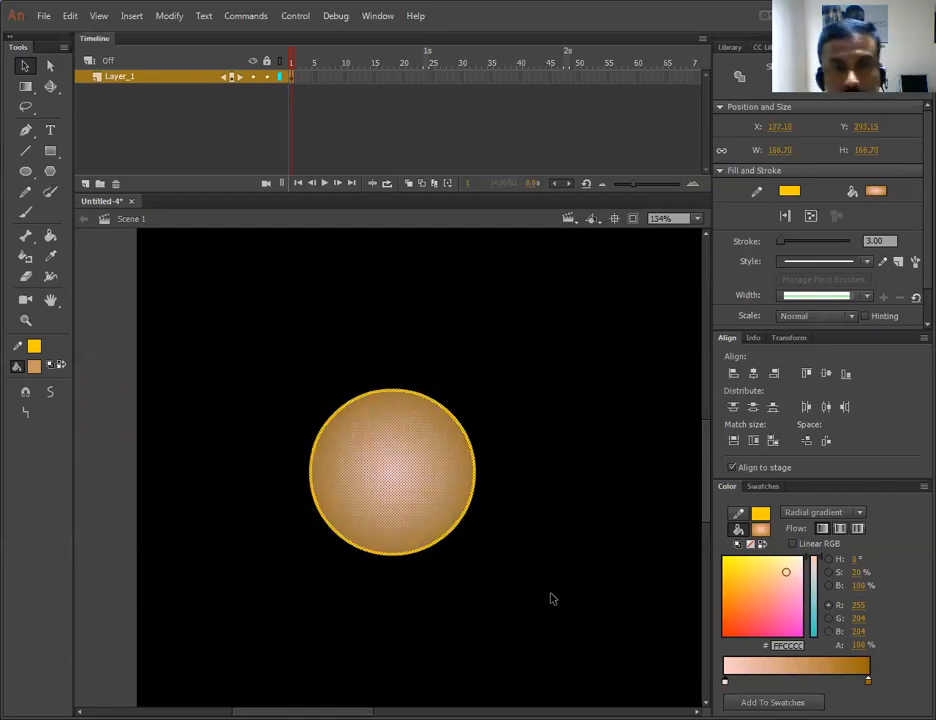
pyautogui.hotkey('ctrl', 'g')
# Draw a small circle about 69 px wide above and left of the grouped circle, and select its fill
pyautogui.click(25, 171)
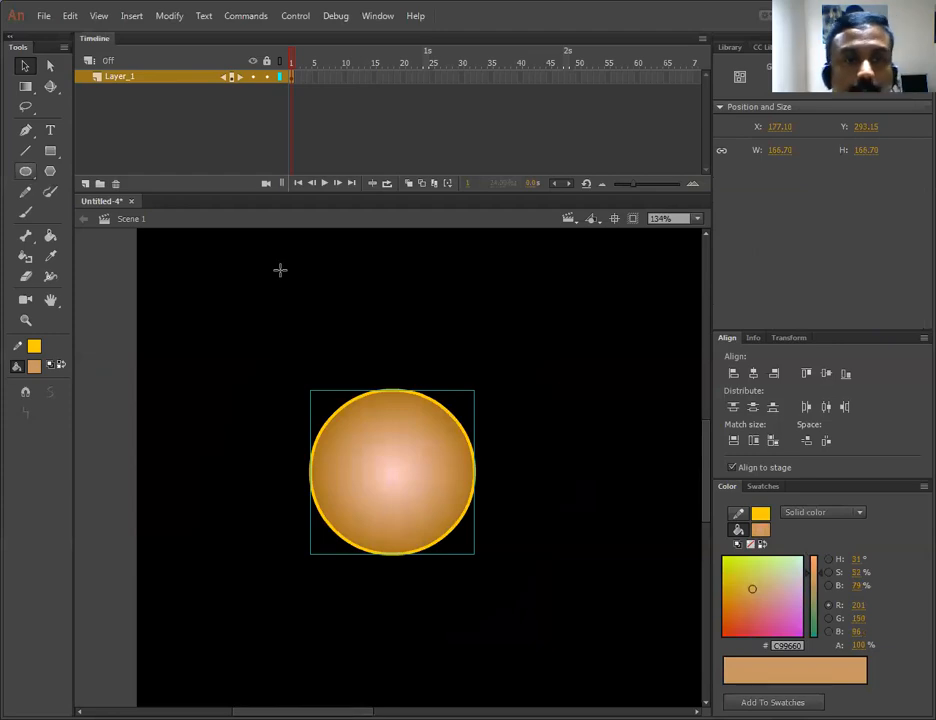
pyautogui.moveTo(285, 294)
pyautogui.mouseDown()
pyautogui.moveTo(351, 370)
pyautogui.moveTo(348, 358)
pyautogui.mouseUp()
pyautogui.click(25, 65)
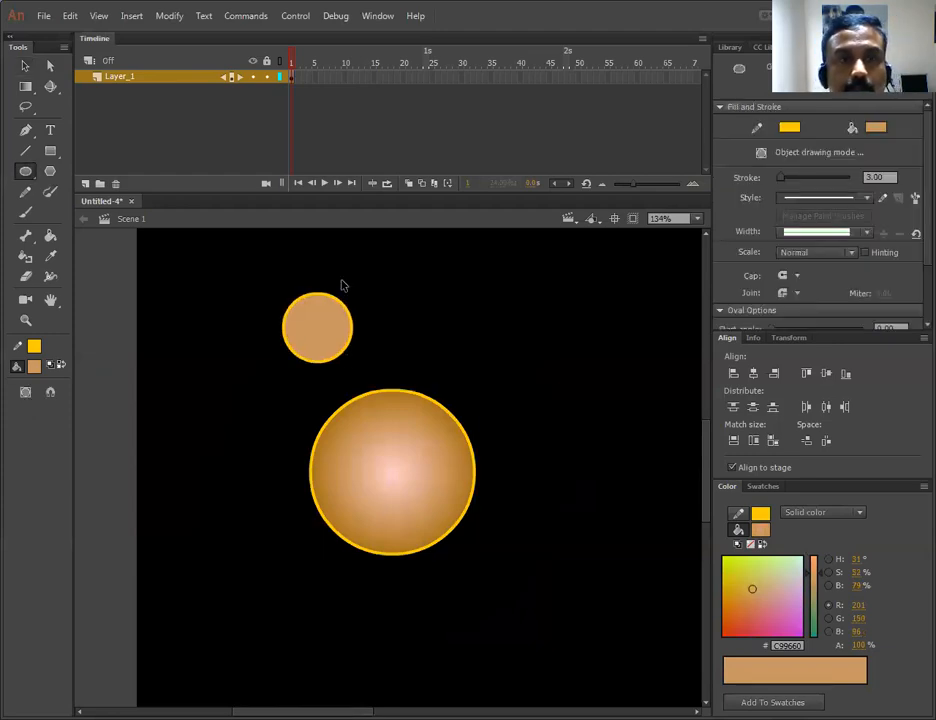
pyautogui.click(318, 328)
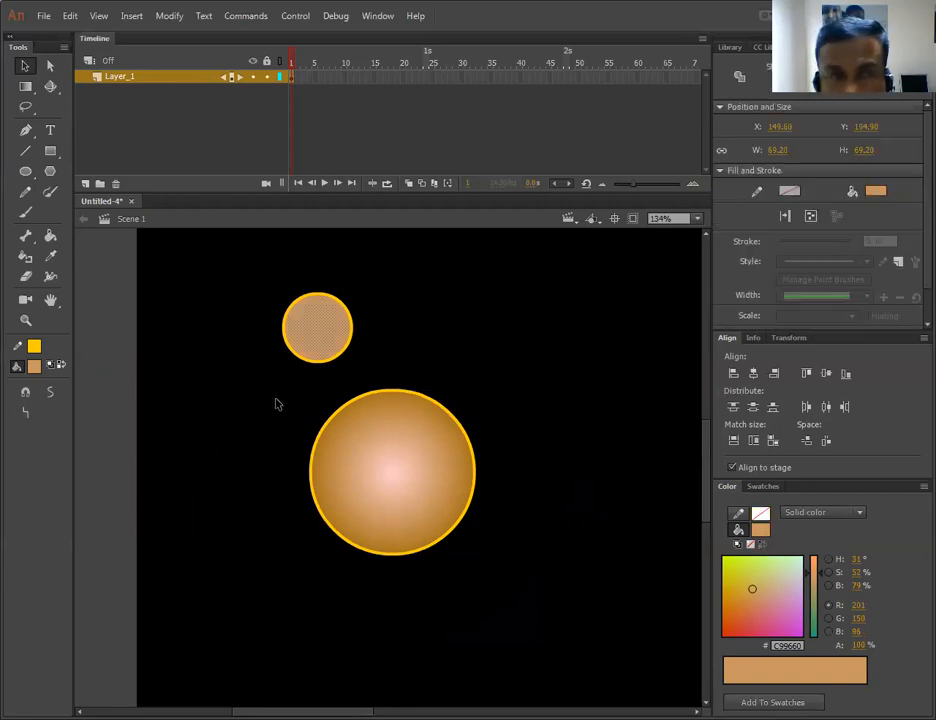
# Try copying the large circle's gradient to the small circle's fill with the Eyedropper
pyautogui.click(50, 256)
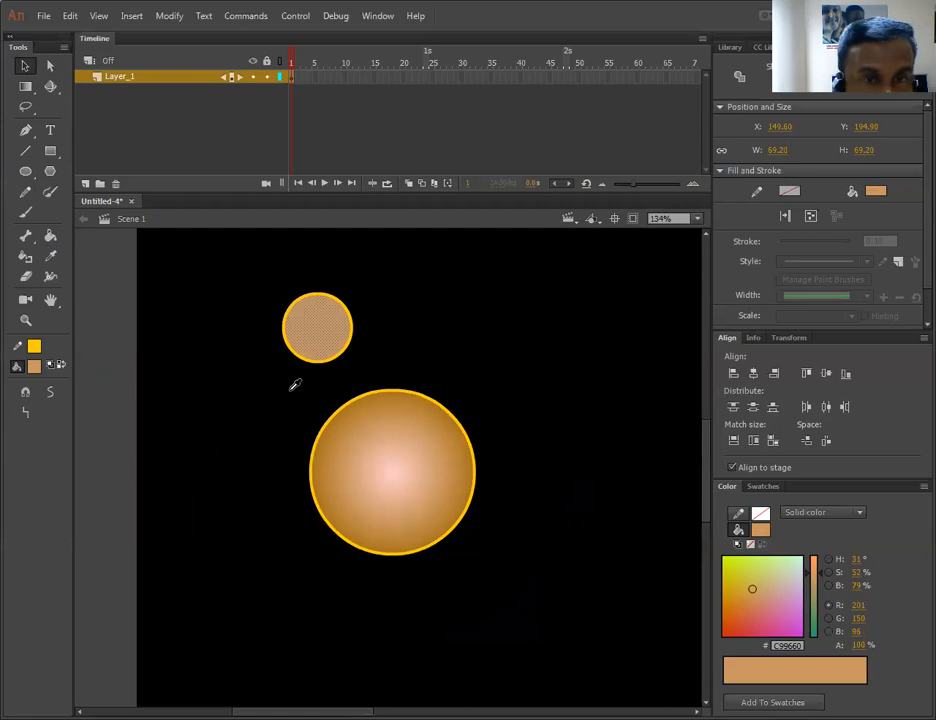
pyautogui.click(380, 445)
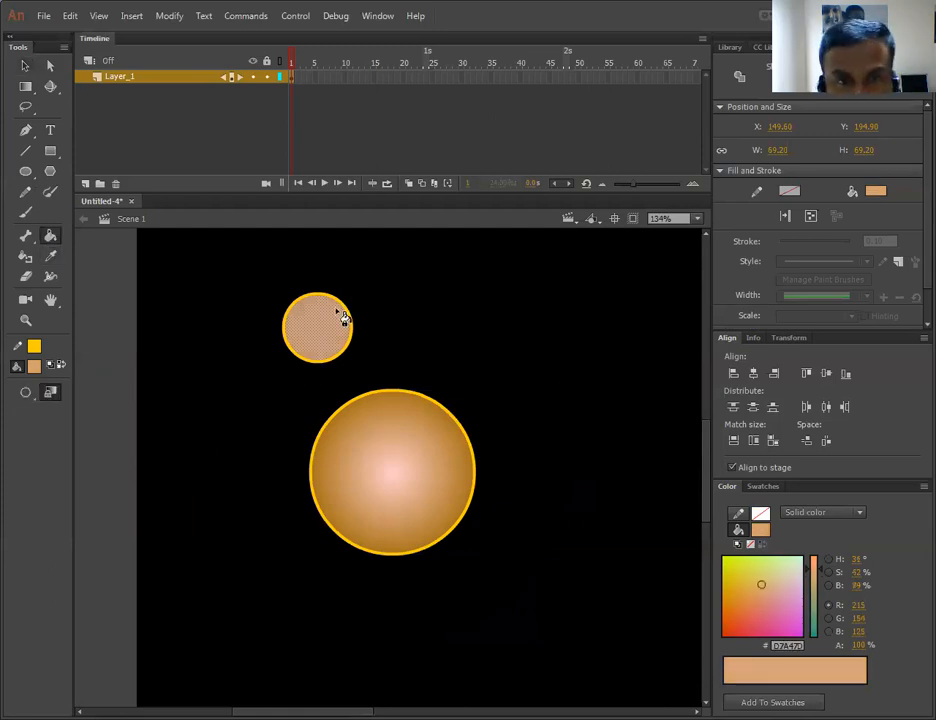
pyautogui.click(762, 530)
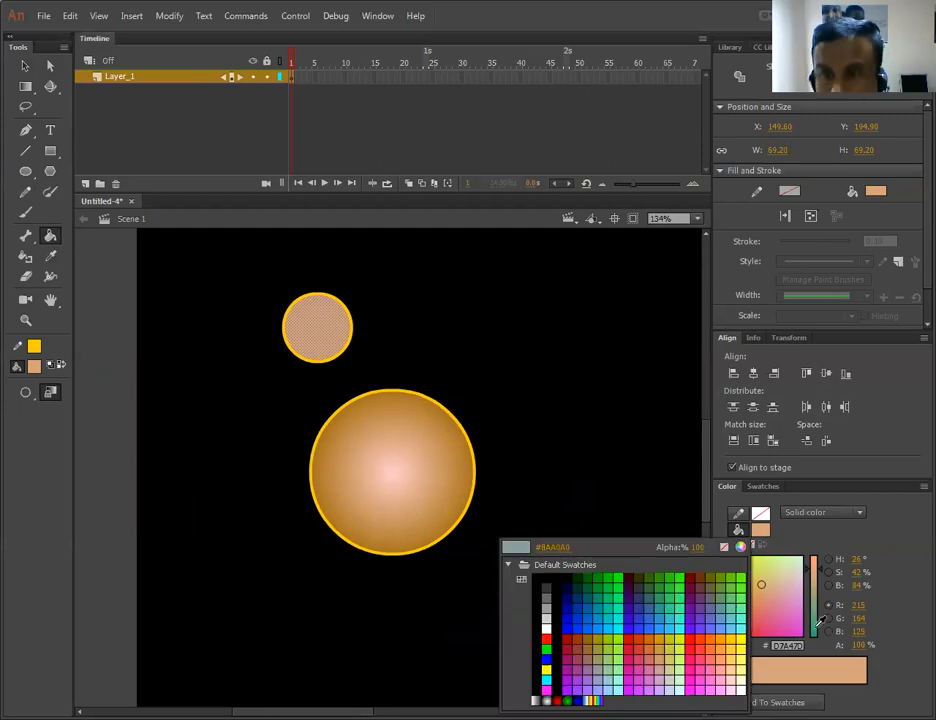
pyautogui.click(834, 500)
pyautogui.click(50, 256)
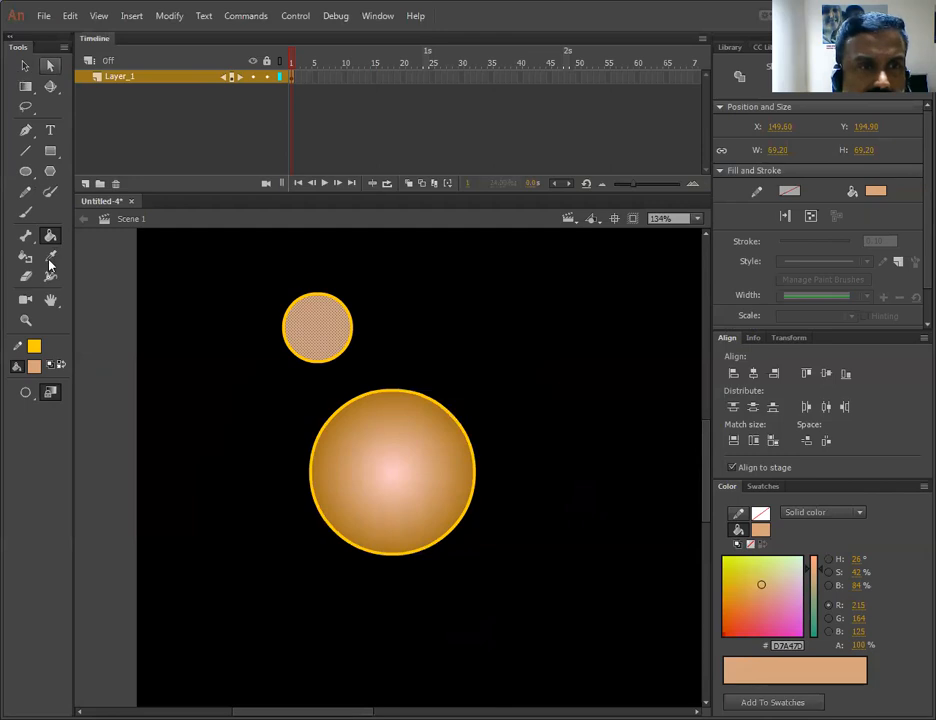
pyautogui.click(425, 492)
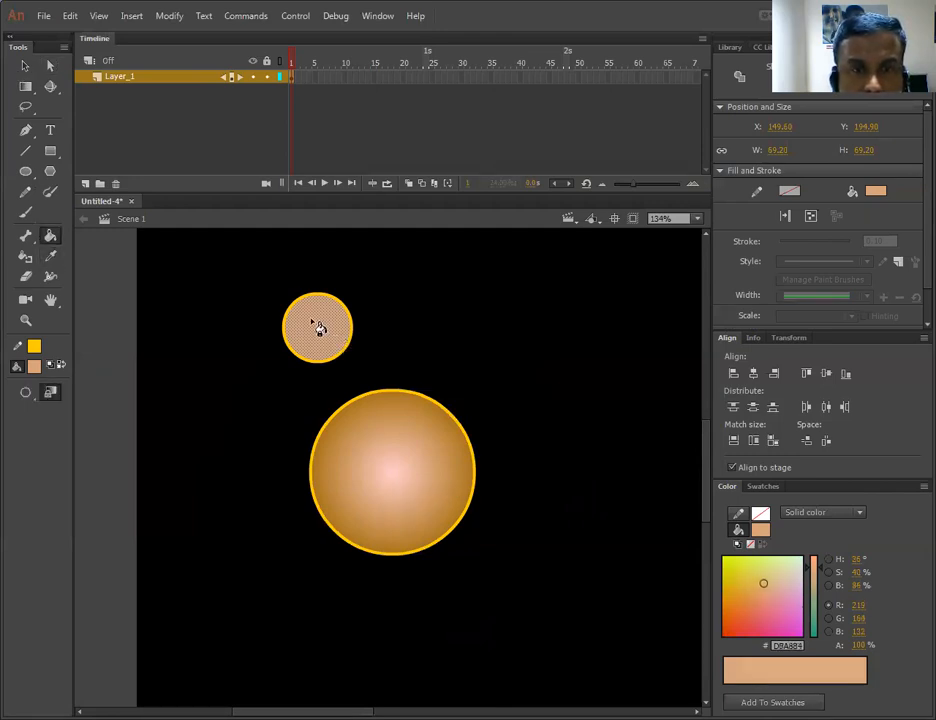
# Fill the small circle with a radial gradient from white to #00C2F3
pyautogui.click(25, 65)
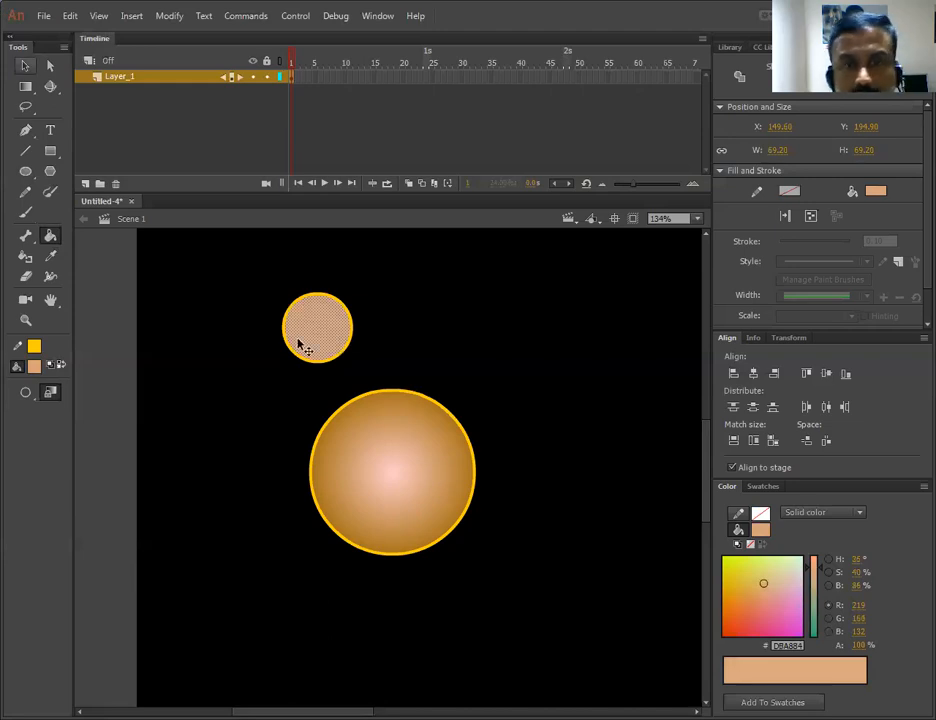
pyautogui.click(762, 531)
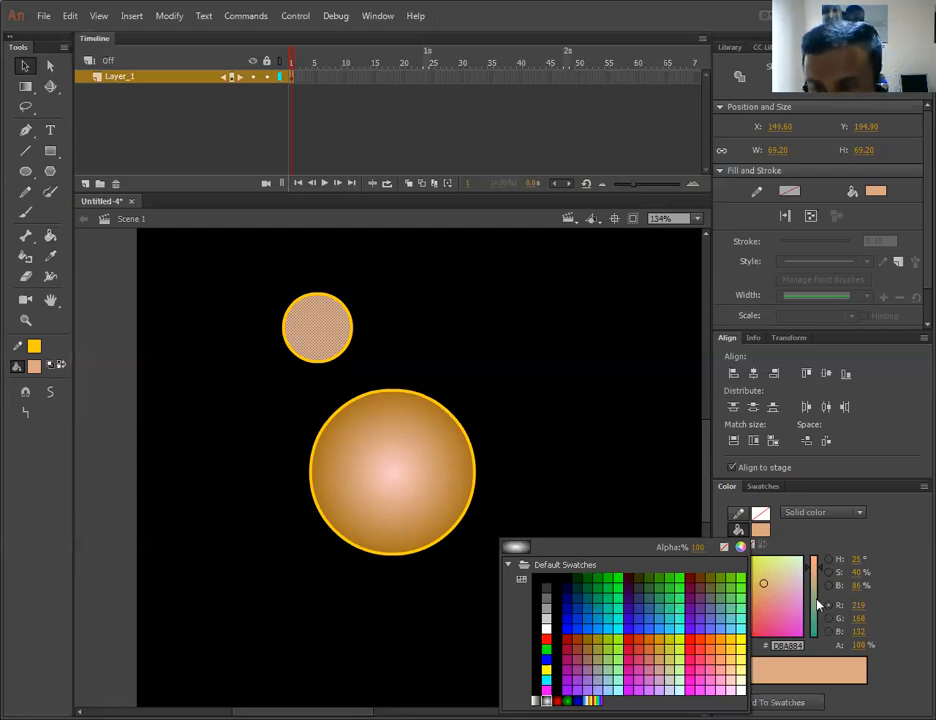
pyautogui.click(546, 700)
pyautogui.click(868, 682)
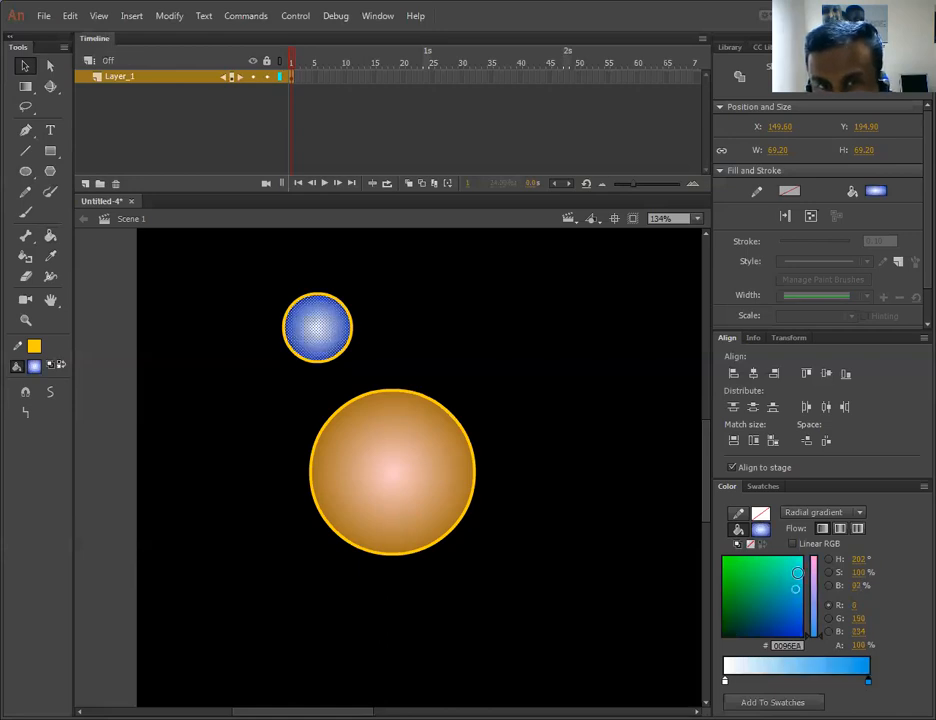
pyautogui.moveTo(795, 587); pyautogui.dragTo(797, 573)
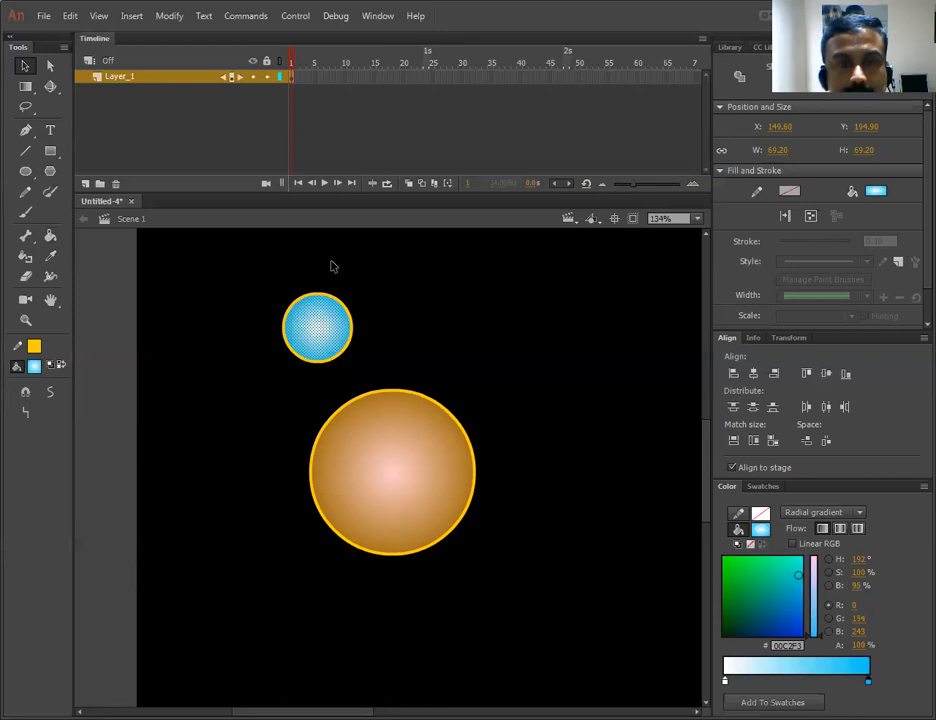
pyautogui.click(395, 299)
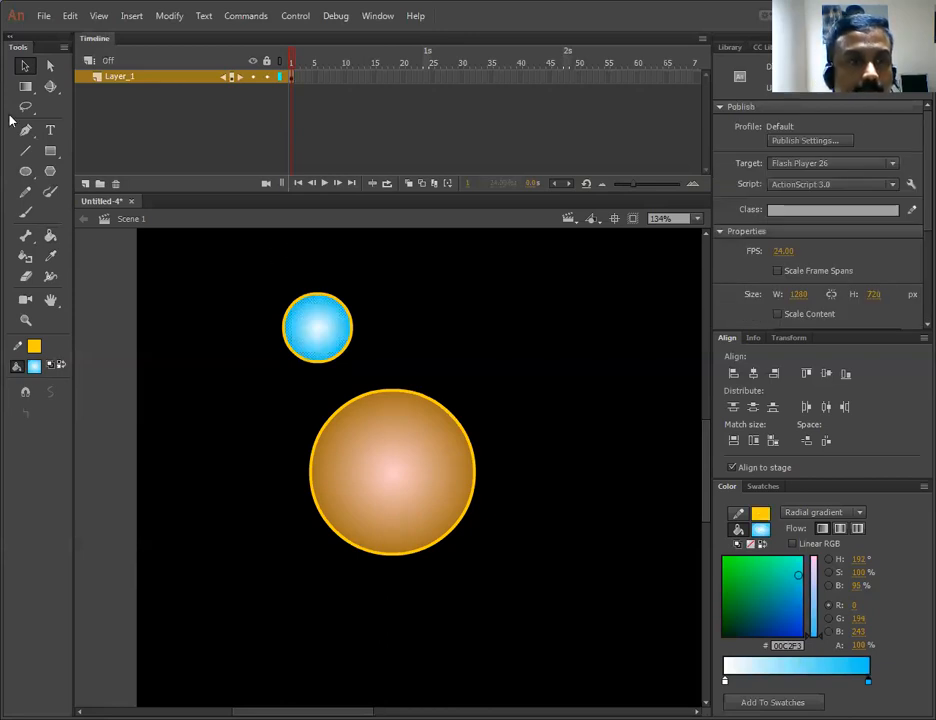
# Draw a tiny circle about 29 px wide to the right of the small blue circle
pyautogui.click(29, 175)
pyautogui.moveTo(379, 301); pyautogui.dragTo(408, 331)
pyautogui.click(26, 66)
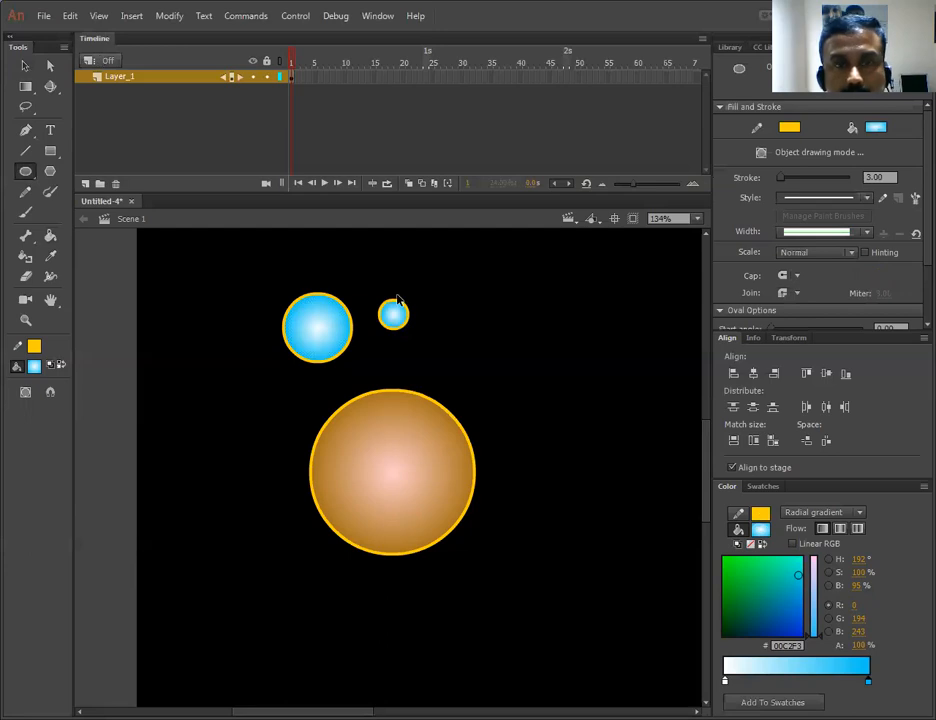
# Delete the tiny circle's outline and fill the remaining disc with black
pyautogui.click(406, 311)
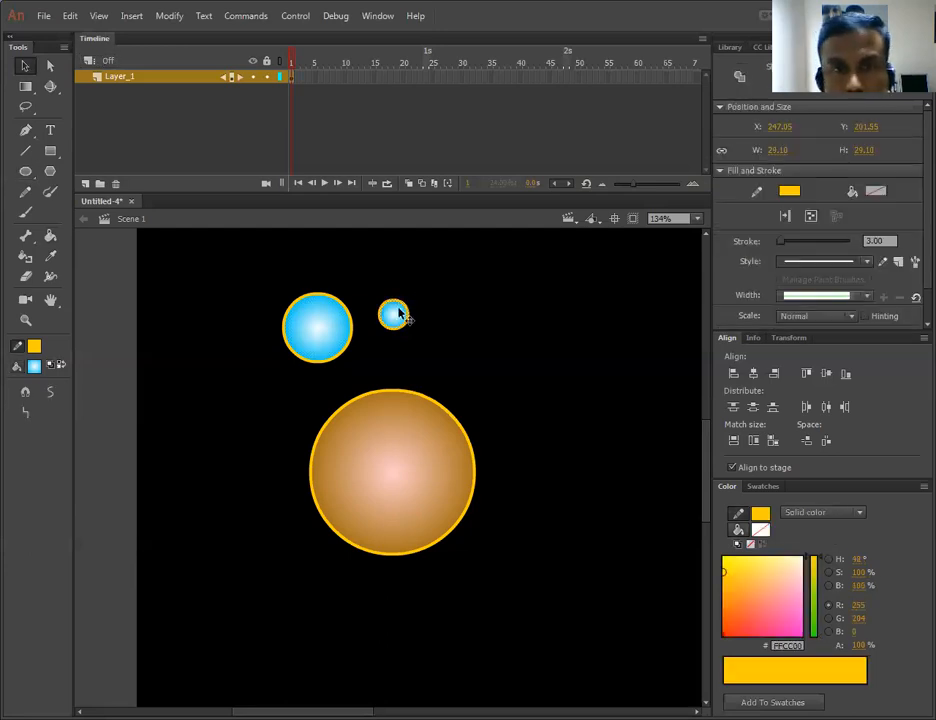
pyautogui.press('Delete')
pyautogui.click(393, 315)
pyautogui.click(758, 531)
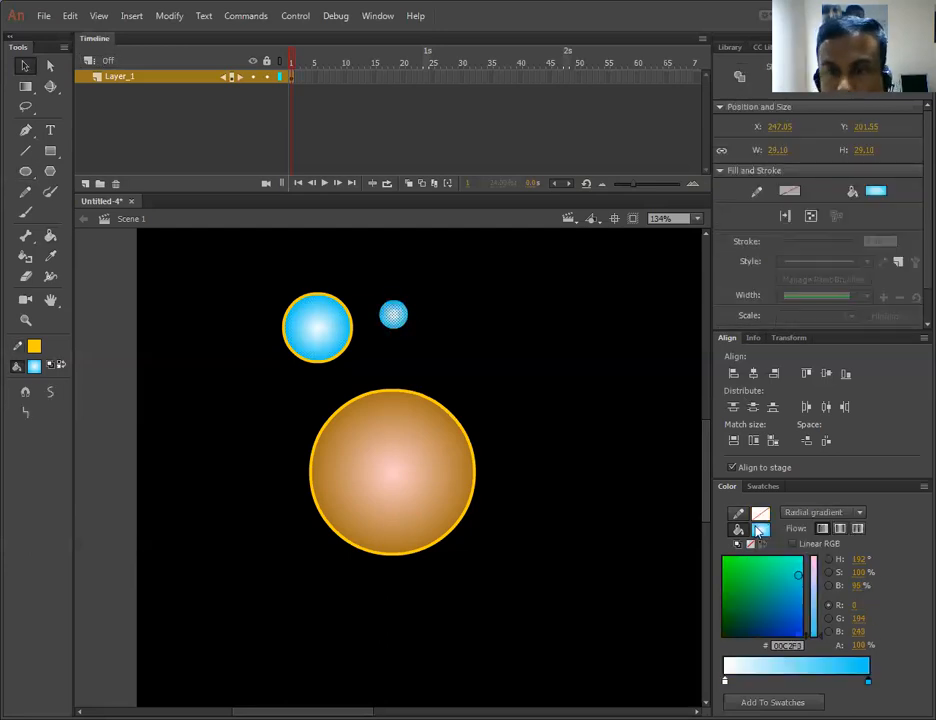
pyautogui.click(545, 566)
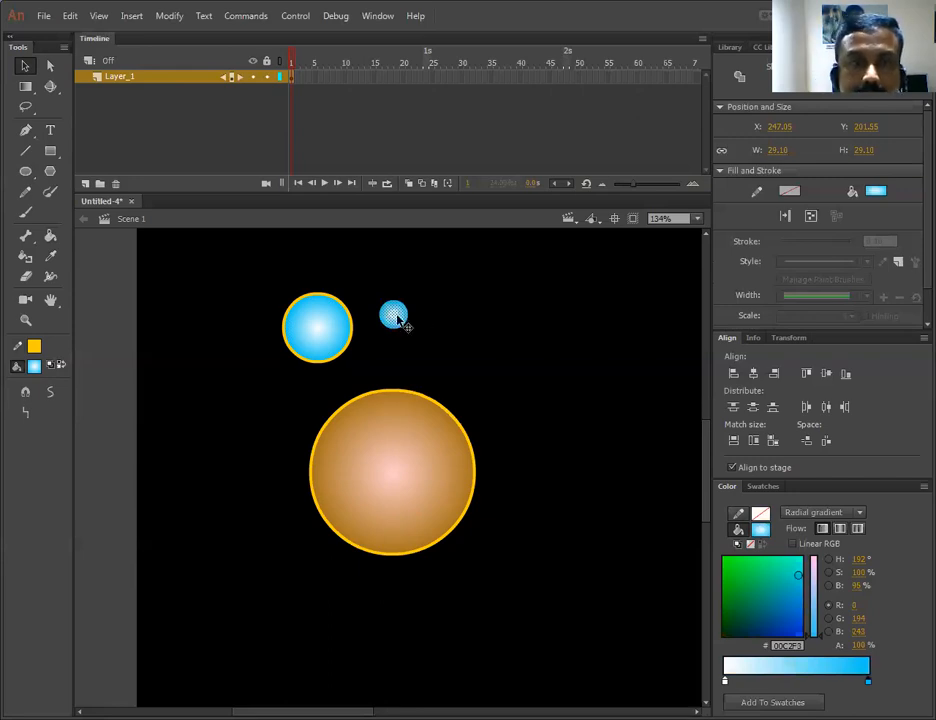
# Group the blue circle and the black disc separately, and place the black disc on the blue circle's lower right as a pupil
pyautogui.click(316, 327)
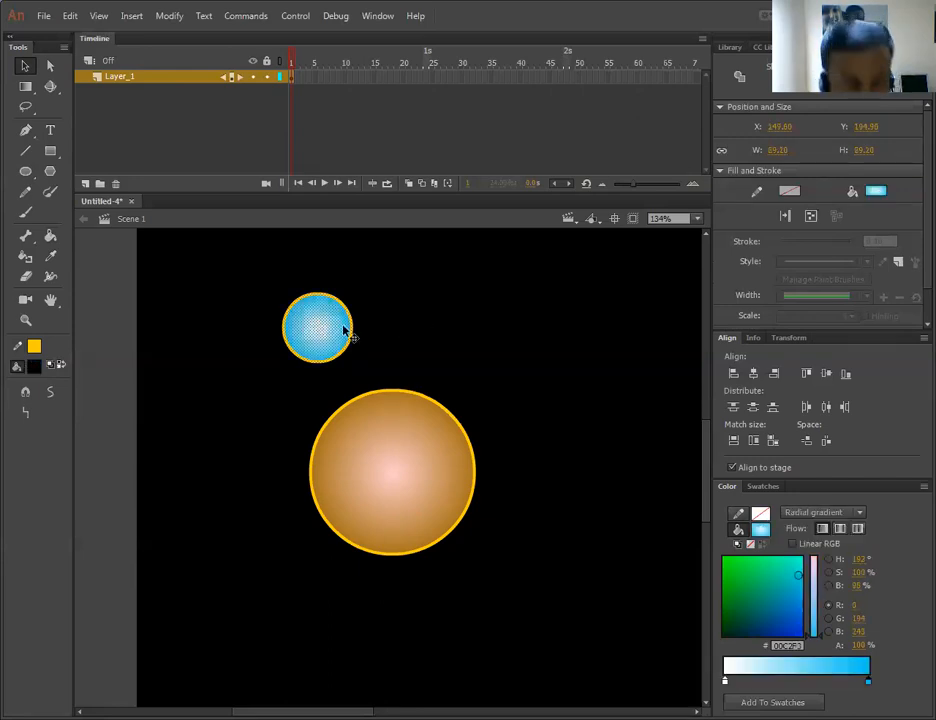
pyautogui.click(395, 320)
pyautogui.hotkey('ctrl', 'g')
pyautogui.moveTo(385, 314); pyautogui.dragTo(328, 338)
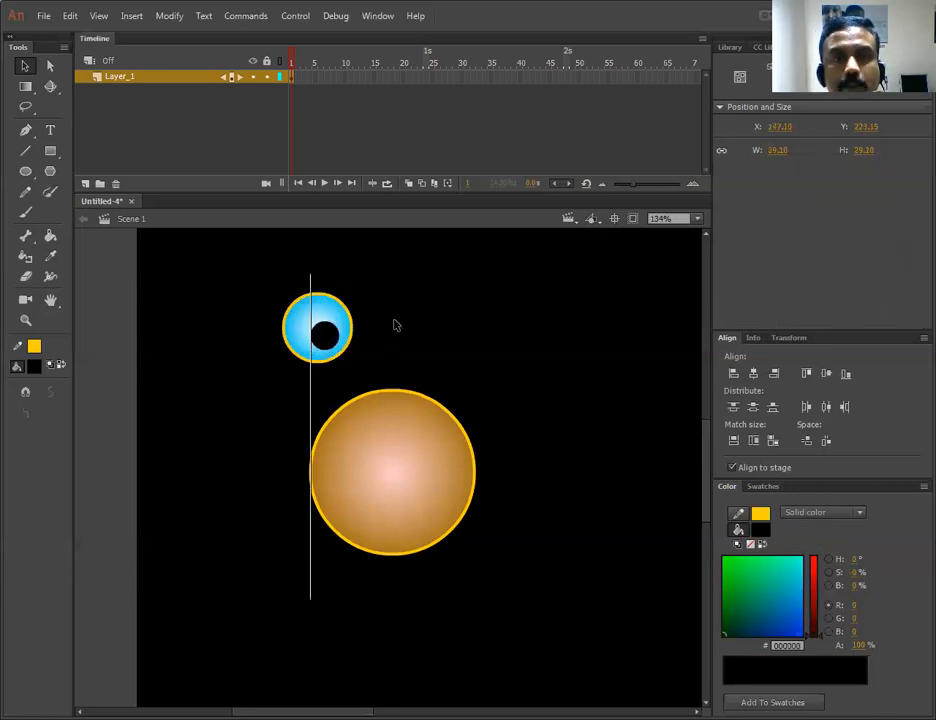
# Draw a circle about 10 px wide on the empty stage, delete its outline and fill it with white
pyautogui.press('o')
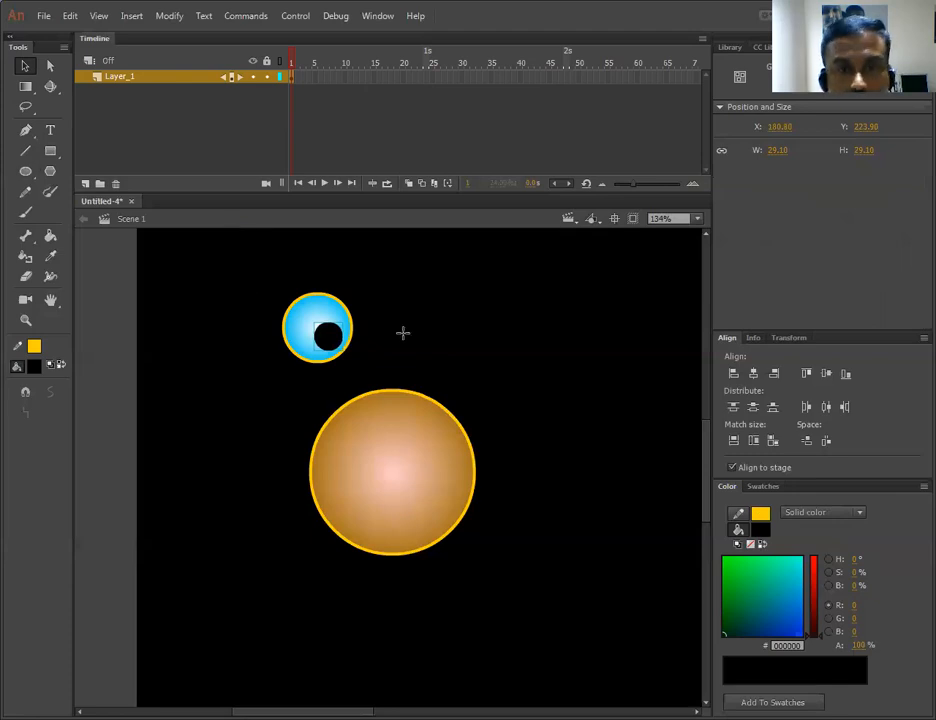
pyautogui.moveTo(402, 332); pyautogui.dragTo(413, 343)
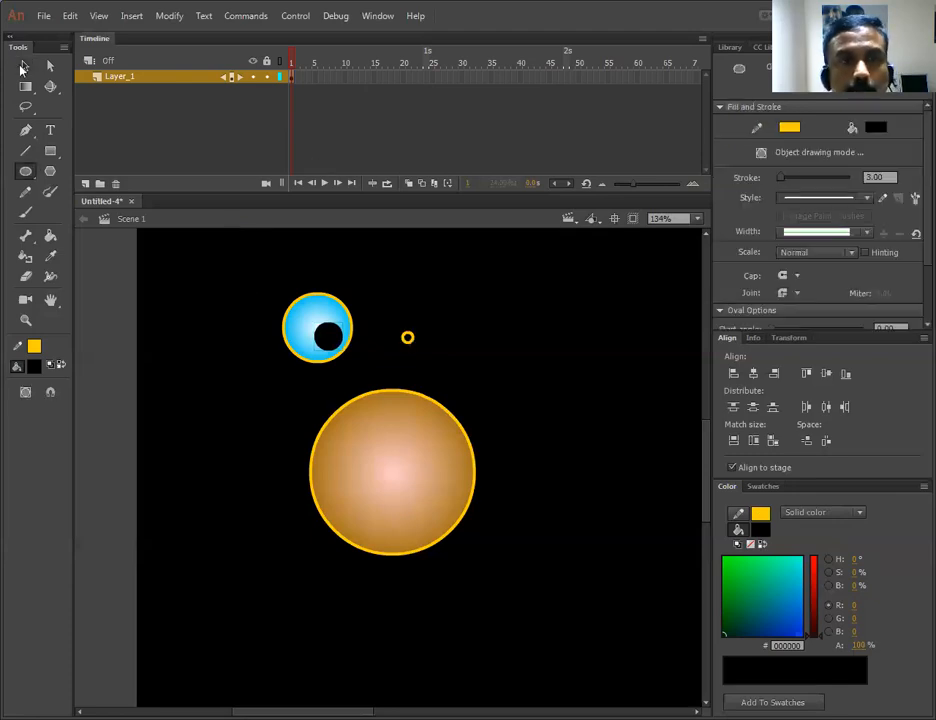
pyautogui.click(23, 66)
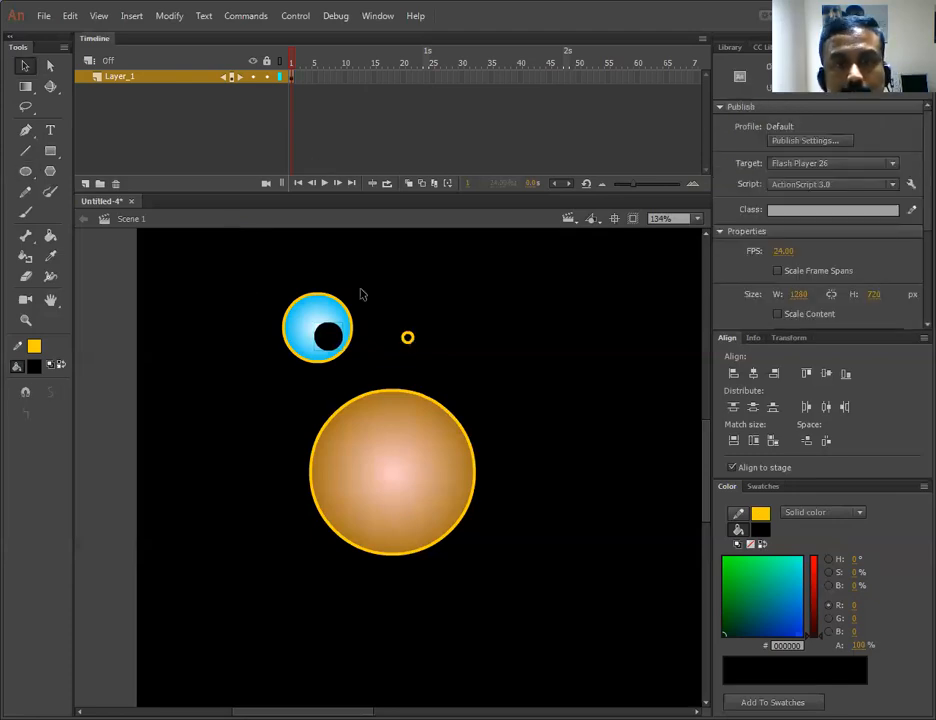
pyautogui.click(406, 342)
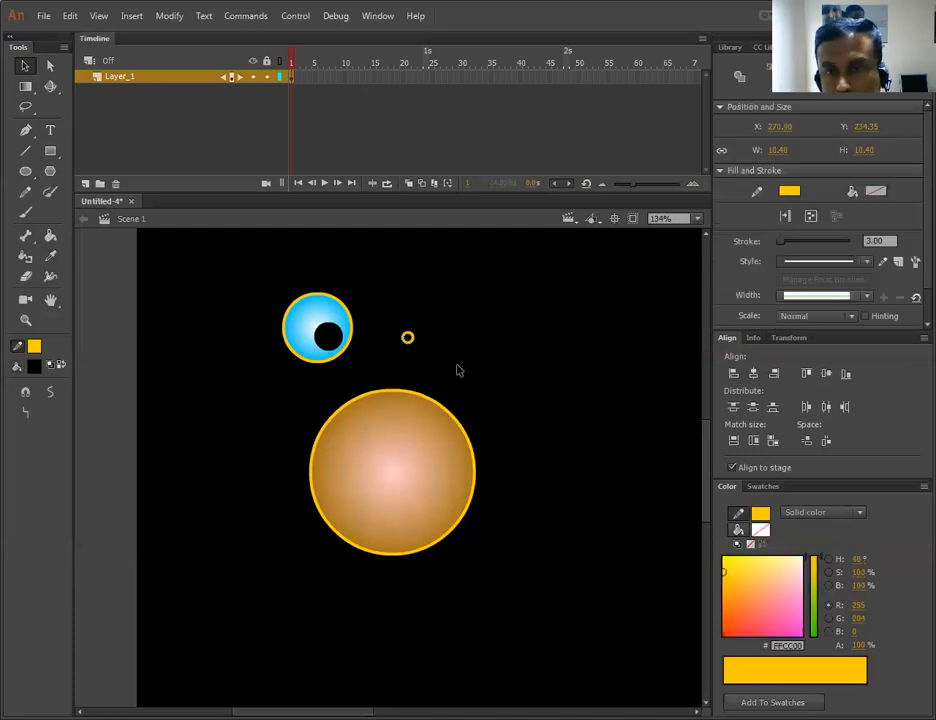
pyautogui.press('Delete')
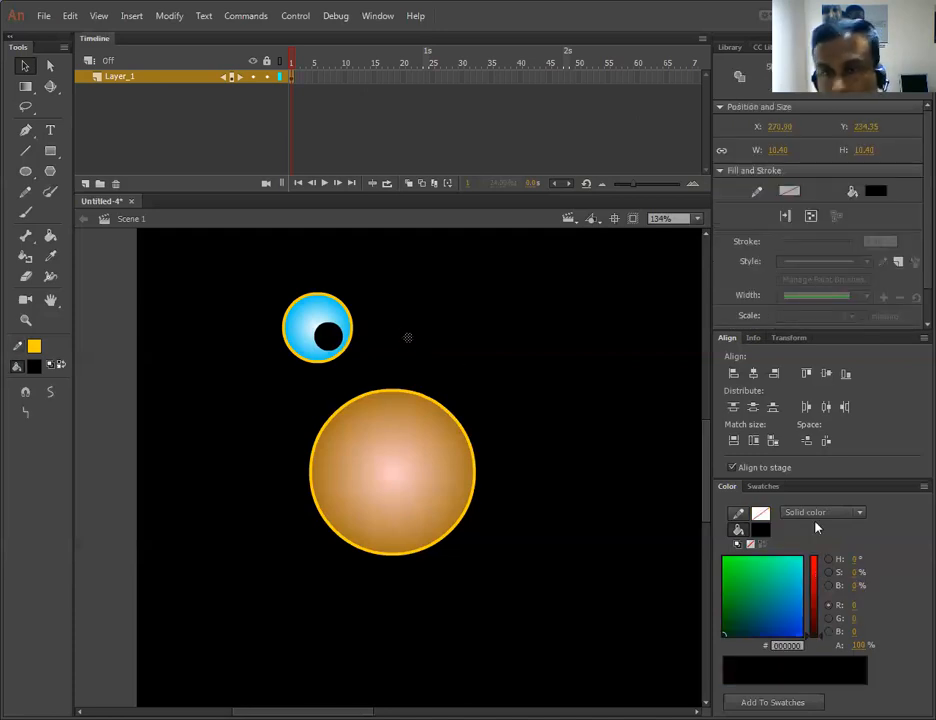
pyautogui.click(761, 530)
pyautogui.click(532, 452)
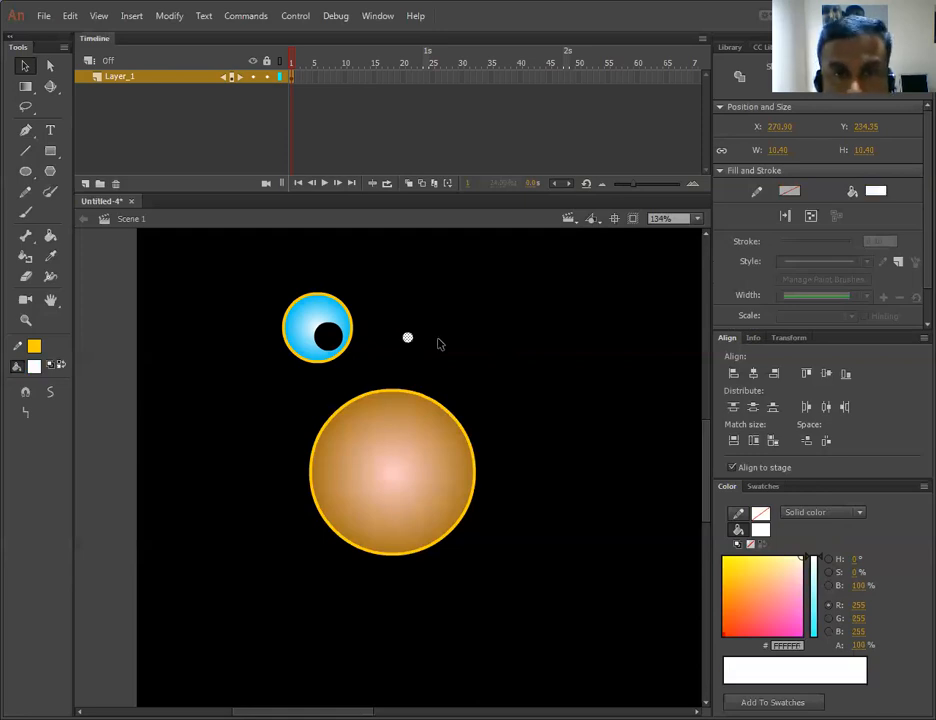
# Group the white disc and place it inside the black pupil as a highlight
pyautogui.hotkey('ctrl', 'g')
pyautogui.moveTo(407, 341); pyautogui.dragTo(330, 337)
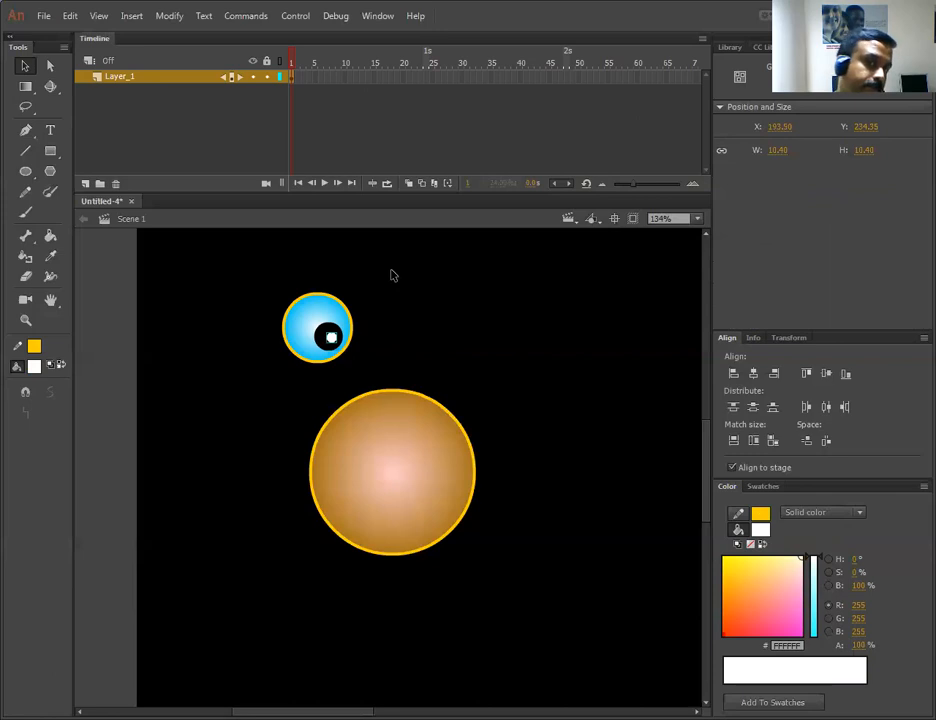
pyautogui.click(360, 285)
# Duplicate the complete eye to its right and position both eyes on the upper half of the large circle
pyautogui.moveTo(216, 352); pyautogui.dragTo(405, 265)
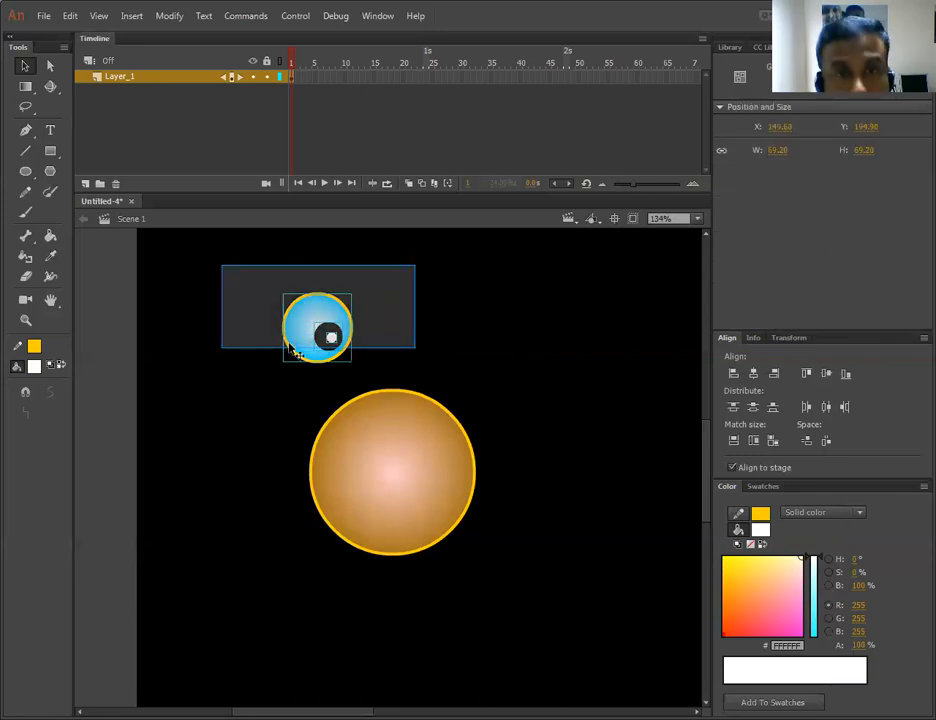
pyautogui.moveTo(293, 328); pyautogui.dragTo(398, 343)
pyautogui.moveTo(228, 259); pyautogui.dragTo(476, 366)
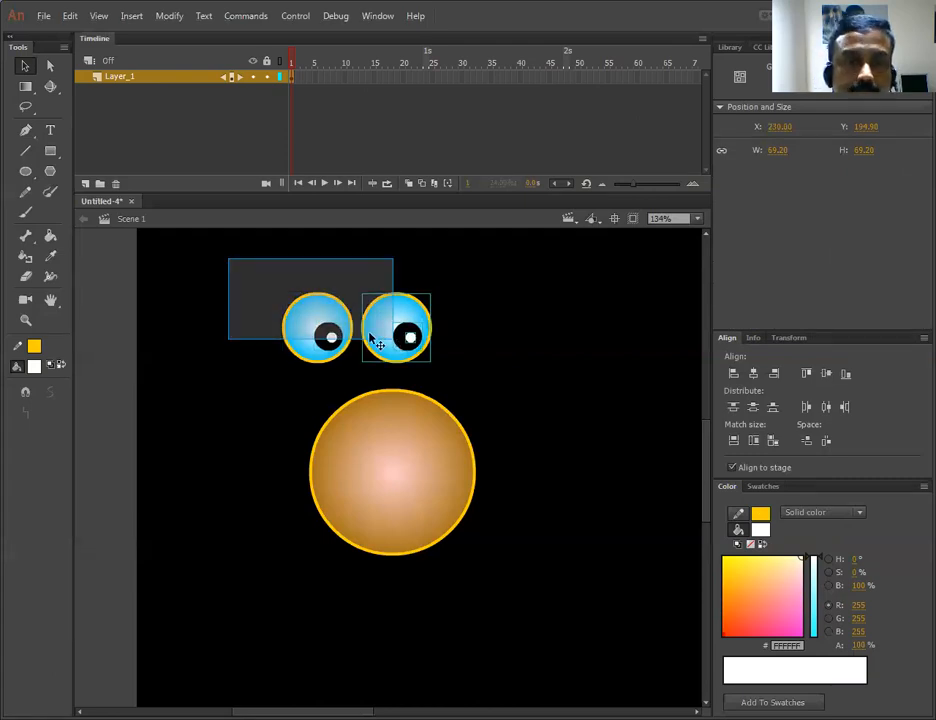
pyautogui.moveTo(410, 447); pyautogui.dragTo(412, 447)
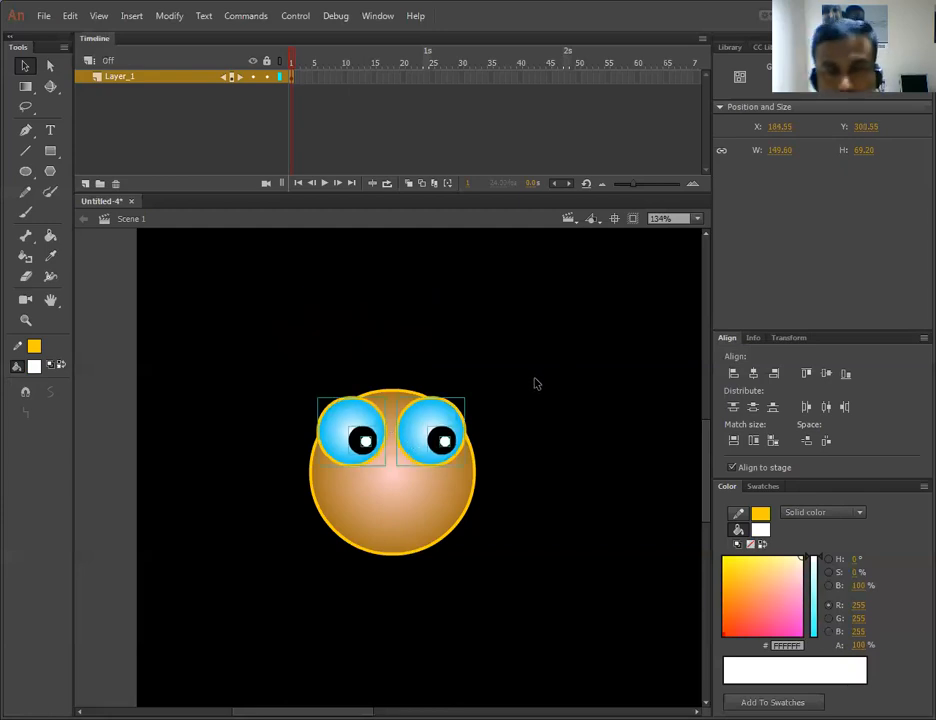
pyautogui.hotkey('ctrl', '=')
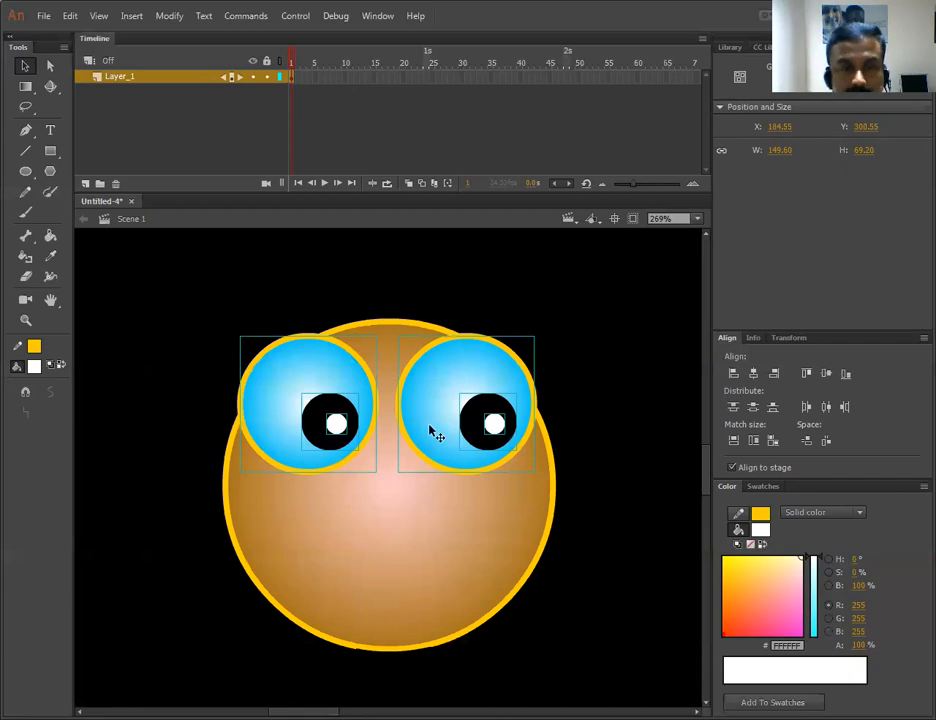
pyautogui.scroll(-1, 430, 431)
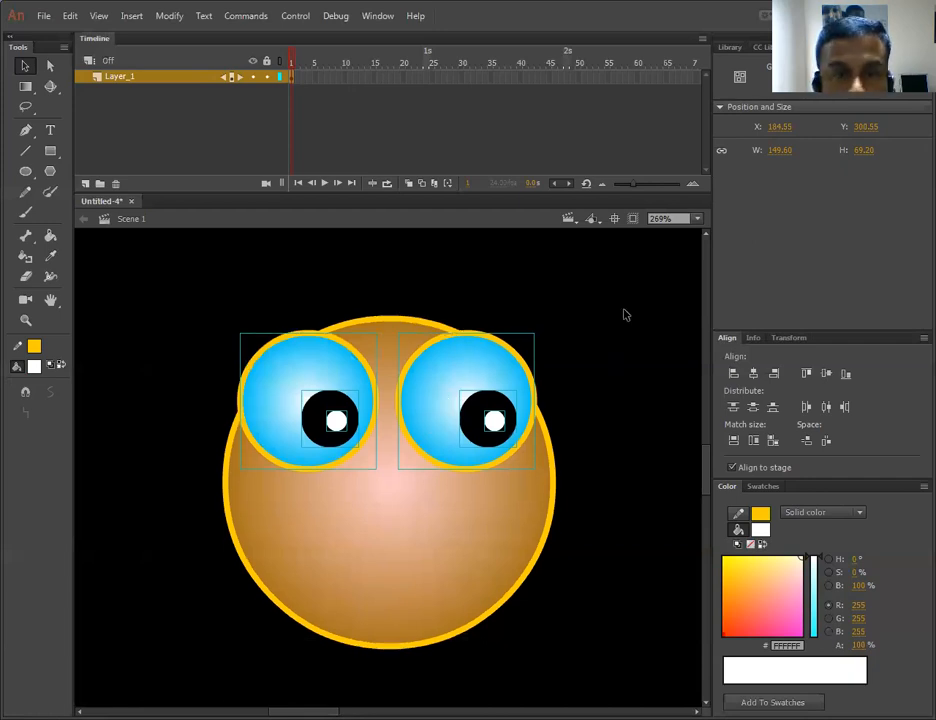
pyautogui.moveTo(625, 310); pyautogui.dragTo(208, 521)
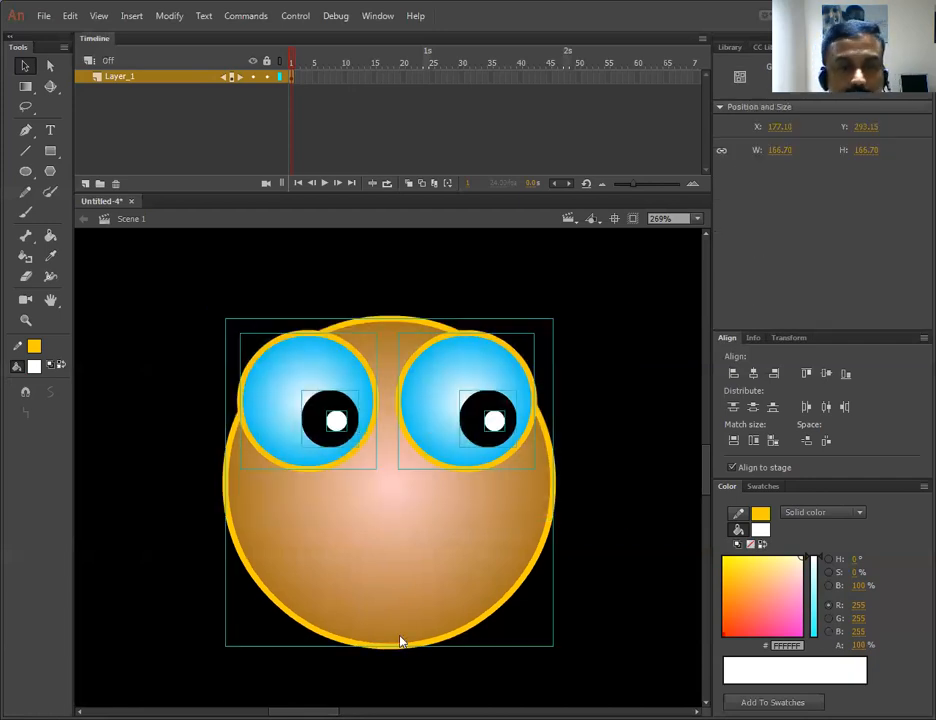
pyautogui.rightClick(340, 285)
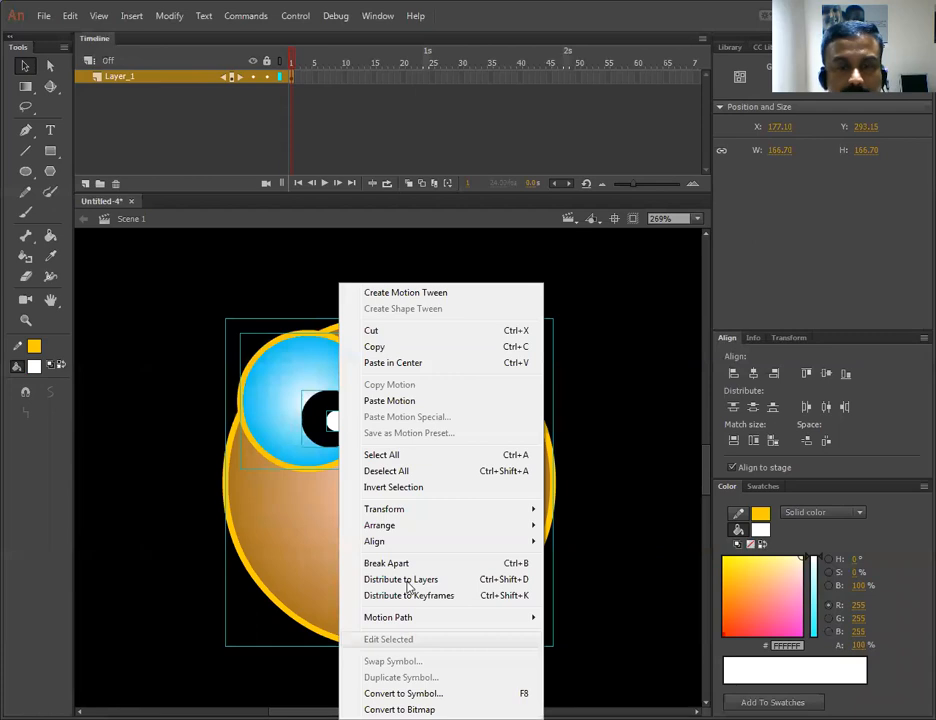
pyautogui.click(622, 426)
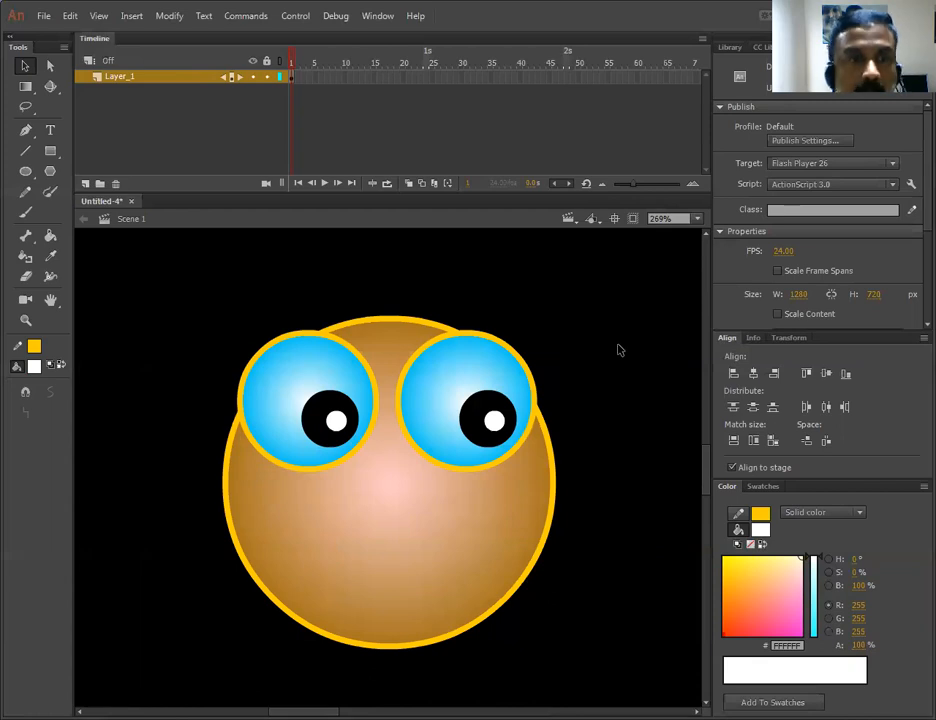
# Draw a straight line from the head's top edge to the upper right and bend it into a curved antenna
pyautogui.hotkey('ctrl', '-')
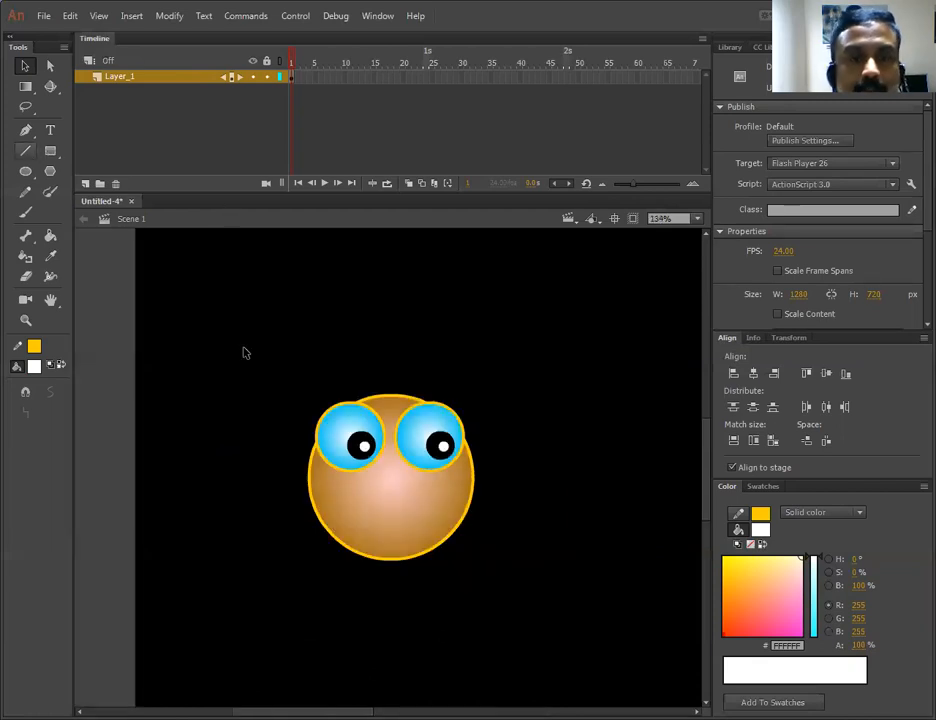
pyautogui.click(26, 151)
pyautogui.moveTo(410, 396); pyautogui.dragTo(490, 288)
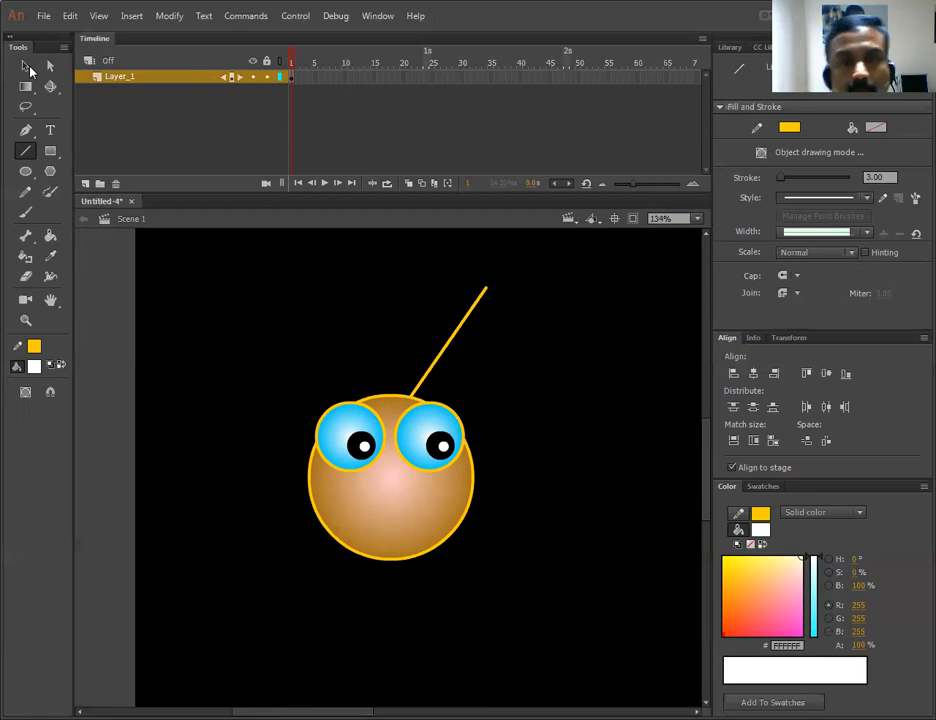
pyautogui.click(25, 65)
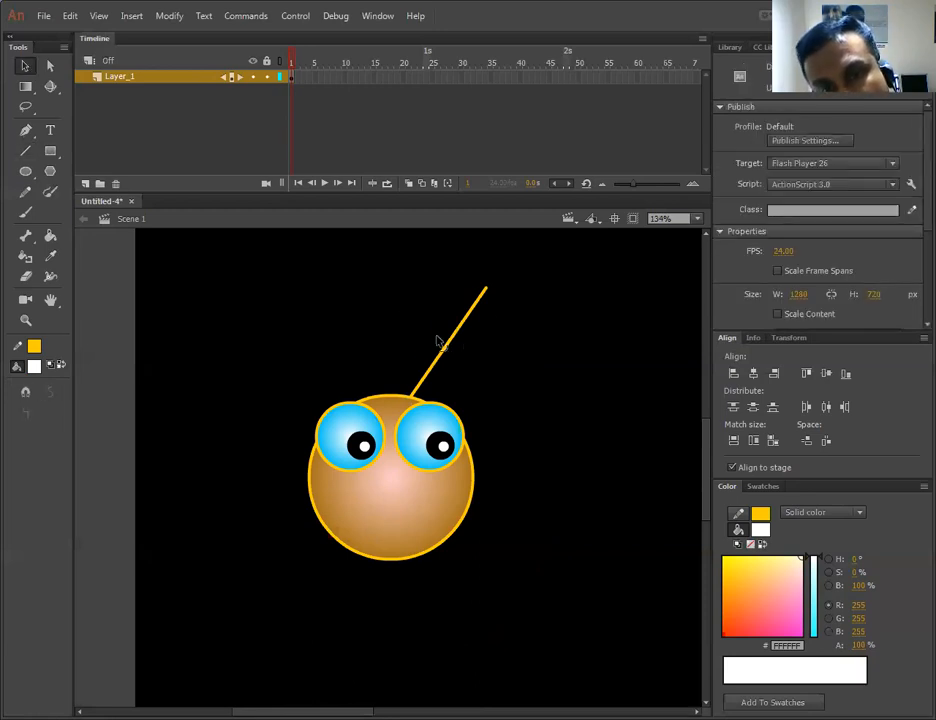
pyautogui.moveTo(447, 342); pyautogui.dragTo(428, 336)
# Draw a white-filled circle about 13 px wide at the antenna's free end and nudge its fill and outline onto the line's tip
pyautogui.click(25, 171)
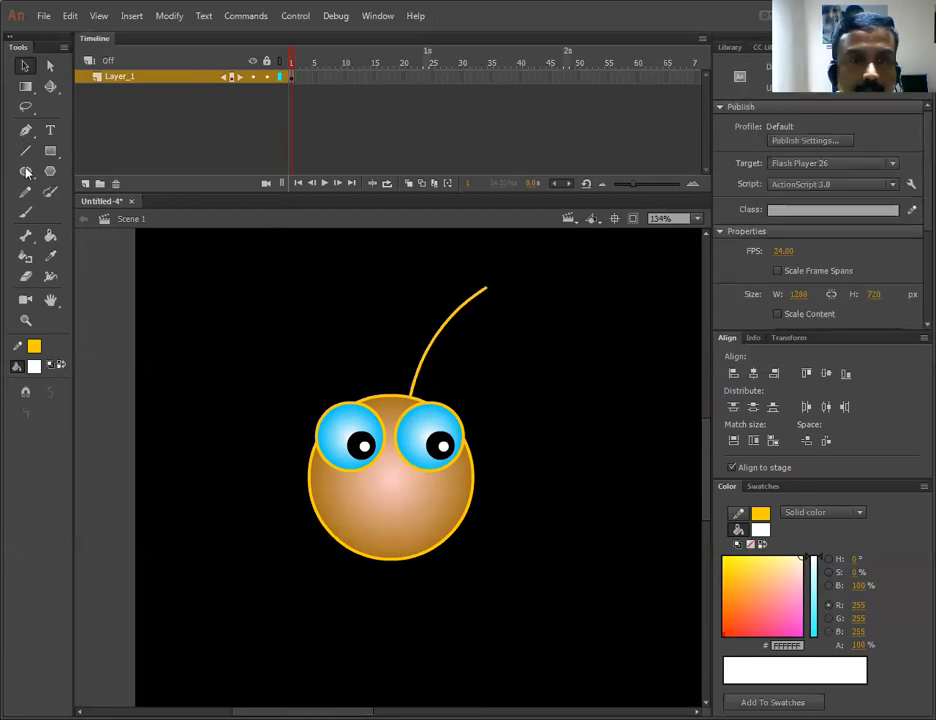
pyautogui.moveTo(486, 277); pyautogui.dragTo(497, 288)
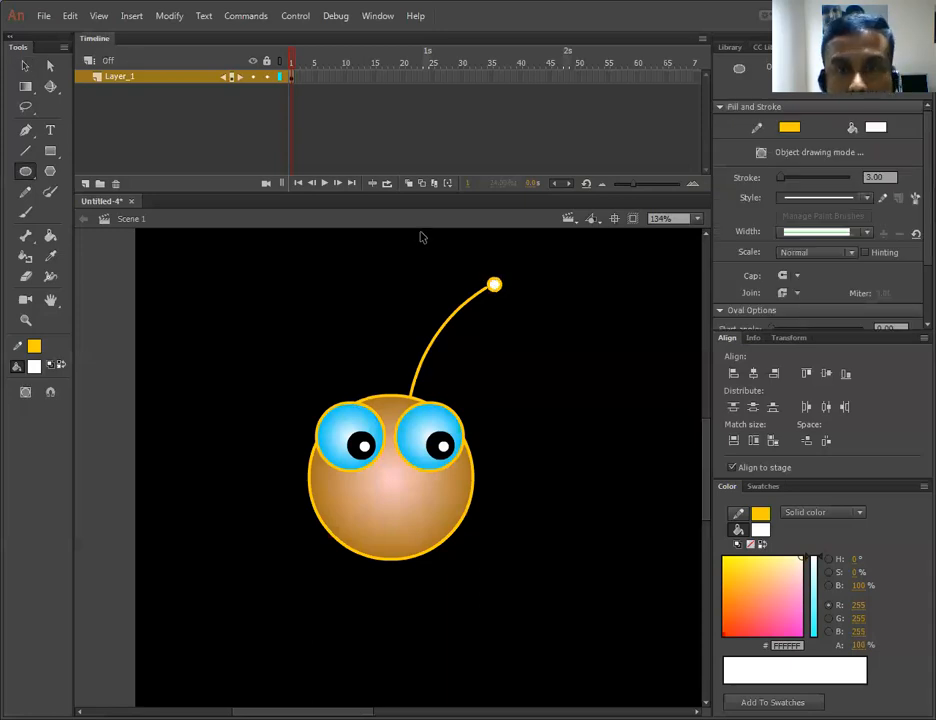
pyautogui.press('v')
pyautogui.click(495, 288)
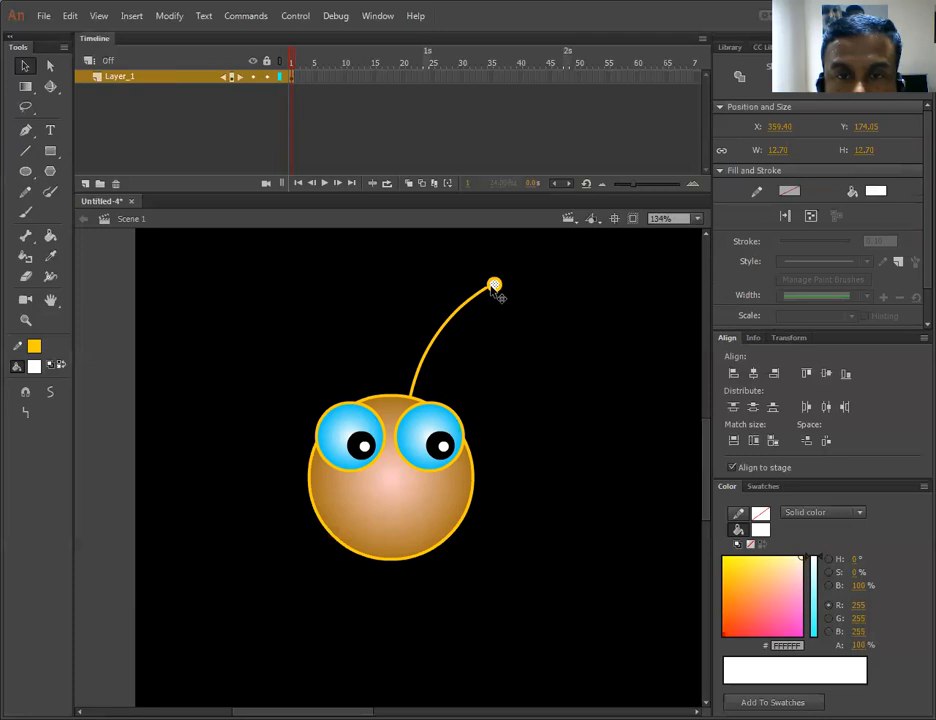
pyautogui.press('Left')
pyautogui.press('Left')
pyautogui.press('Left')
pyautogui.press('Left')
pyautogui.press('Left')
pyautogui.press('Left')
pyautogui.press('Down')
pyautogui.press('Down')
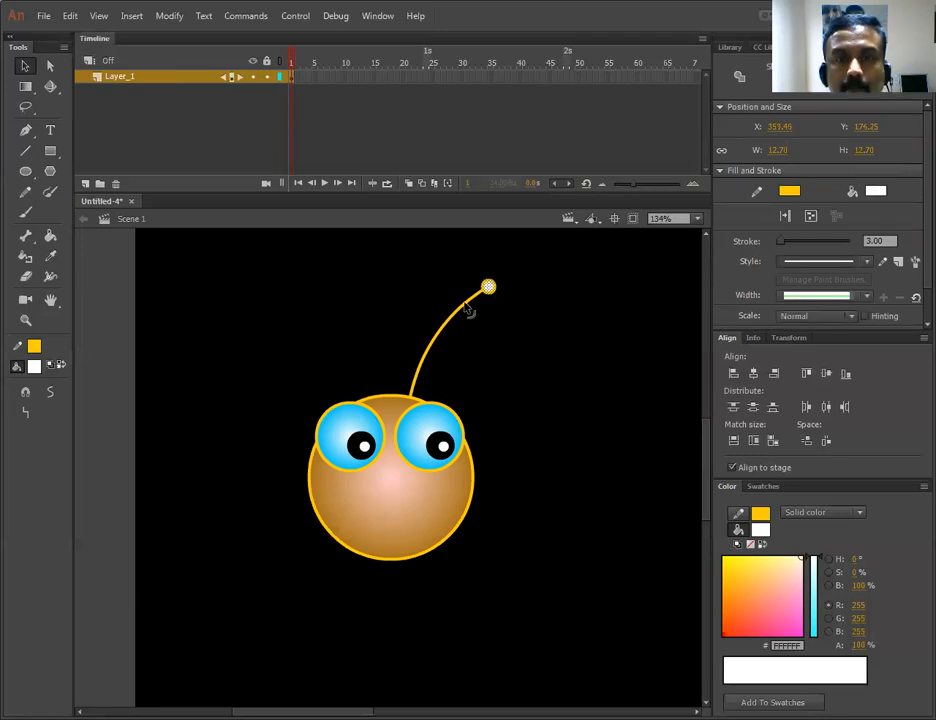
# Group the antenna curve with its tip circle and place a copy about 47 px to its left
pyautogui.click(465, 306)
pyautogui.click(497, 289)
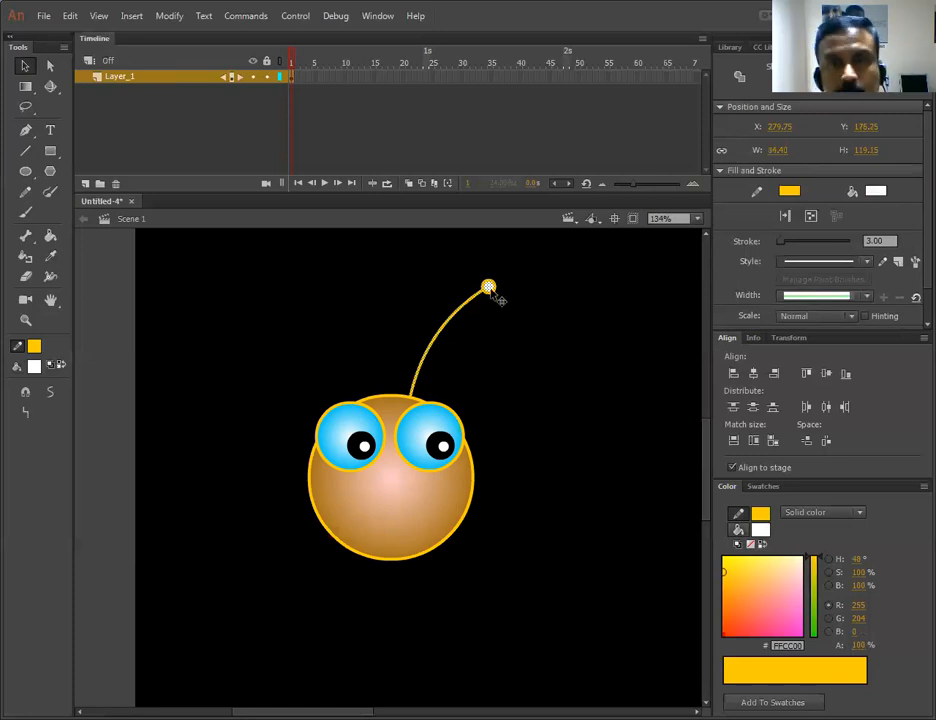
pyautogui.click(434, 340)
pyautogui.moveTo(443, 349); pyautogui.dragTo(401, 344)
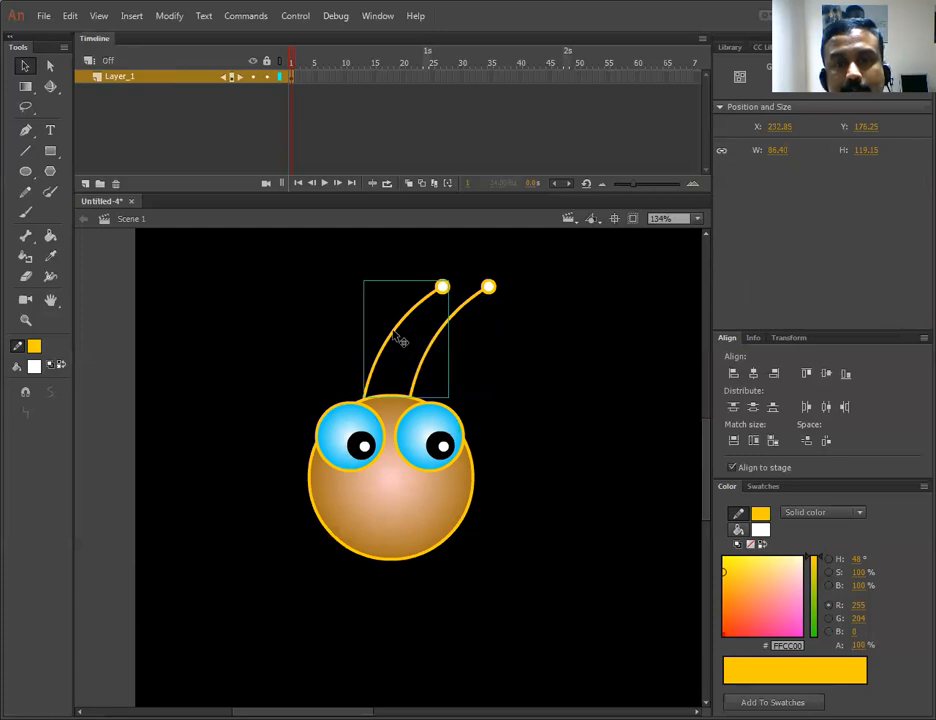
# Flip the copied antenna horizontally
pyautogui.rightClick(394, 331)
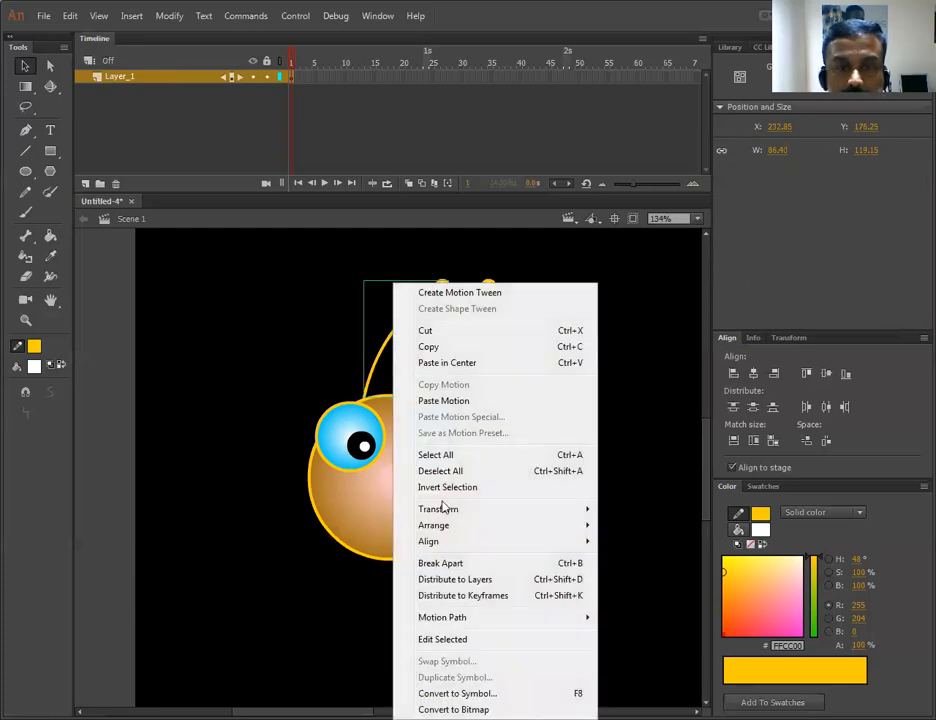
pyautogui.moveTo(440, 509)
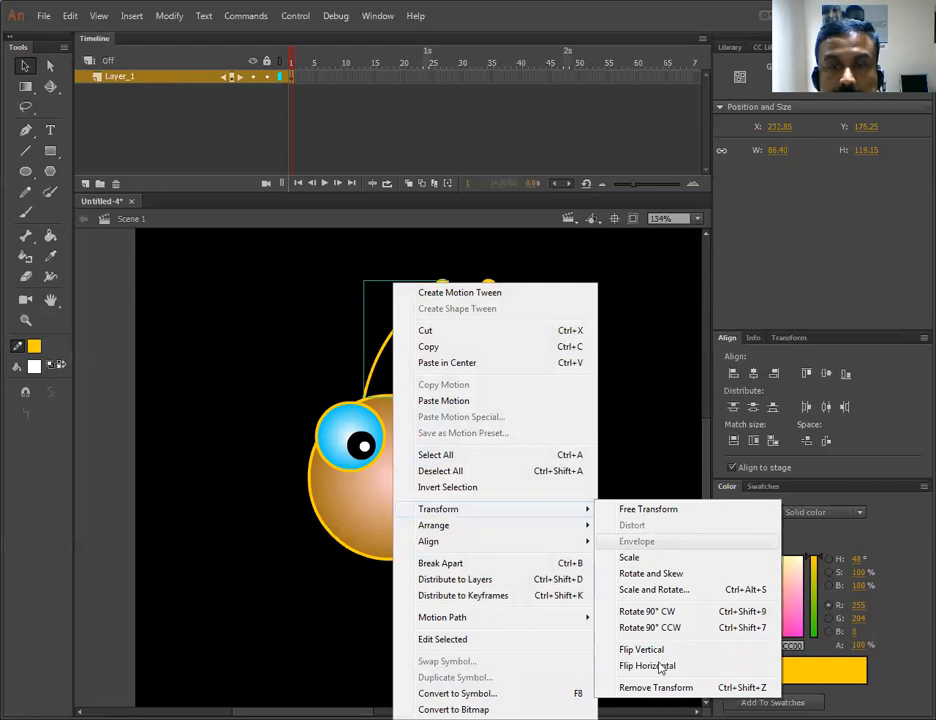
pyautogui.click(660, 666)
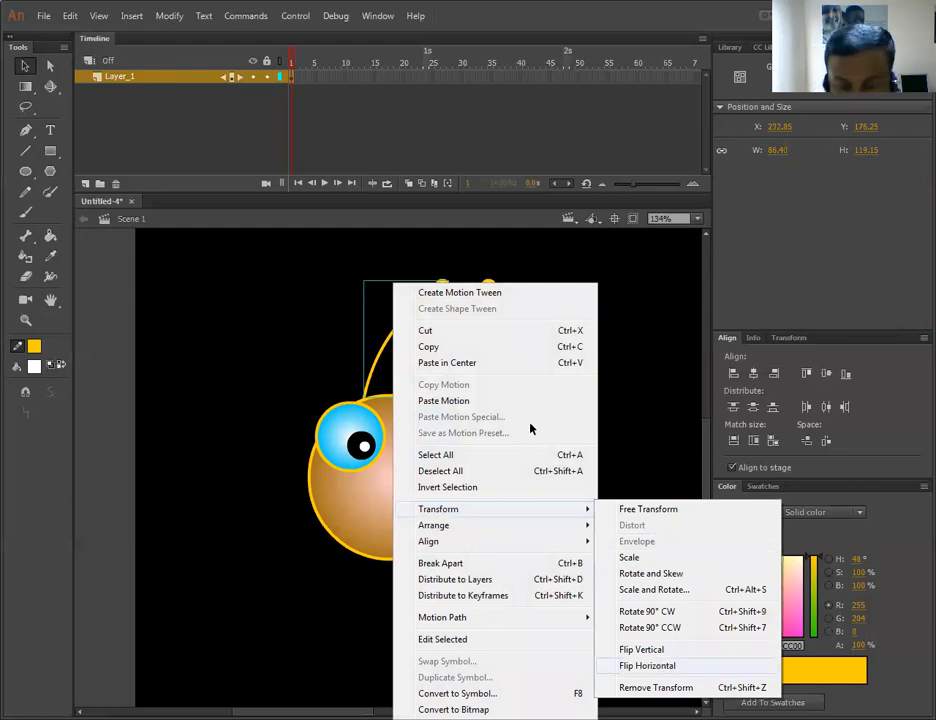
# Nudge the flipped antenna left to about X 156 so it mirrors the other antenna on the head
pyautogui.hotkey('shift', 'Left')
pyautogui.hotkey('shift', 'Left')
pyautogui.hotkey('shift', 'Left')
pyautogui.hotkey('shift', 'Left')
pyautogui.hotkey('shift', 'Left')
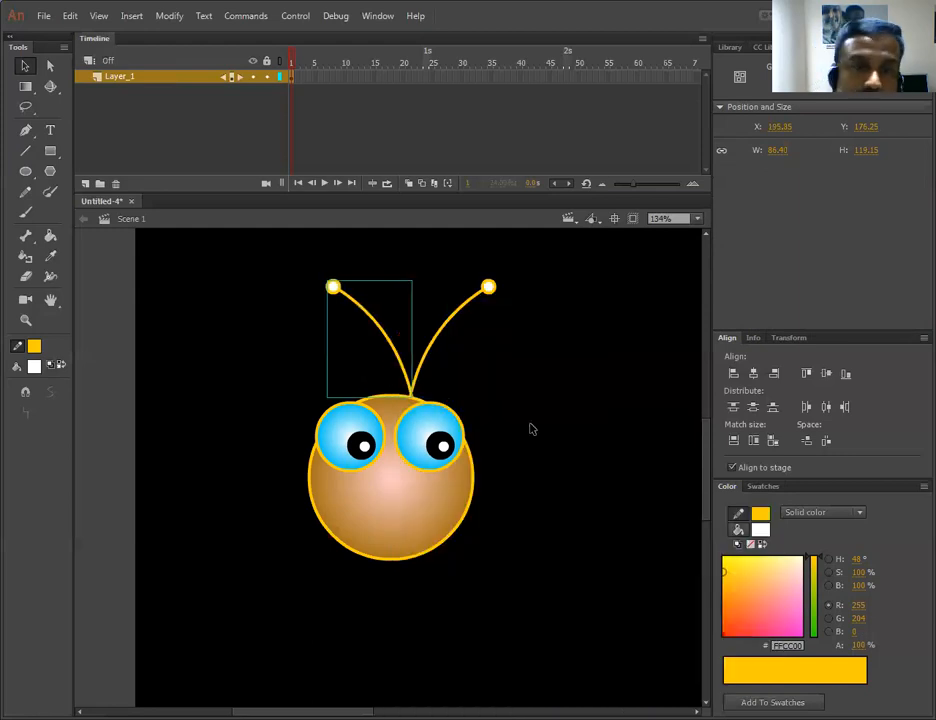
pyautogui.hotkey('shift', 'Left')
pyautogui.hotkey('shift', 'Left')
pyautogui.hotkey('shift', 'Left')
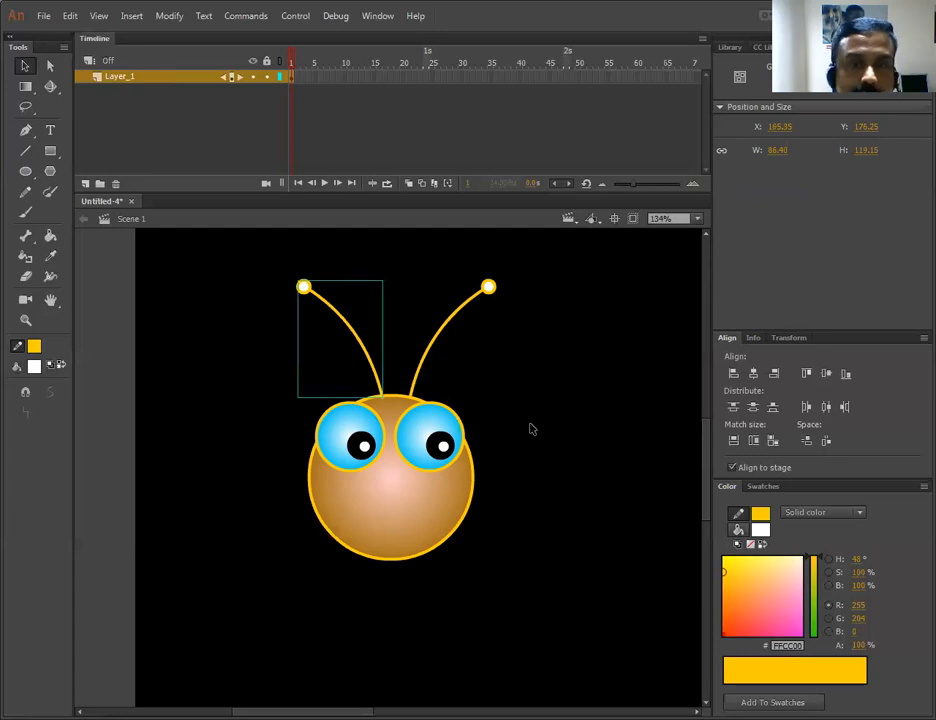
pyautogui.press('Left')
pyautogui.press('Left')
pyautogui.press('Left')
pyautogui.press('Left')
pyautogui.press('Left')
pyautogui.press('Left')
pyautogui.press('Right')
pyautogui.press('Right')
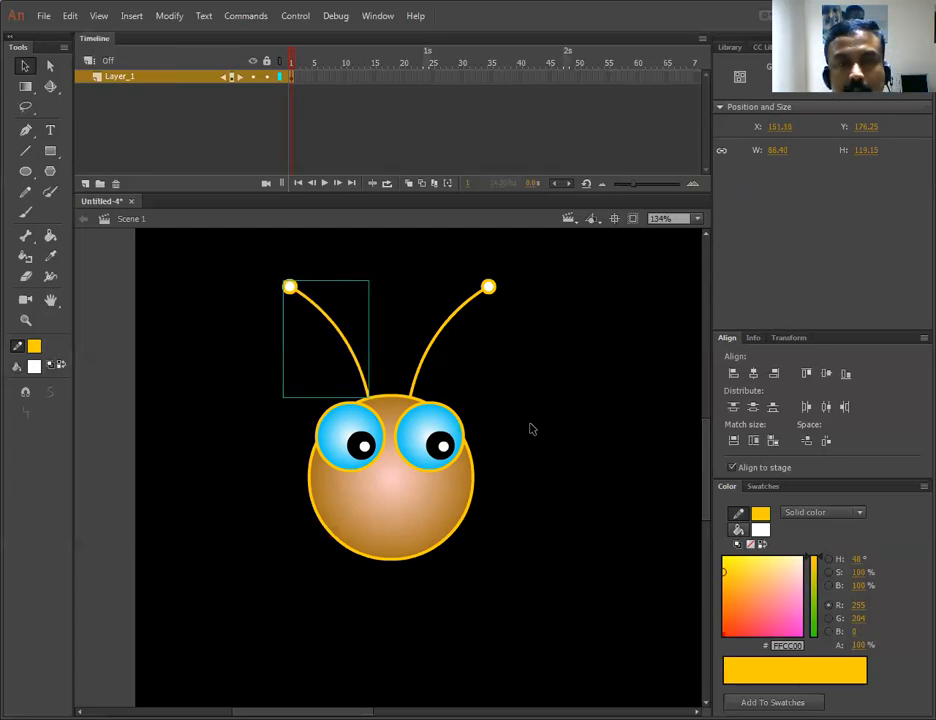
pyautogui.press('Right')
pyautogui.press('Right')
pyautogui.press('Right')
pyautogui.press('Right')
pyautogui.press('Right')
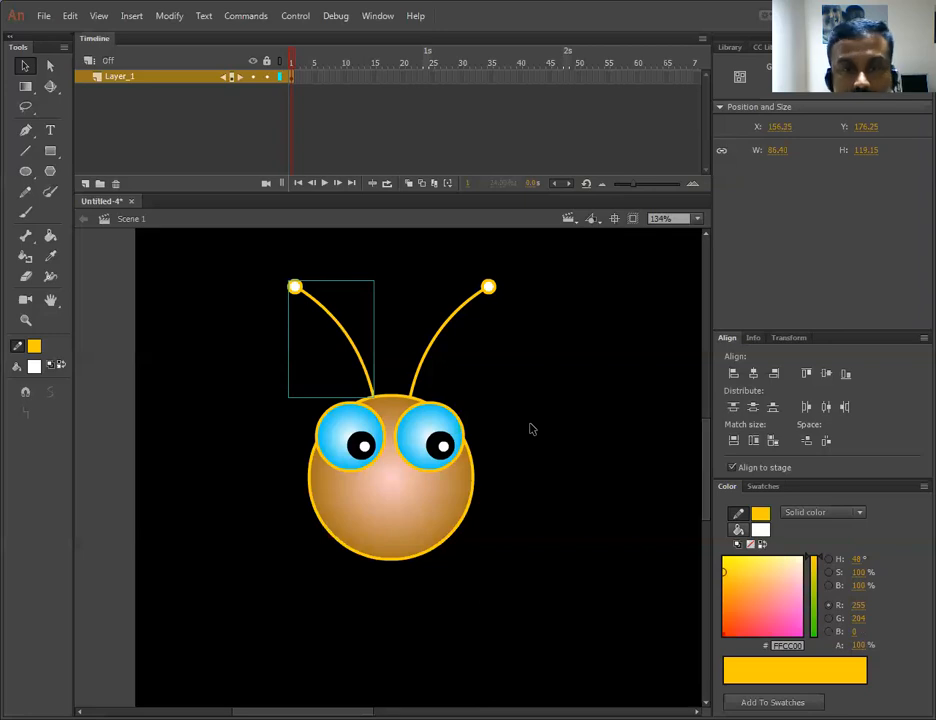
pyautogui.press('Right')
pyautogui.press('Right')
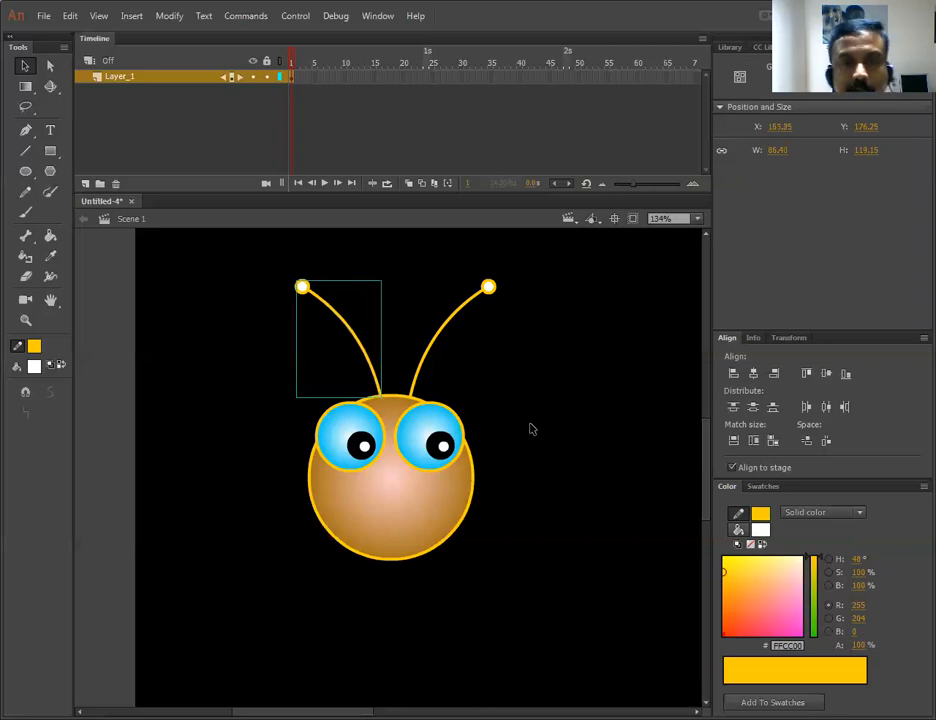
pyautogui.press('Left')
pyautogui.press('Left')
pyautogui.press('Left')
pyautogui.press('Left')
pyautogui.press('Left')
pyautogui.press('Left')
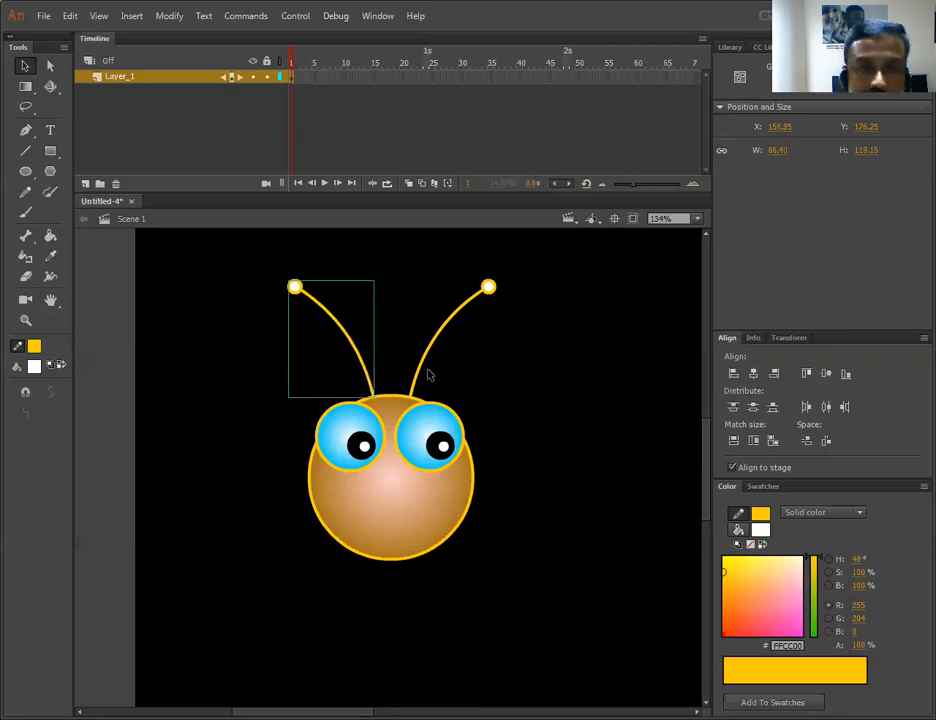
# Draw a circle about 66 px wide beside the head and fill it with the red-to-black radial gradient swatch
pyautogui.click(545, 367)
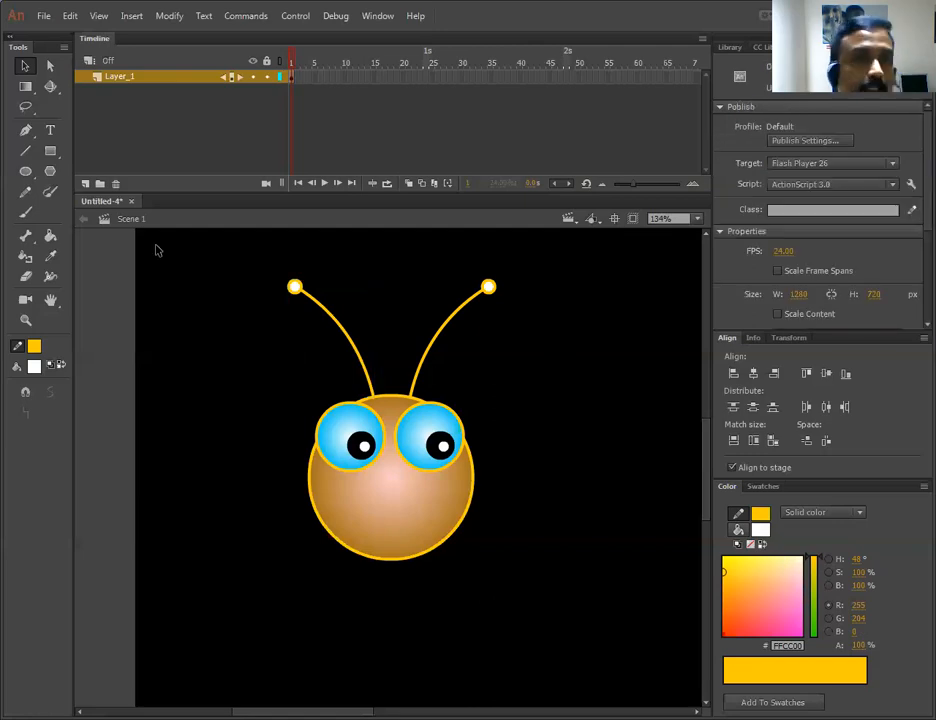
pyautogui.click(25, 171)
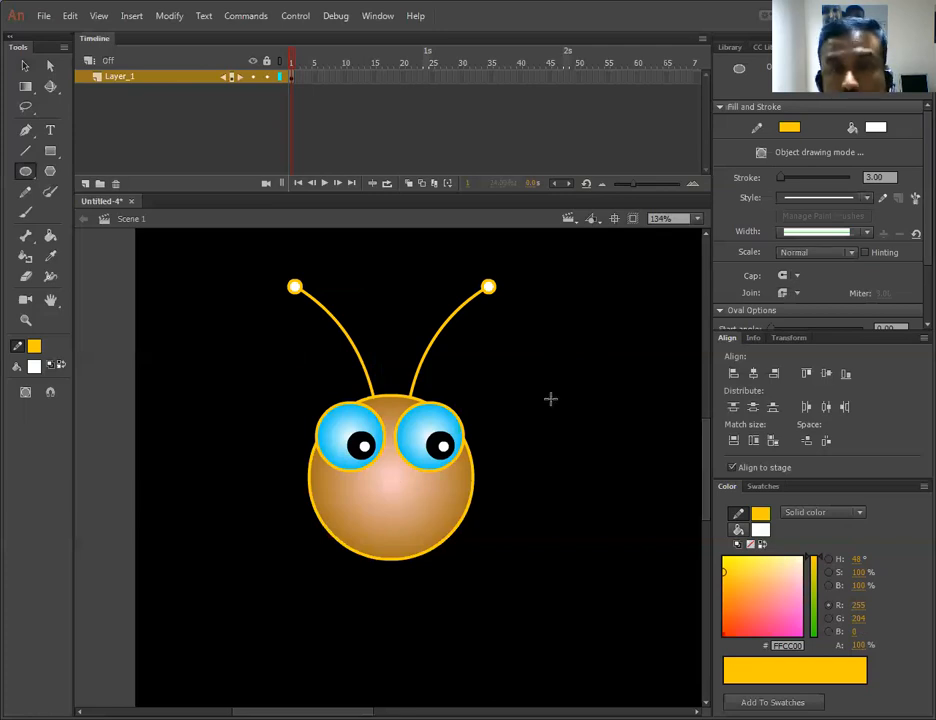
pyautogui.moveTo(515, 376); pyautogui.dragTo(579, 432)
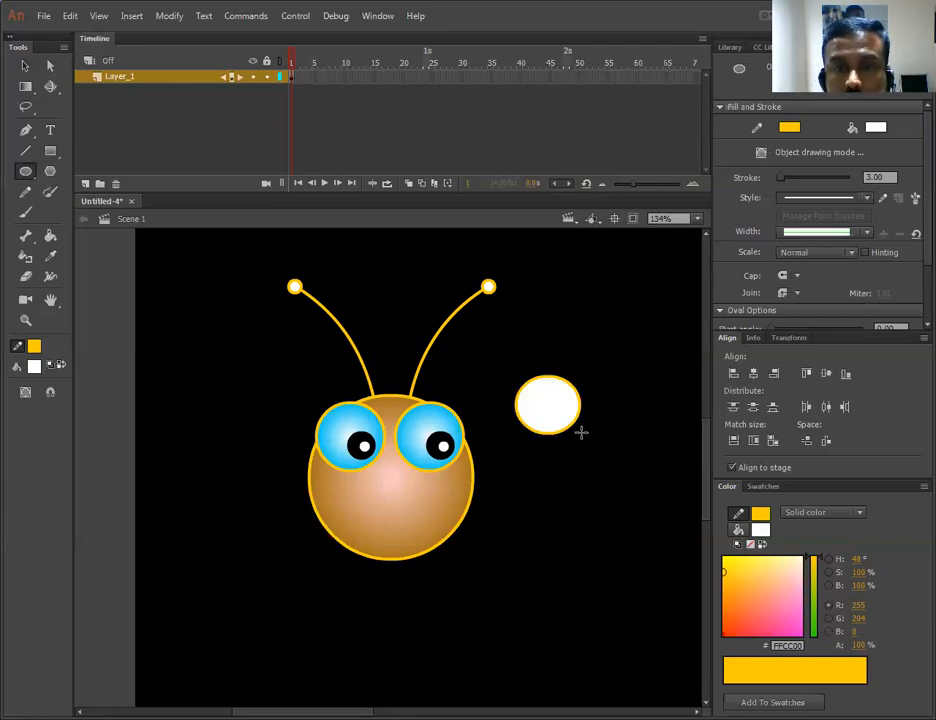
pyautogui.click(25, 65)
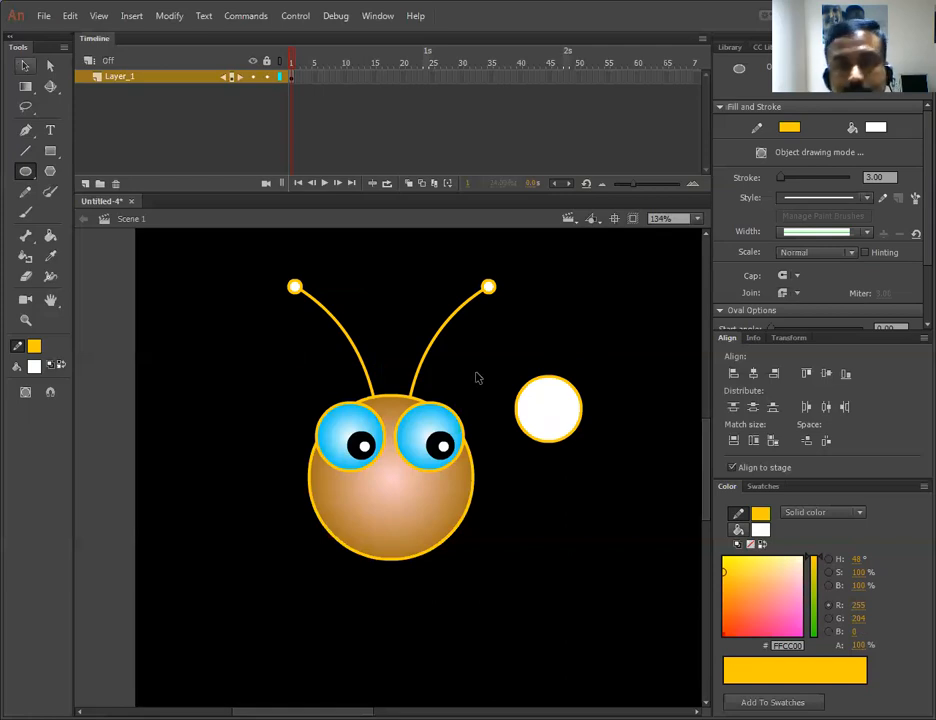
pyautogui.click(560, 410)
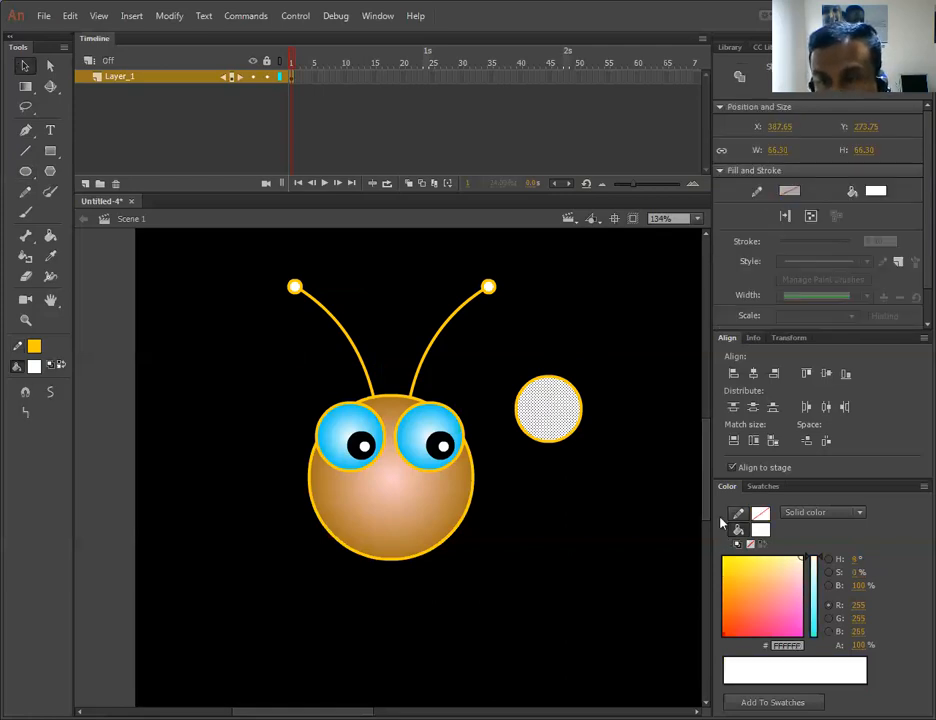
pyautogui.click(760, 530)
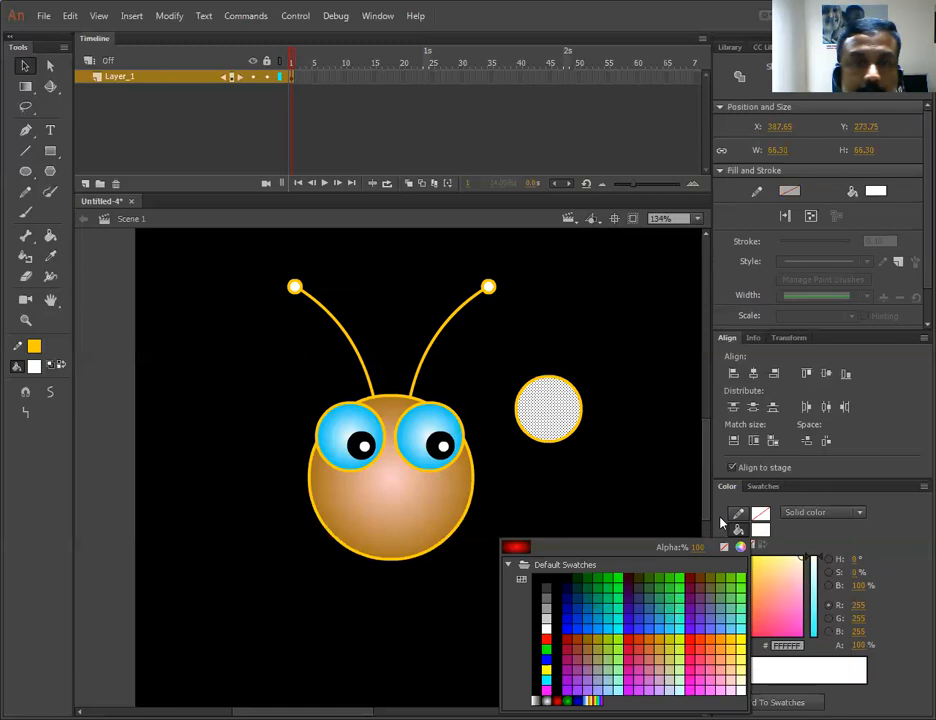
pyautogui.click(574, 326)
# Group the red circle with its outline and place it on the head just below and between the eyes
pyautogui.moveTo(507, 368); pyautogui.dragTo(645, 462)
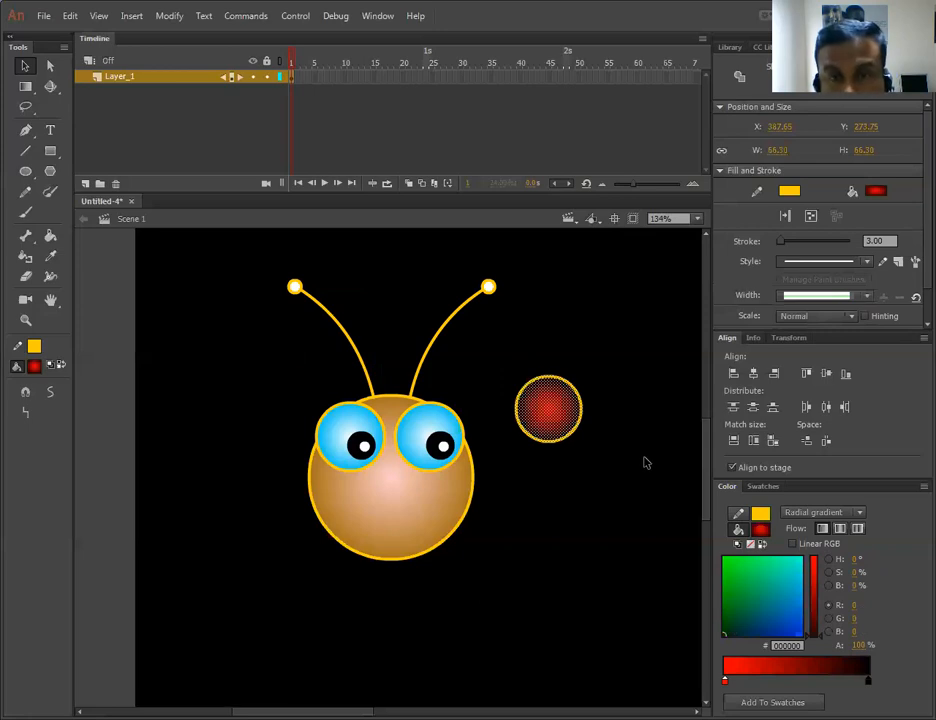
pyautogui.hotkey('ctrl', 'g')
pyautogui.moveTo(554, 410); pyautogui.dragTo(401, 500)
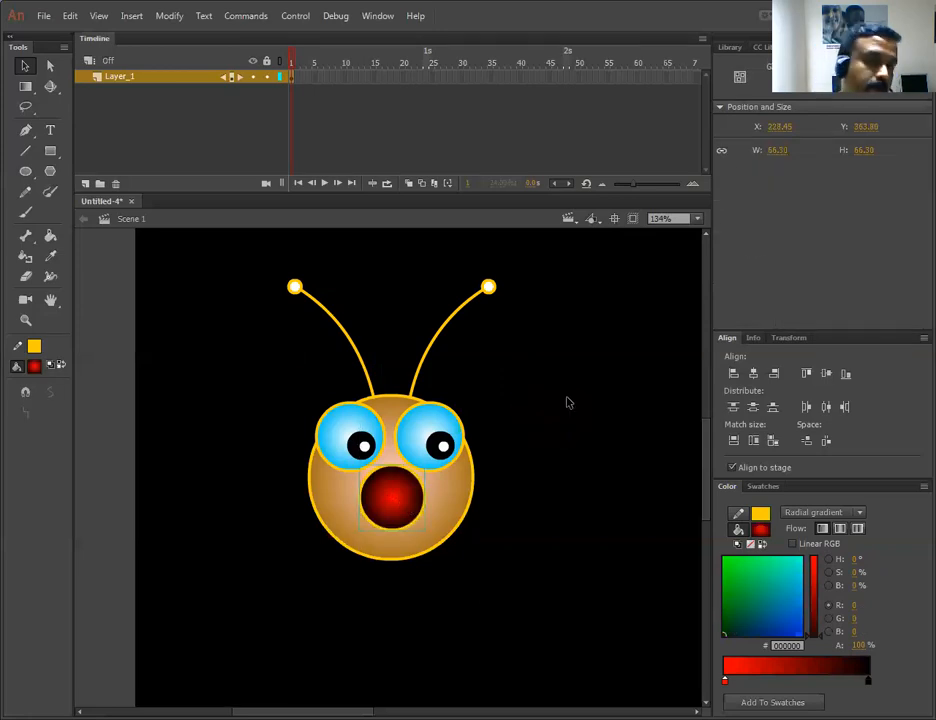
pyautogui.click(563, 403)
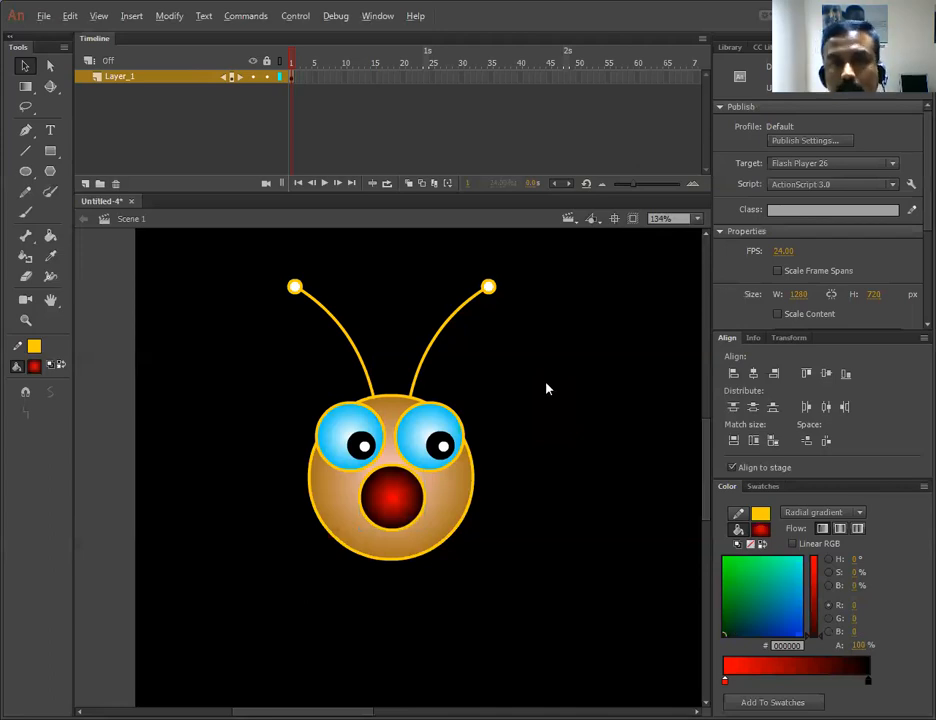
pyautogui.hotkey('ctrl', 'z')
pyautogui.hotkey('ctrl', 'y')
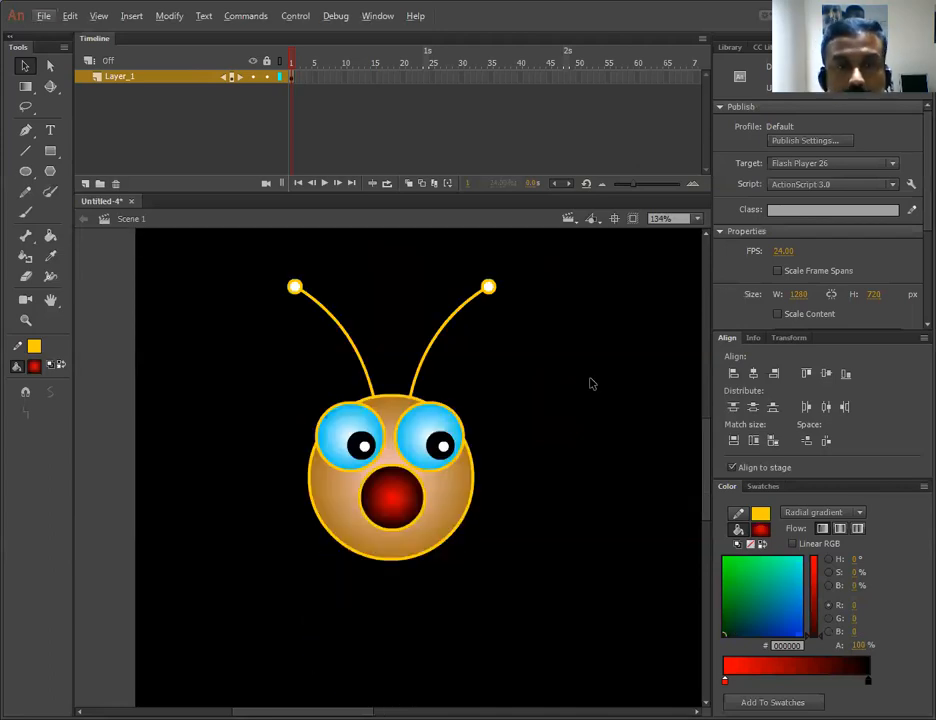
# Convert the whole head with eyes, red circle and both antennae into a Movie Clip symbol named face
pyautogui.moveTo(251, 240); pyautogui.dragTo(591, 583)
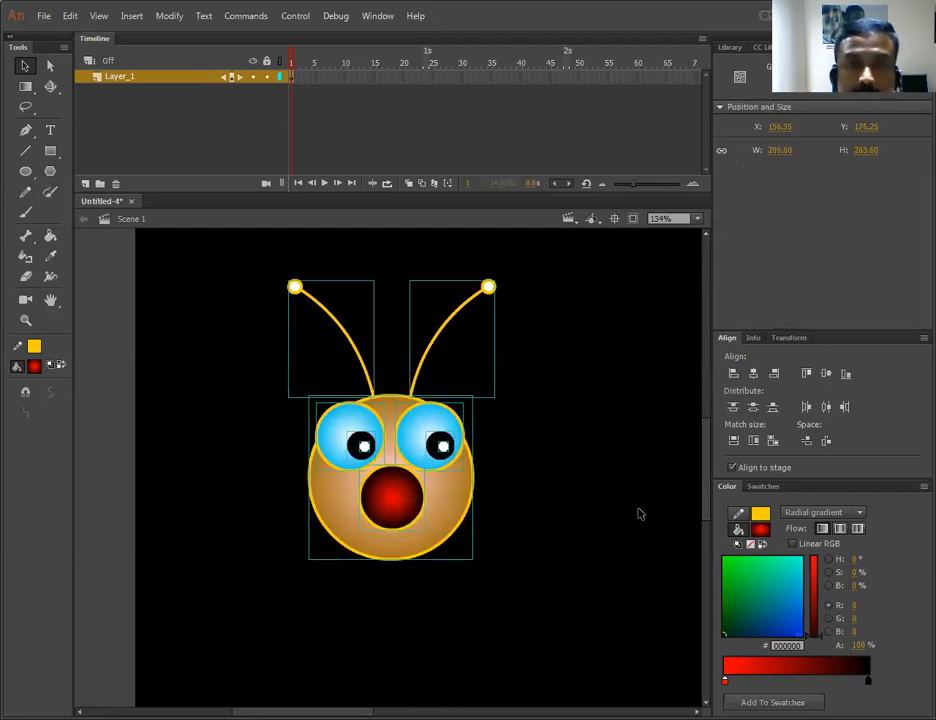
pyautogui.press('F8')
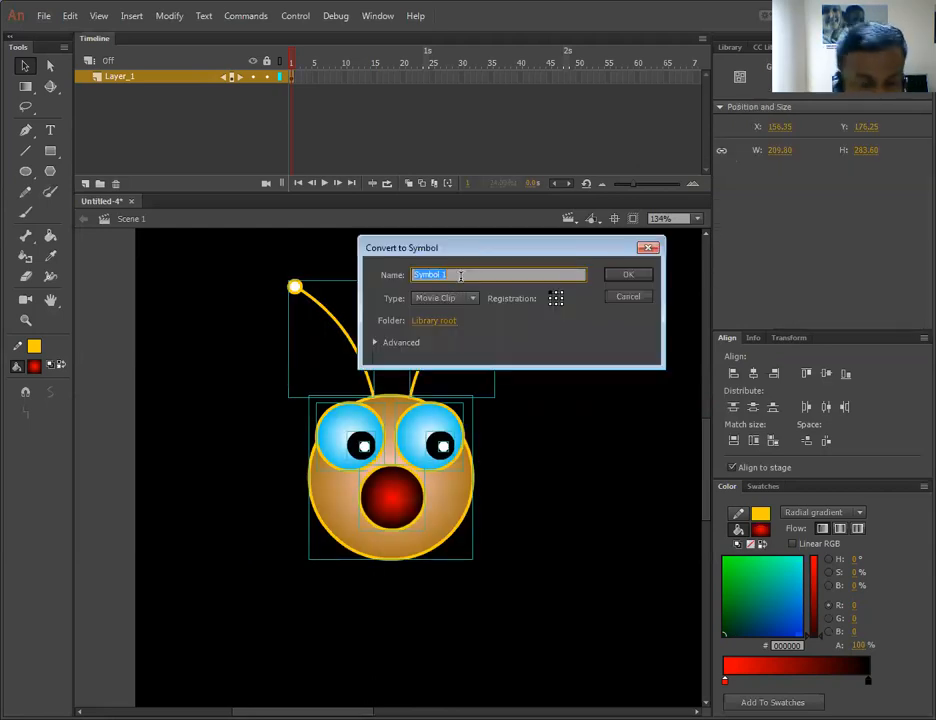
pyautogui.write('face')
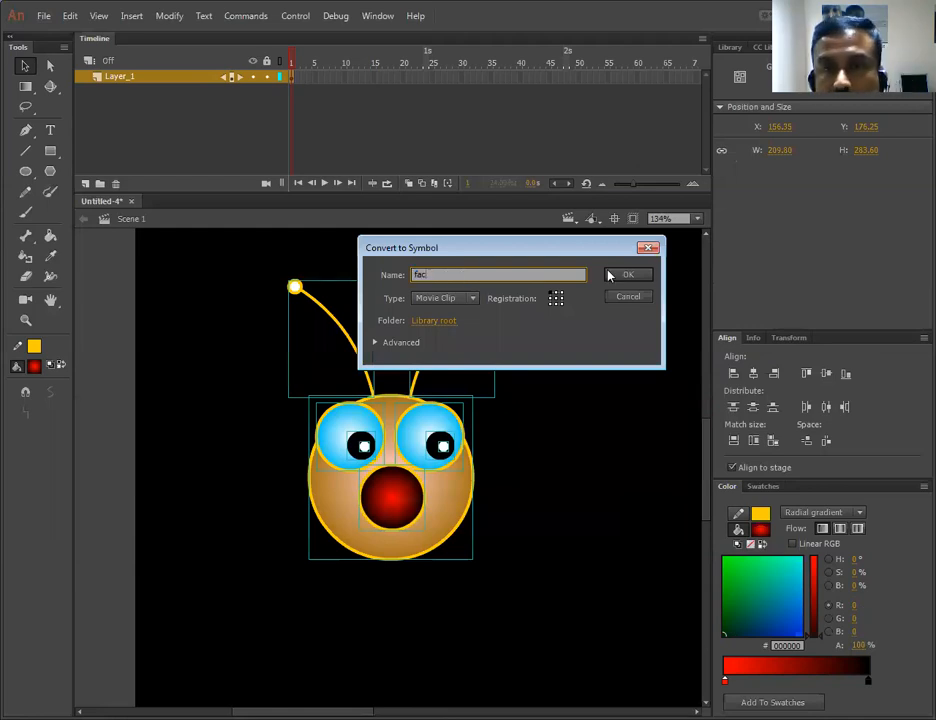
pyautogui.click(610, 276)
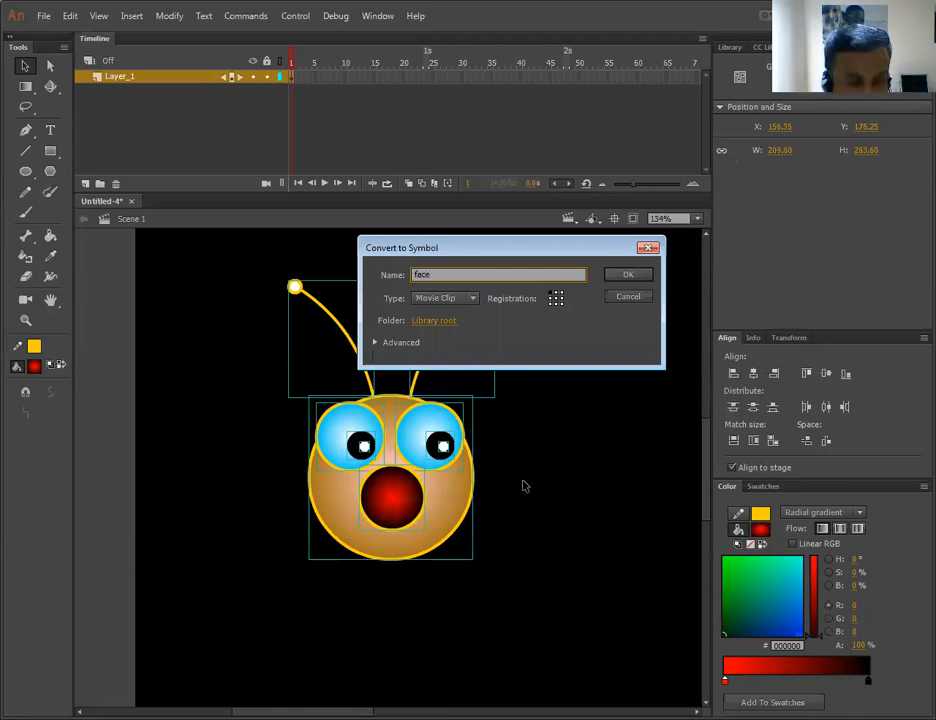
pyautogui.click(524, 484)
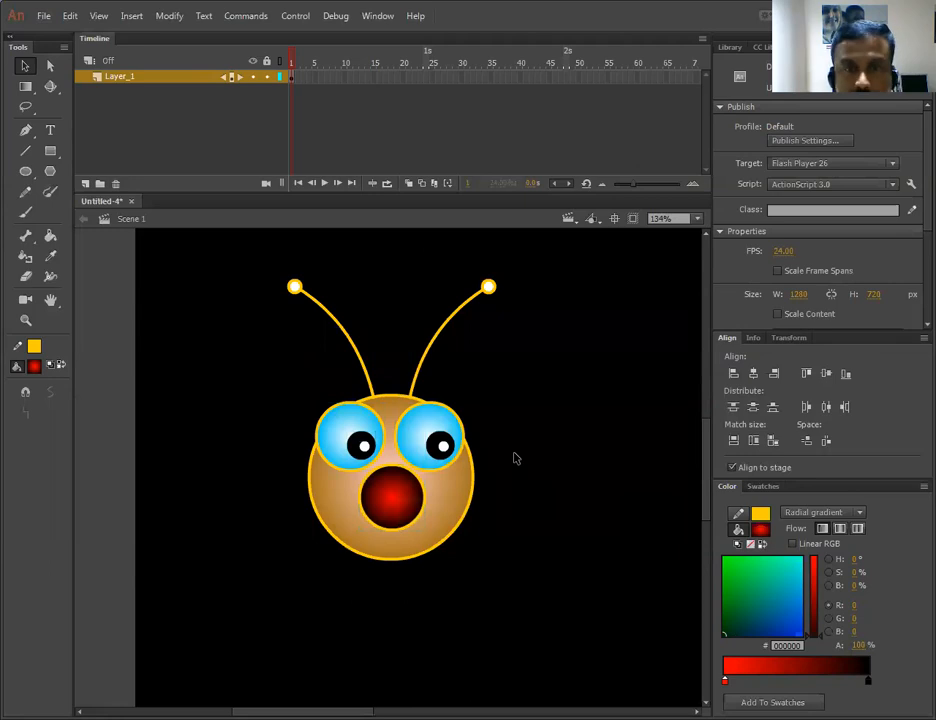
# Draw a body circle about 125 px wide just to the right of the head
pyautogui.hotkey('ctrl', '-')
pyautogui.moveTo(512, 444); pyautogui.dragTo(364, 458)
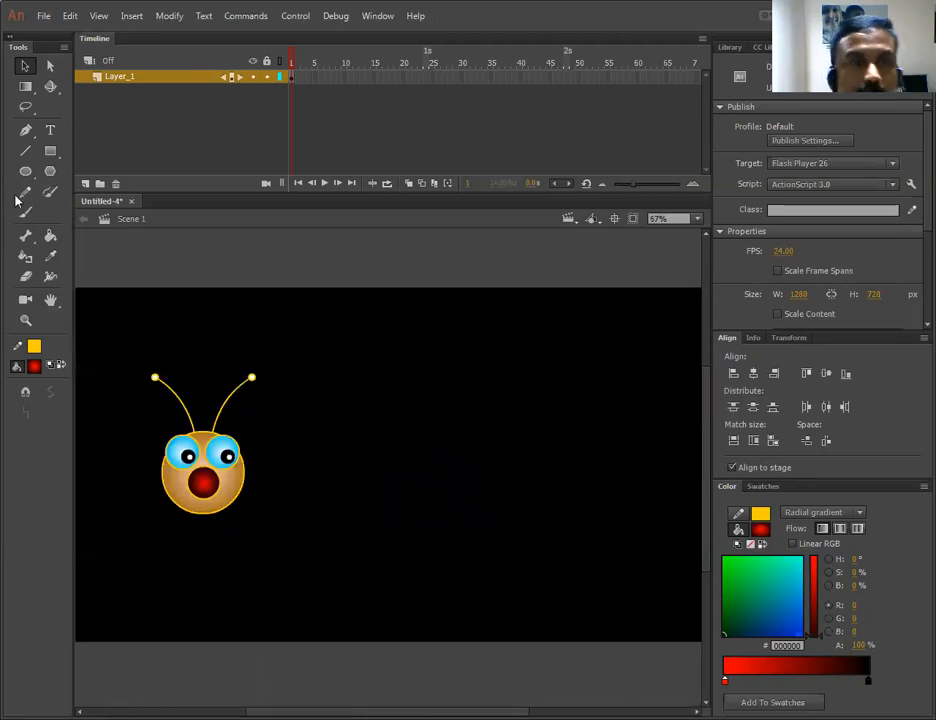
pyautogui.click(50, 150)
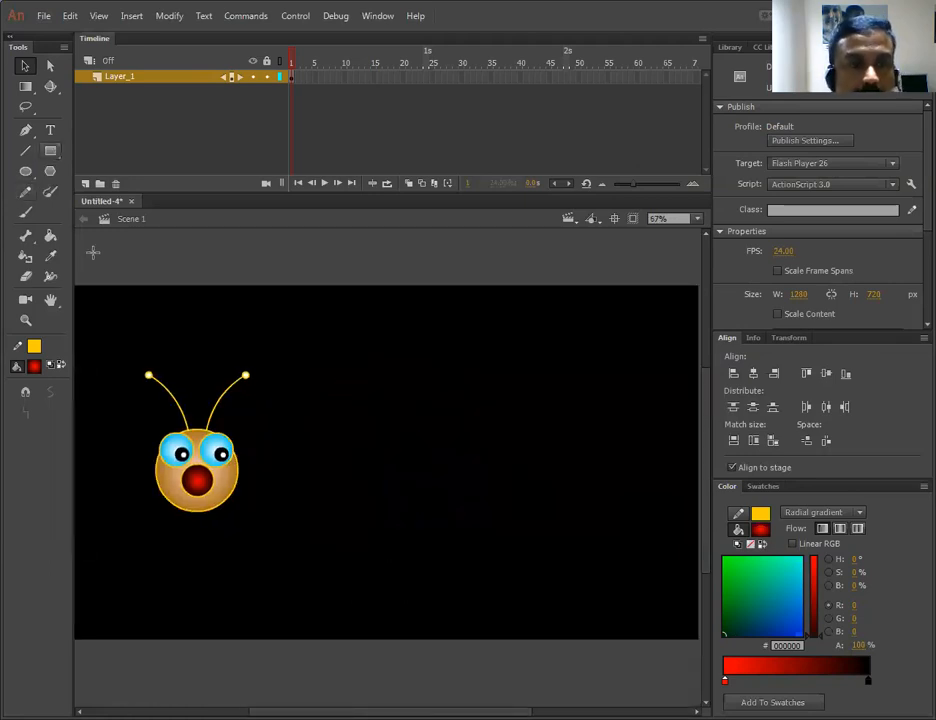
pyautogui.press('o')
pyautogui.moveTo(255, 446); pyautogui.dragTo(315, 506)
pyautogui.click(24, 64)
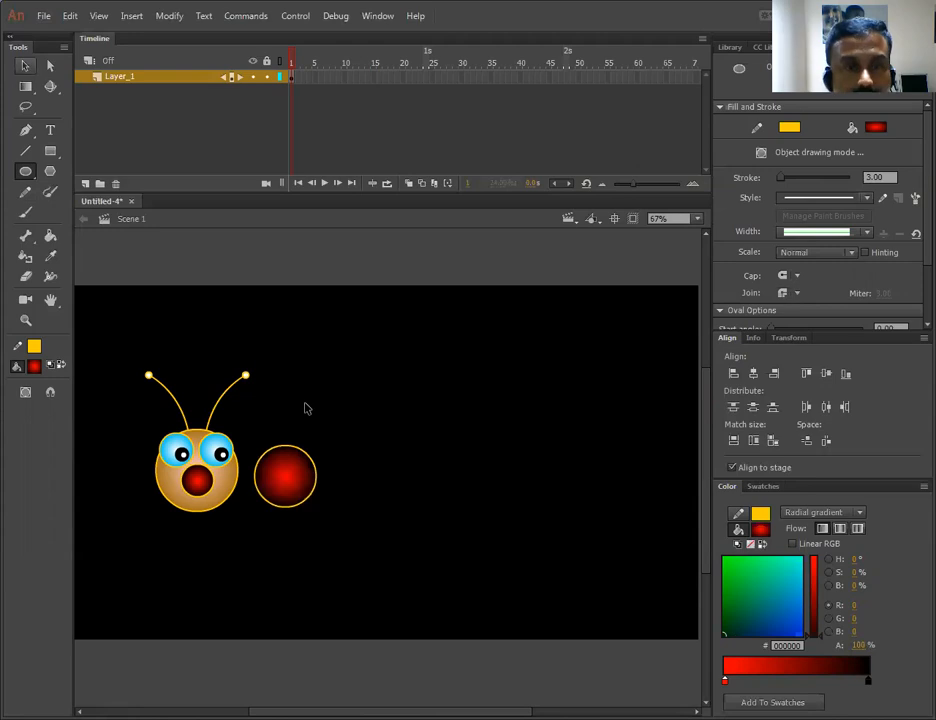
# Set the body circle's radial gradient to #FF9900 at the centre and #FFCC99 at the edge
pyautogui.click(283, 480)
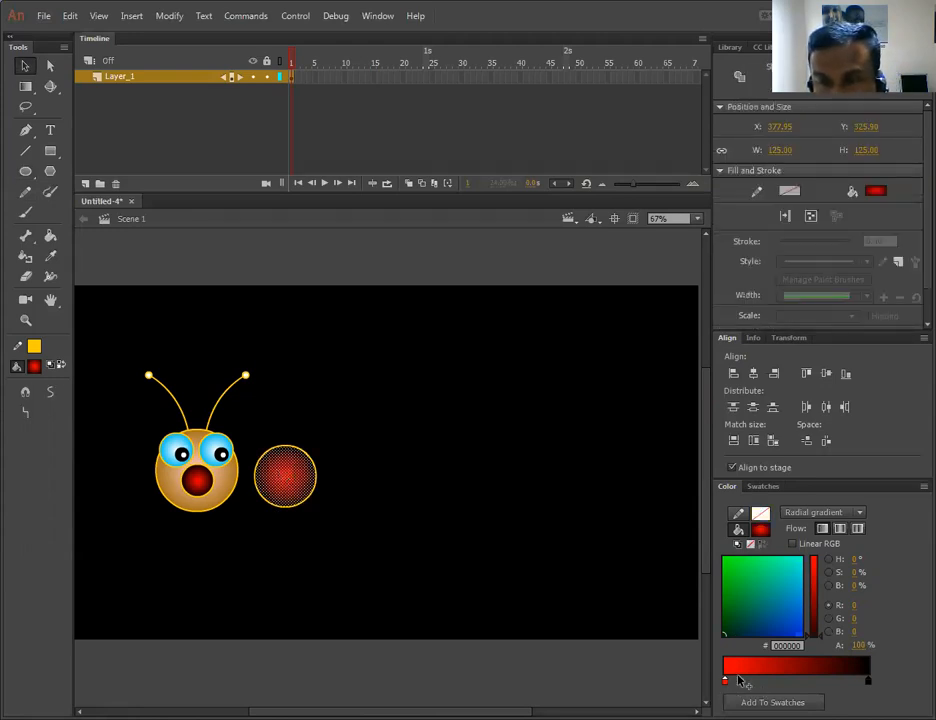
pyautogui.click(725, 681)
pyautogui.doubleClick(726, 683)
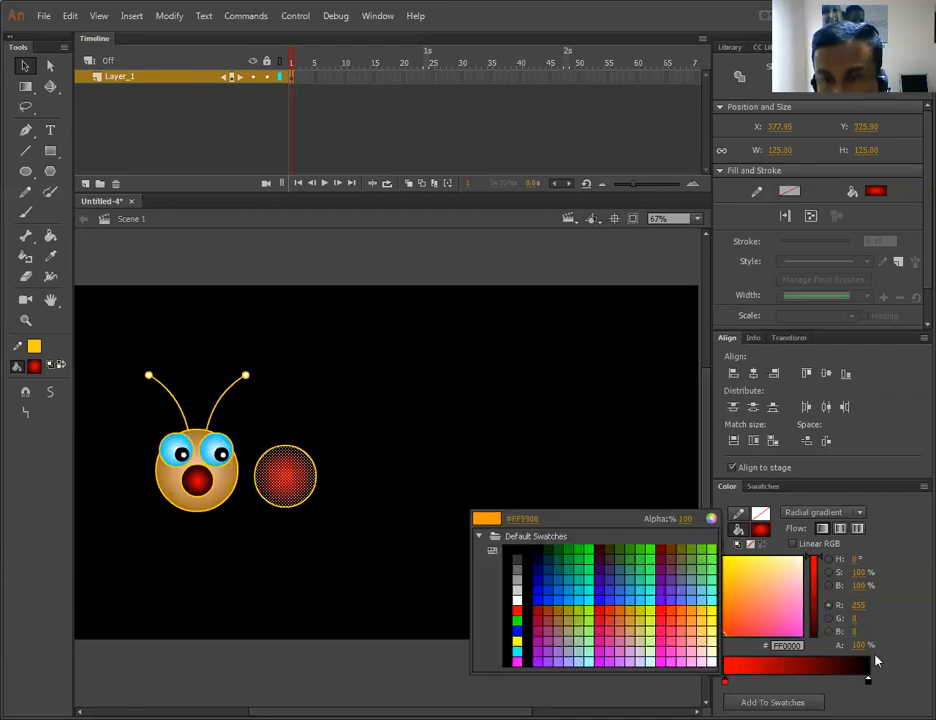
pyautogui.click(697, 606)
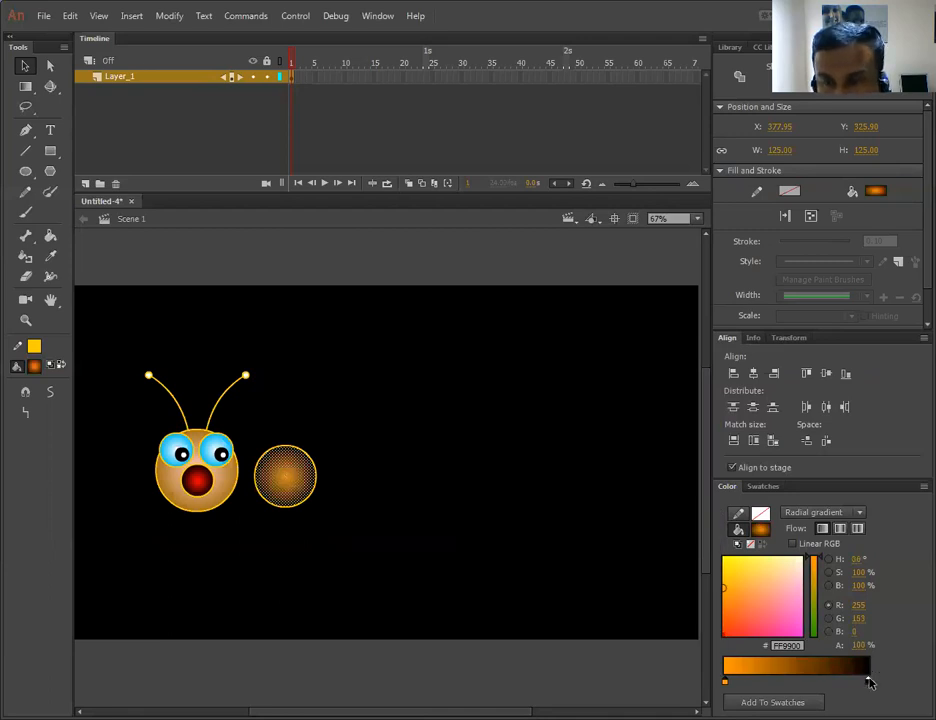
pyautogui.click(868, 680)
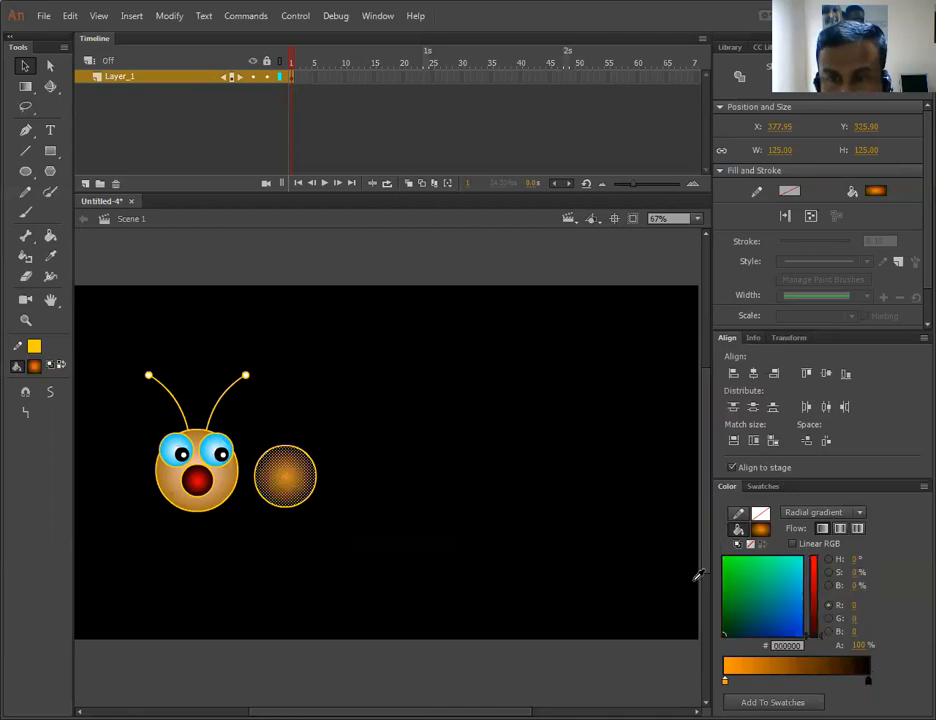
pyautogui.doubleClick(868, 680)
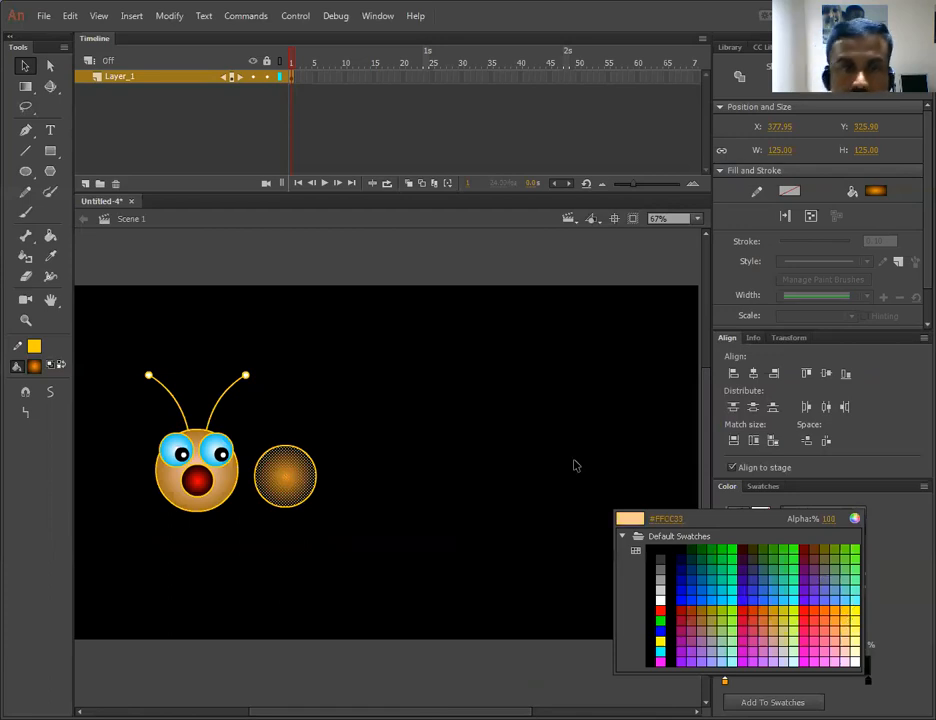
pyautogui.click(310, 470)
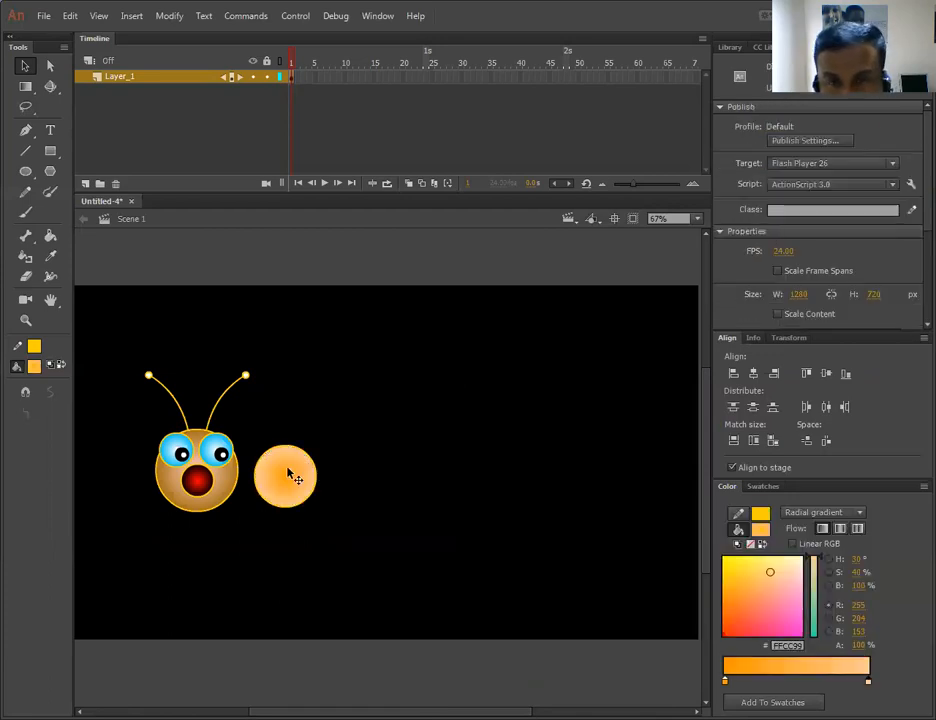
# Swap the body circle's gradient stops so #FFCC99 is at the centre and #FF9900 at the edge
pyautogui.click(288, 475)
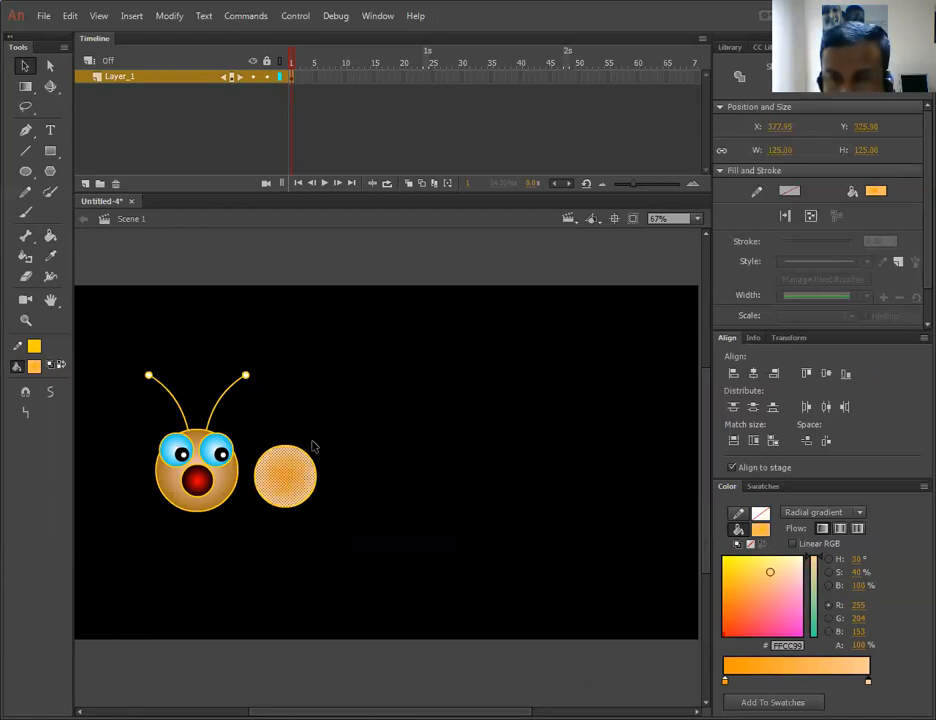
pyautogui.moveTo(727, 683)
pyautogui.mouseDown()
pyautogui.moveTo(823, 683)
pyautogui.moveTo(738, 683)
pyautogui.mouseUp()
pyautogui.moveTo(828, 683); pyautogui.dragTo(912, 674)
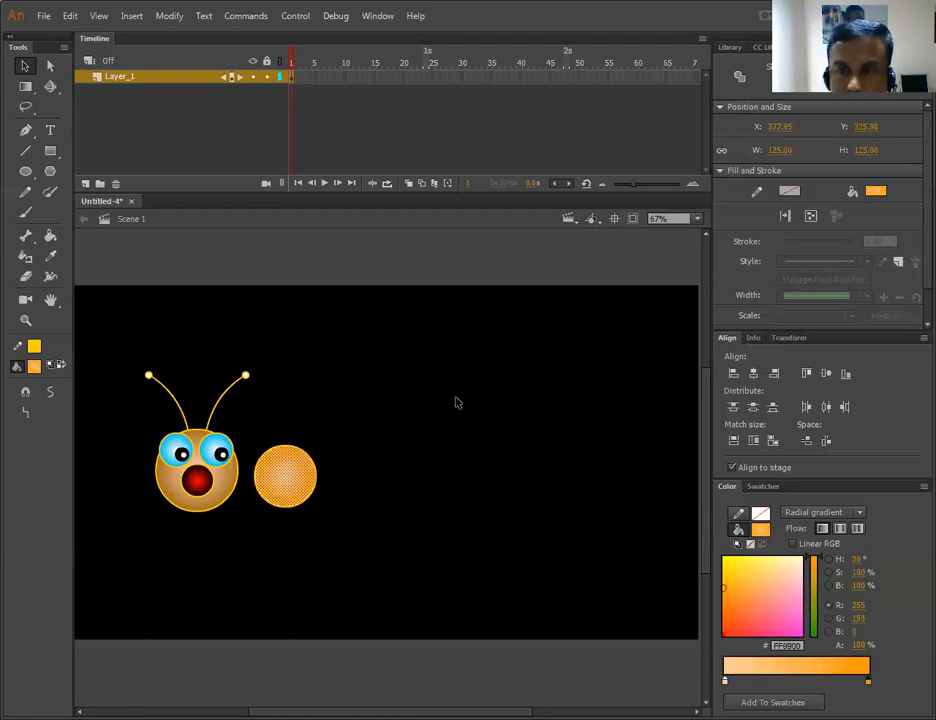
# Move the body circle with its outline against the head and set its gradient's edge colour to #996633
pyautogui.click(297, 482)
pyautogui.moveTo(292, 484); pyautogui.dragTo(279, 486)
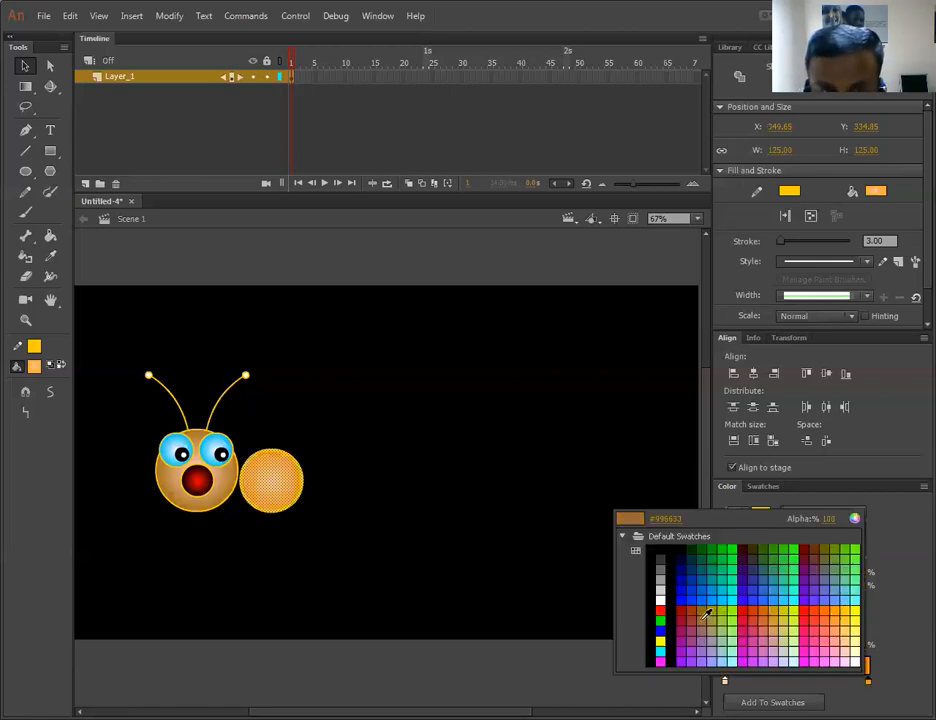
pyautogui.click(703, 618)
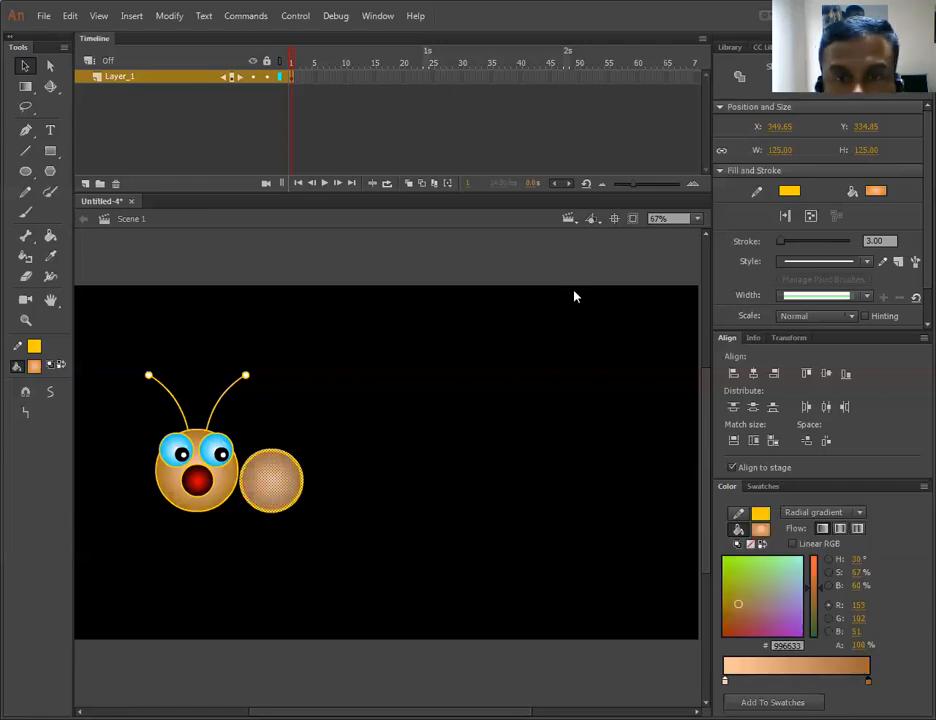
# Convert the body circle into a Movie Clip symbol named circle and line up six touching copies in a row behind it
pyautogui.press('F8')
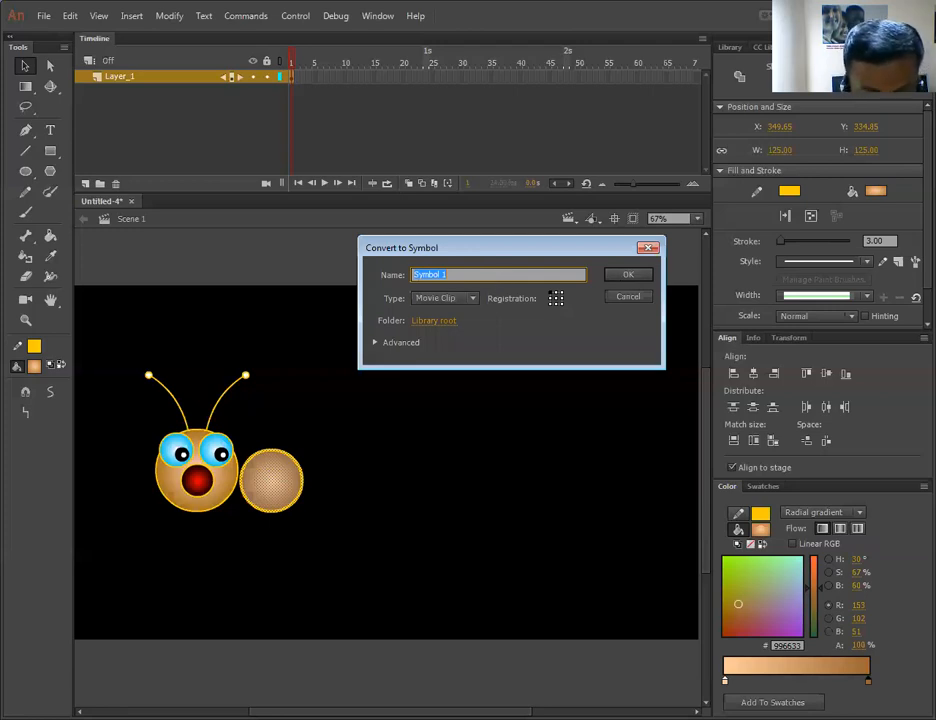
pyautogui.write('circle')
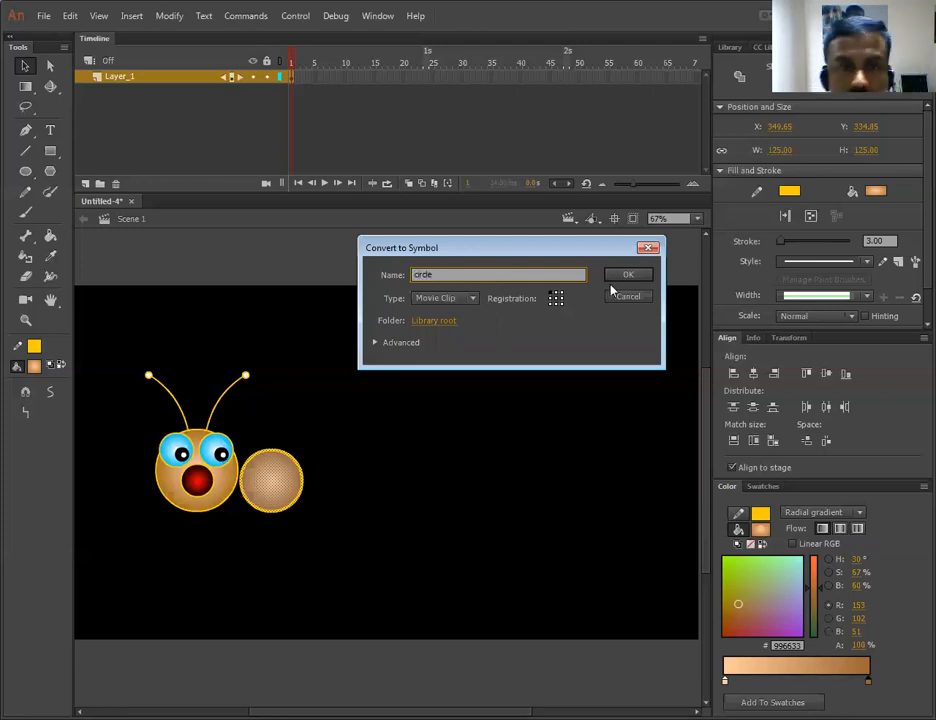
pyautogui.press('Return')
pyautogui.click(289, 491)
pyautogui.moveTo(277, 491); pyautogui.dragTo(637, 488)
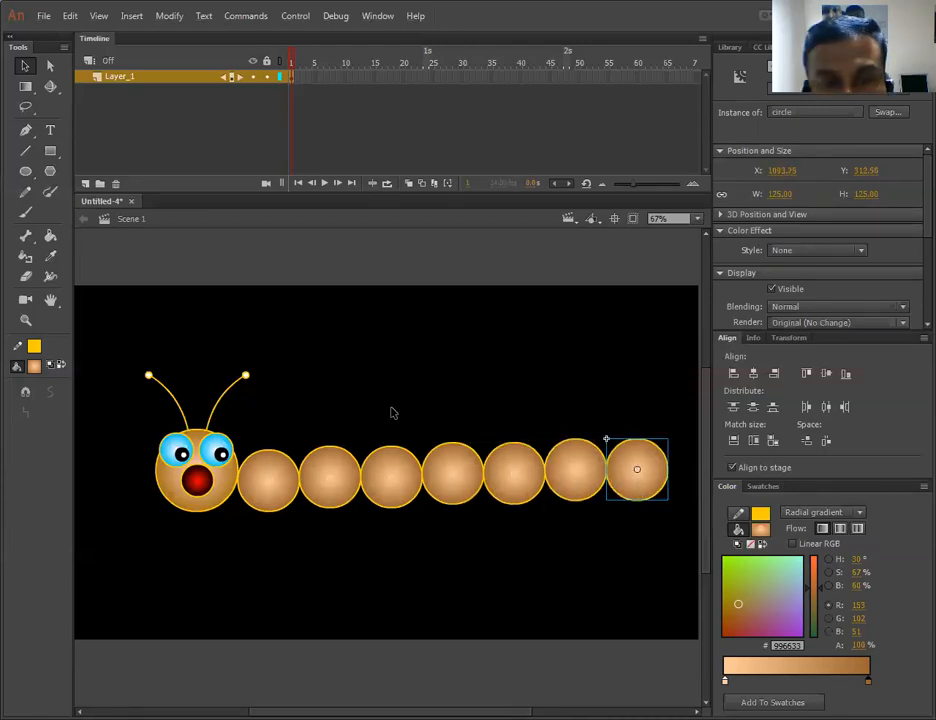
# Scale the second body circle behind the head to 90% with width and height linked
pyautogui.click(328, 480)
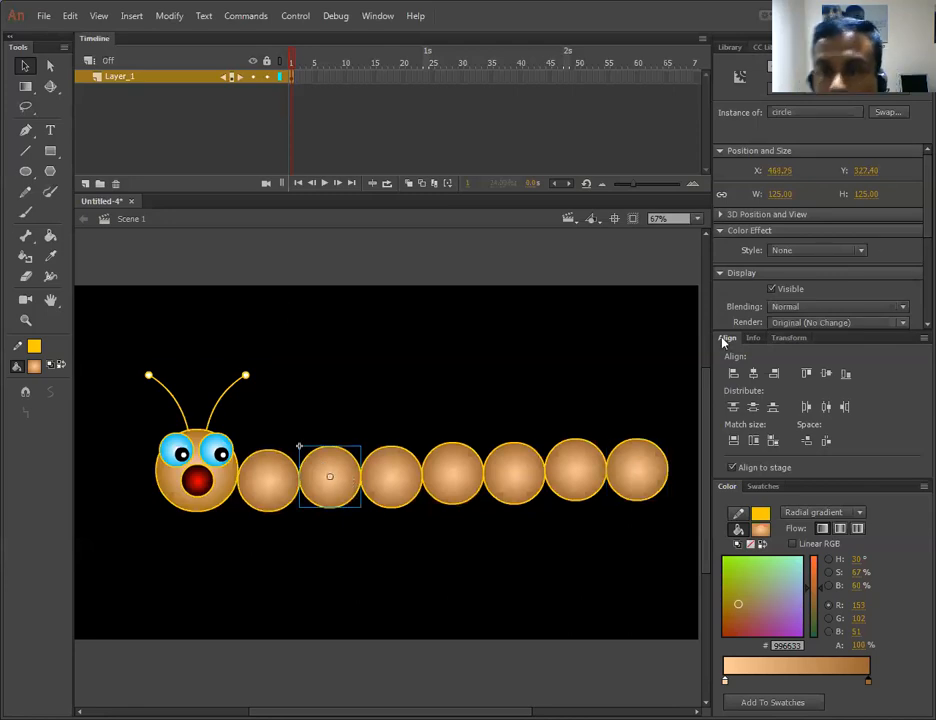
pyautogui.click(793, 338)
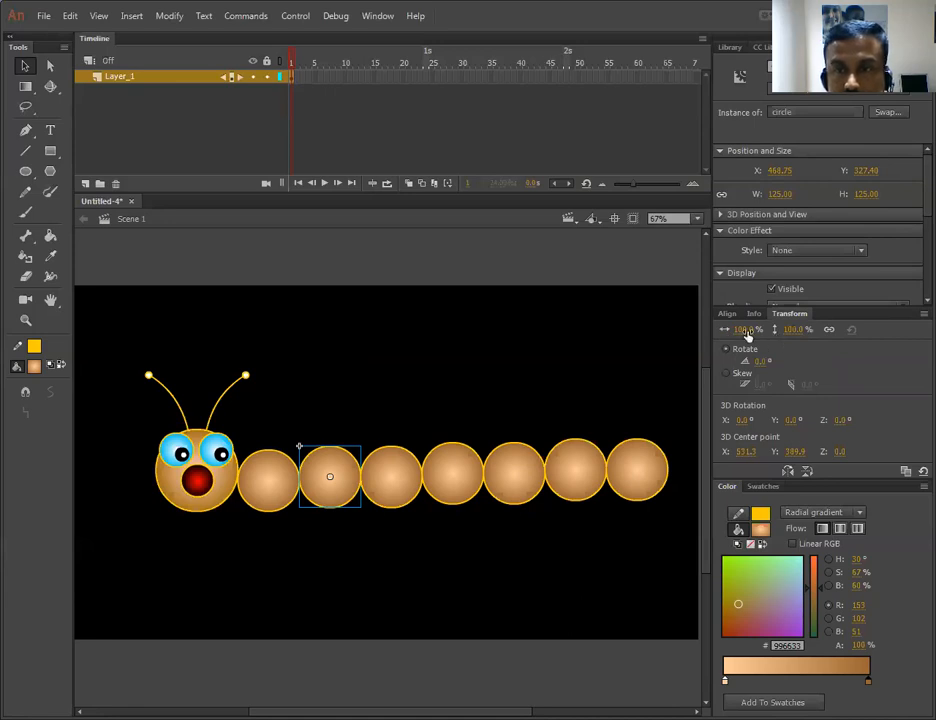
pyautogui.click(829, 330)
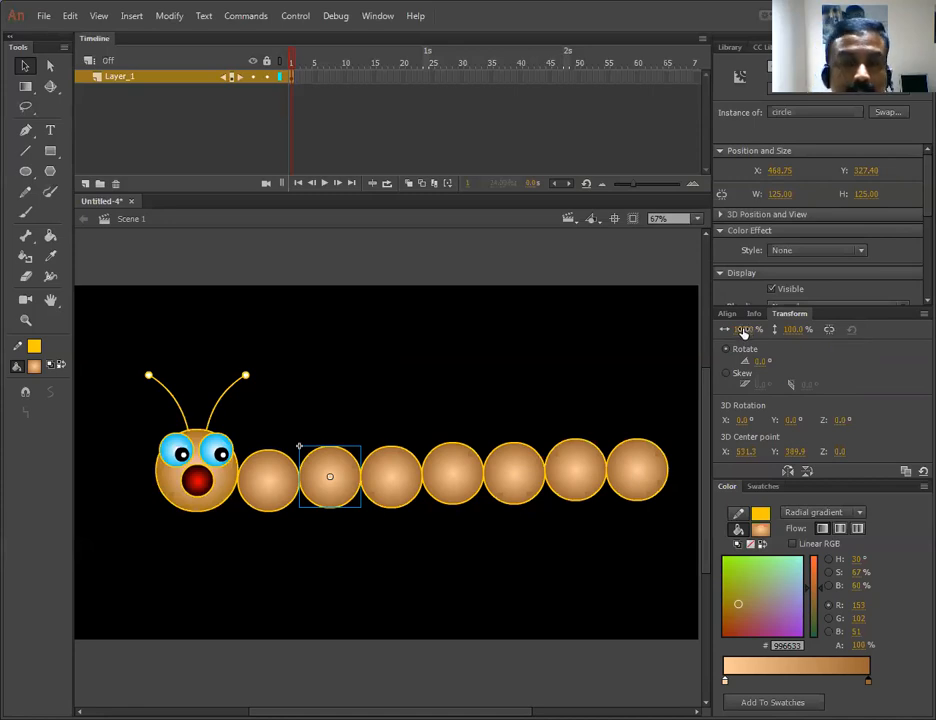
pyautogui.click(830, 331)
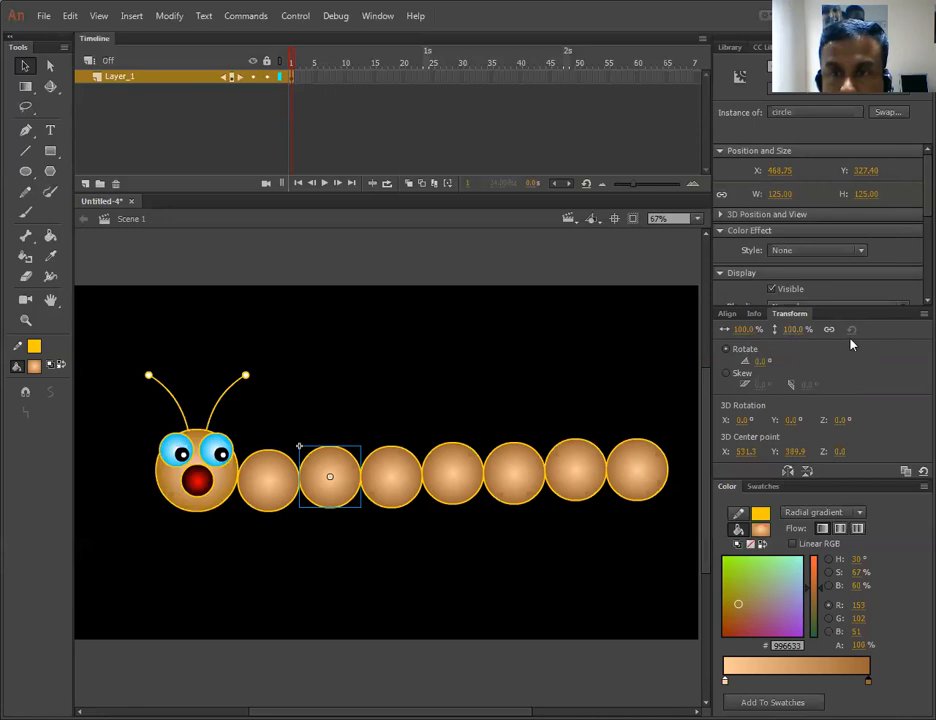
pyautogui.click(742, 329)
pyautogui.write('90')
pyautogui.press('Return')
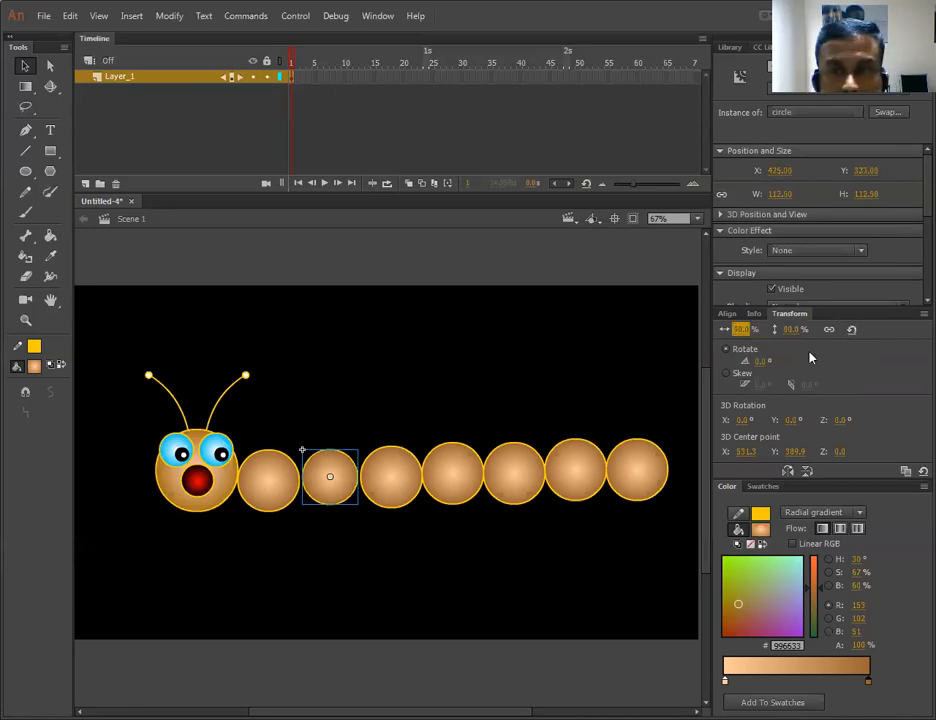
# Scale the third body circle behind the head proportionally to 80%
pyautogui.click(407, 479)
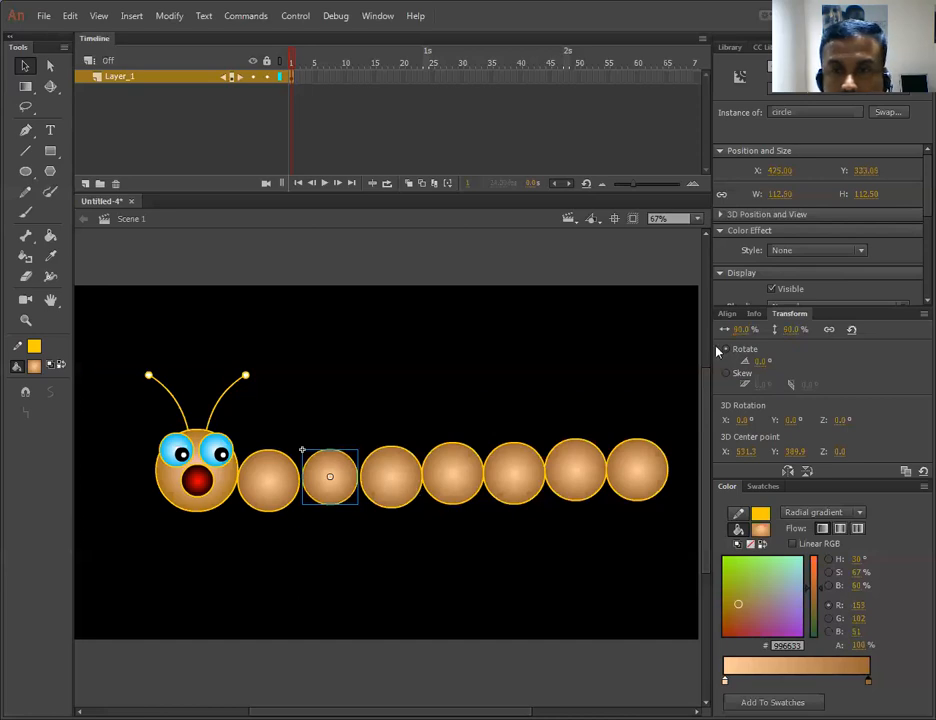
pyautogui.click(743, 331)
pyautogui.write('8')
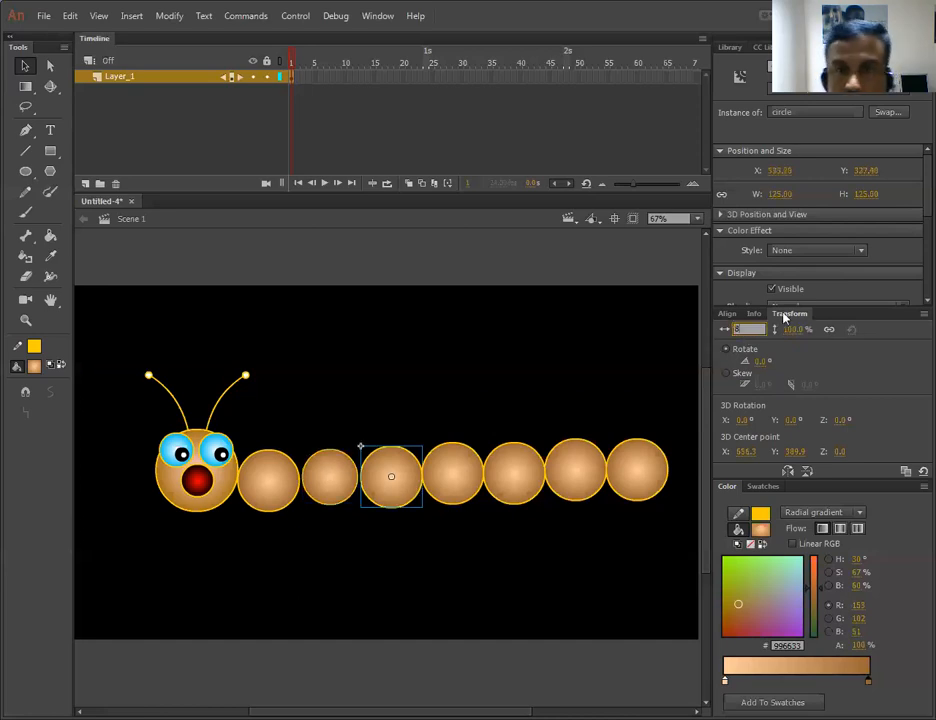
pyautogui.write('0')
pyautogui.press('Return')
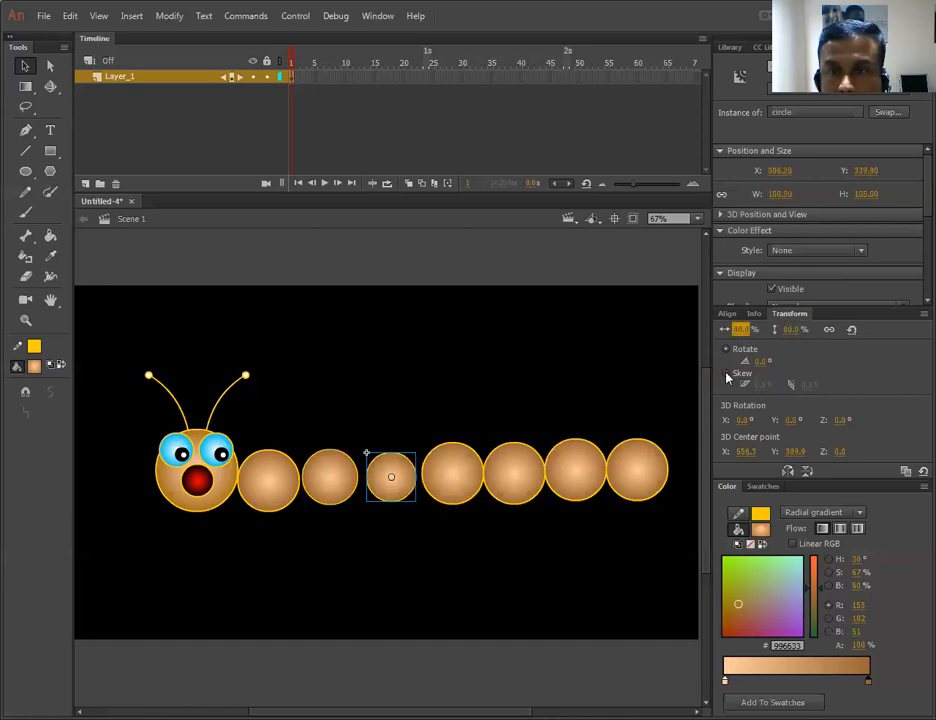
# Scale the fourth body circle to 75% and the fifth body circle to 70%
pyautogui.click(452, 474)
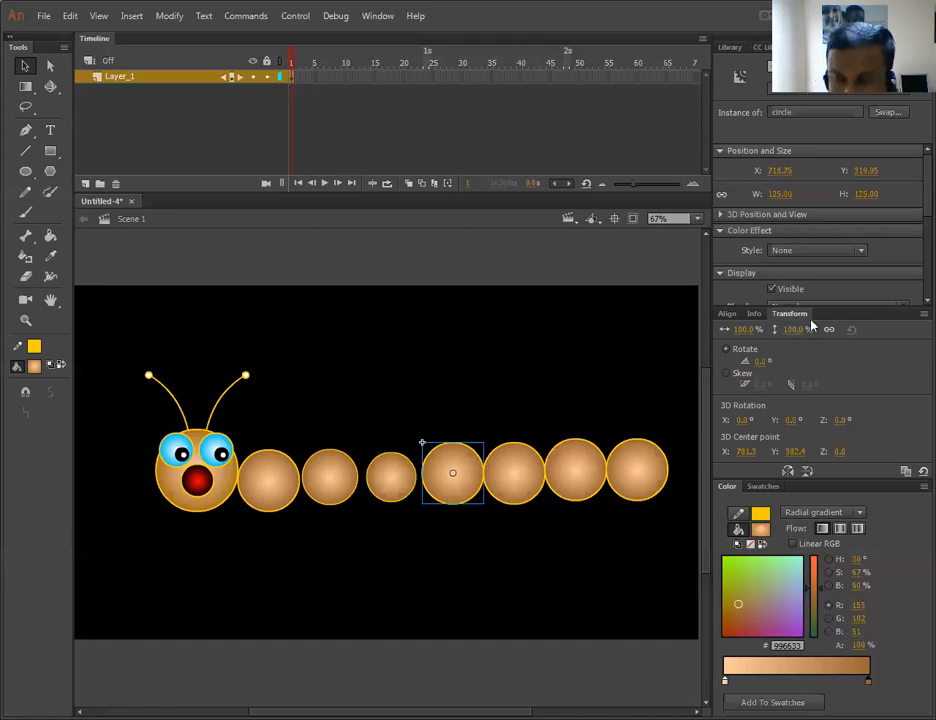
pyautogui.click(809, 328)
pyautogui.write('75')
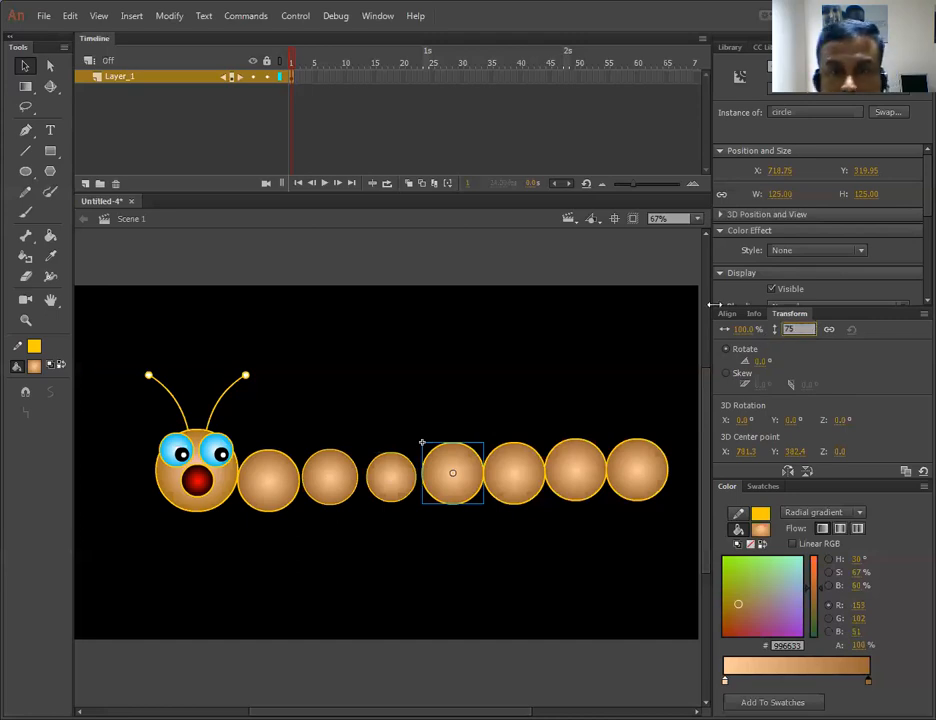
pyautogui.press('Return')
pyautogui.click(514, 472)
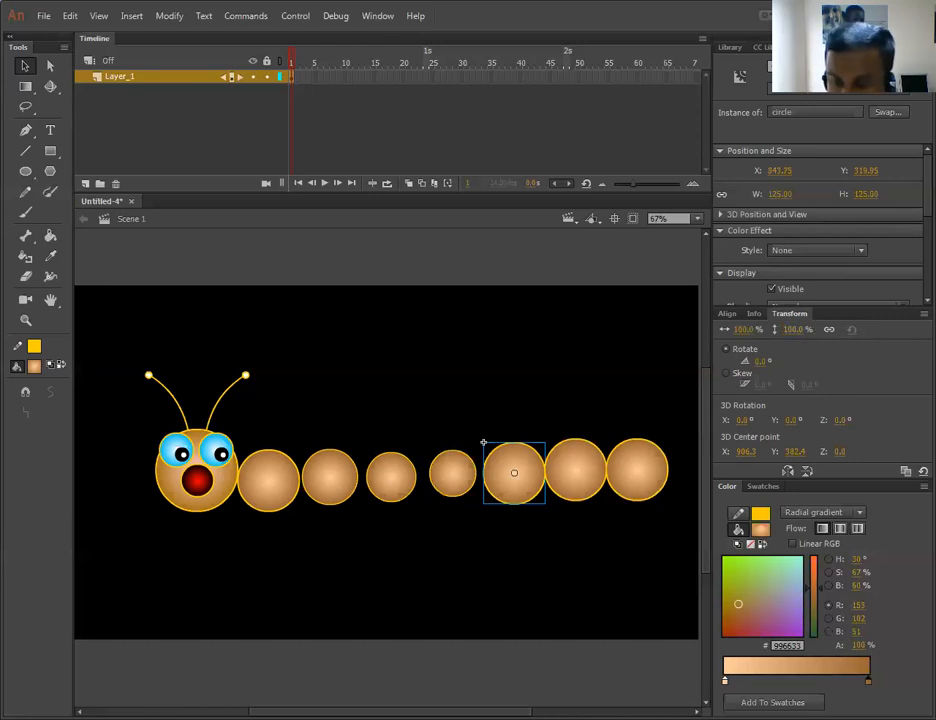
pyautogui.click(792, 329)
pyautogui.write('75')
pyautogui.press('Return')
# Scale the sixth and the seventh body circles proportionally to 65% each
pyautogui.click(577, 474)
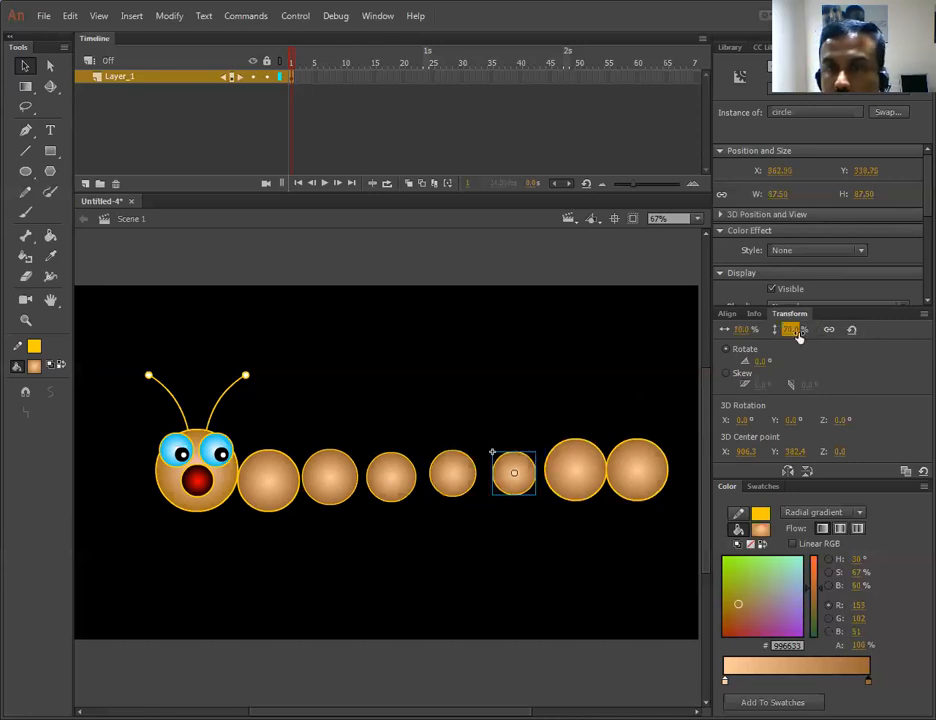
pyautogui.click(809, 324)
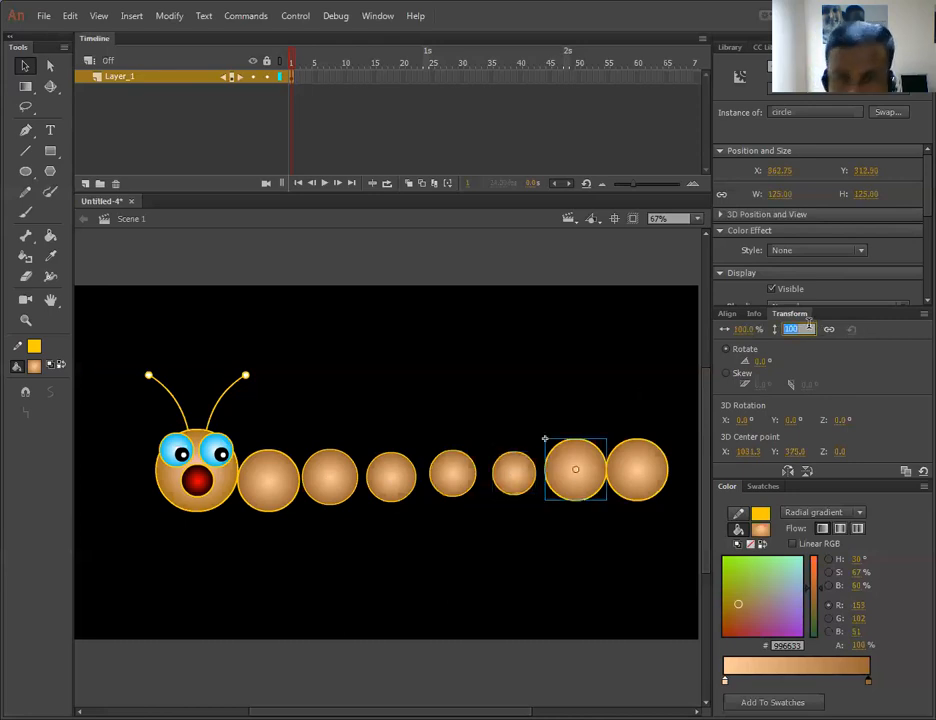
pyautogui.write('65')
pyautogui.press('Return')
pyautogui.click(654, 477)
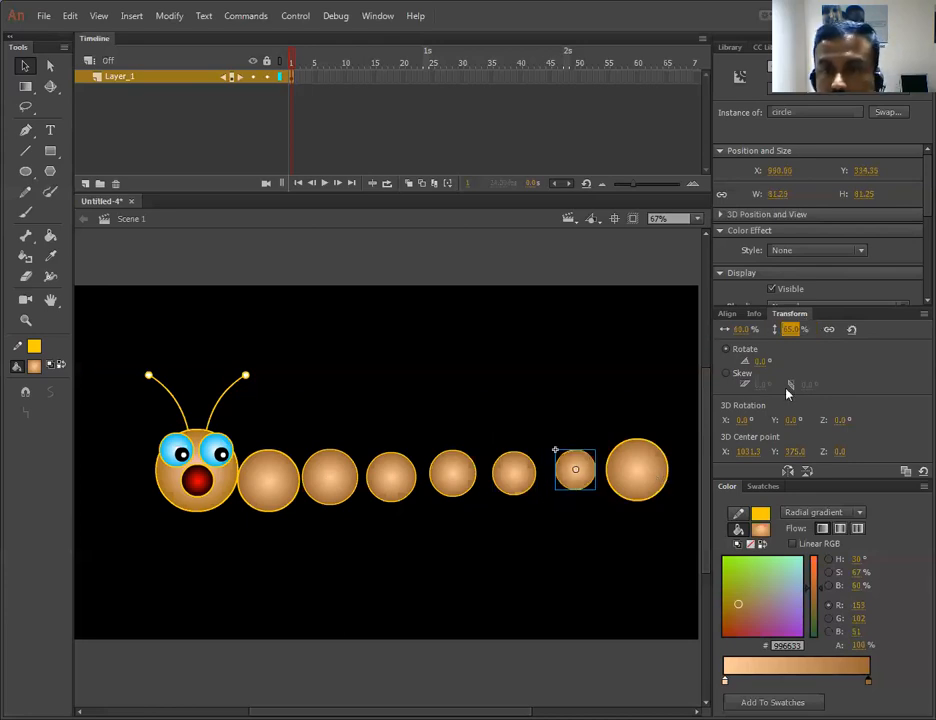
pyautogui.click(792, 330)
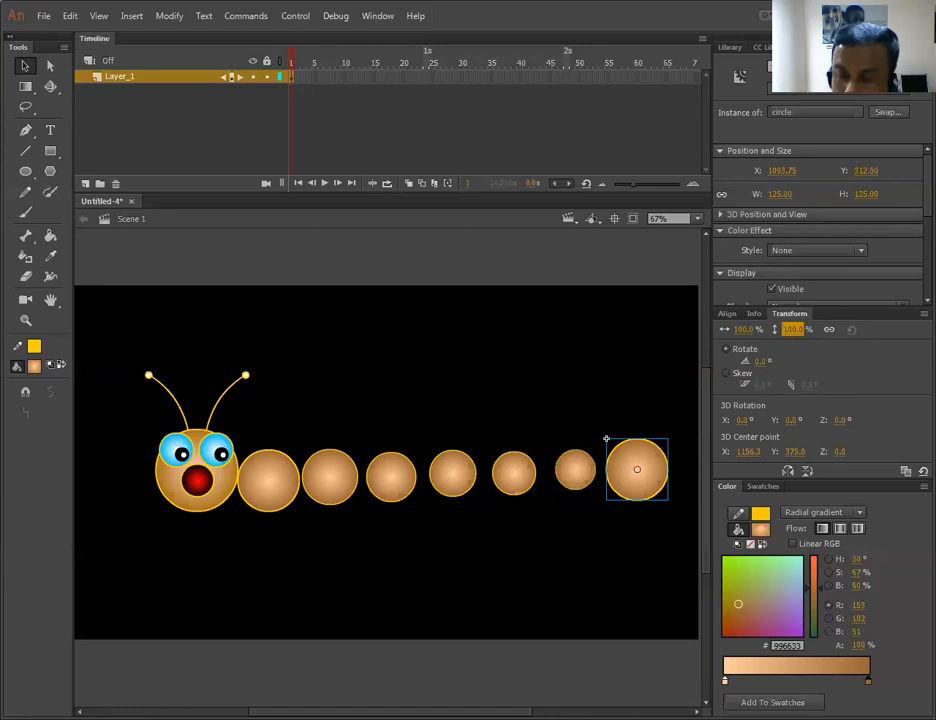
pyautogui.write('65')
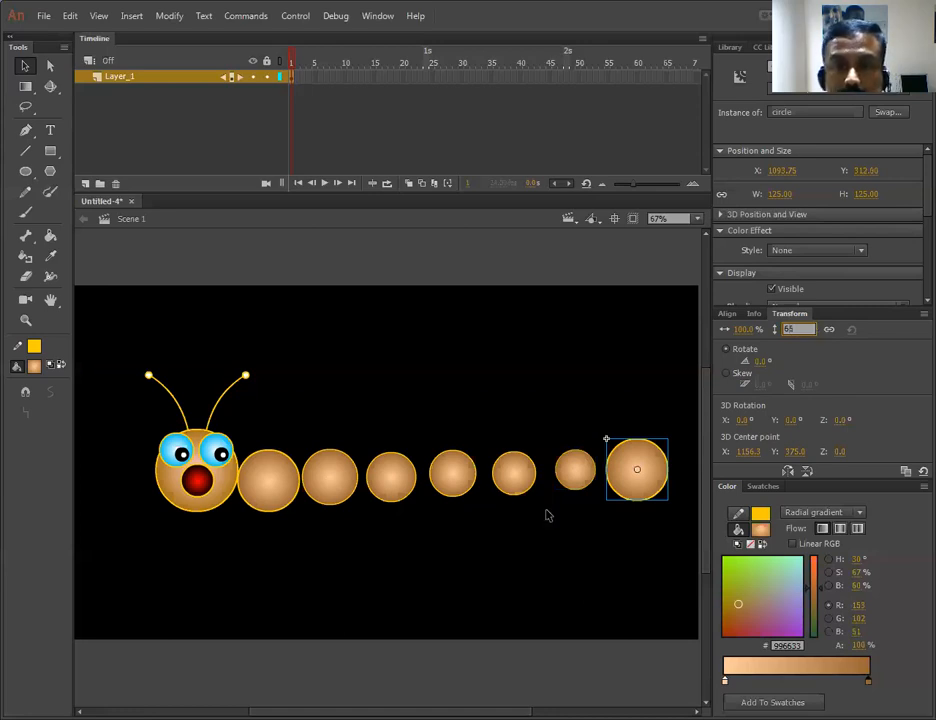
pyautogui.press('Return')
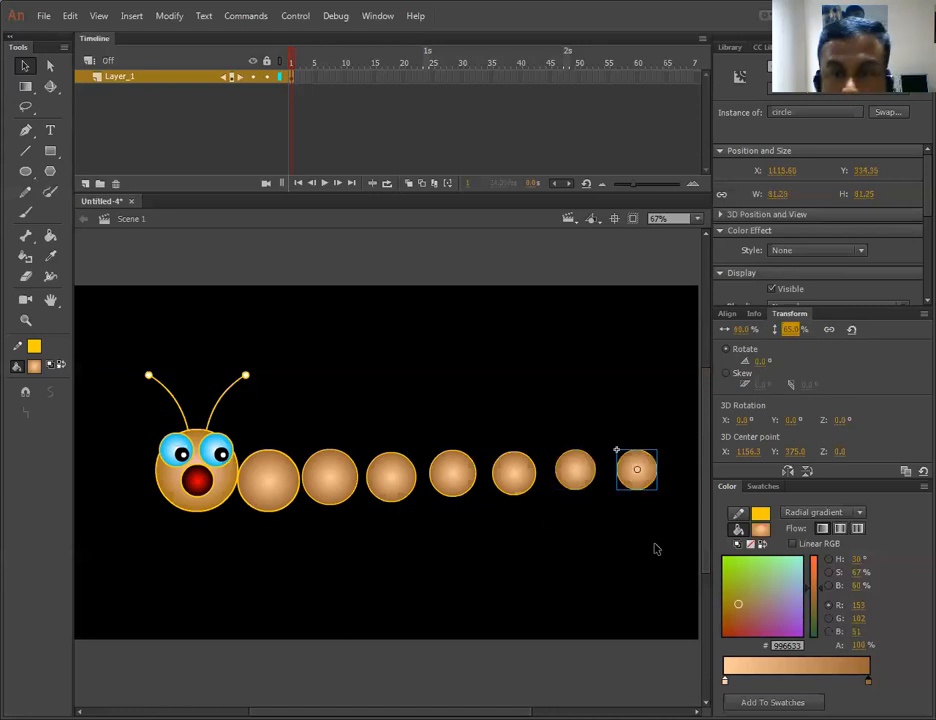
# Move the last circle closer to the sixth, then align all seven body circles' bottom edges without aligning to the stage and distribute their horizontal centres
pyautogui.moveTo(625, 476); pyautogui.dragTo(599, 519)
pyautogui.moveTo(618, 545)
pyautogui.mouseDown()
pyautogui.moveTo(432, 528)
pyautogui.moveTo(272, 478)
pyautogui.mouseUp()
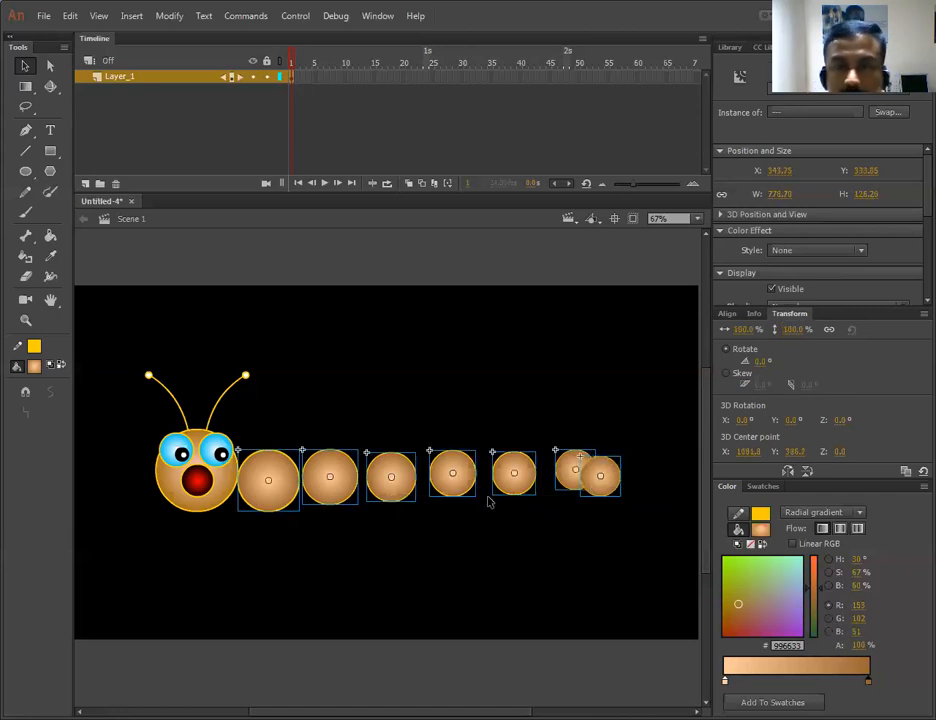
pyautogui.click(727, 313)
pyautogui.click(766, 448)
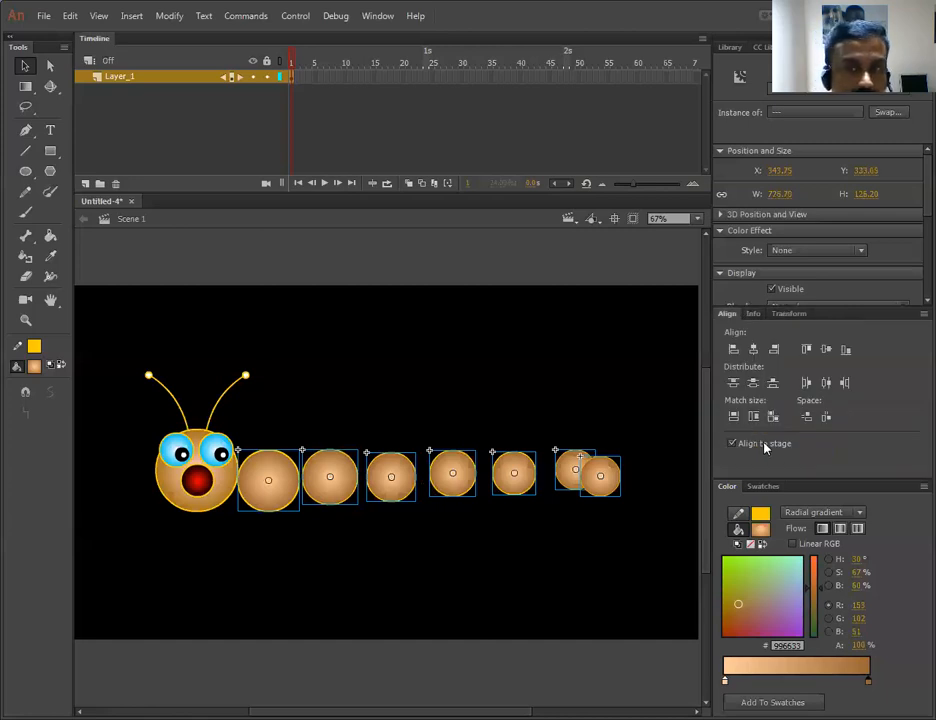
pyautogui.click(845, 350)
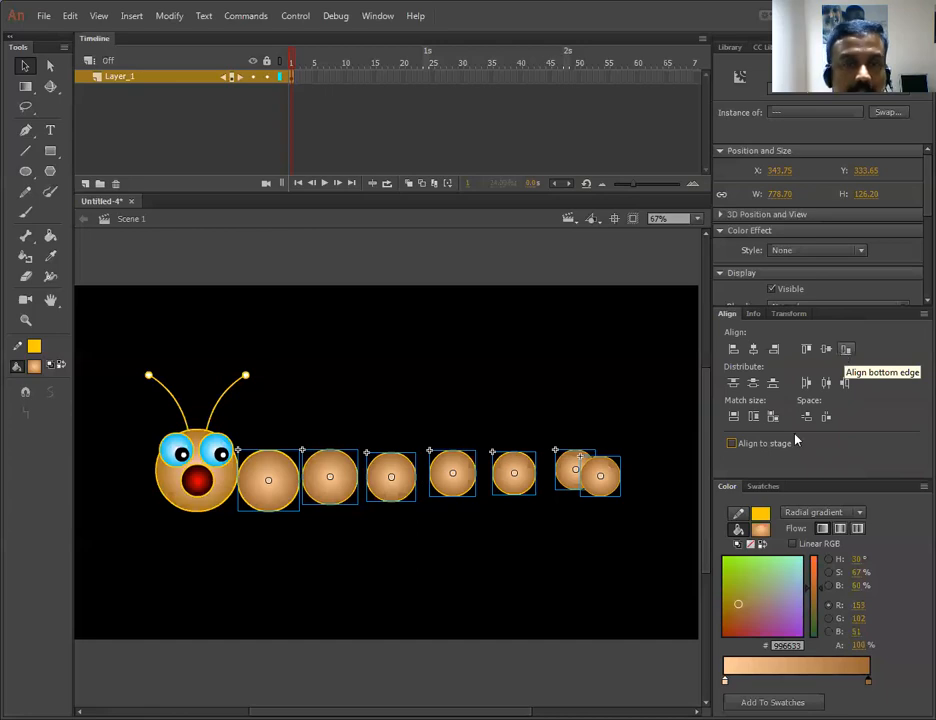
pyautogui.click(826, 383)
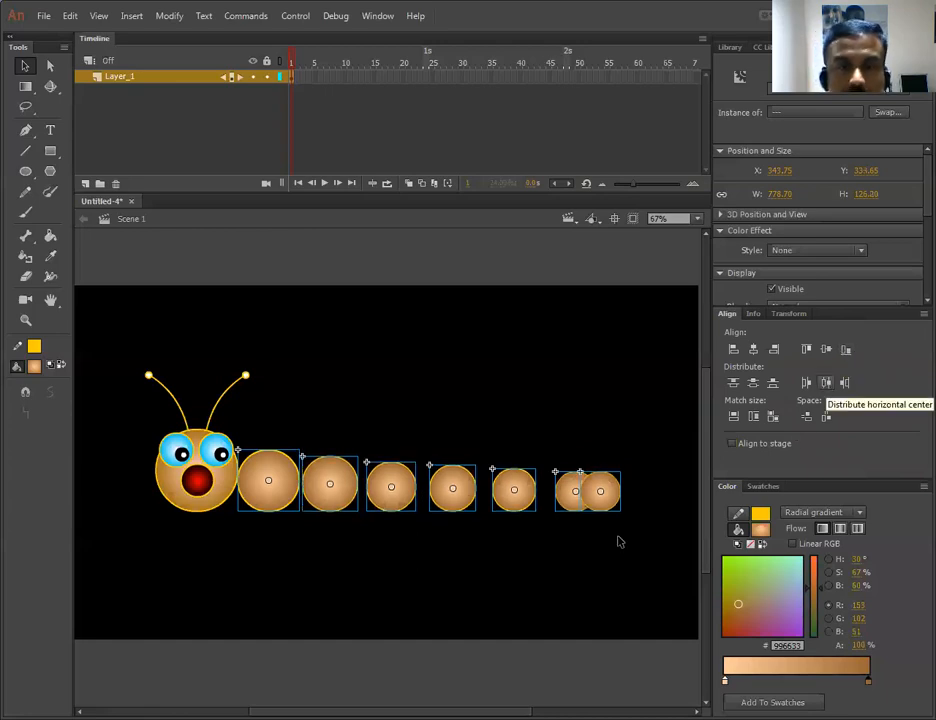
pyautogui.click(612, 520)
# Move the last circle nearer the head so it overlaps the sixth, and distribute all seven body circles by their left edges
pyautogui.moveTo(594, 501); pyautogui.dragTo(516, 527)
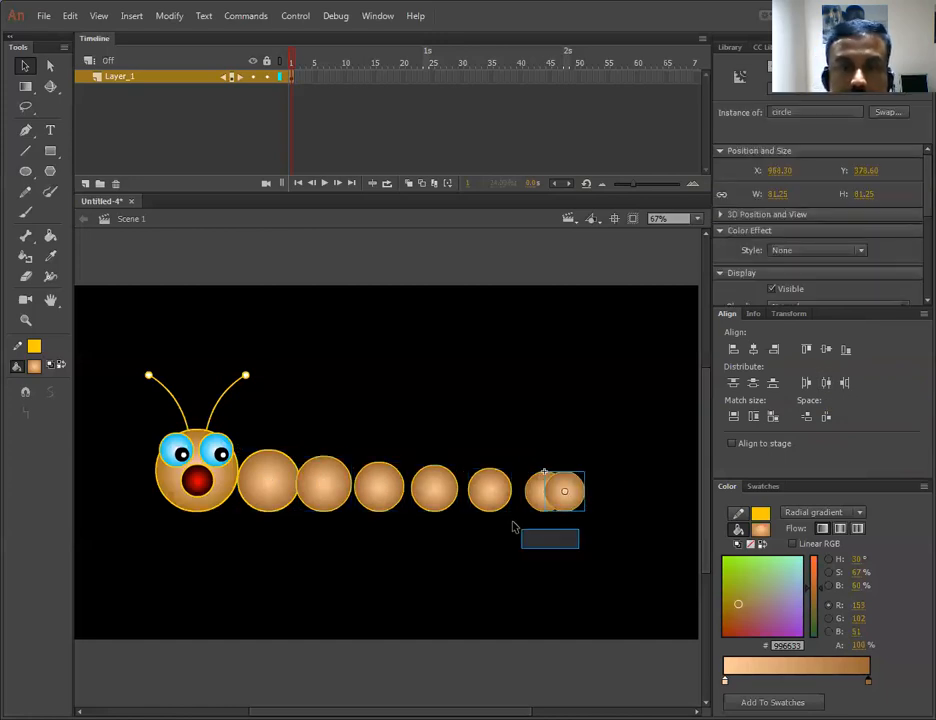
pyautogui.click(602, 566)
pyautogui.moveTo(280, 461); pyautogui.dragTo(616, 564)
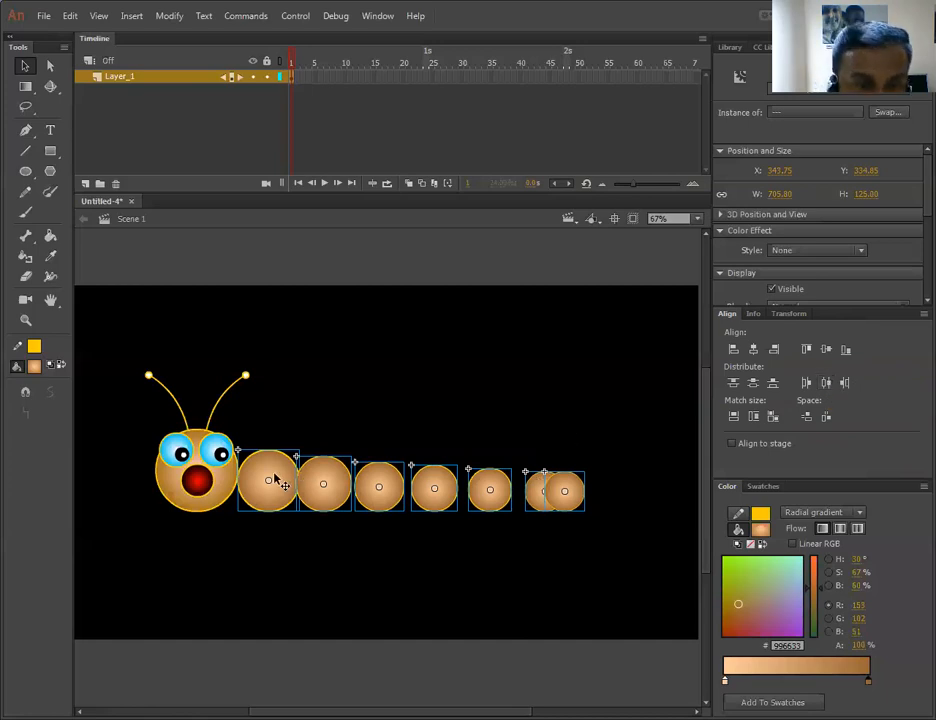
pyautogui.click(825, 385)
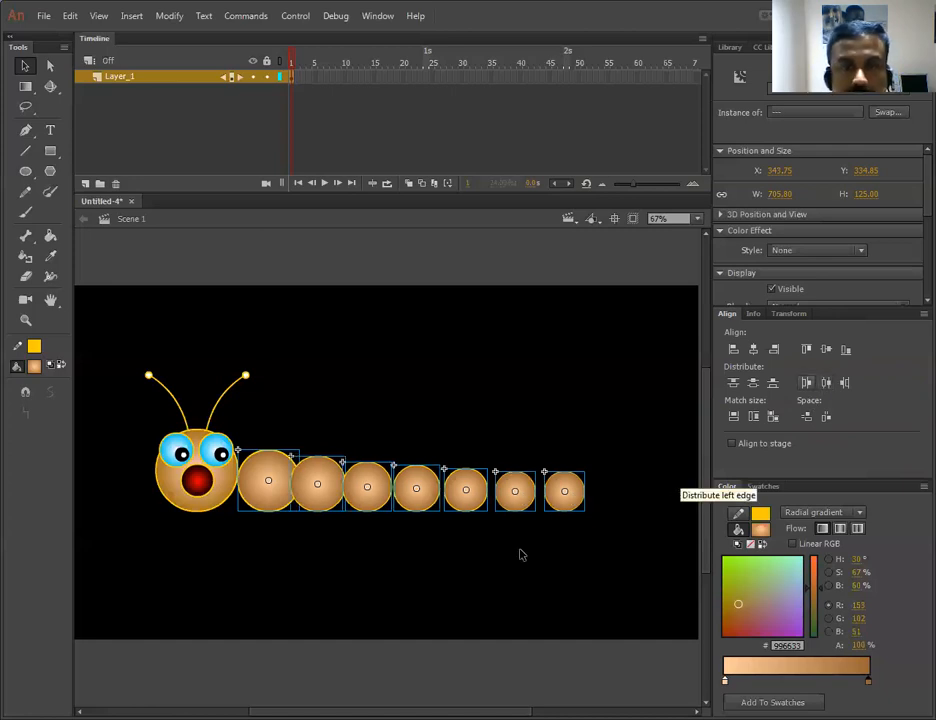
# Shift the rear body circles toward the head so they touch one another and close the gaps in the tail
pyautogui.click(572, 535)
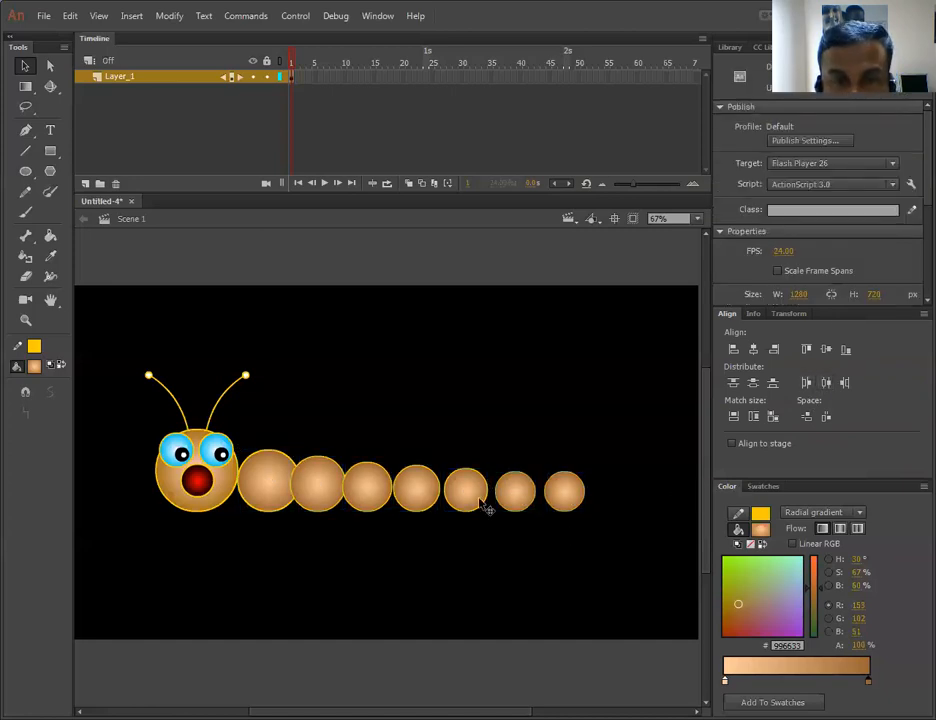
pyautogui.moveTo(469, 498)
pyautogui.mouseDown()
pyautogui.moveTo(417, 495)
pyautogui.moveTo(482, 502)
pyautogui.mouseUp()
pyautogui.moveTo(549, 503); pyautogui.dragTo(533, 505)
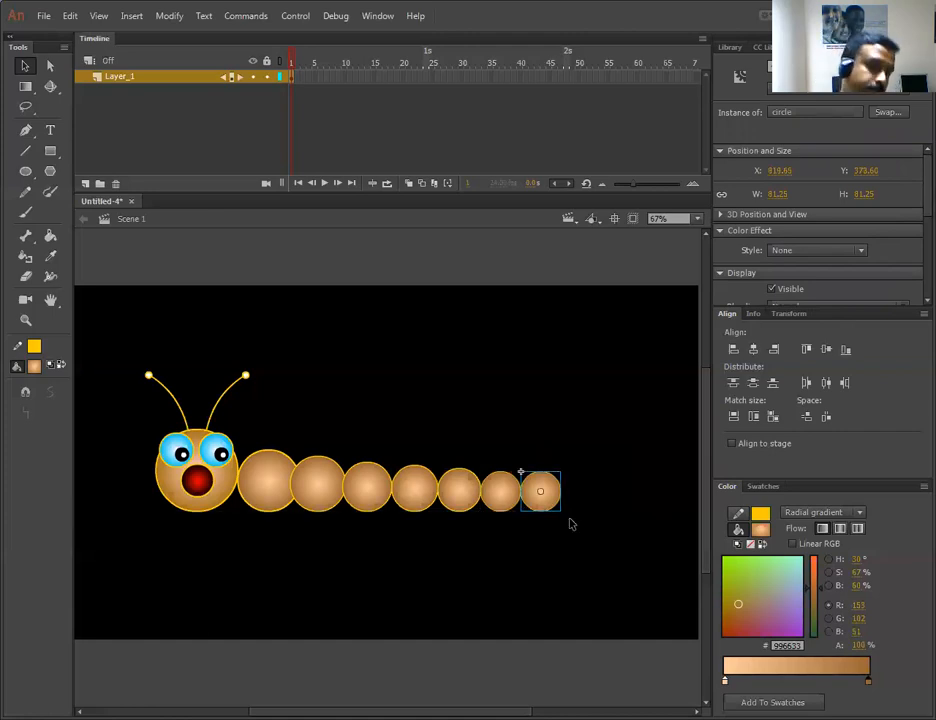
pyautogui.click(569, 523)
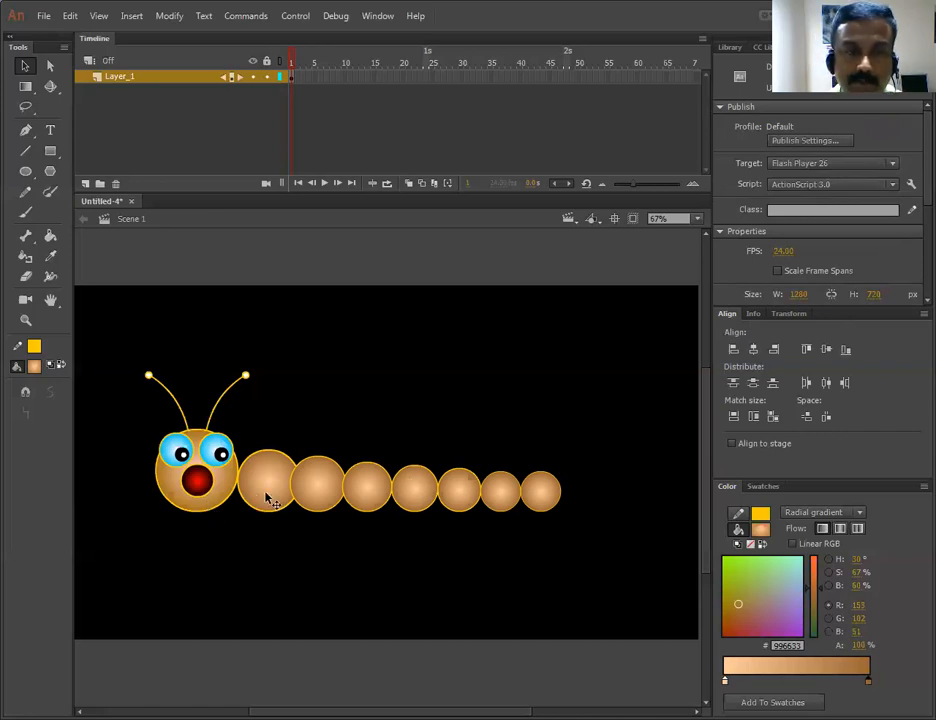
# Examine the body circle instances on the stage and the face and circle symbols in the library
pyautogui.click(318, 495)
pyautogui.click(416, 490)
pyautogui.click(505, 492)
pyautogui.click(537, 492)
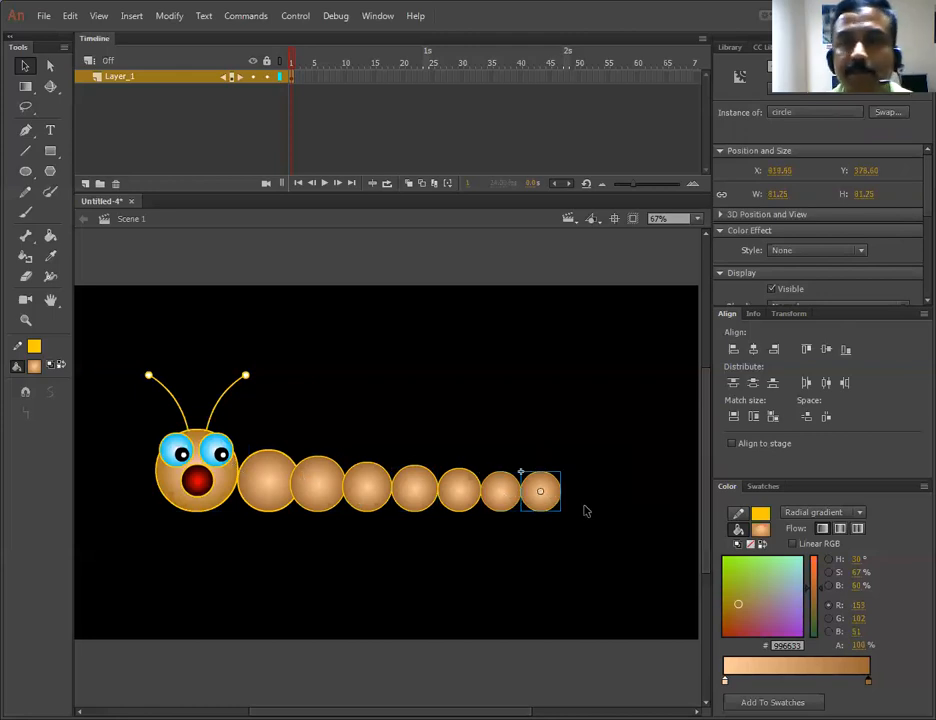
pyautogui.click(729, 48)
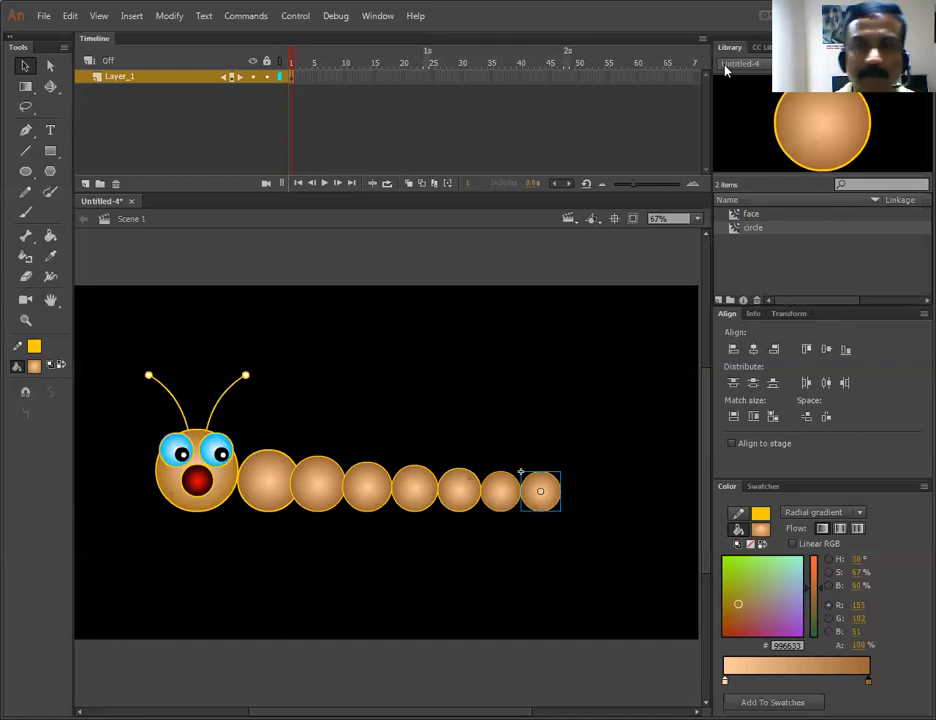
pyautogui.click(751, 215)
pyautogui.click(755, 228)
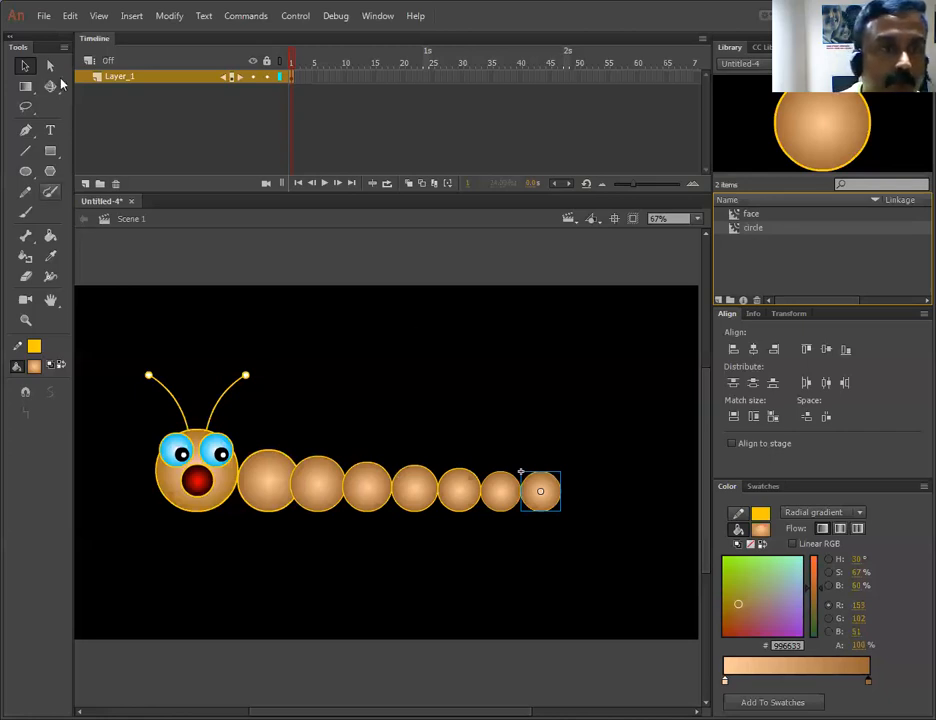
# Build a chain of bones with the Bone tool from the bug's mouth through each body circle to the last one
pyautogui.click(24, 238)
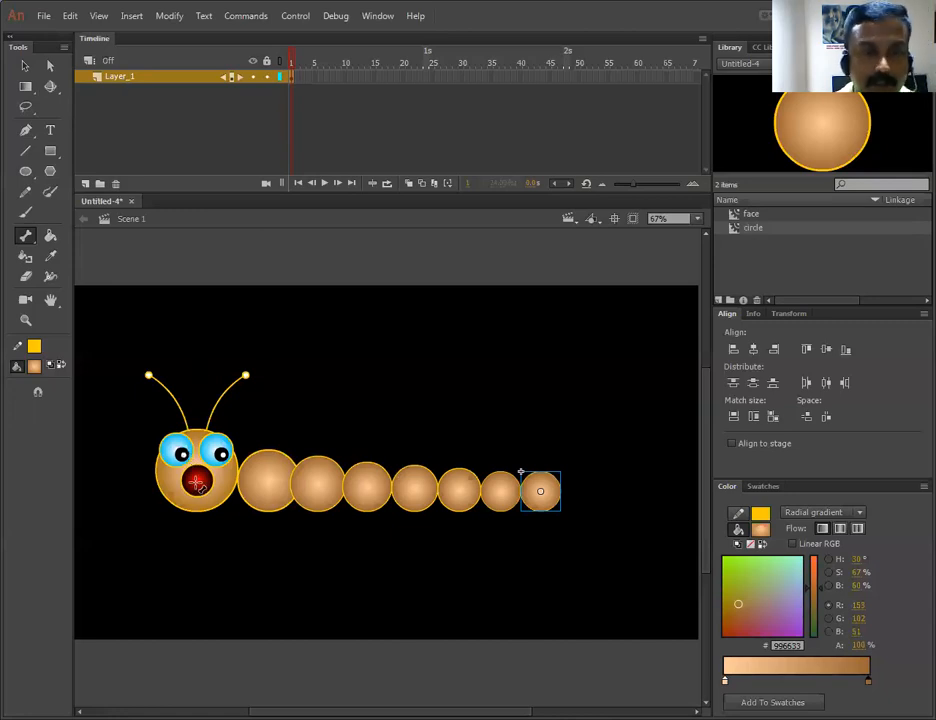
pyautogui.moveTo(197, 483); pyautogui.dragTo(245, 484)
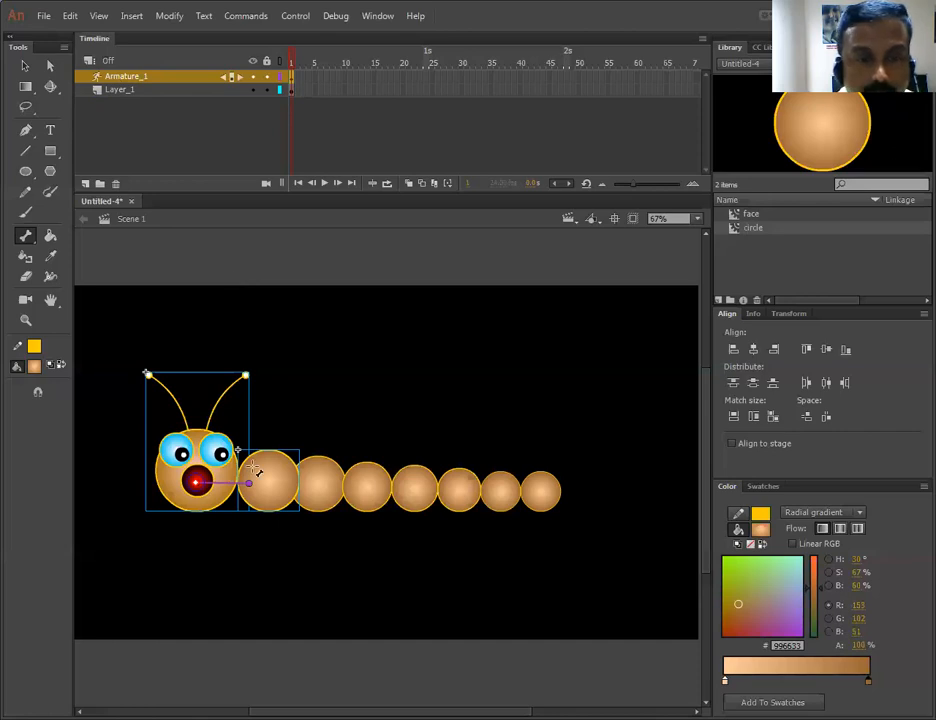
pyautogui.moveTo(249, 485); pyautogui.dragTo(410, 487)
pyautogui.moveTo(410, 487); pyautogui.dragTo(456, 490)
pyautogui.moveTo(456, 490); pyautogui.dragTo(539, 491)
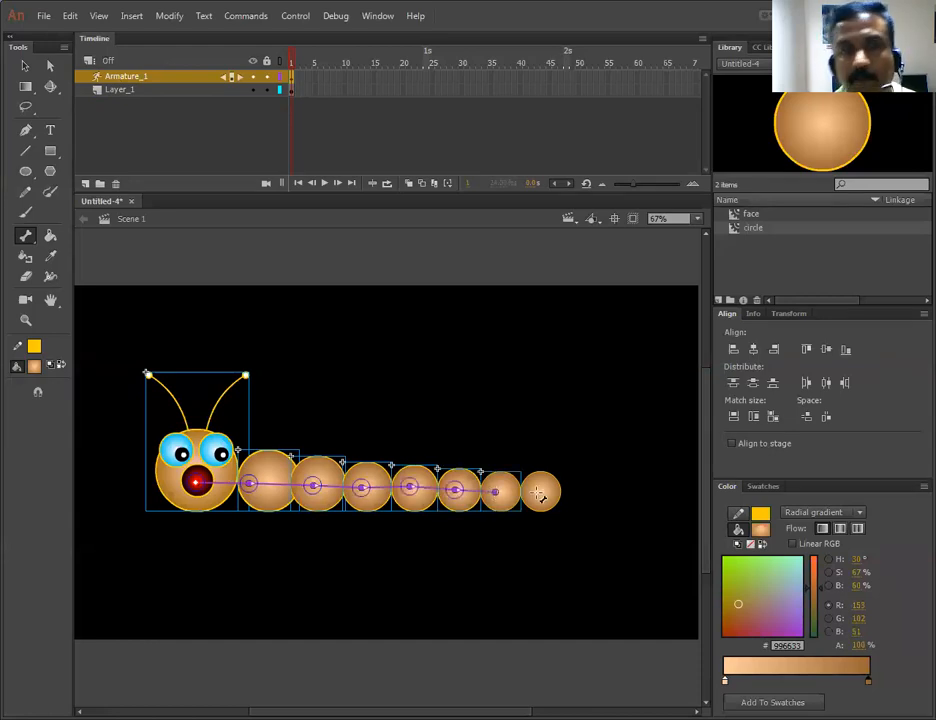
# Toggle the visibility of the layers to check their contents, and delete the empty Layer_1
pyautogui.click(253, 90)
pyautogui.click(253, 91)
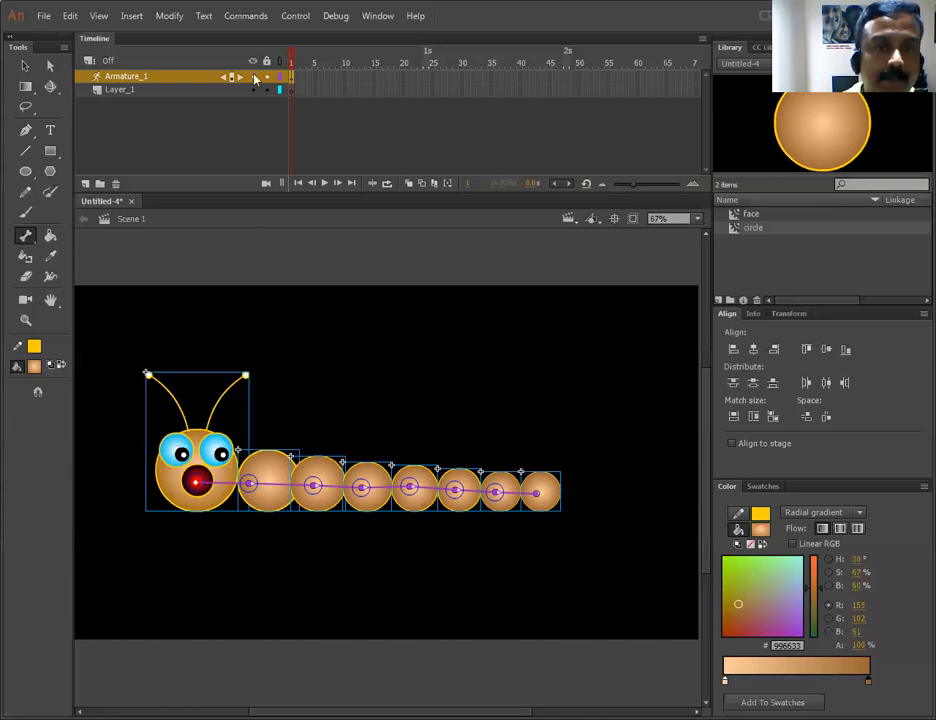
pyautogui.click(254, 77)
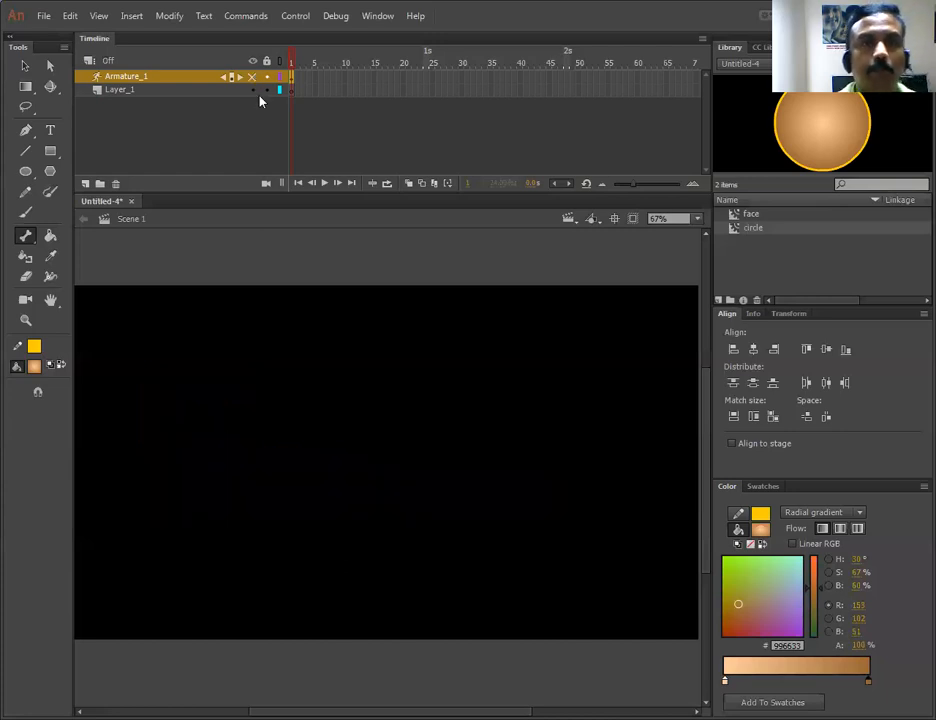
pyautogui.click(252, 77)
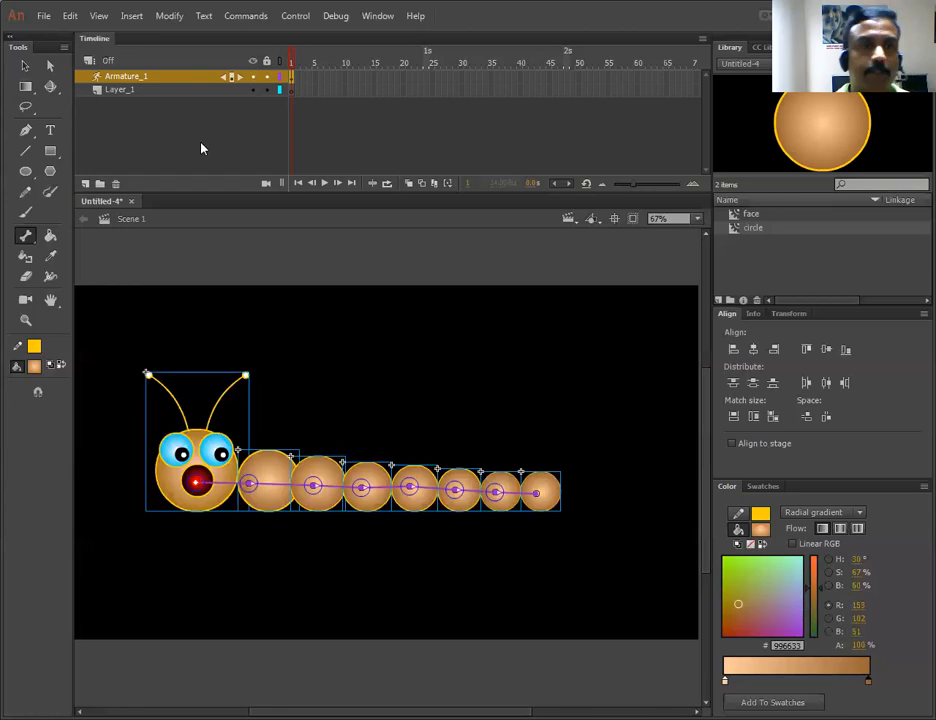
pyautogui.click(130, 91)
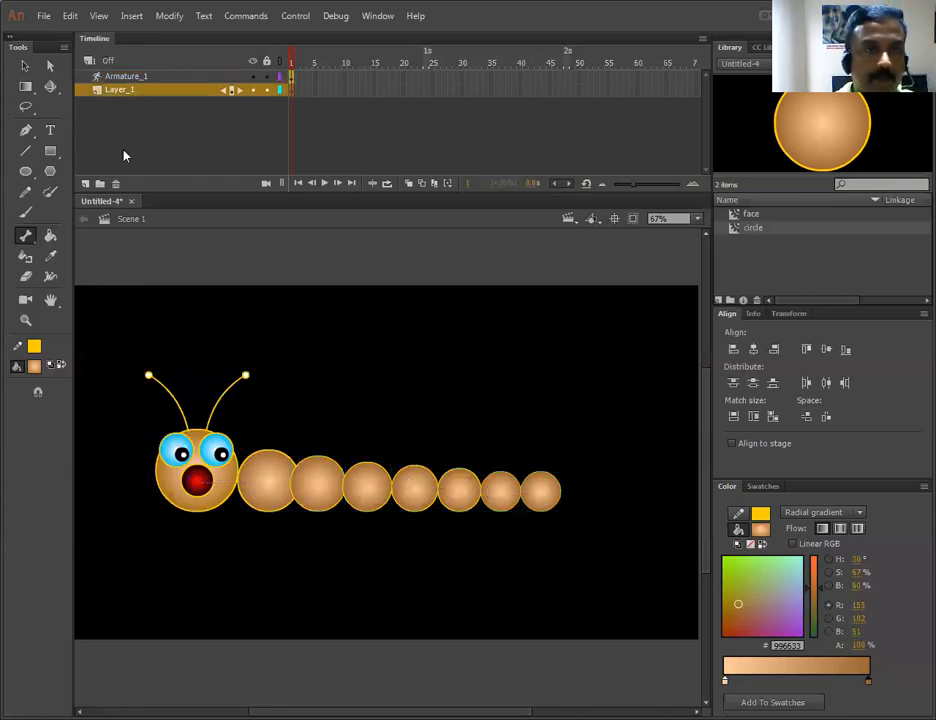
pyautogui.click(115, 185)
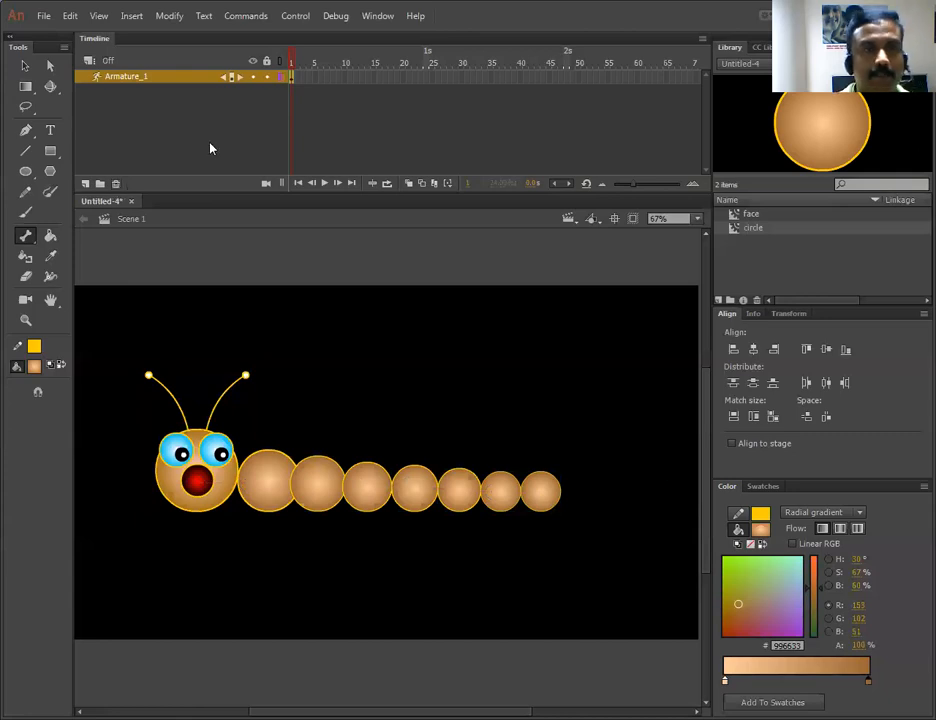
# Try bending the armature by pulling the last body circle upward and toward the head, restoring the straight pose after each attempt
pyautogui.click(27, 72)
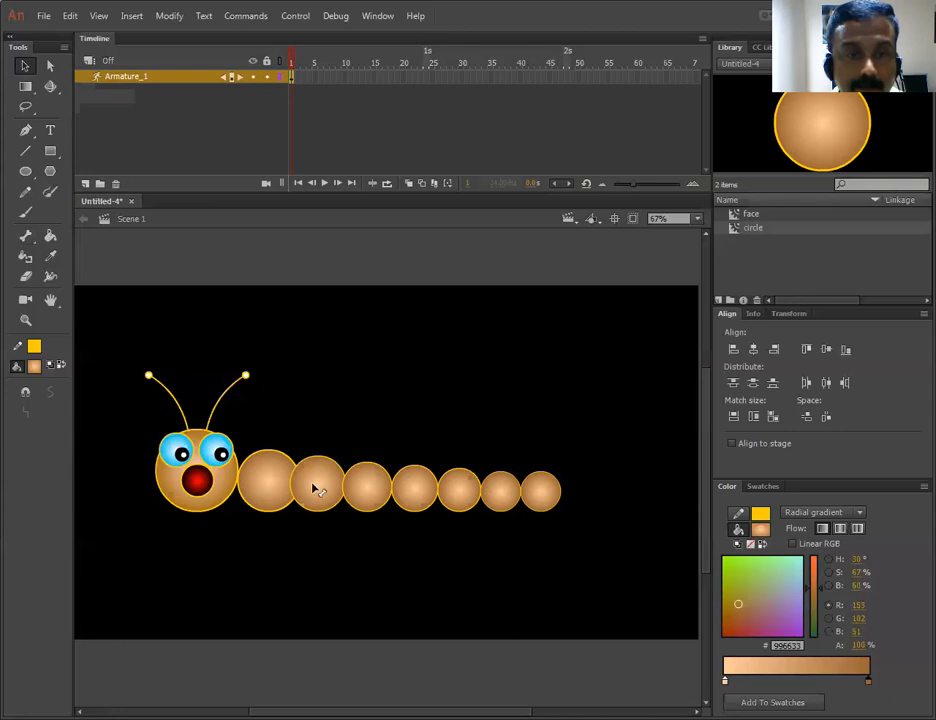
pyautogui.click(552, 490)
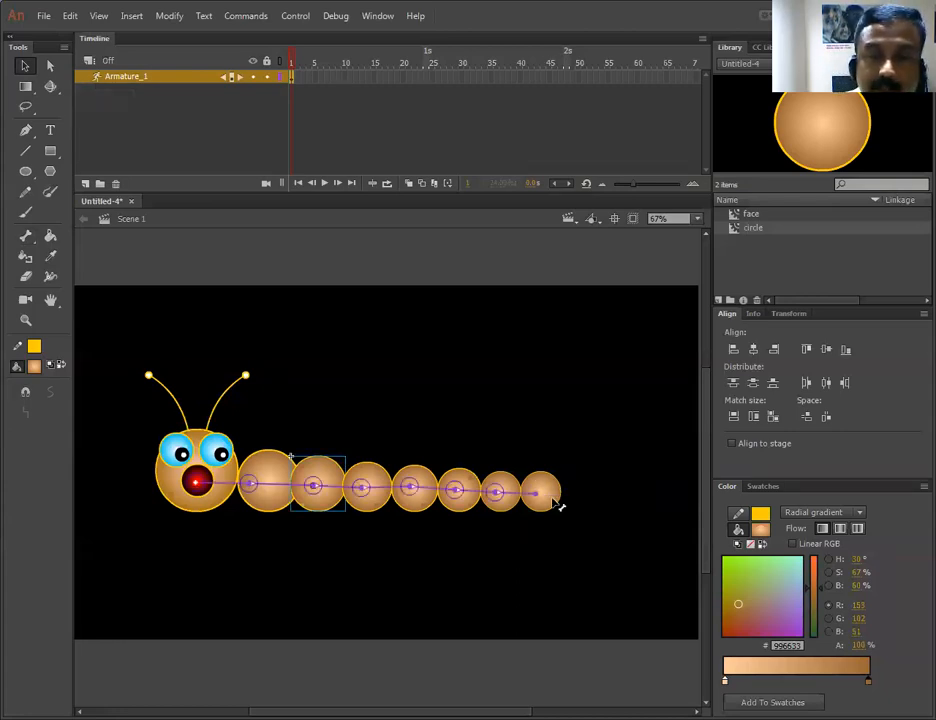
pyautogui.moveTo(552, 500); pyautogui.dragTo(549, 425)
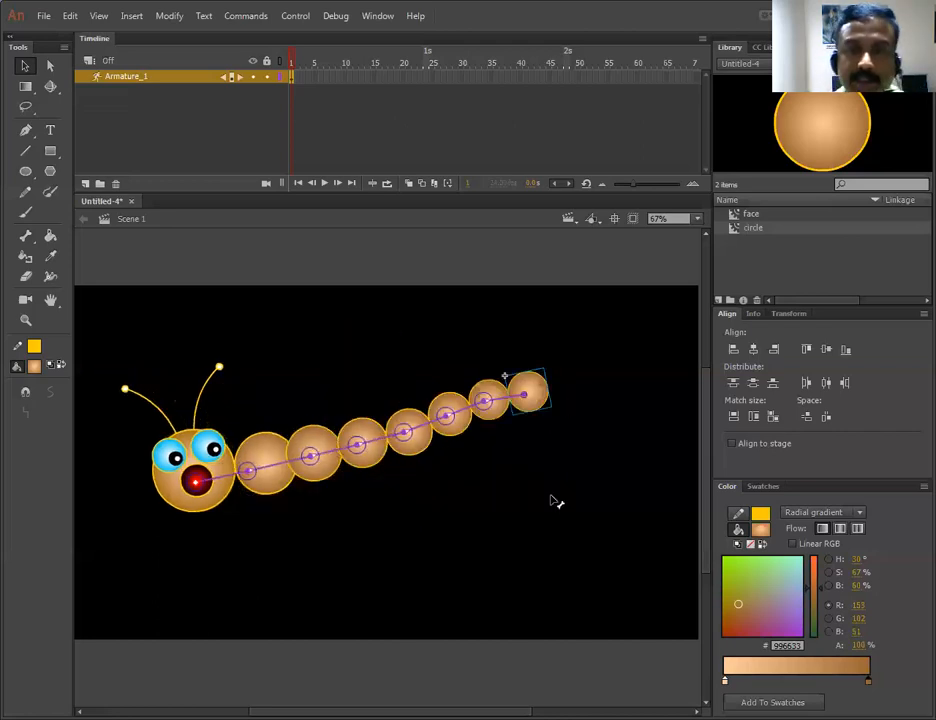
pyautogui.hotkey('ctrl', 'z')
pyautogui.moveTo(549, 494); pyautogui.dragTo(527, 500)
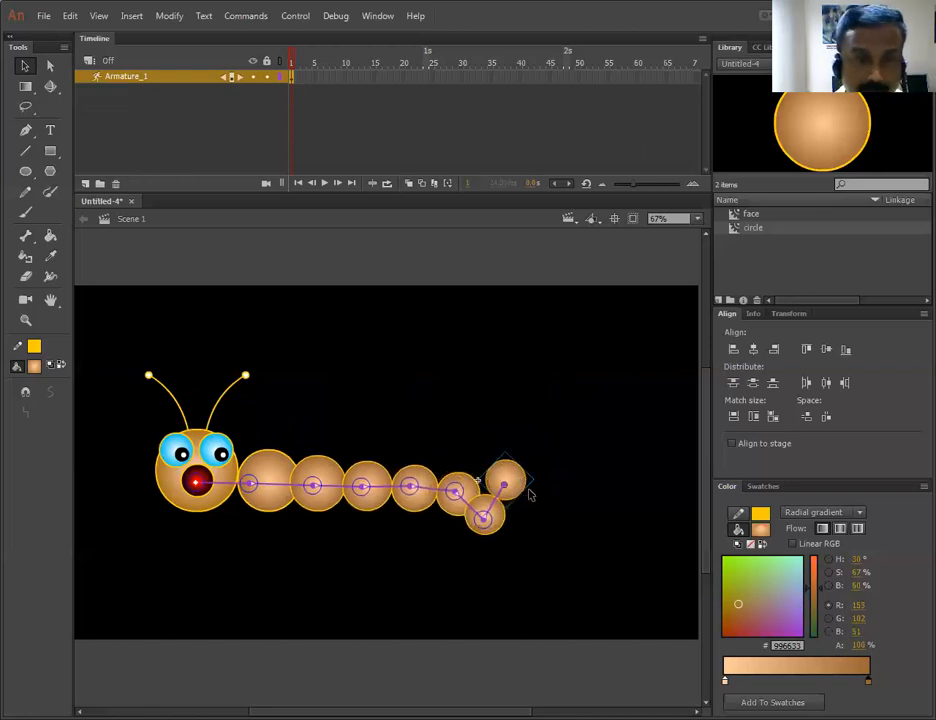
pyautogui.moveTo(528, 499); pyautogui.dragTo(563, 489)
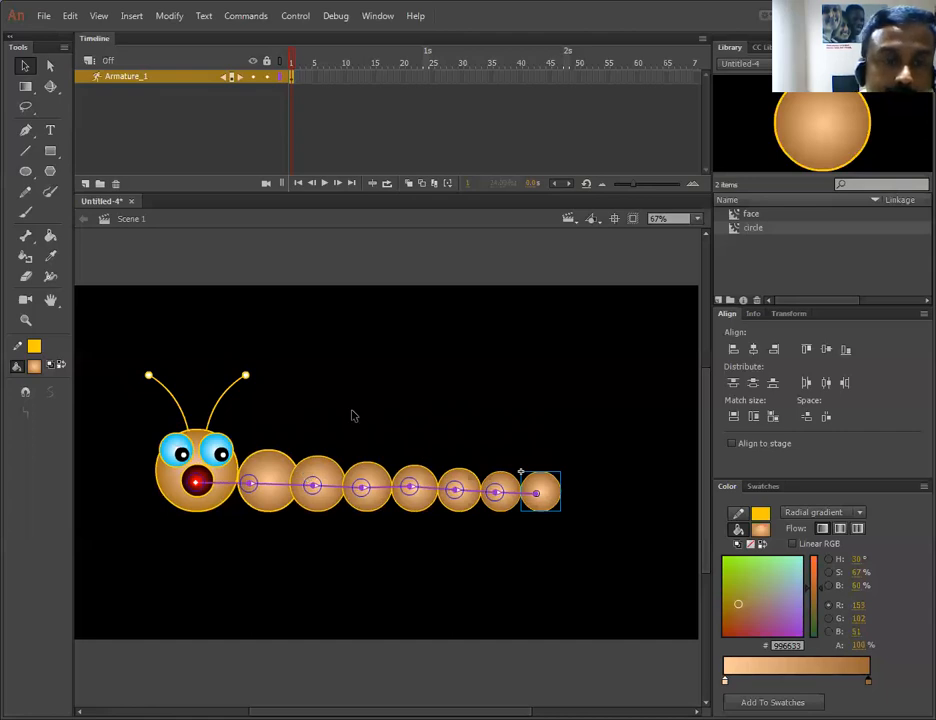
# With Free Transform, move the pivot points of the first and second body circles toward their edges facing the head
pyautogui.click(26, 89)
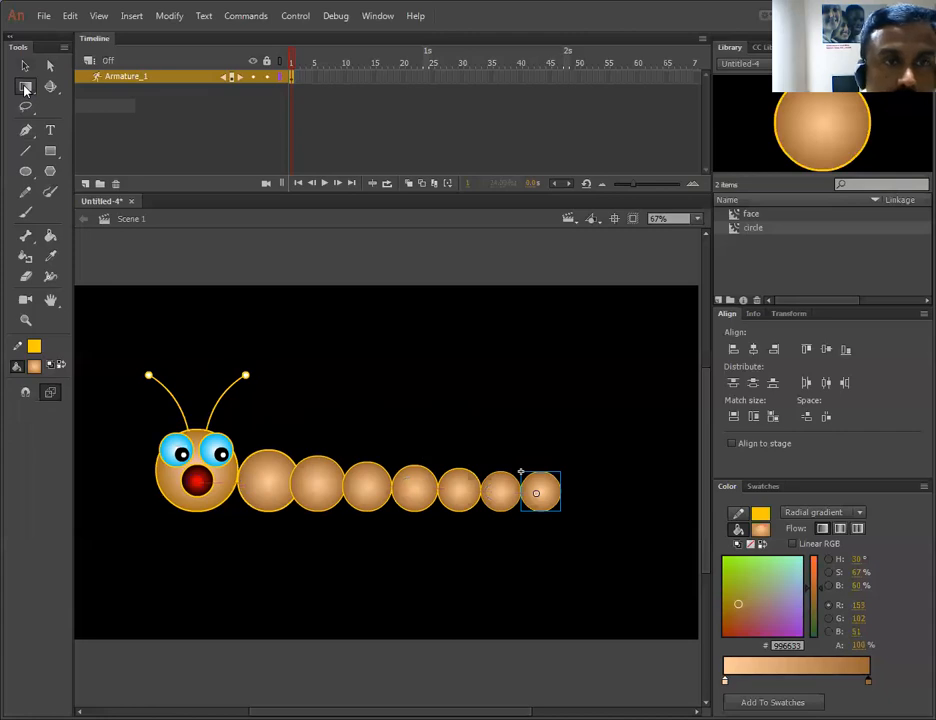
pyautogui.click(262, 486)
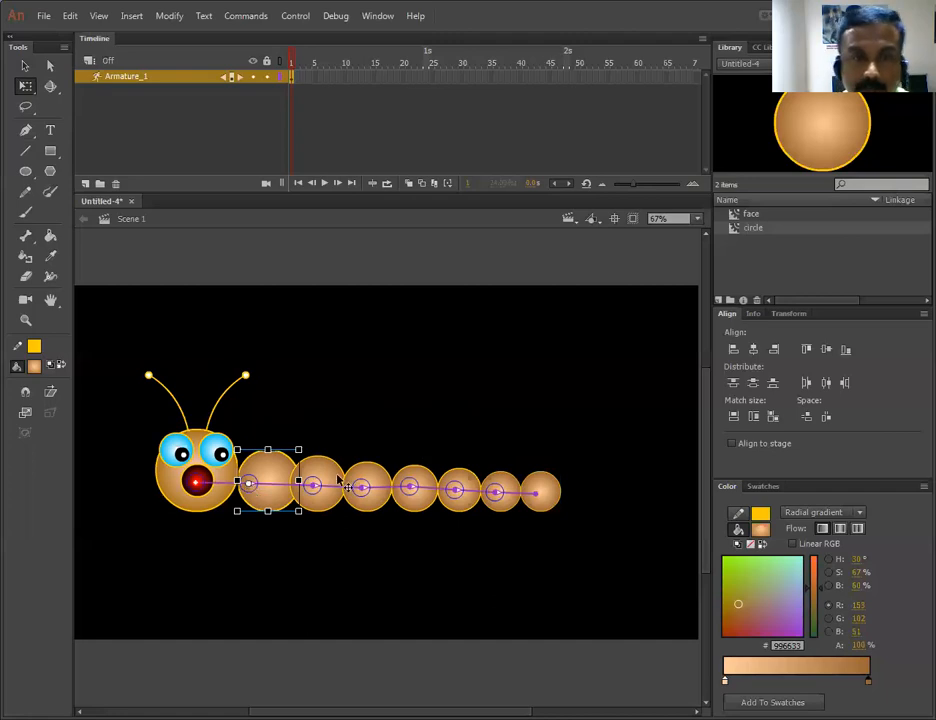
pyautogui.hotkey('ctrl', '=')
pyautogui.hotkey('ctrl', '=')
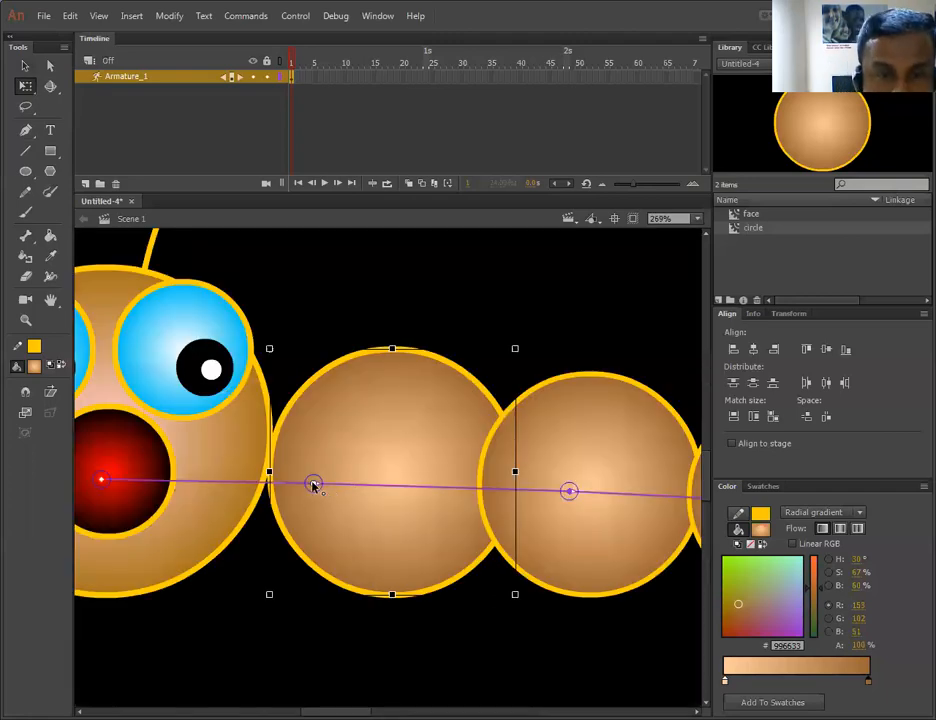
pyautogui.moveTo(312, 483); pyautogui.dragTo(267, 476)
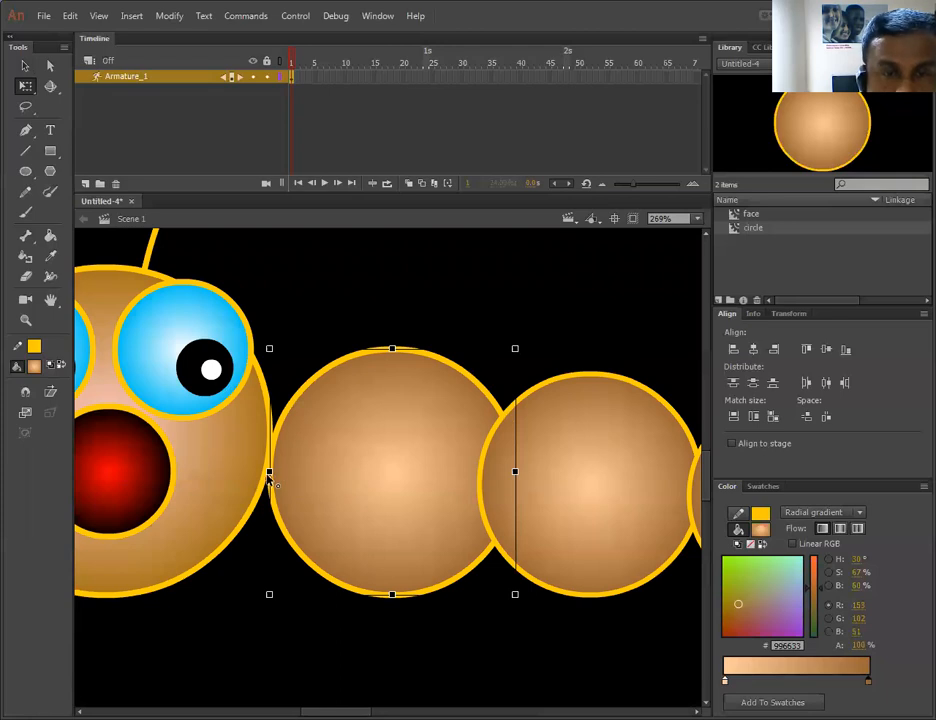
pyautogui.click(572, 496)
pyautogui.moveTo(529, 484); pyautogui.dragTo(507, 482)
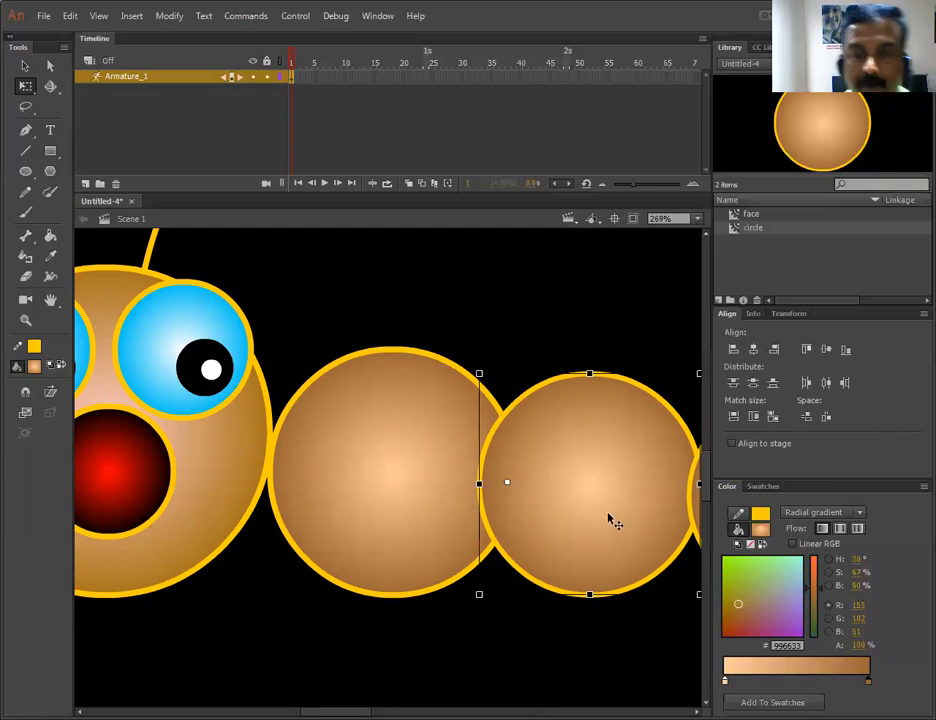
# Move the pivot points of the third, fourth and fifth body circles to their edges facing the head
pyautogui.press('space')
pyautogui.moveTo(595, 478); pyautogui.dragTo(394, 477)
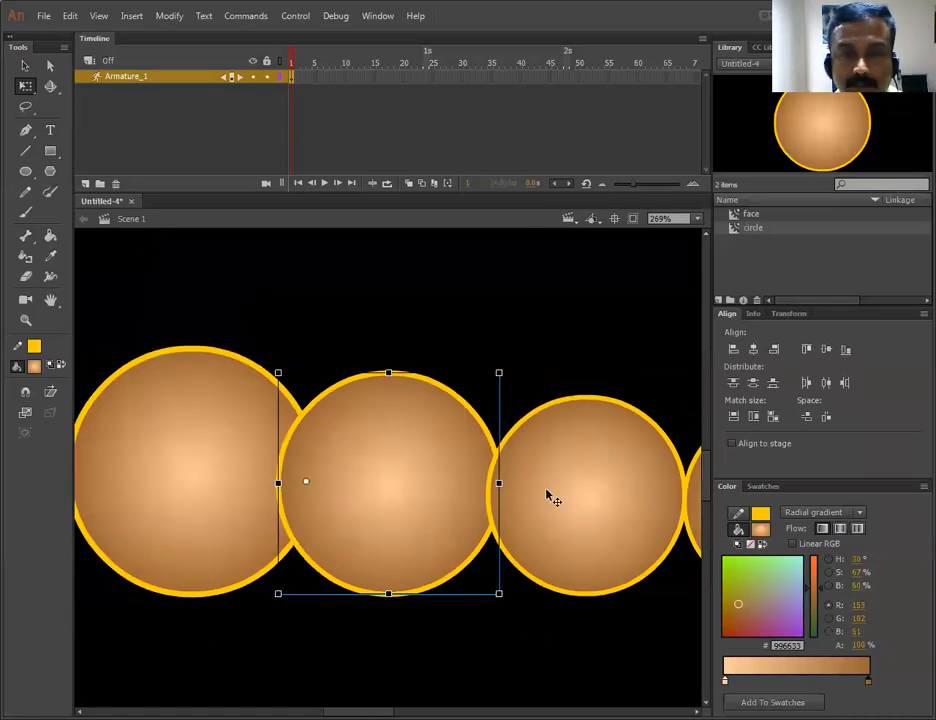
pyautogui.click(547, 495)
pyautogui.moveTo(448, 487); pyautogui.dragTo(439, 487)
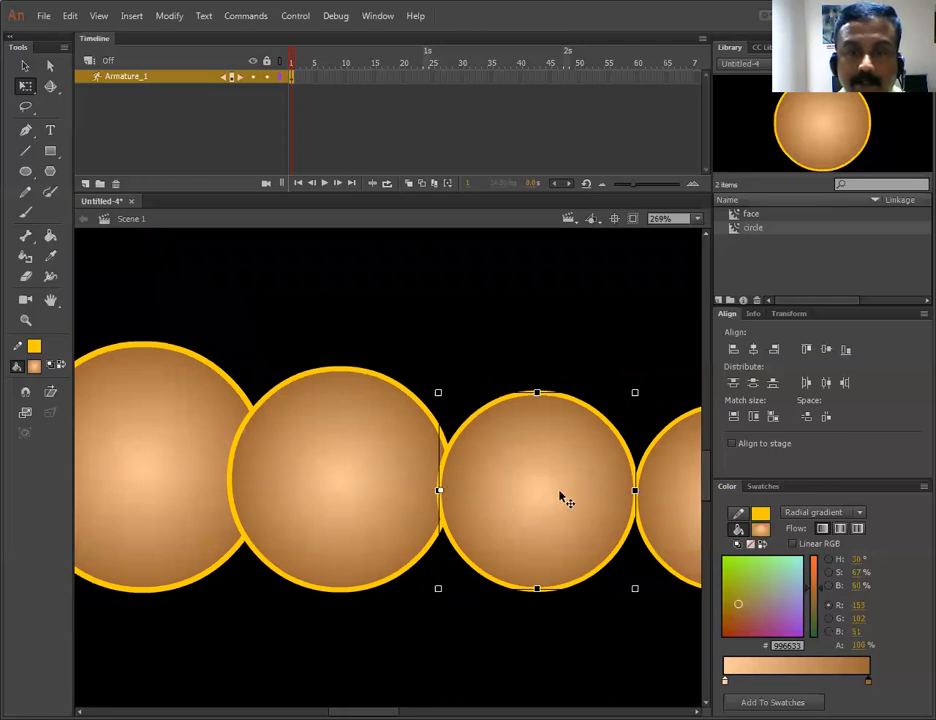
pyautogui.press('space')
pyautogui.moveTo(580, 475); pyautogui.dragTo(315, 493)
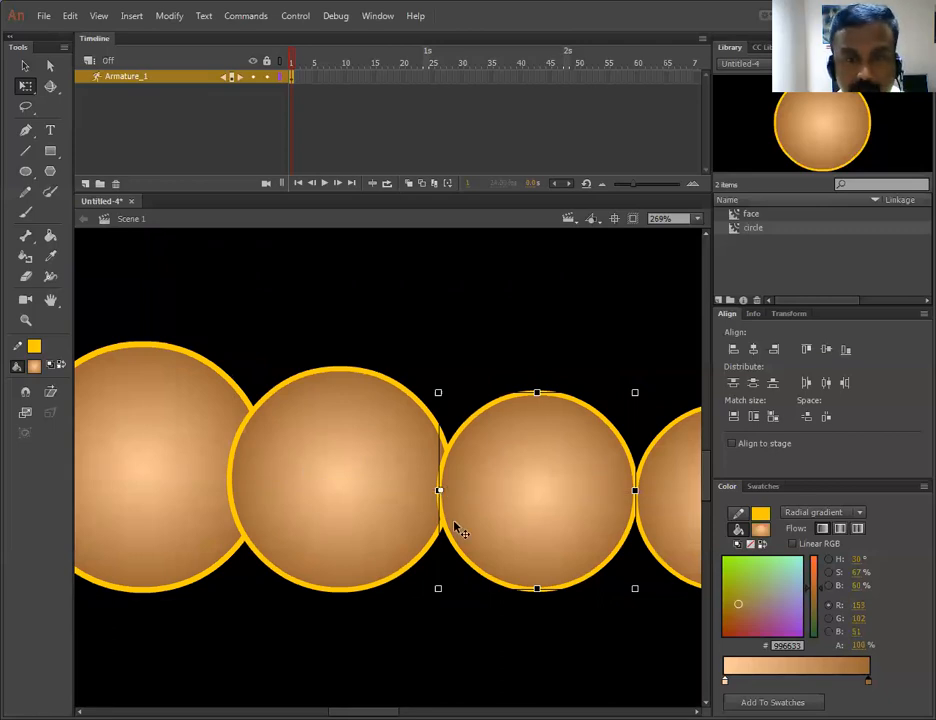
pyautogui.click(441, 514)
pyautogui.moveTo(441, 510); pyautogui.dragTo(371, 516)
pyautogui.press('space')
pyautogui.moveTo(561, 500); pyautogui.dragTo(324, 508)
pyautogui.click(441, 512)
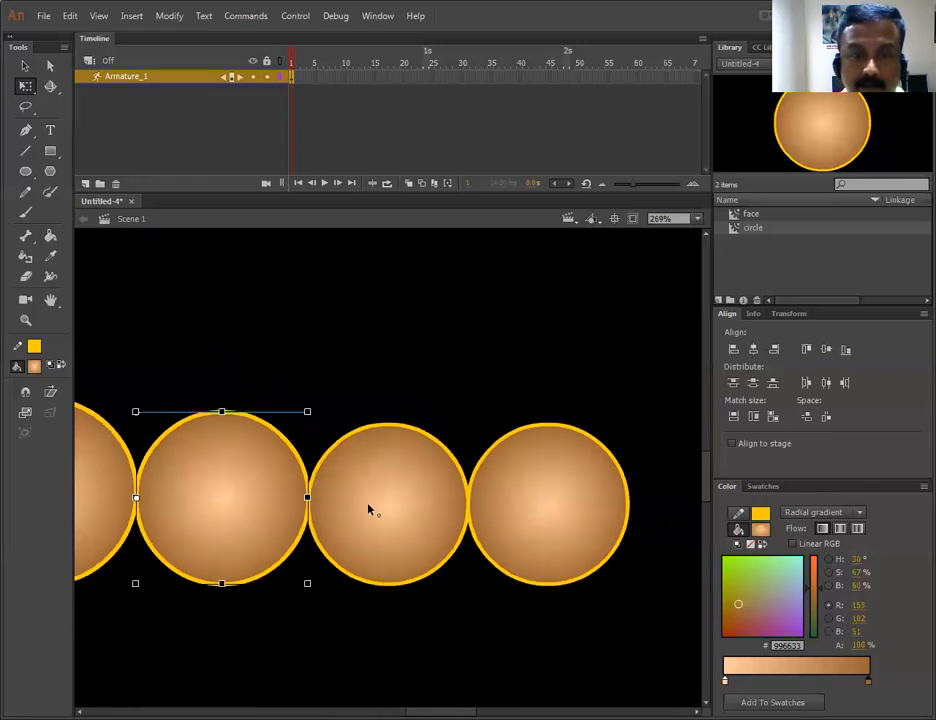
# Place the pivot points of the last two body circles on their edges facing the head
pyautogui.click(370, 510)
pyautogui.moveTo(325, 508); pyautogui.dragTo(309, 504)
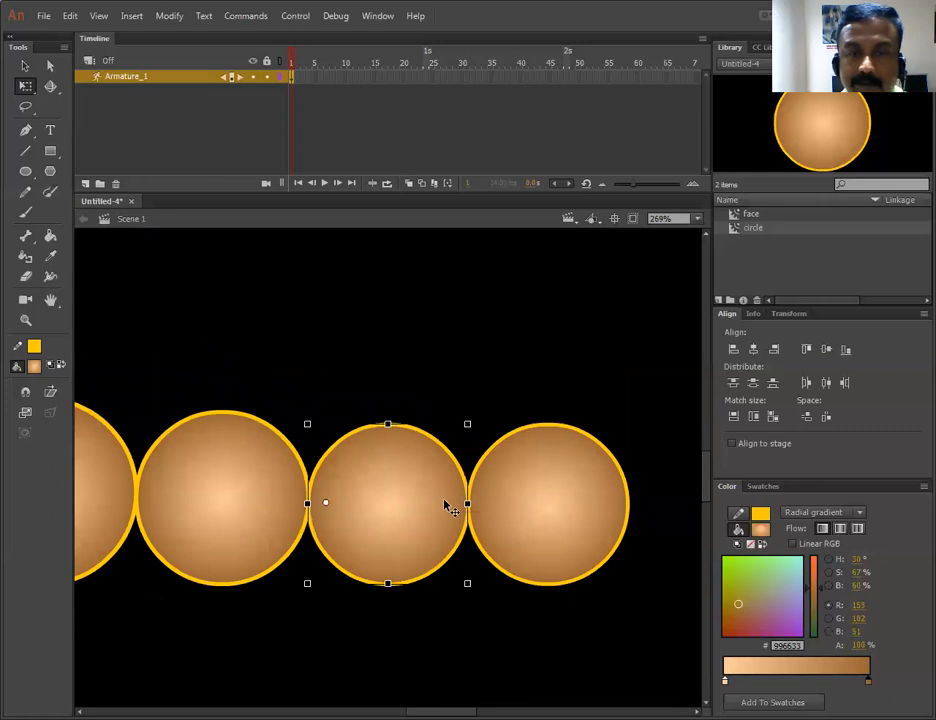
pyautogui.click(531, 516)
pyautogui.moveTo(526, 514); pyautogui.dragTo(469, 505)
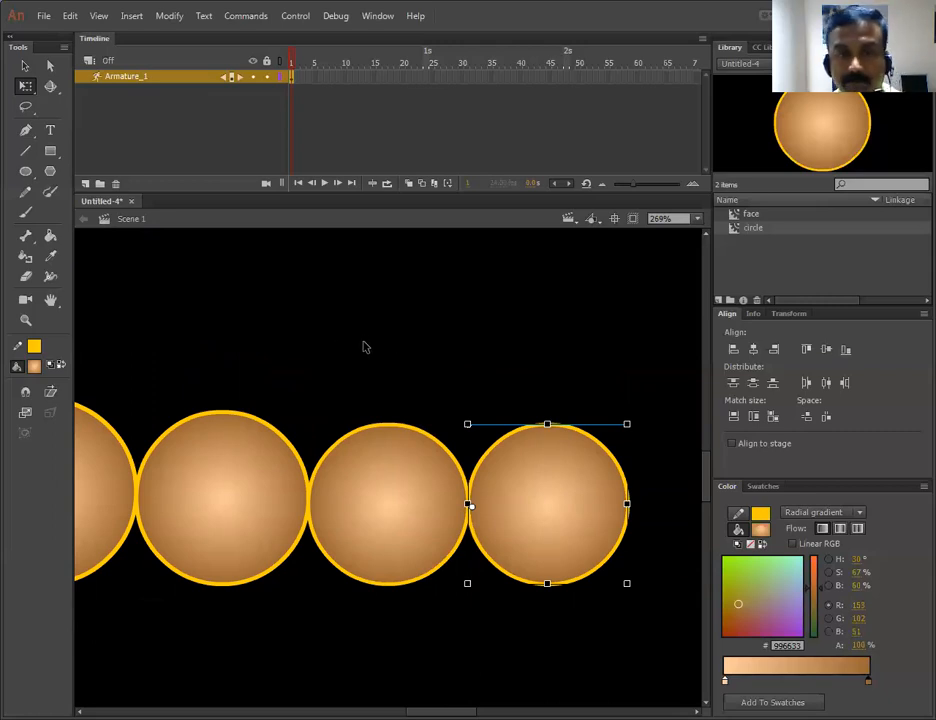
# Try curling the bug's body under its head by pulling the last circle with the Selection tool, and undo the pose
pyautogui.hotkey('ctrl', '-')
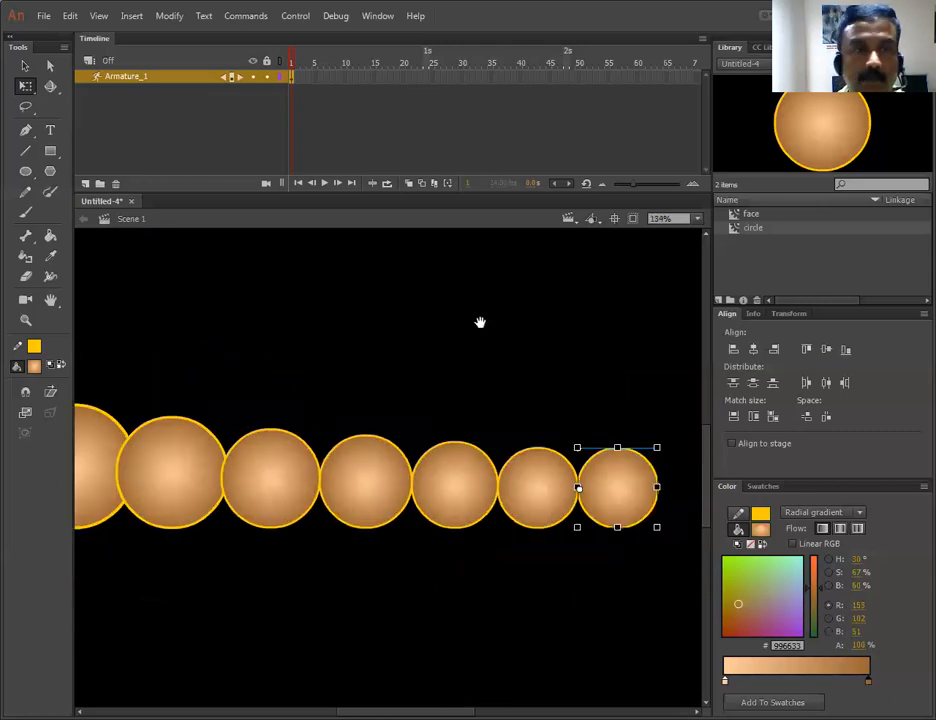
pyautogui.click(25, 65)
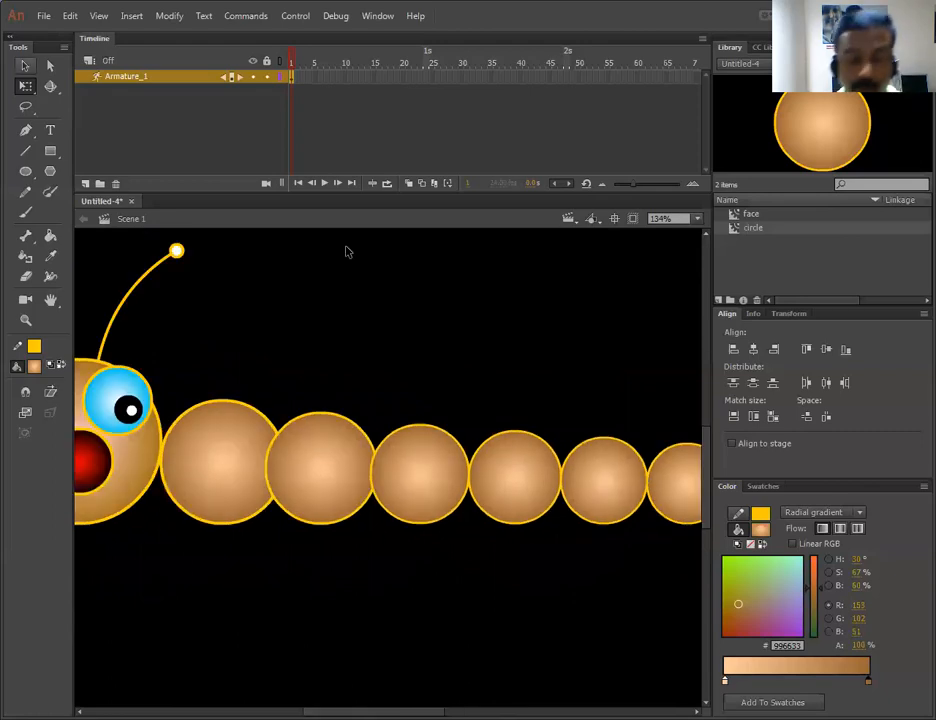
pyautogui.press('v')
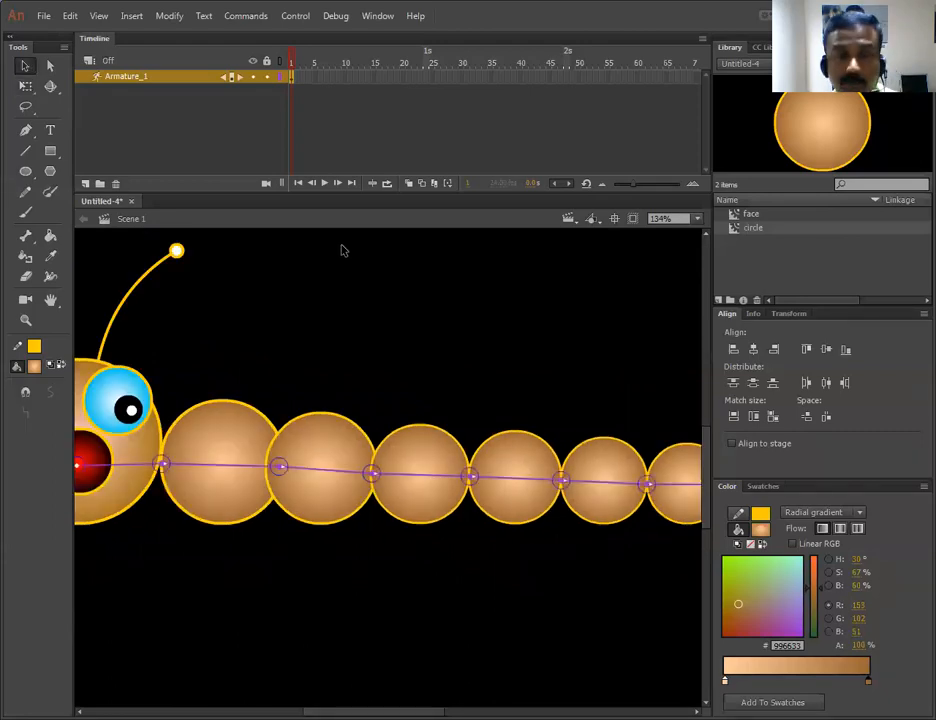
pyautogui.hotkey('ctrl', '-')
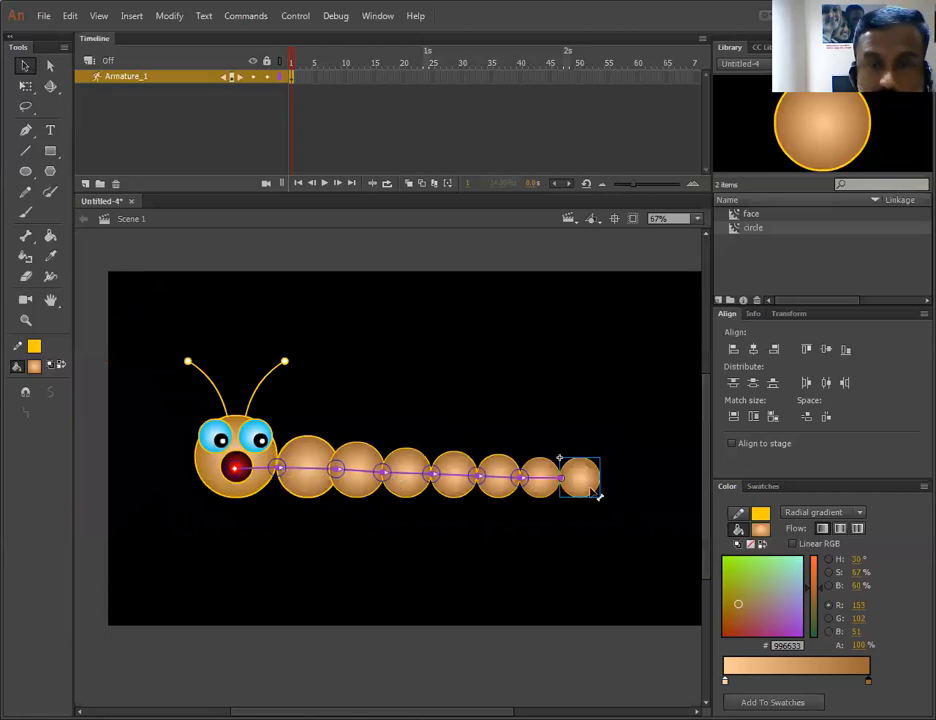
pyautogui.moveTo(568, 432); pyautogui.dragTo(537, 516)
pyautogui.moveTo(352, 376); pyautogui.dragTo(278, 553)
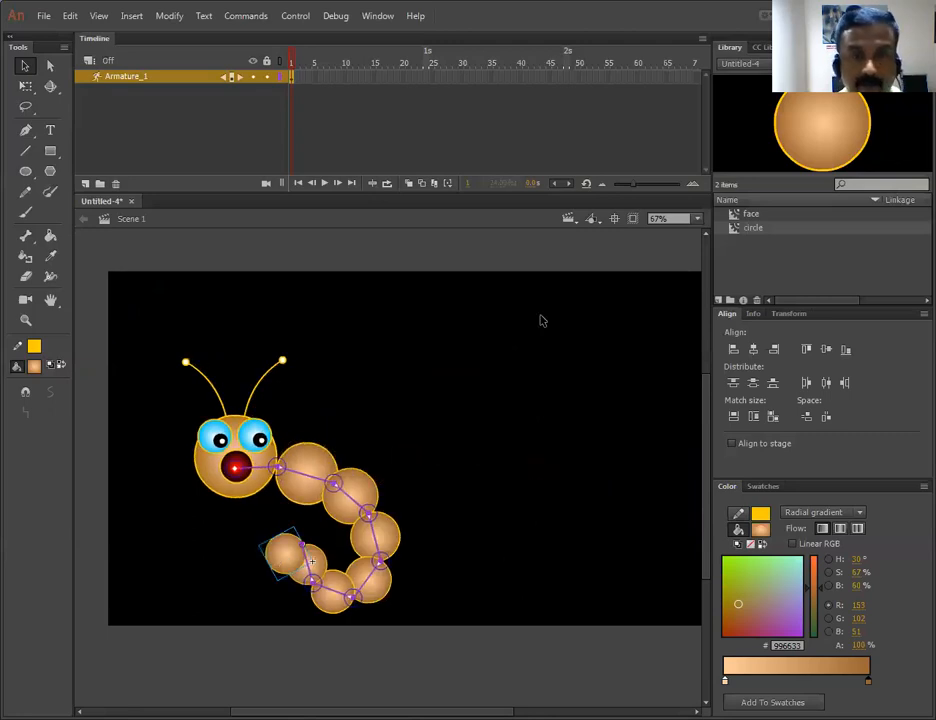
pyautogui.hotkey('ctrl', 'z')
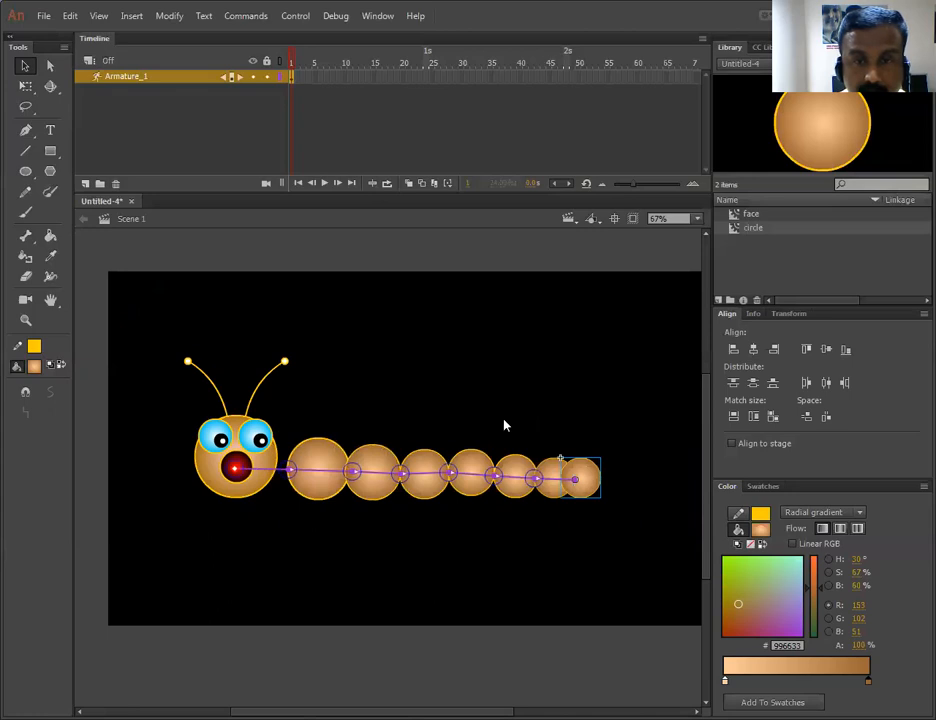
pyautogui.hotkey('ctrl', 'z')
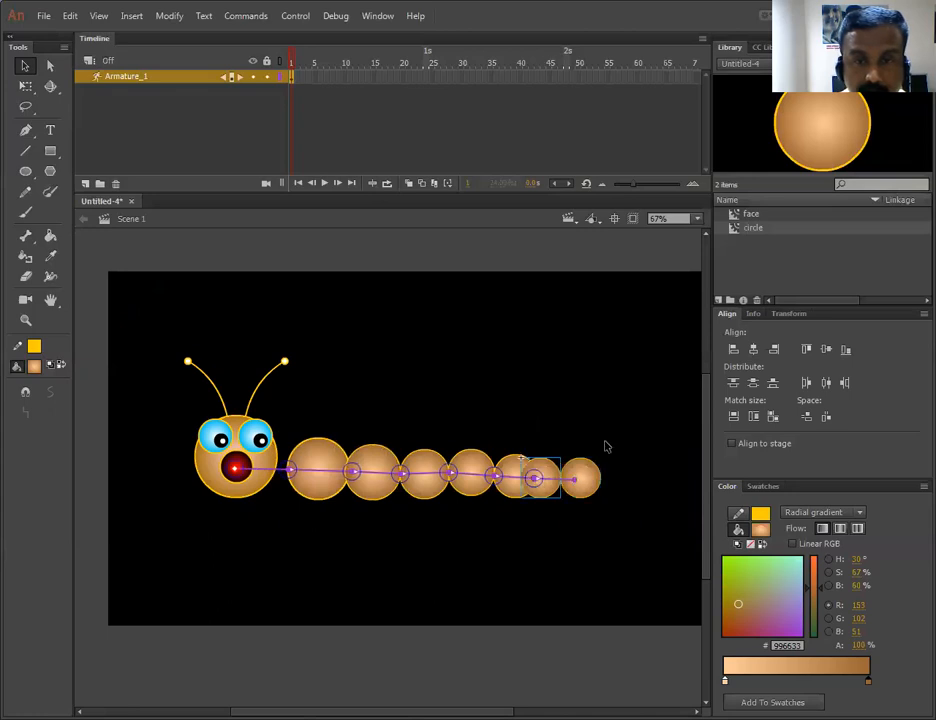
pyautogui.click(340, 460)
pyautogui.doubleClick(590, 485)
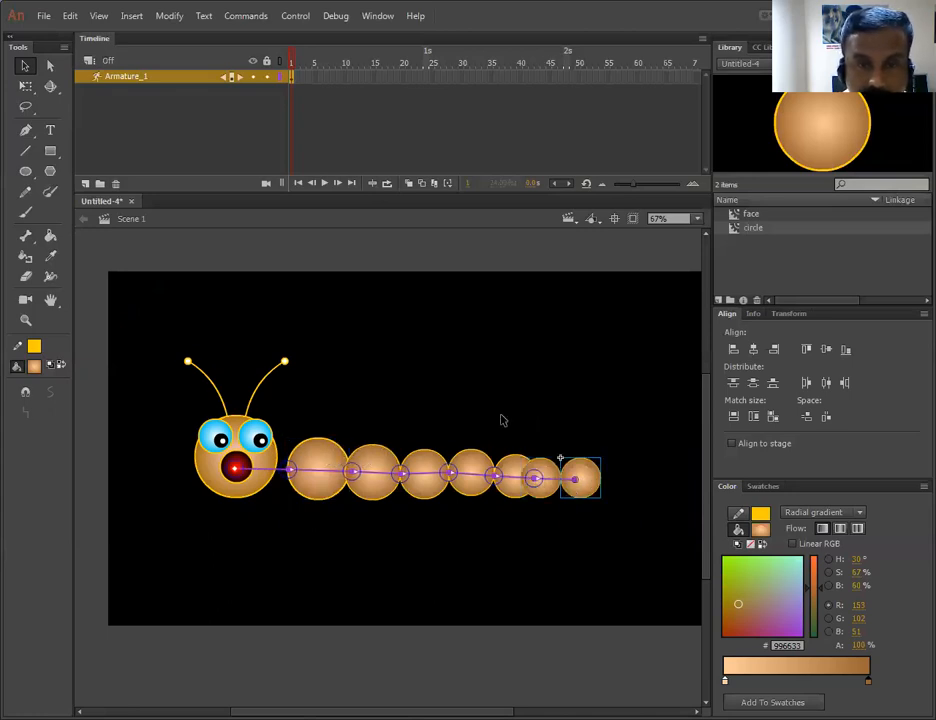
pyautogui.doubleClick(276, 333)
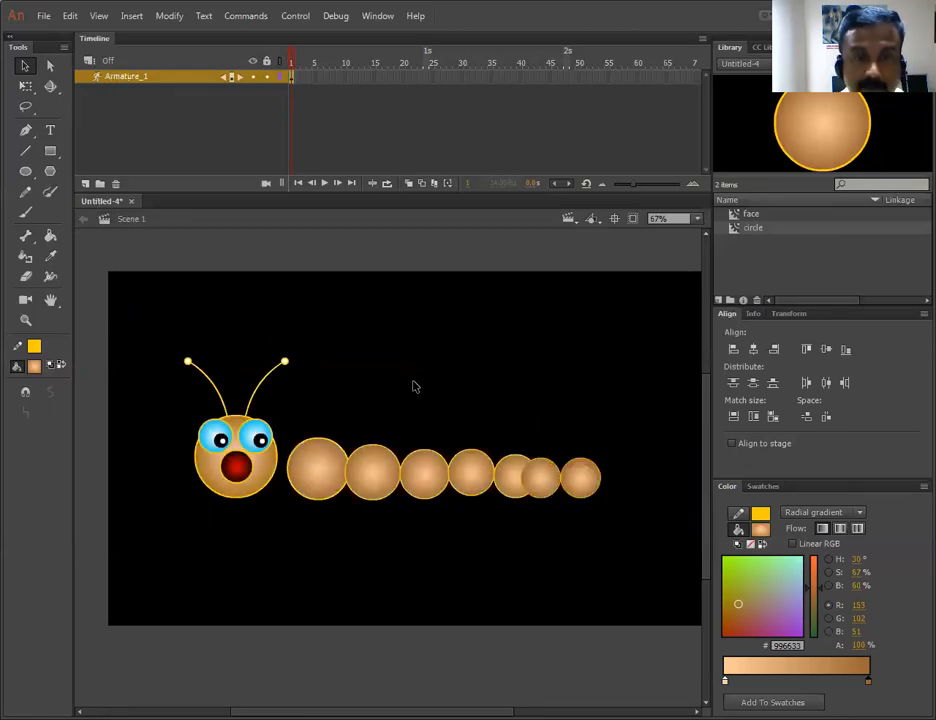
pyautogui.hotkey('ctrl', 'z')
pyautogui.hotkey('ctrl', 'e')
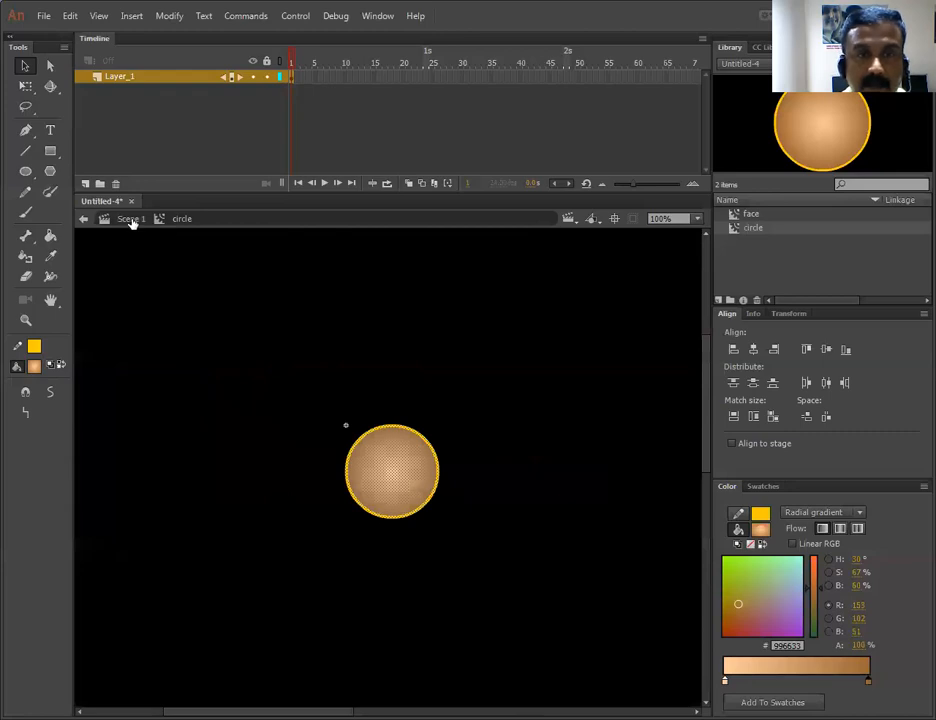
pyautogui.click(131, 219)
pyautogui.click(437, 411)
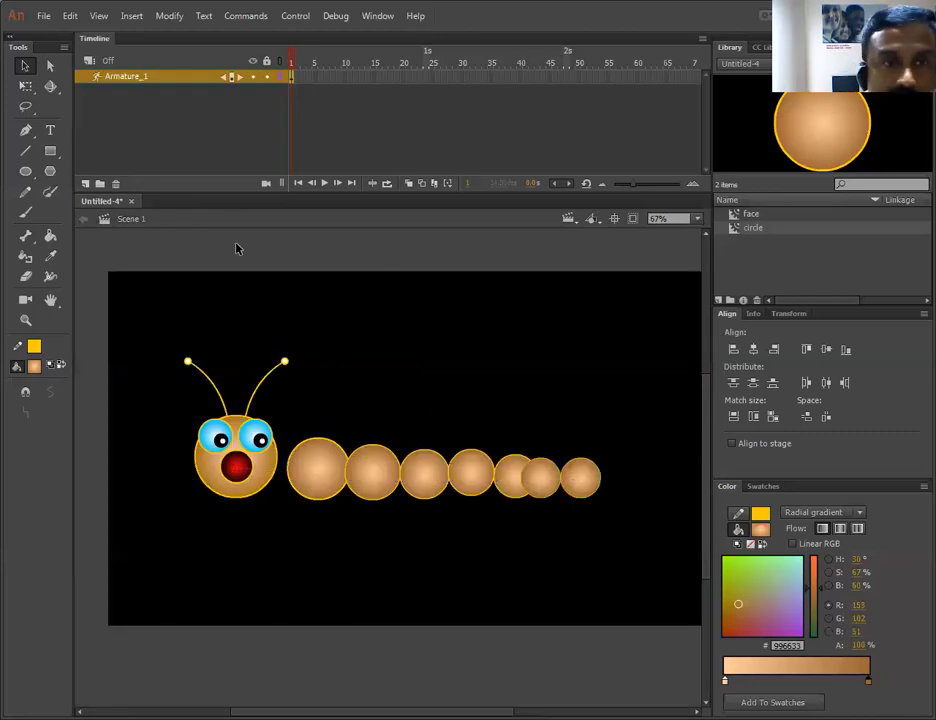
# Extend the Armature_1 layer's pose span to frame 67 and move the playhead to frame 8
pyautogui.click(125, 81)
pyautogui.moveTo(293, 77); pyautogui.dragTo(667, 76)
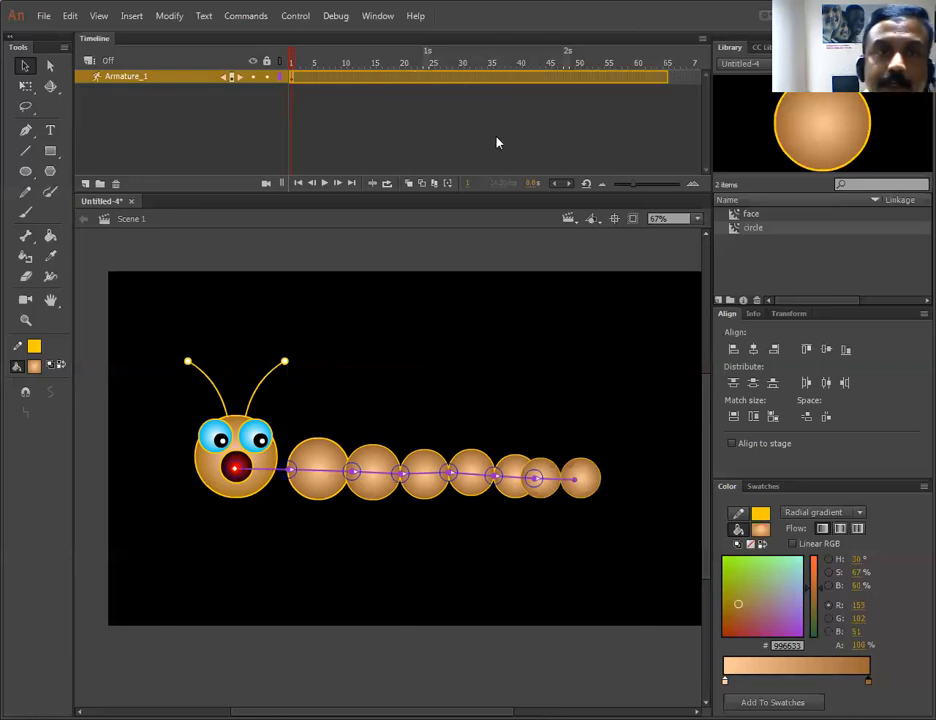
pyautogui.click(331, 77)
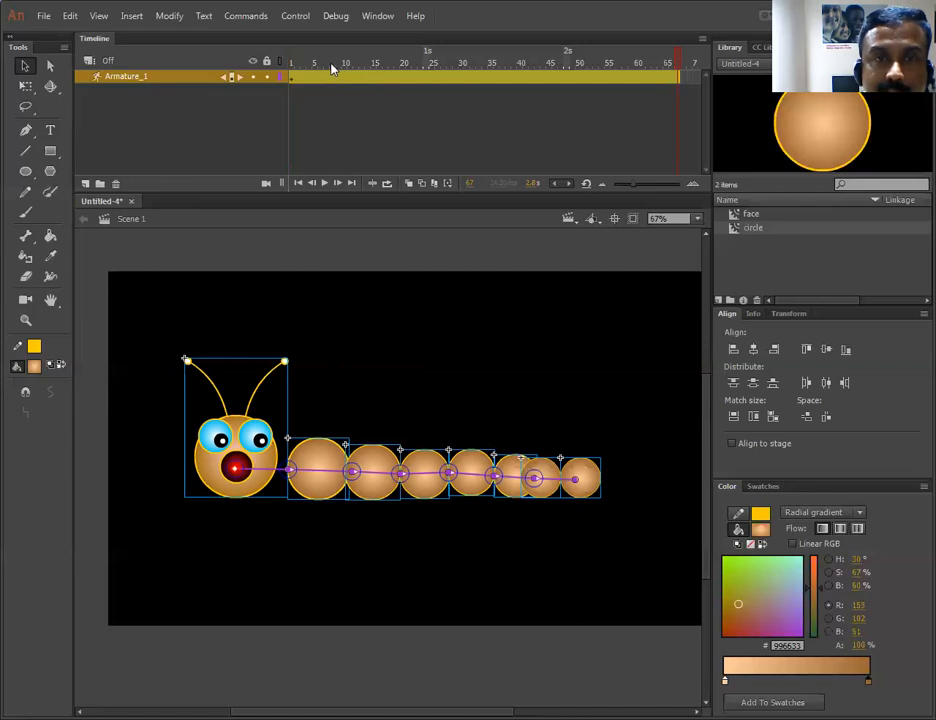
pyautogui.click(331, 66)
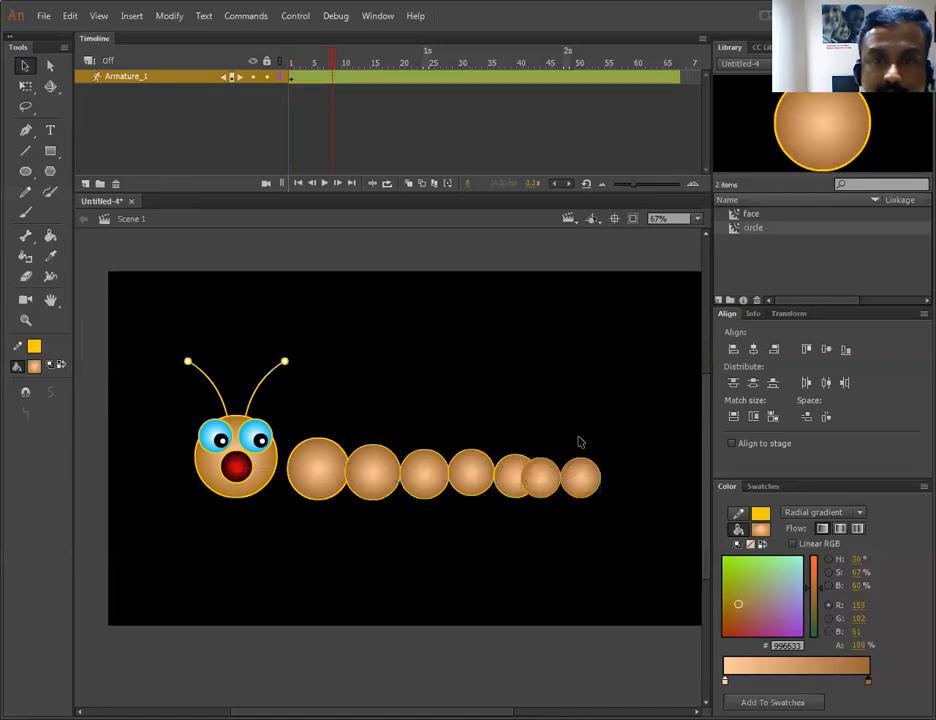
# Pose the bug's body arched above its head at frame 8, curled beneath it at frame 18, and raised behind it at frame 28
pyautogui.moveTo(580, 478); pyautogui.dragTo(220, 293)
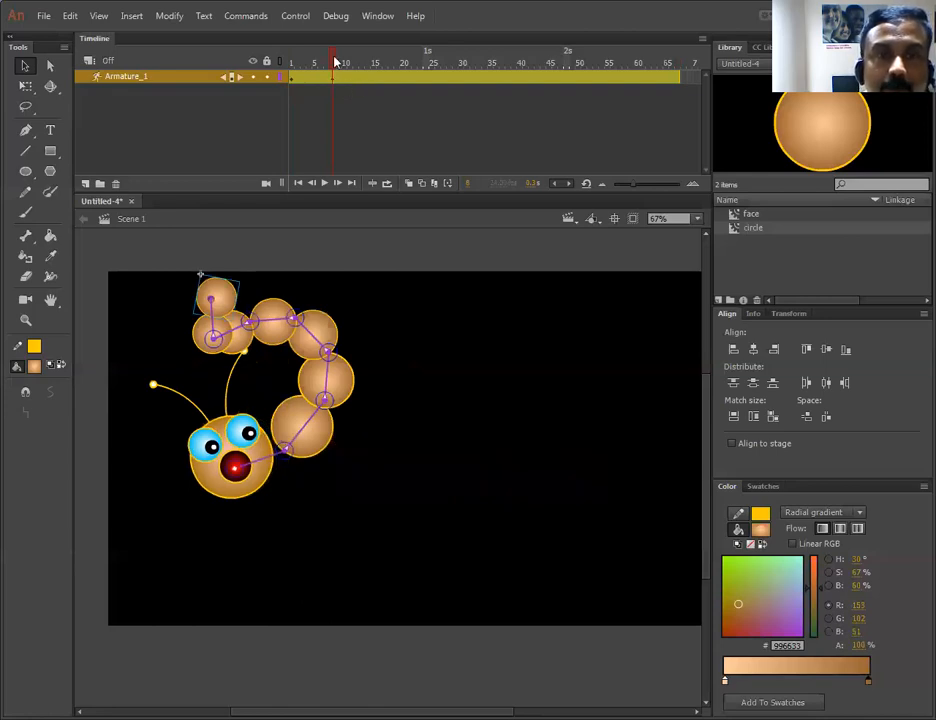
pyautogui.click(389, 57)
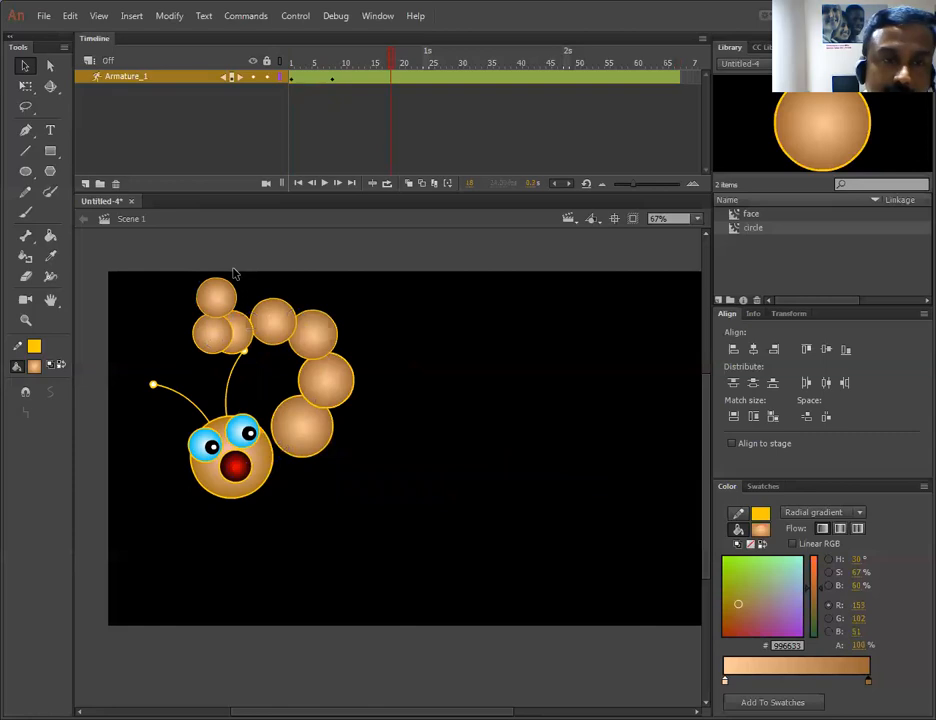
pyautogui.moveTo(203, 598); pyautogui.dragTo(250, 521)
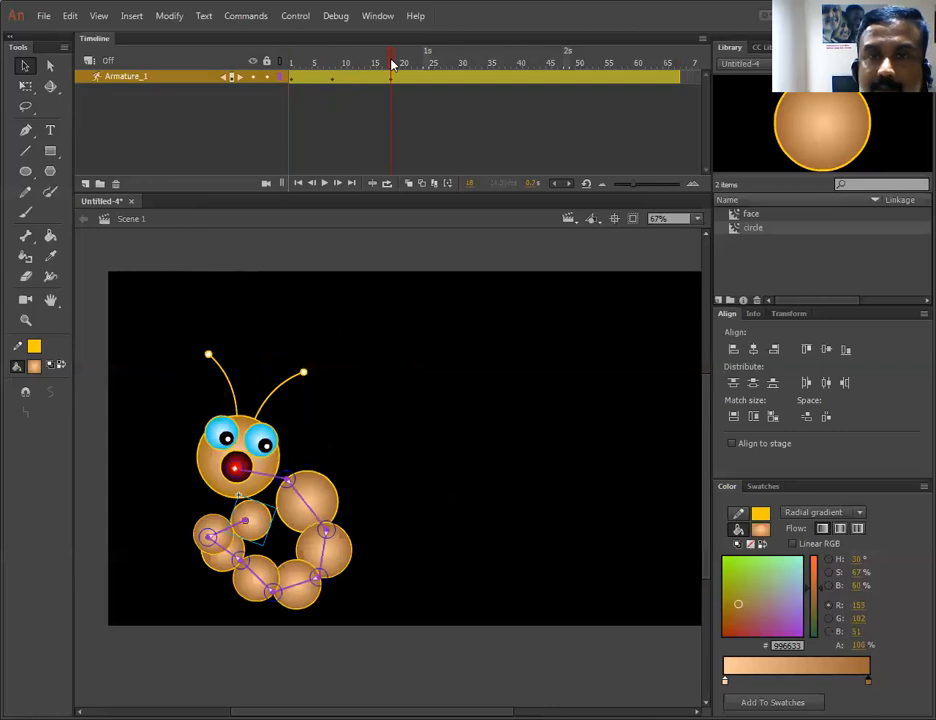
pyautogui.click(449, 63)
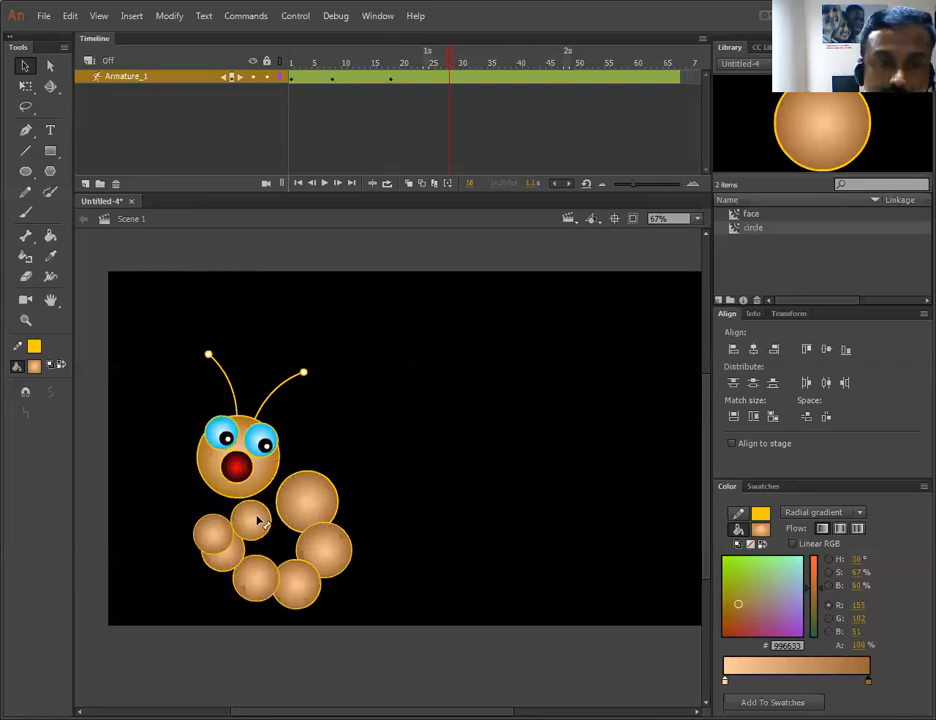
pyautogui.moveTo(362, 386); pyautogui.dragTo(470, 501)
# Pose the bug's body hooked below its head at frame 38 and arched up over the head at frame 47
pyautogui.click(510, 63)
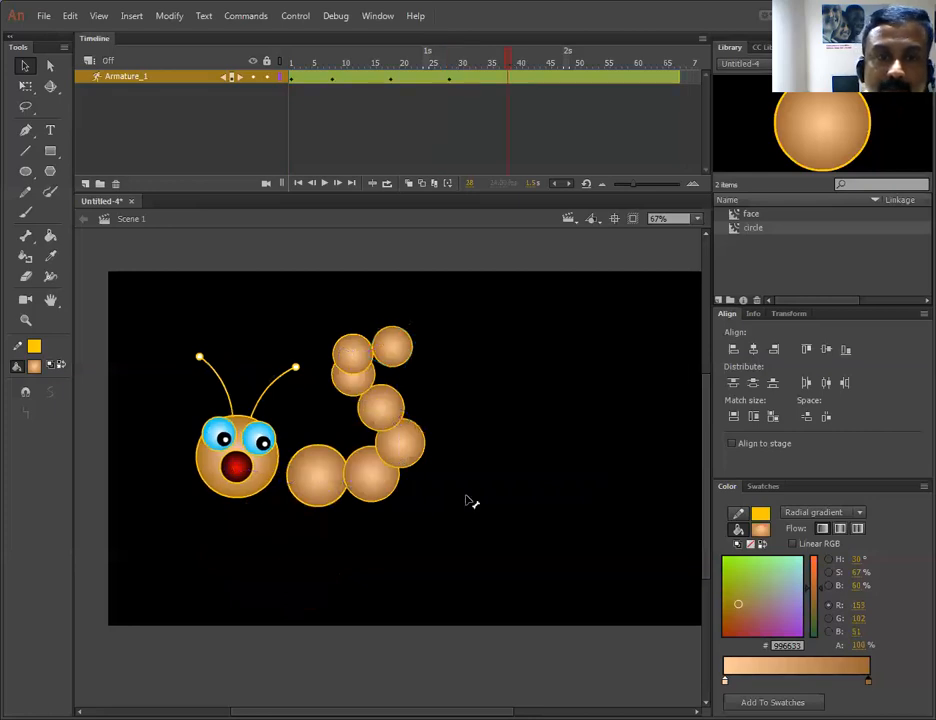
pyautogui.moveTo(228, 557); pyautogui.dragTo(226, 557)
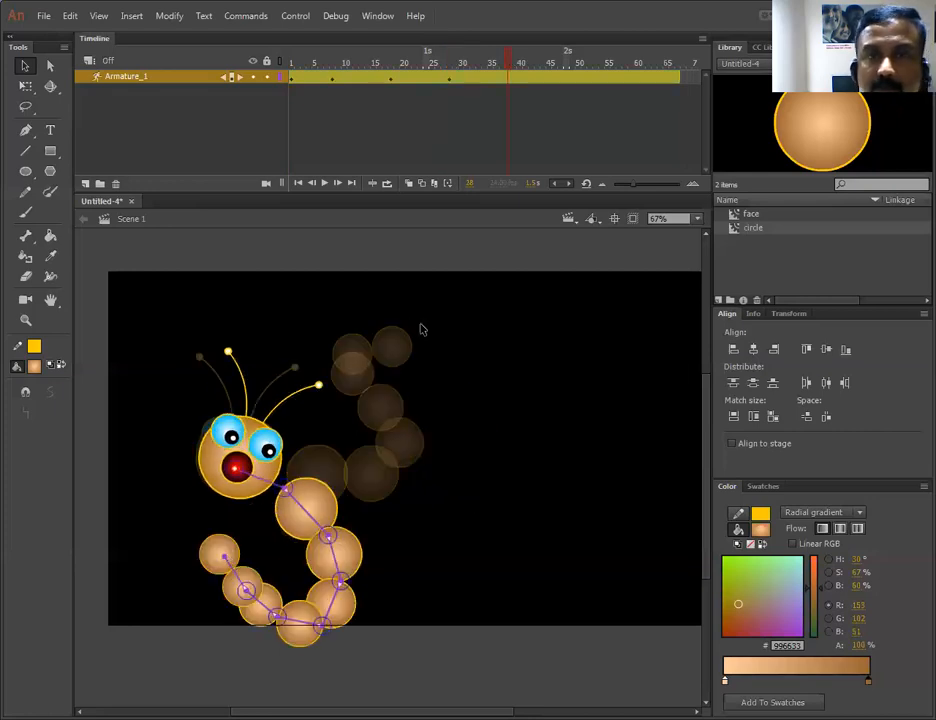
pyautogui.moveTo(508, 62); pyautogui.dragTo(560, 63)
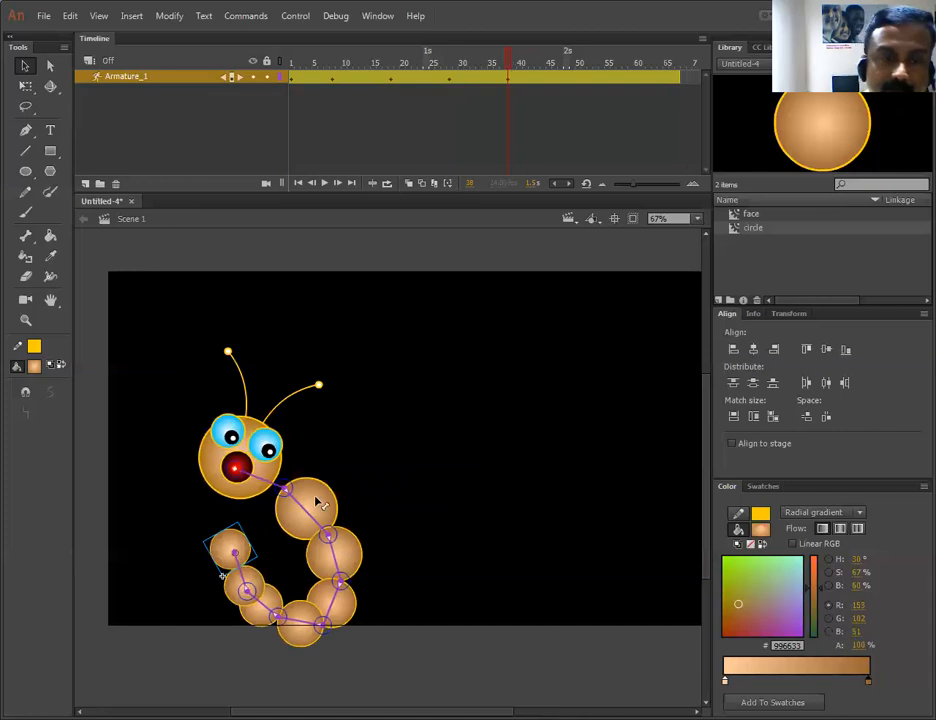
pyautogui.moveTo(234, 548); pyautogui.dragTo(155, 294)
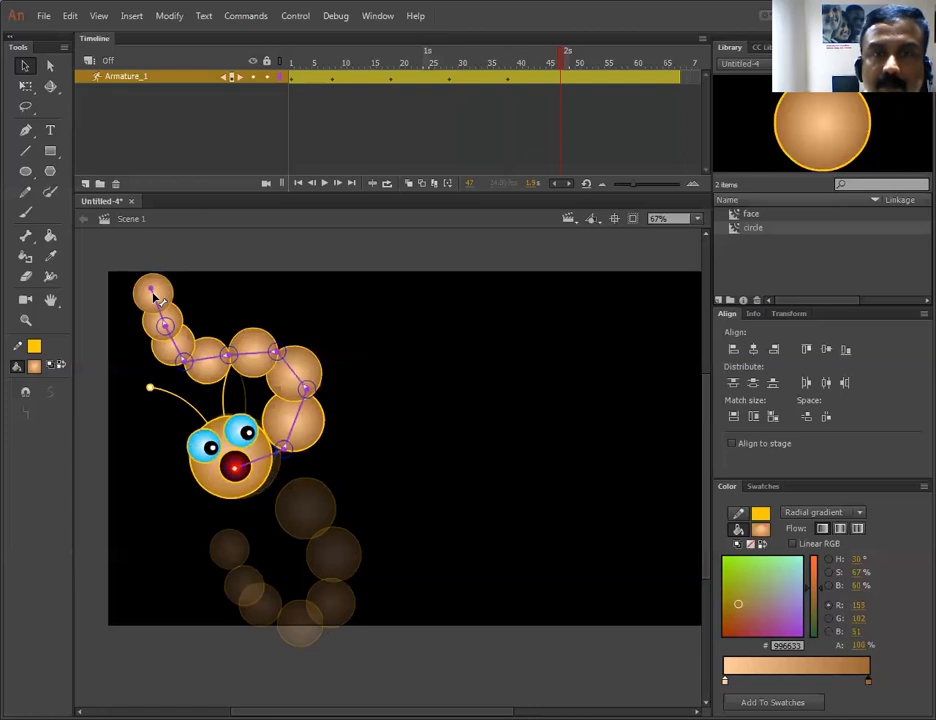
# Pose the bug's body stretched away from the head with its tail raised at frame 59, and curled under itself at frame 67
pyautogui.click(633, 66)
pyautogui.moveTo(525, 362); pyautogui.dragTo(391, 496)
pyautogui.click(680, 75)
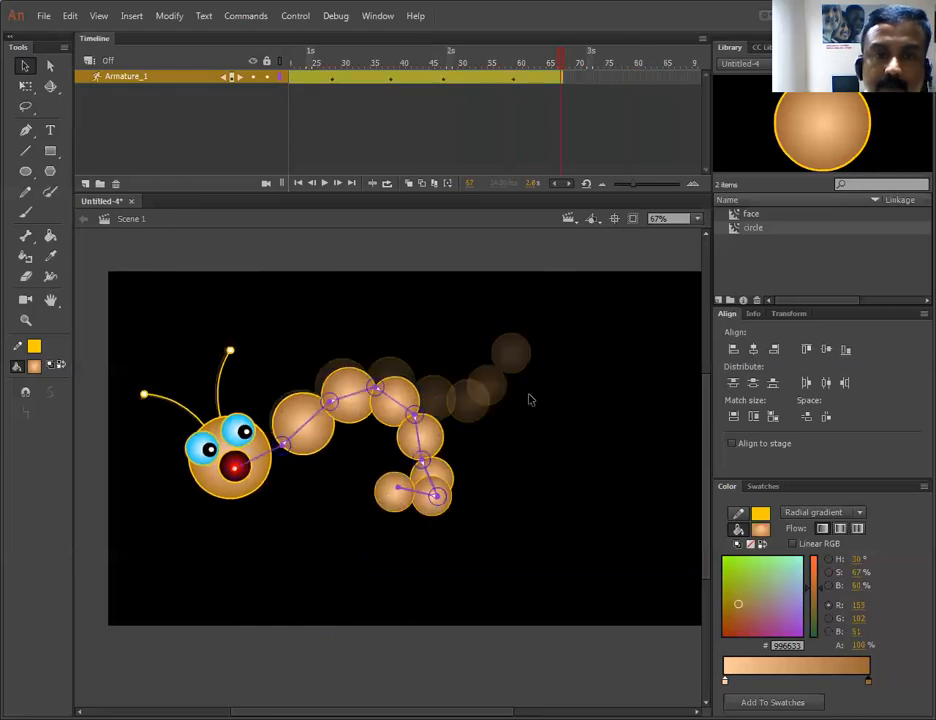
pyautogui.click(533, 360)
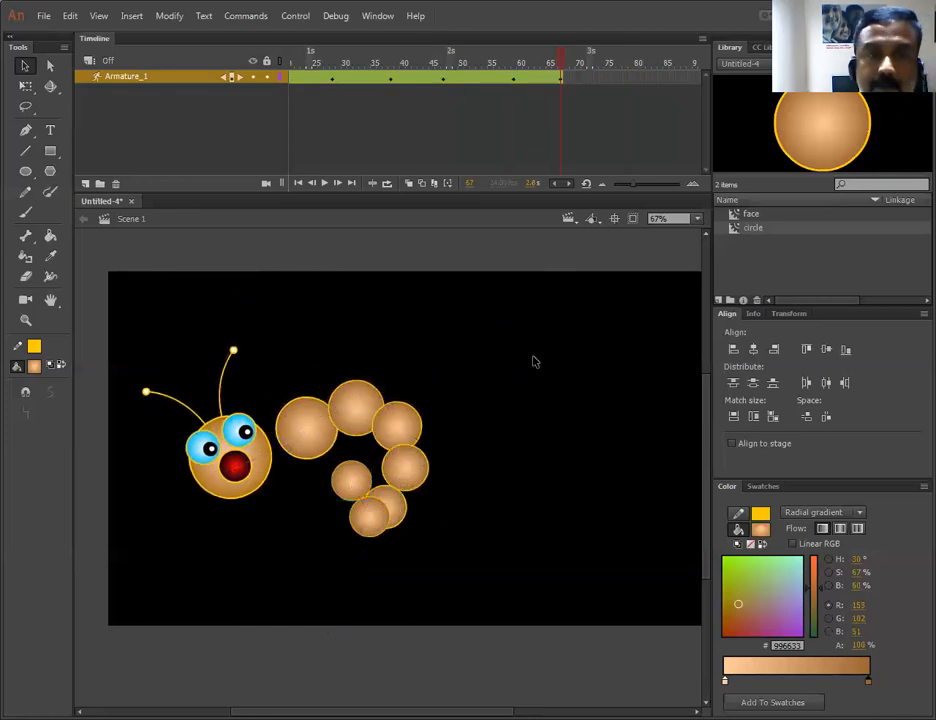
# Test the movie to watch the bug's armature animation play, and close the preview
pyautogui.hotkey('ctrl', 'Return')
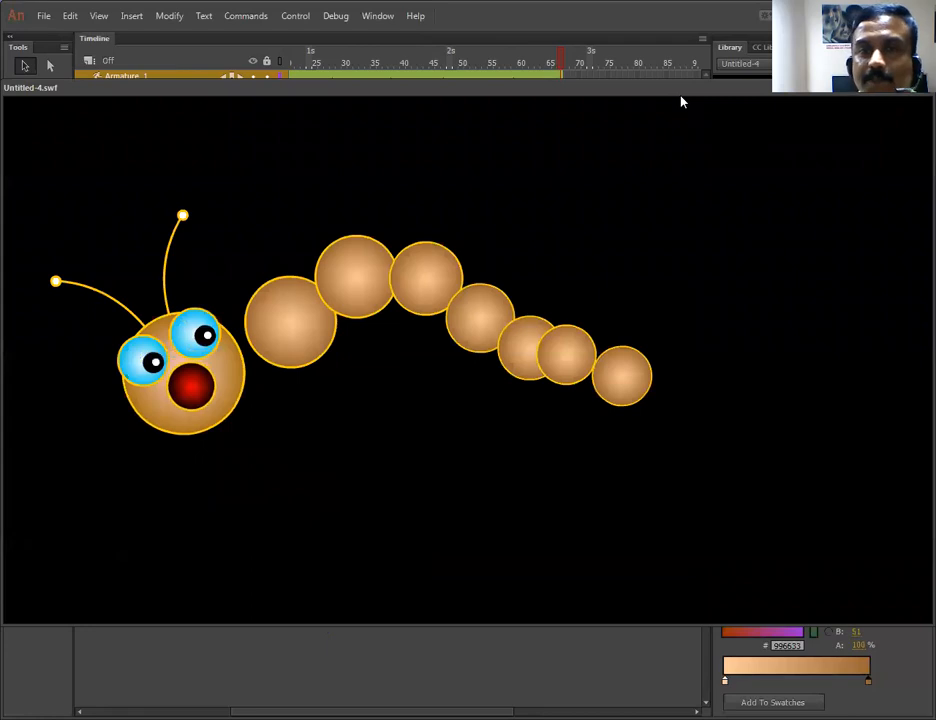
pyautogui.moveTo(681, 96); pyautogui.dragTo(627, 94)
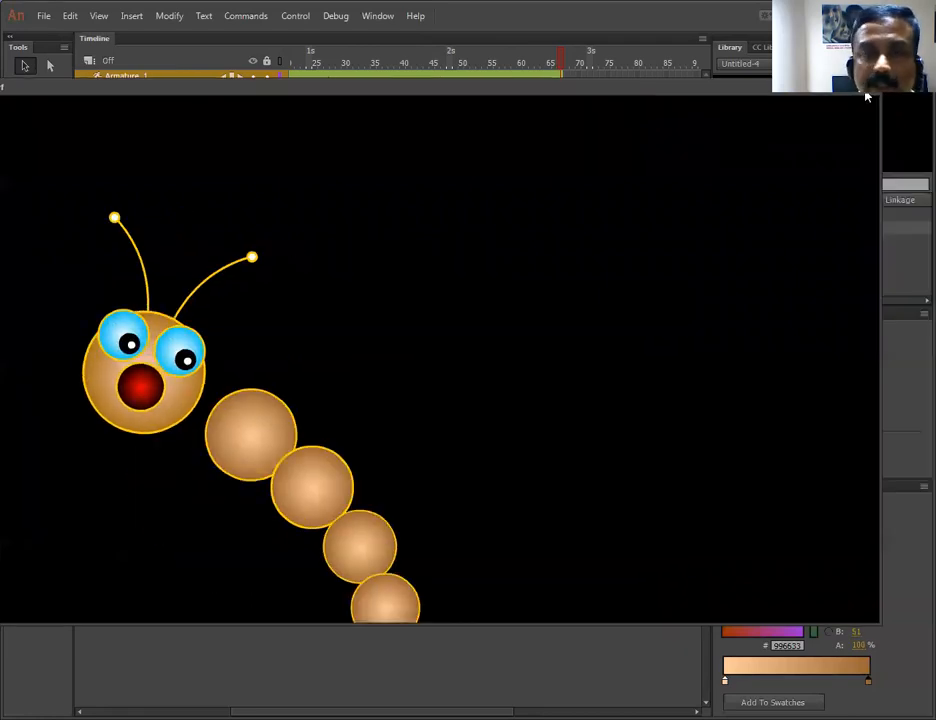
pyautogui.click(866, 95)
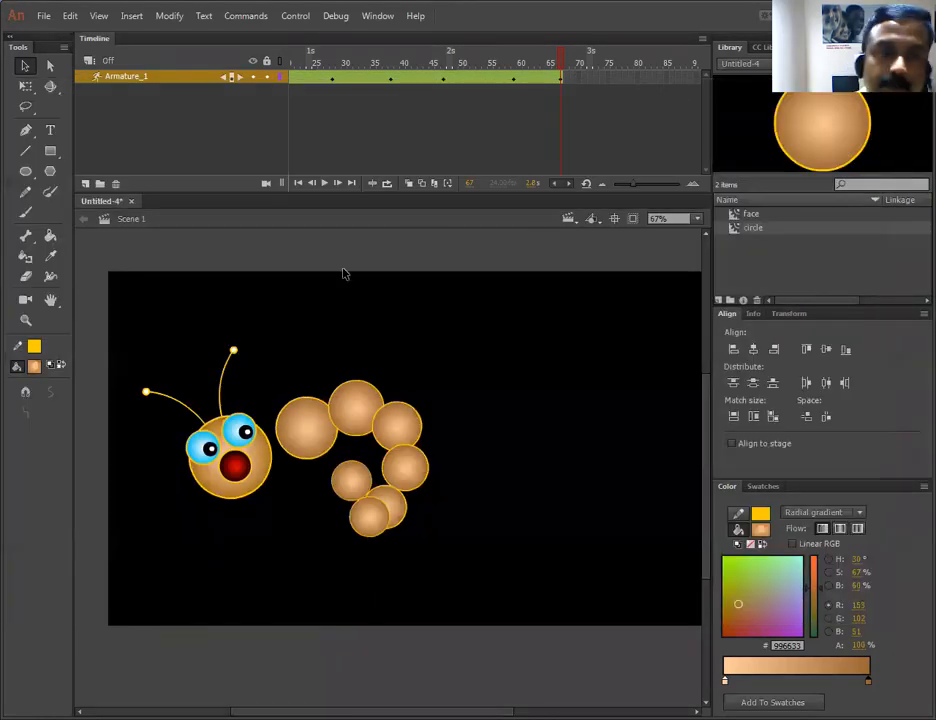
# Close Untitled-4 without saving and create a new ActionScript 3.0 document
pyautogui.click(131, 201)
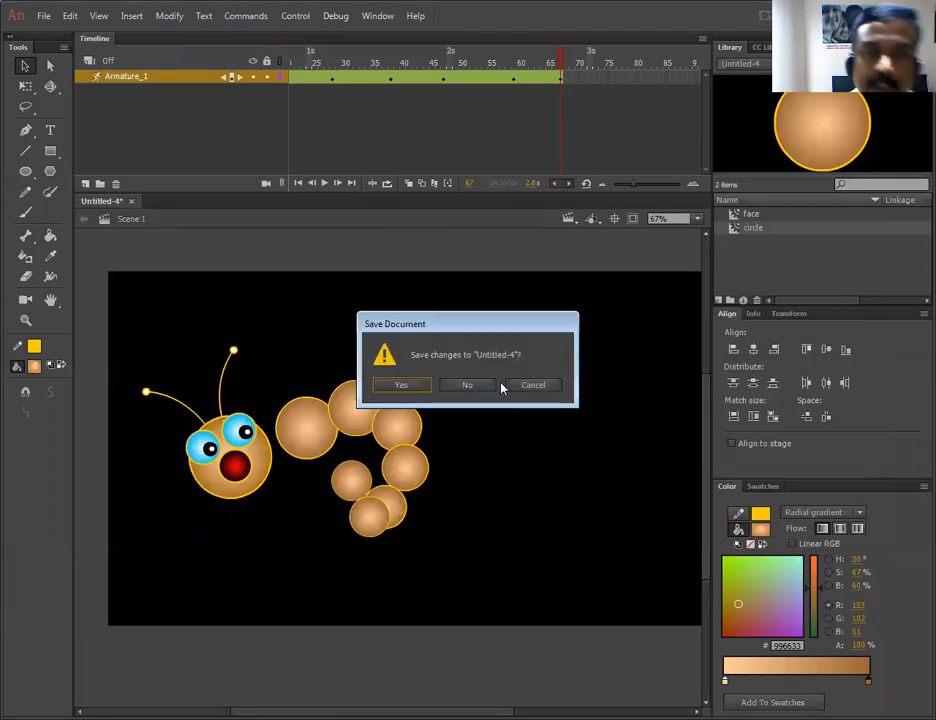
pyautogui.click(472, 387)
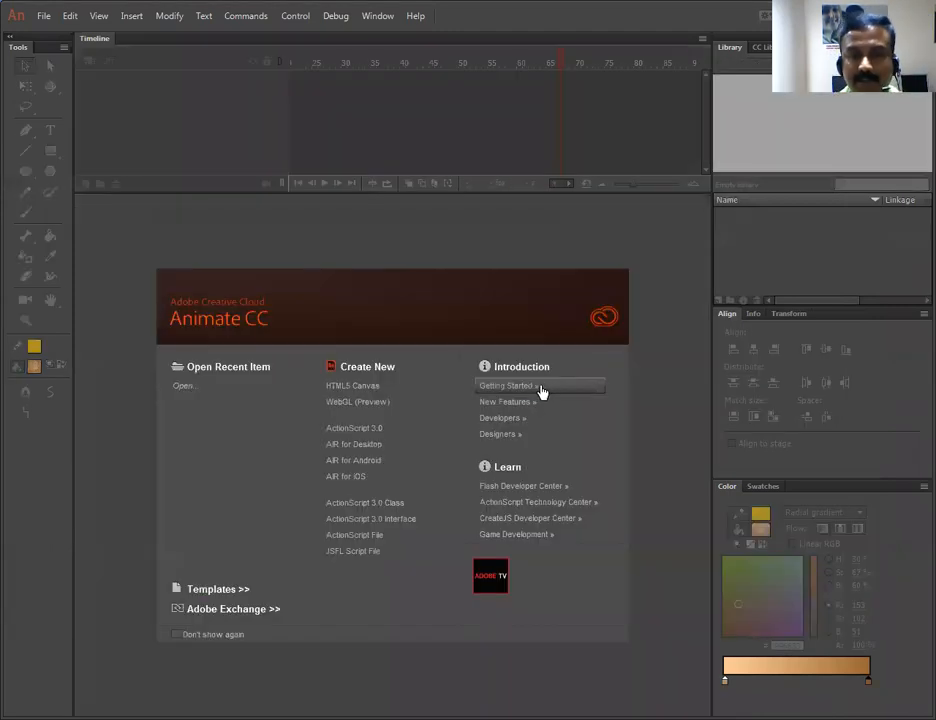
pyautogui.click(382, 434)
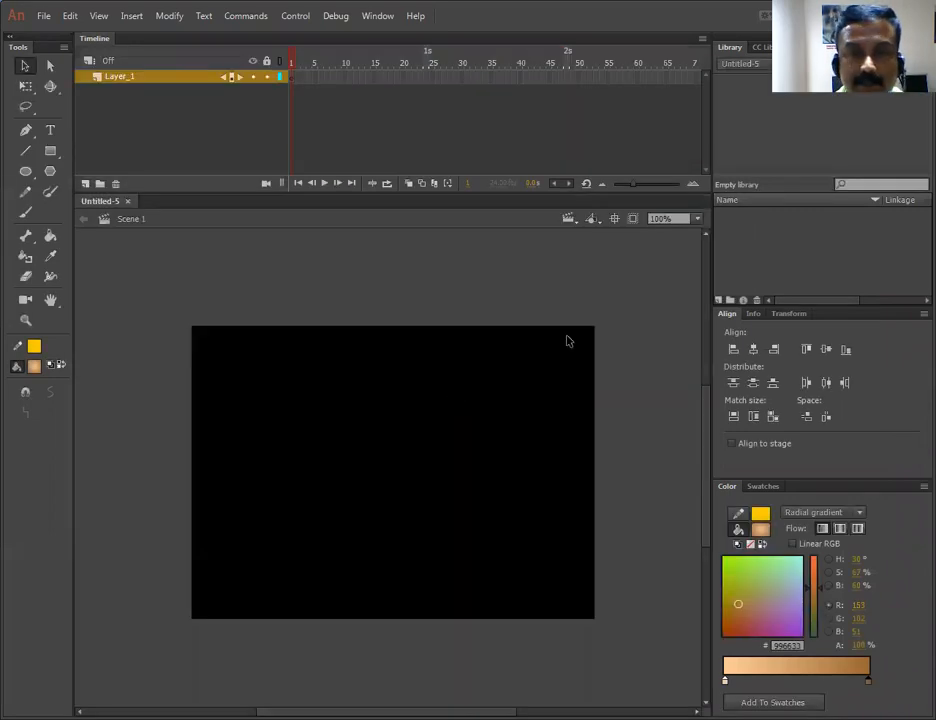
# Draw a small head circle in the upper middle of the stage with the Oval tool and convert it to a symbol
pyautogui.click(34, 174)
pyautogui.moveTo(370, 393); pyautogui.dragTo(390, 416)
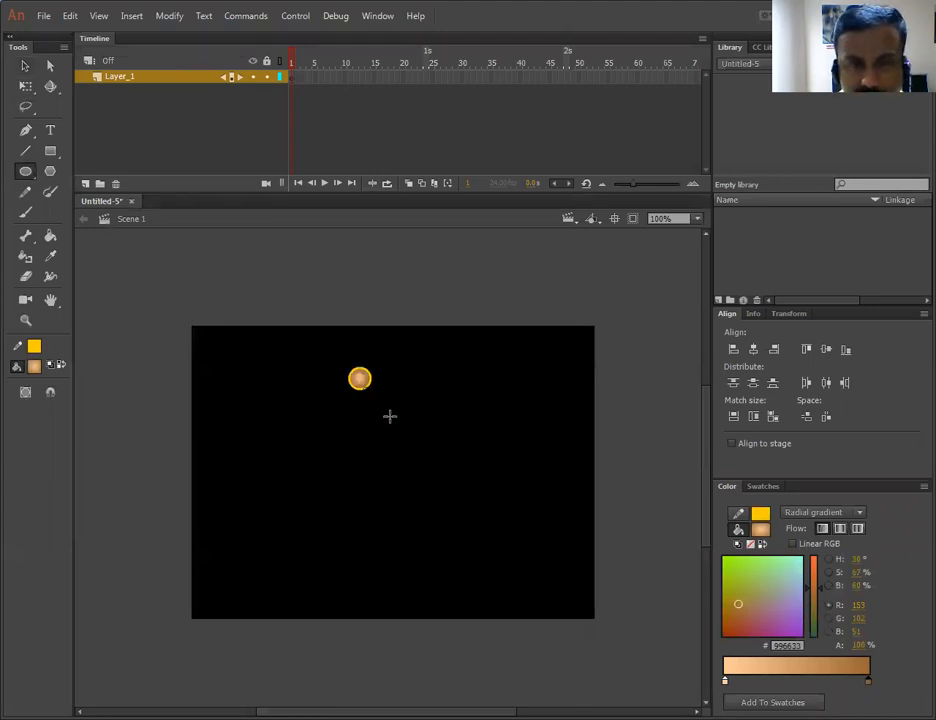
pyautogui.click(24, 62)
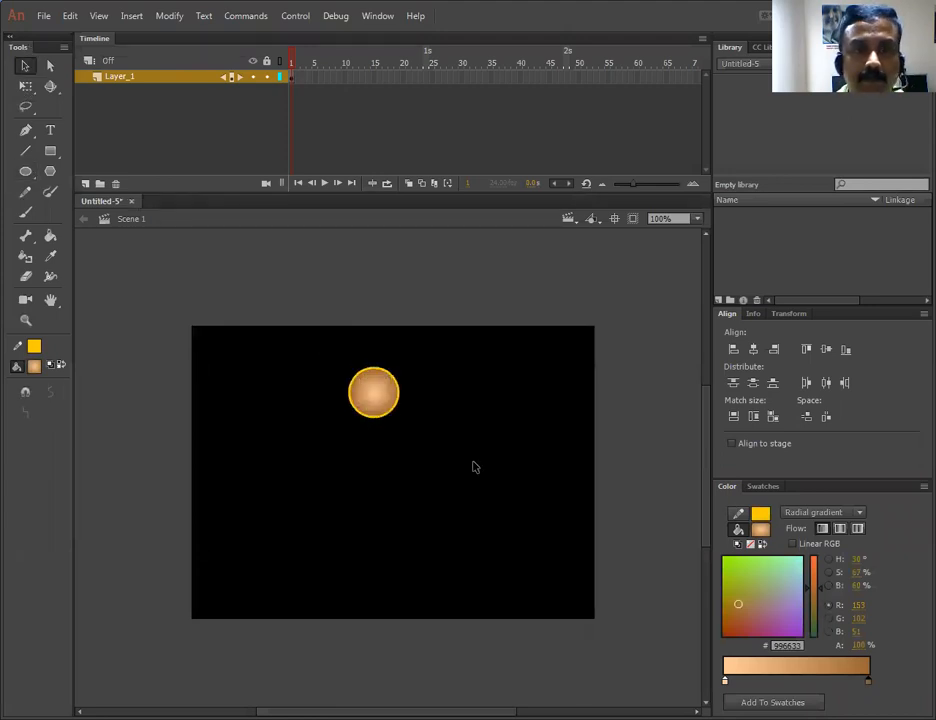
pyautogui.hotkey('ctrl', 'a')
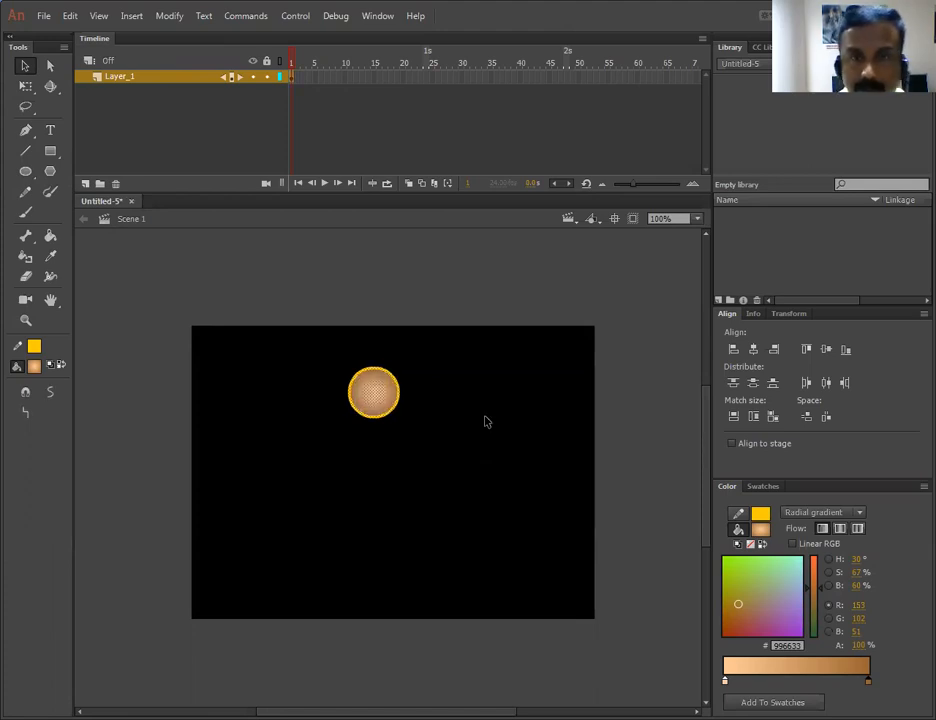
pyautogui.press('F8')
pyautogui.press('Return')
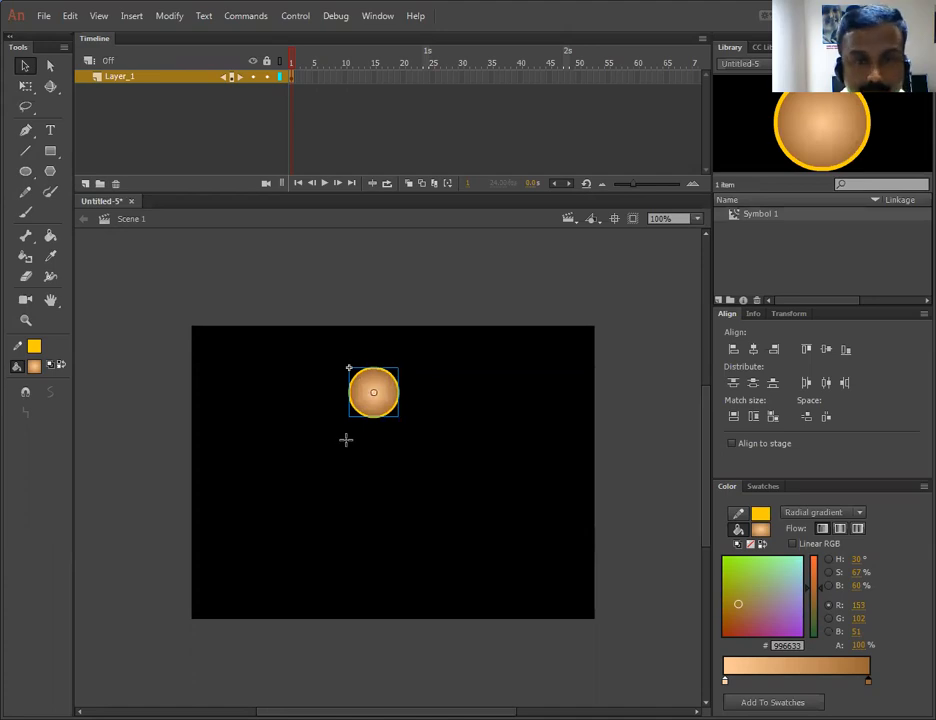
# Draw an upright rectangle below the head circle, adjusting its corner radius while drawing to leave the corners slightly rounded
pyautogui.press('r')
pyautogui.moveTo(349, 430); pyautogui.dragTo(436, 546)
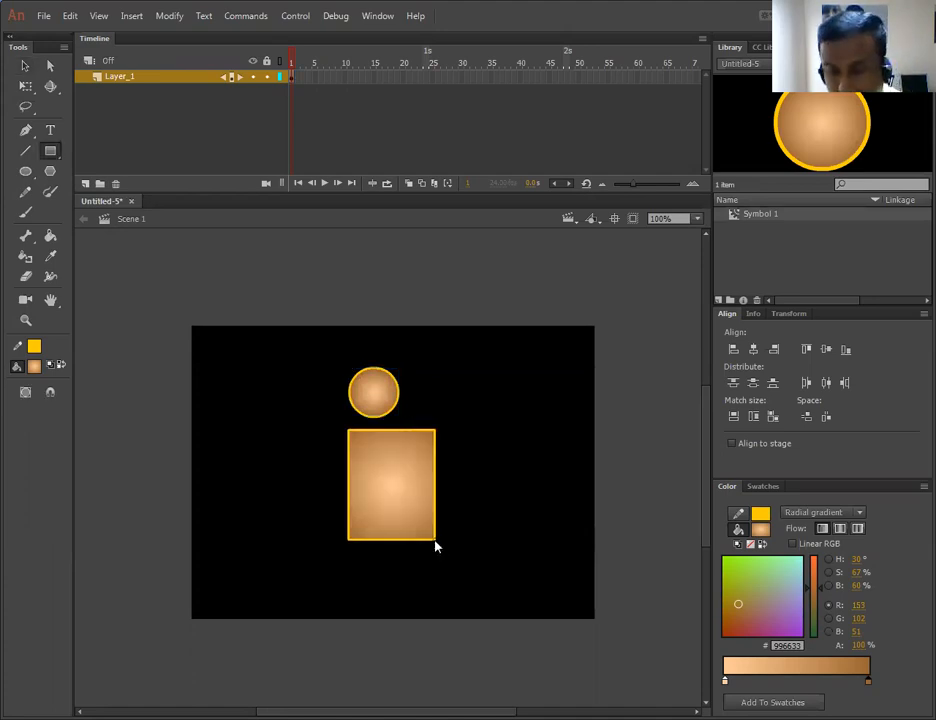
pyautogui.press('Down')
pyautogui.press('Down')
pyautogui.press('Down')
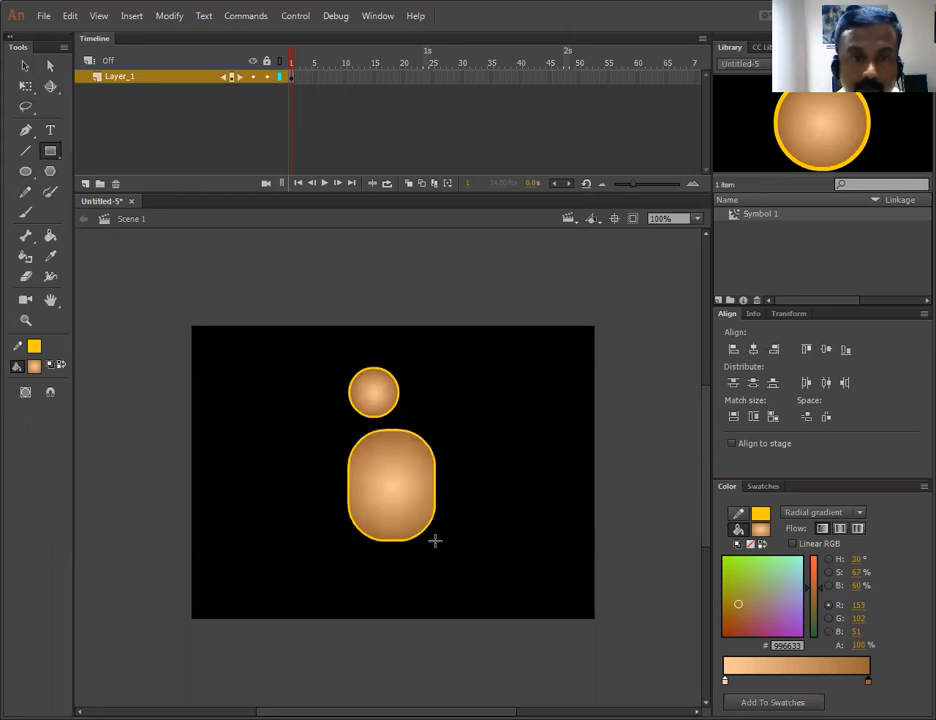
pyautogui.press('Up')
pyautogui.press('Down')
pyautogui.press('Down')
pyautogui.press('Down')
pyautogui.press('Down')
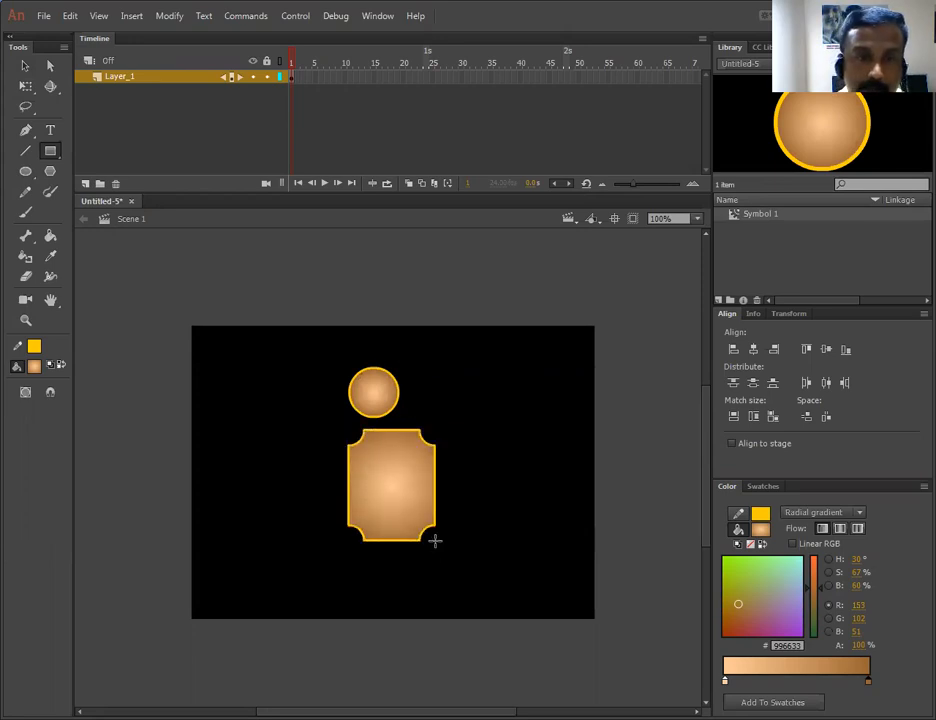
pyautogui.press('Down')
pyautogui.press('Down')
pyautogui.press('Down')
pyautogui.press('Up')
pyautogui.press('Up')
pyautogui.press('Up')
pyautogui.press('Up')
pyautogui.press('Up')
pyautogui.press('Up')
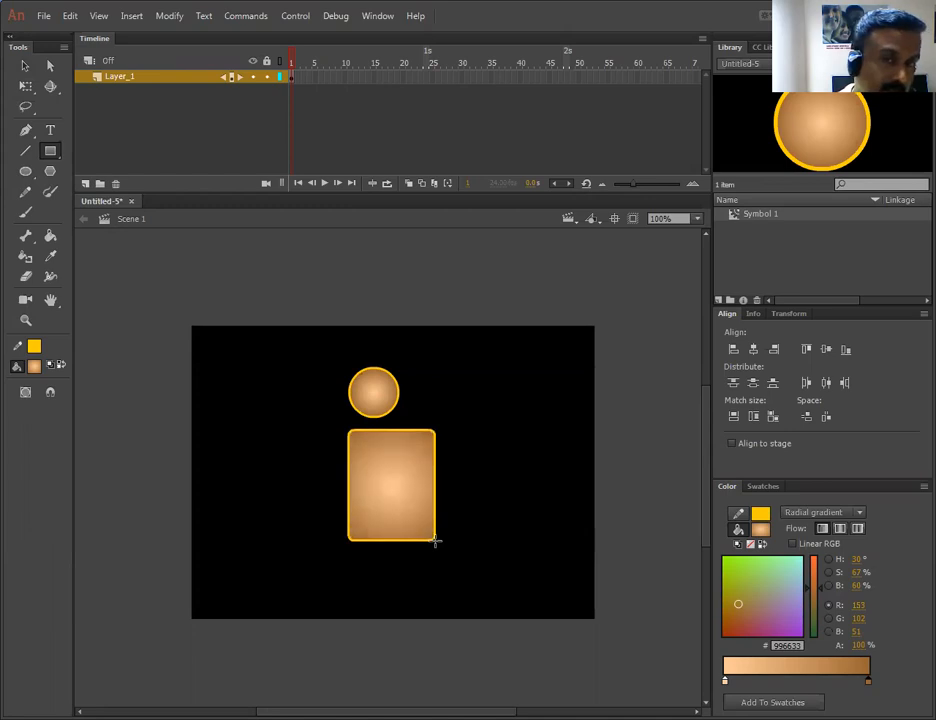
# Centre the rounded rectangle under the head and reshape it with Free Transform into a torso with wide shoulders and a narrower waist
pyautogui.click(25, 65)
pyautogui.click(384, 482)
pyautogui.moveTo(393, 477); pyautogui.dragTo(378, 473)
pyautogui.click(32, 86)
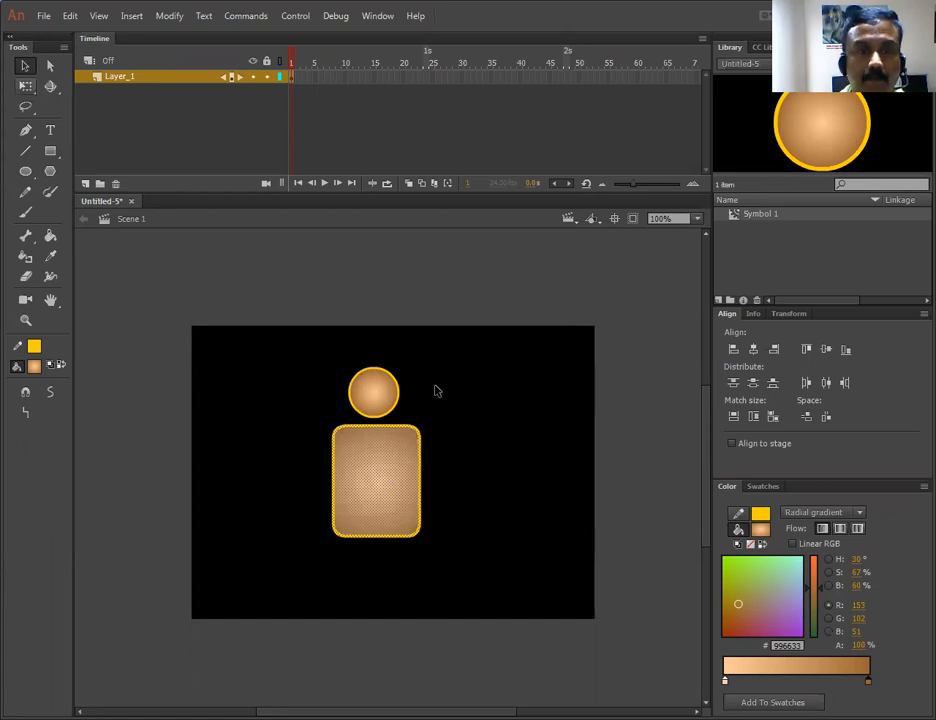
pyautogui.moveTo(421, 536); pyautogui.dragTo(395, 533)
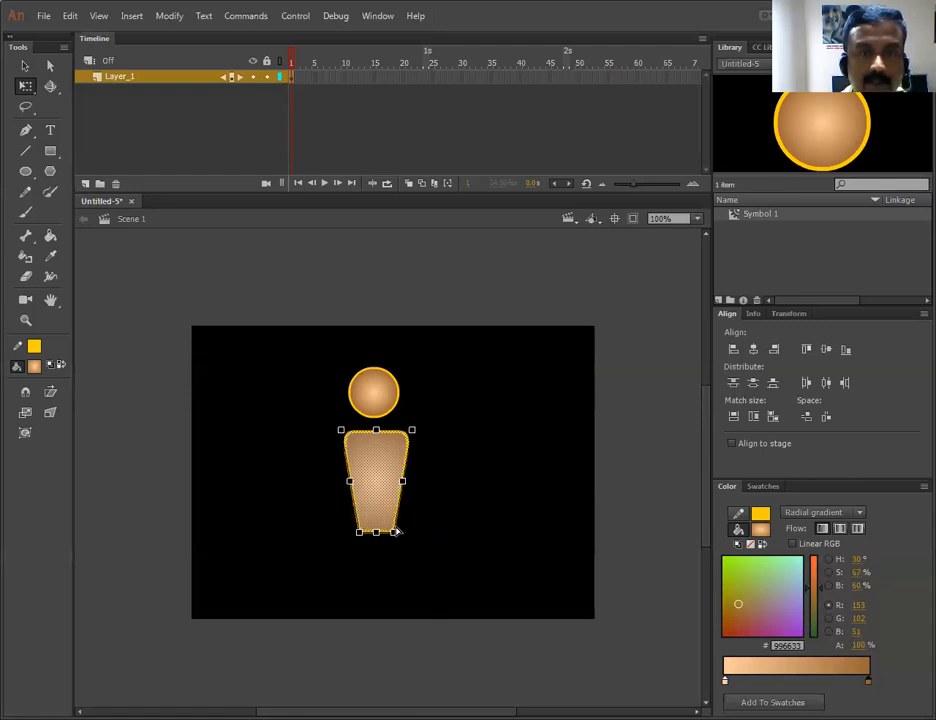
pyautogui.moveTo(396, 530)
pyautogui.mouseDown()
pyautogui.moveTo(437, 526)
pyautogui.moveTo(403, 529)
pyautogui.mouseUp()
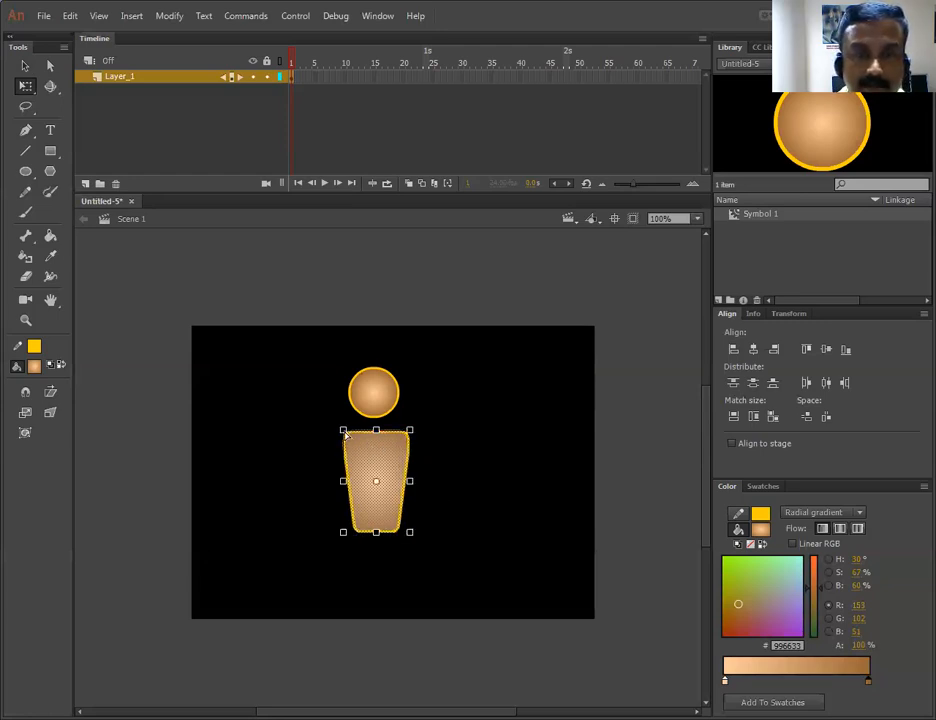
pyautogui.moveTo(345, 433); pyautogui.dragTo(335, 432)
# Try pulling one shoulder corner of the torso outward and upward on its own, and undo the distortion
pyautogui.moveTo(427, 440); pyautogui.dragTo(481, 388)
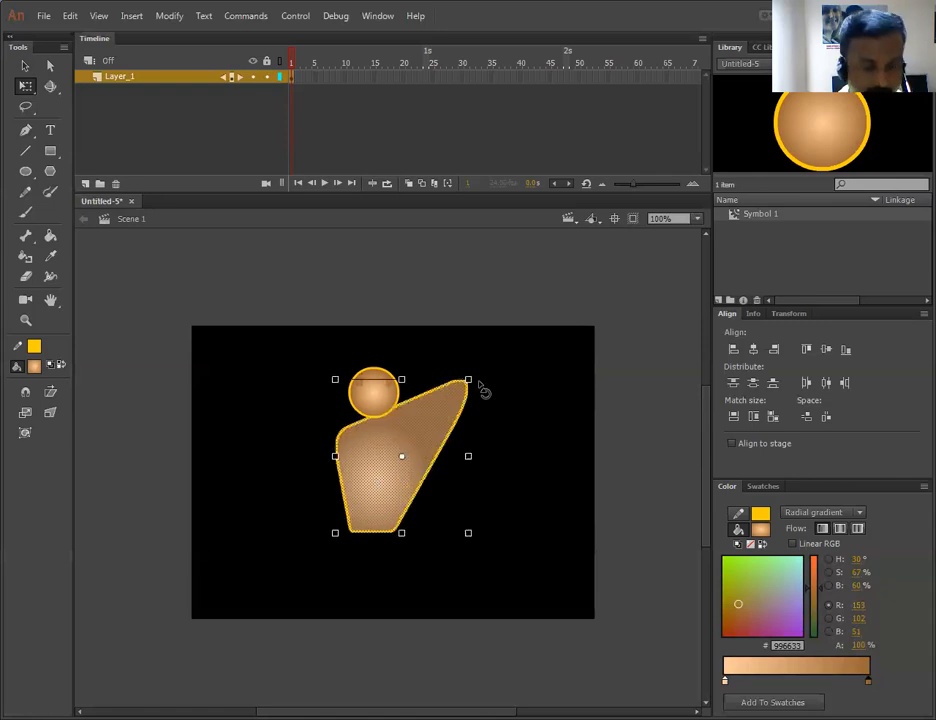
pyautogui.hotkey('ctrl', 'z')
# Convert the torso shape to a symbol and nudge it up close beneath the head
pyautogui.click(25, 65)
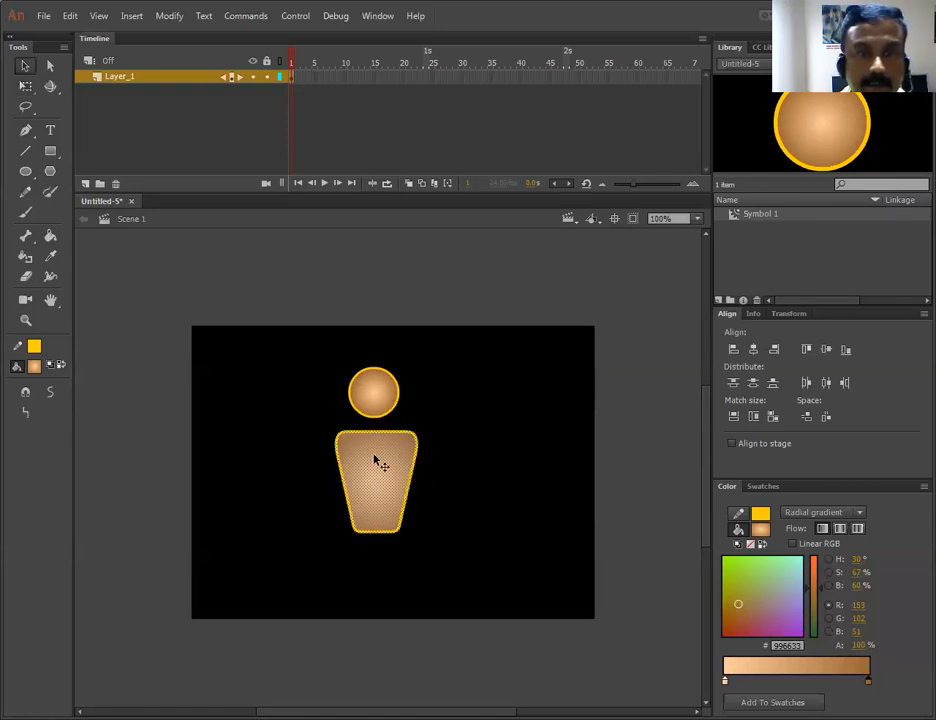
pyautogui.press('Escape')
pyautogui.click(388, 462)
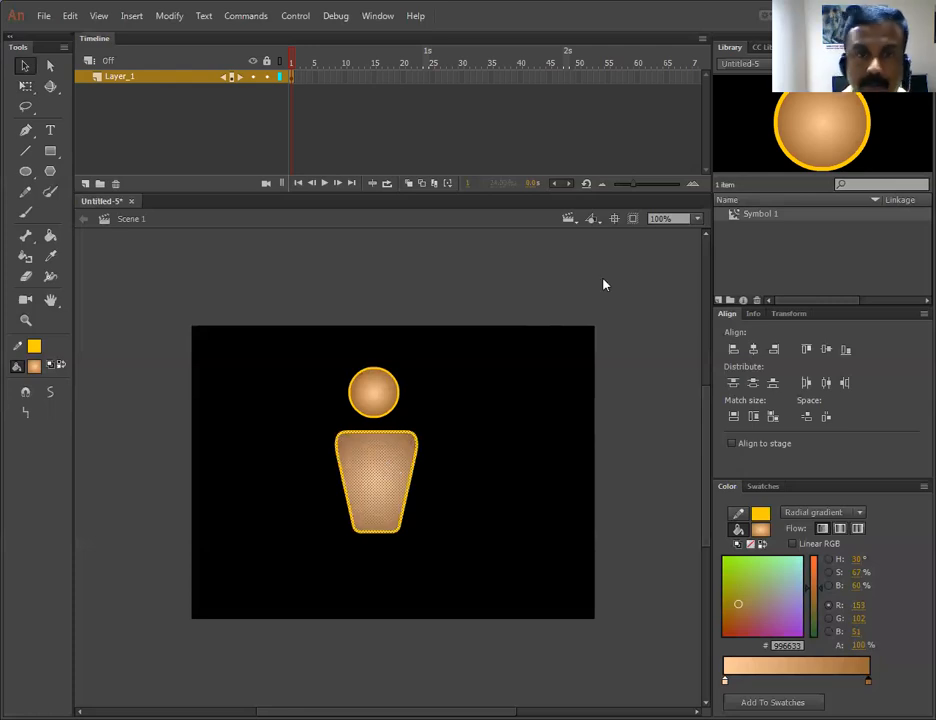
pyautogui.press('F8')
pyautogui.press('Return')
pyautogui.hotkey('shift', 'Up')
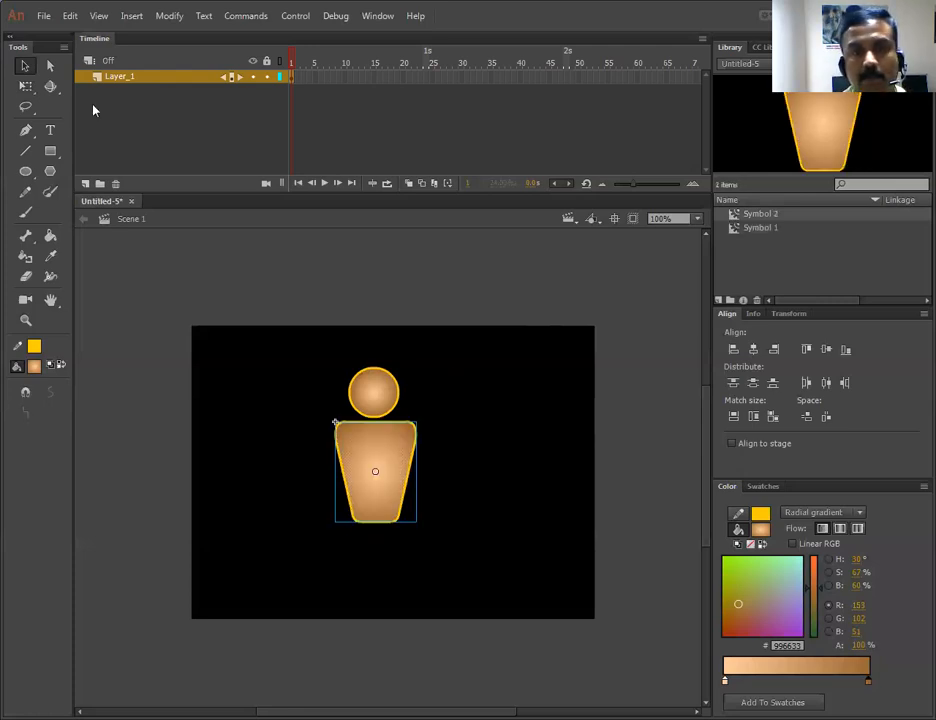
# Draw a thin horizontal rounded rectangle beside the torso's shoulder as an arm segment and select its fill and outline
pyautogui.click(52, 153)
pyautogui.moveTo(424, 420); pyautogui.dragTo(507, 438)
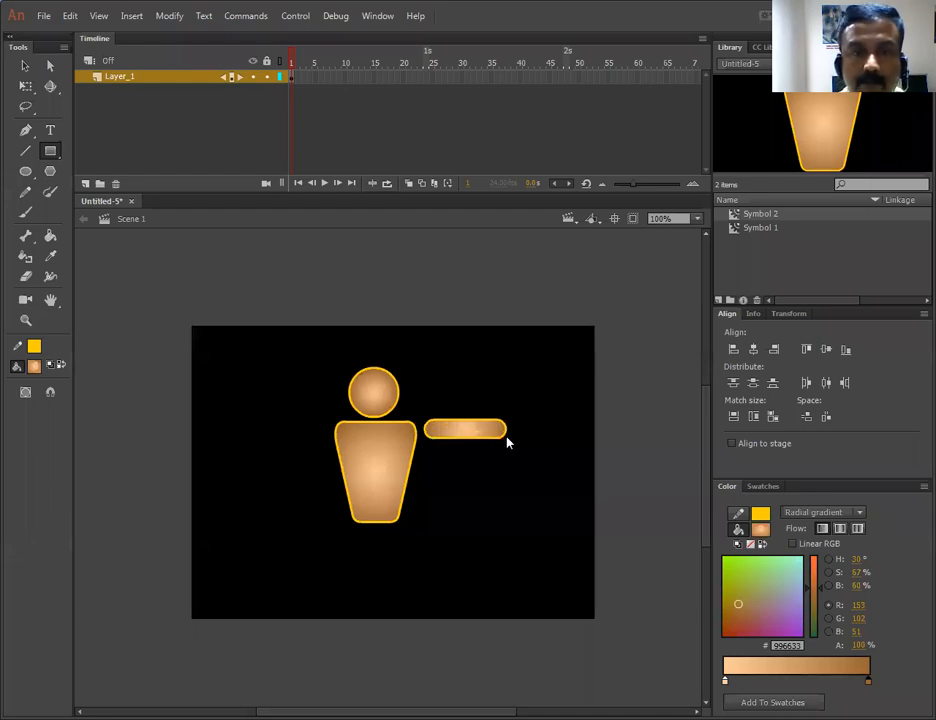
pyautogui.click(21, 67)
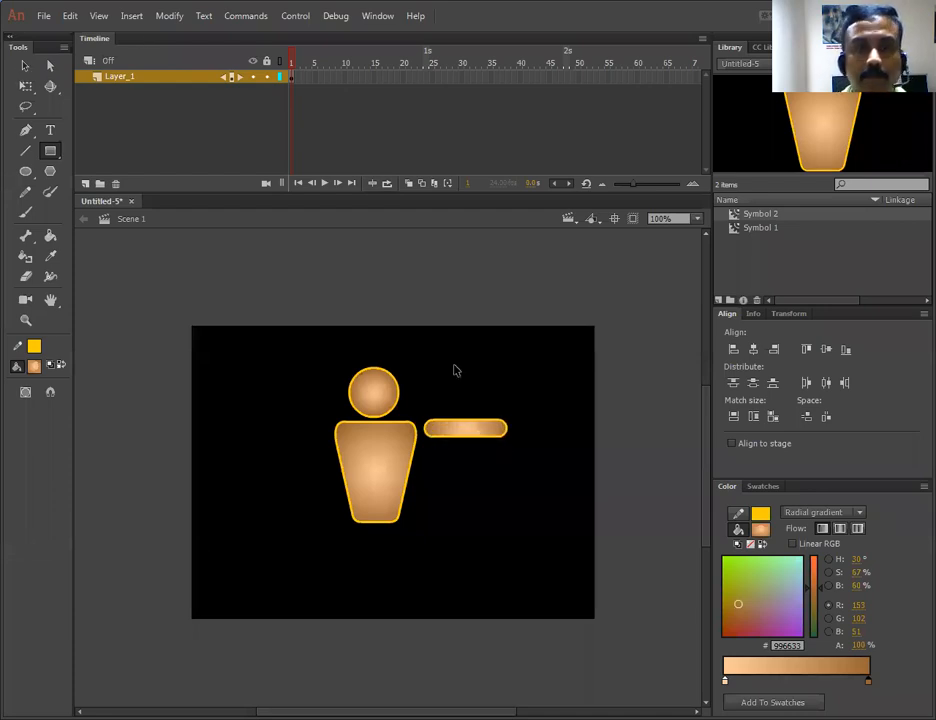
pyautogui.click(474, 428)
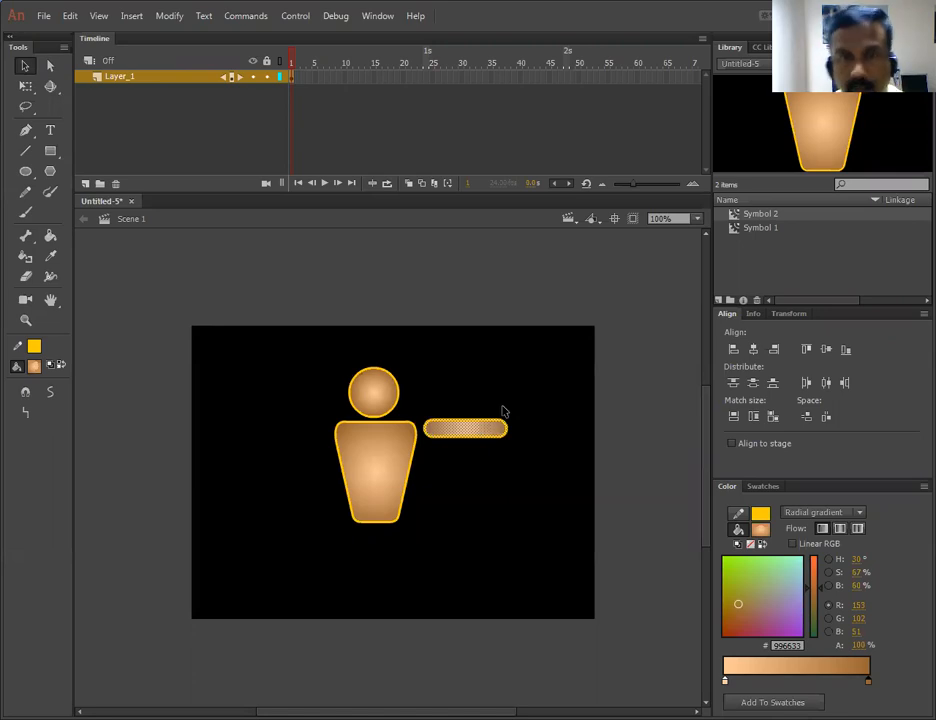
pyautogui.click(640, 297)
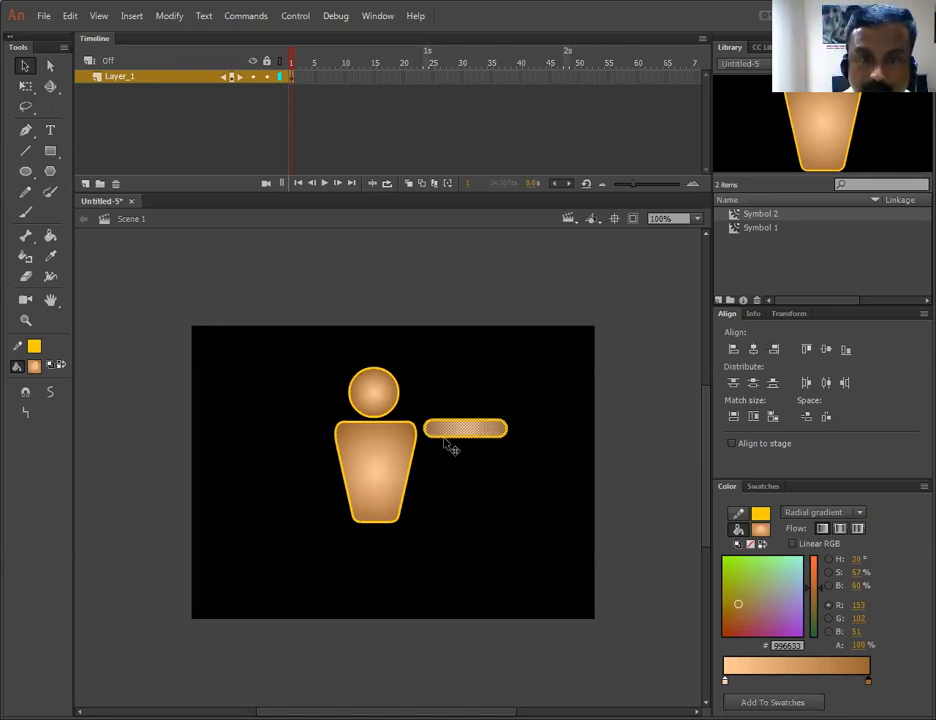
# Place the upper-arm segment as a symbol against the torso's shoulder and draw a slightly thinner rounded rectangle beyond it as the forearm
pyautogui.moveTo(451, 437); pyautogui.dragTo(442, 435)
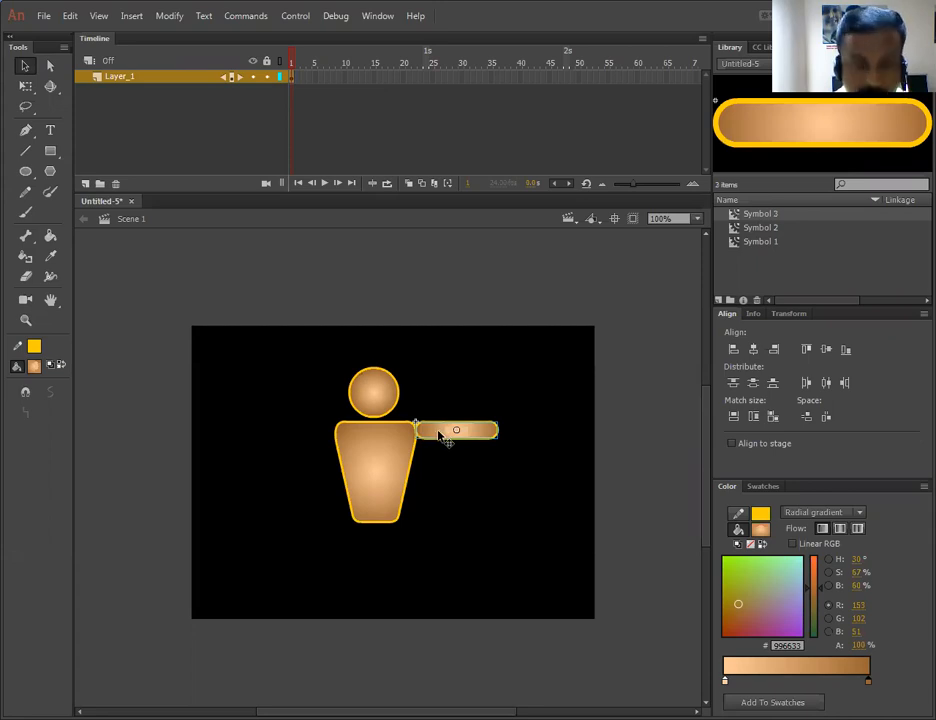
pyautogui.click(50, 151)
pyautogui.moveTo(501, 423); pyautogui.dragTo(582, 441)
pyautogui.click(25, 65)
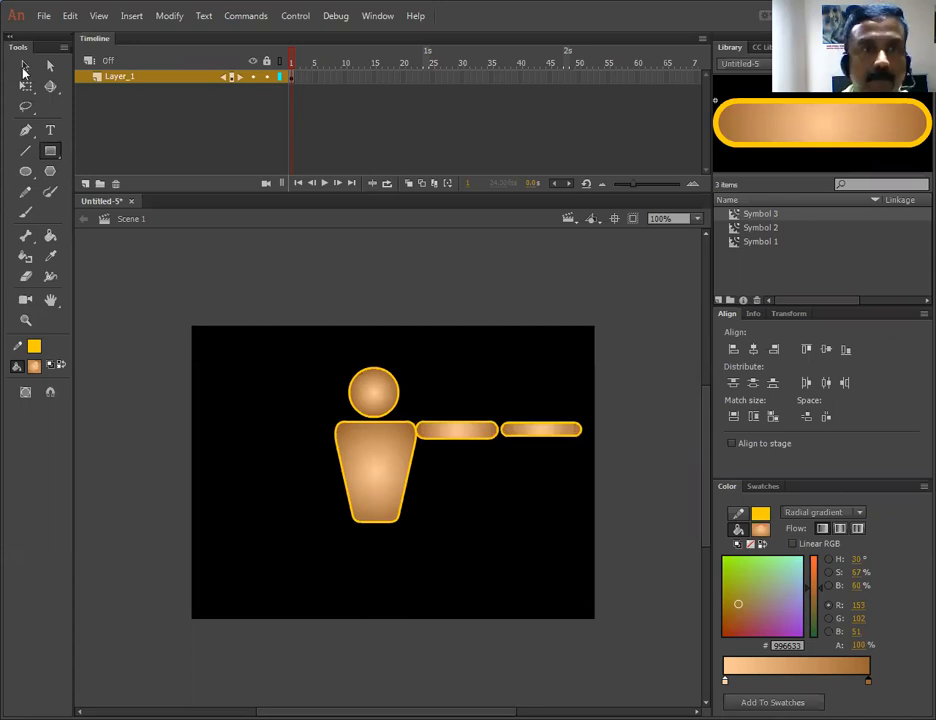
# Convert the forearm shape to a symbol and move it up against the end of the upper arm
pyautogui.click(535, 429)
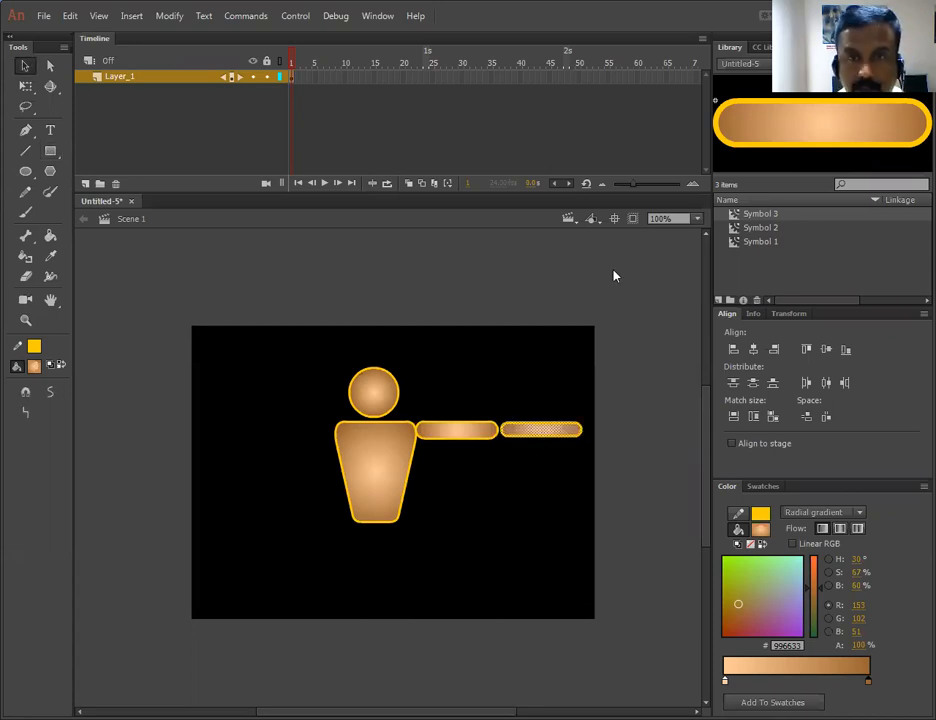
pyautogui.click(453, 432)
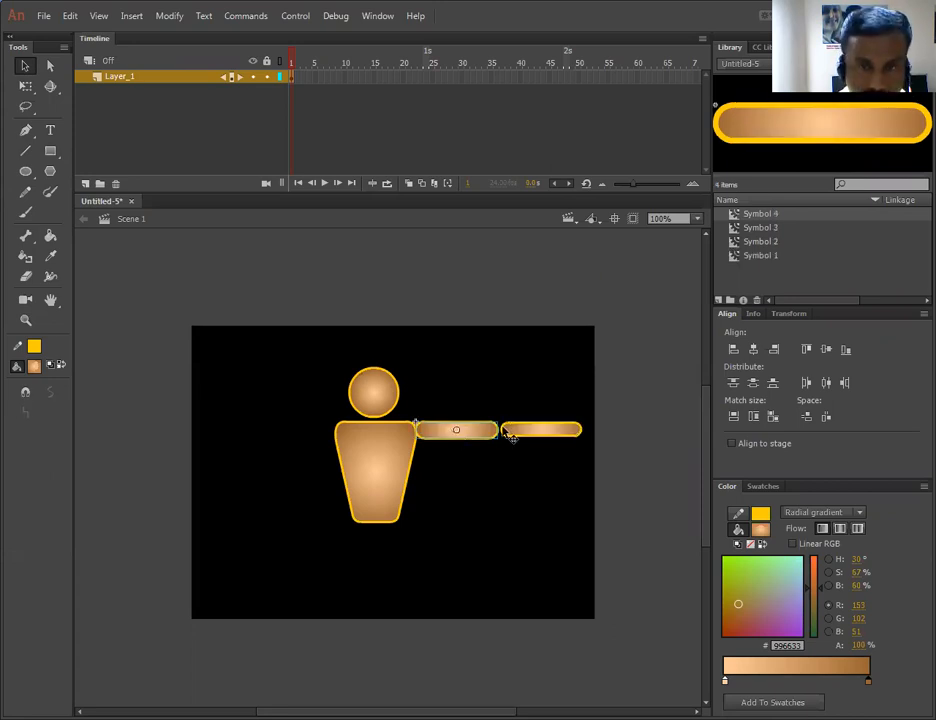
pyautogui.click(507, 430)
pyautogui.moveTo(524, 429); pyautogui.dragTo(521, 429)
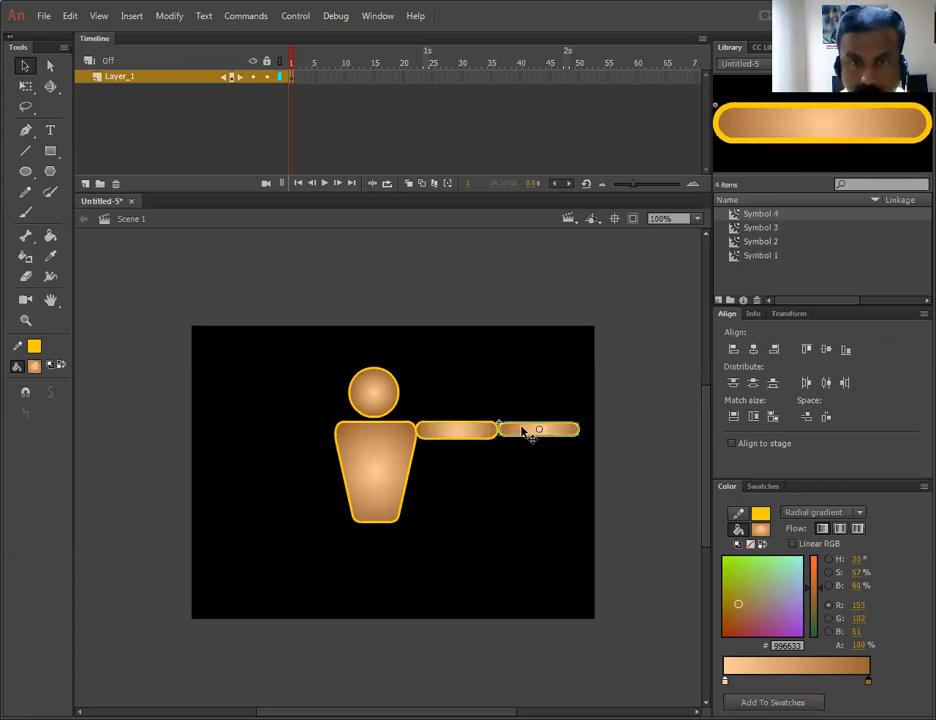
# Duplicate the upper arm and forearm onto the torso's opposite side, joined end to end at the shoulder
pyautogui.moveTo(460, 435); pyautogui.dragTo(288, 433)
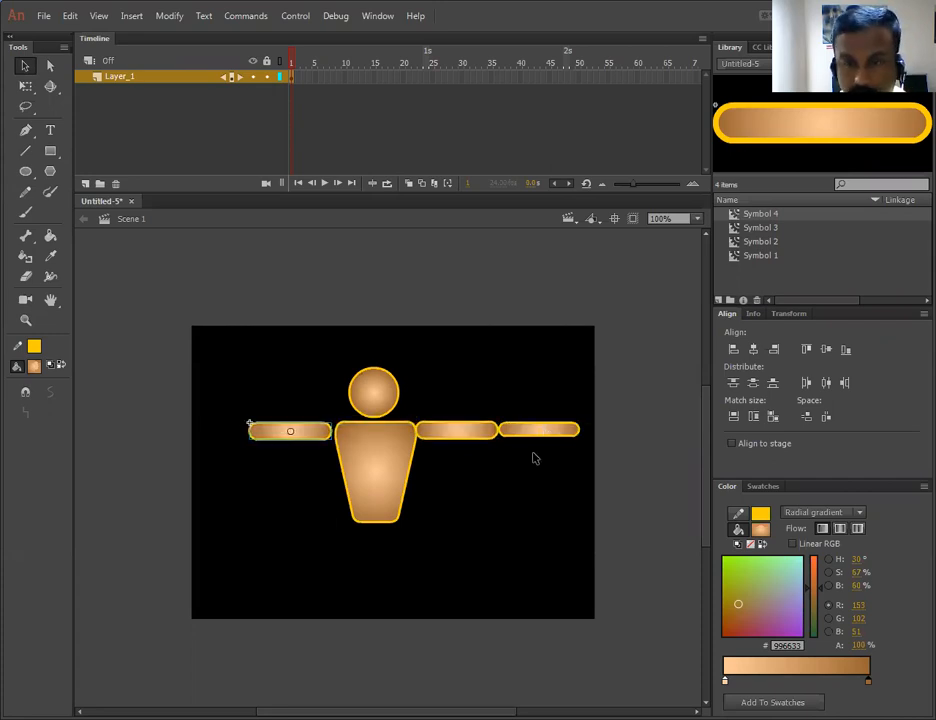
pyautogui.press('Right')
pyautogui.press('Right')
pyautogui.press('Right')
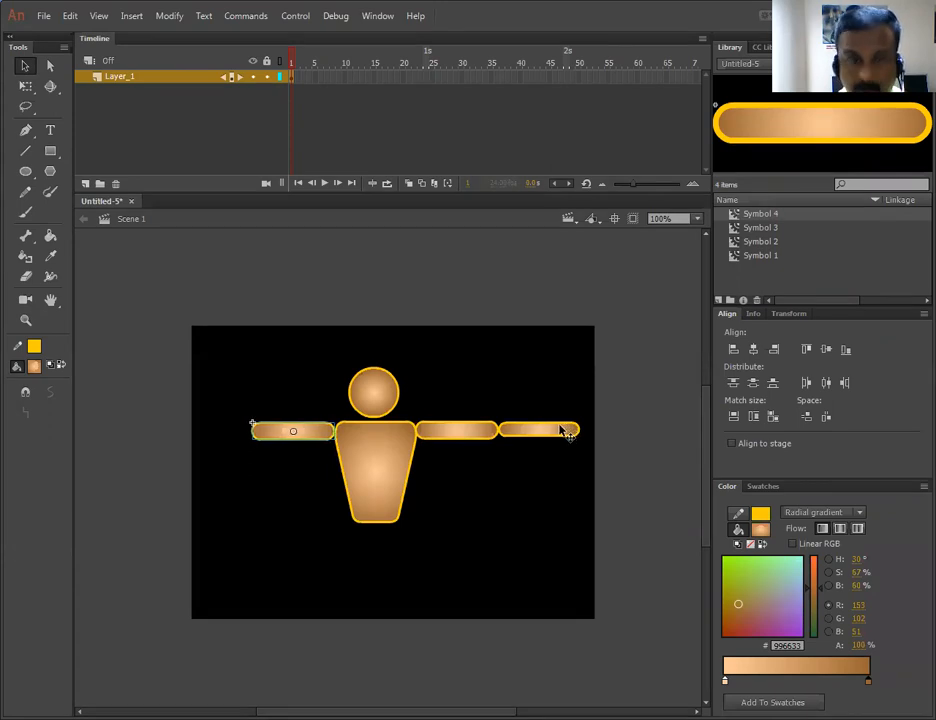
pyautogui.moveTo(560, 430); pyautogui.dragTo(232, 435)
pyautogui.click(504, 522)
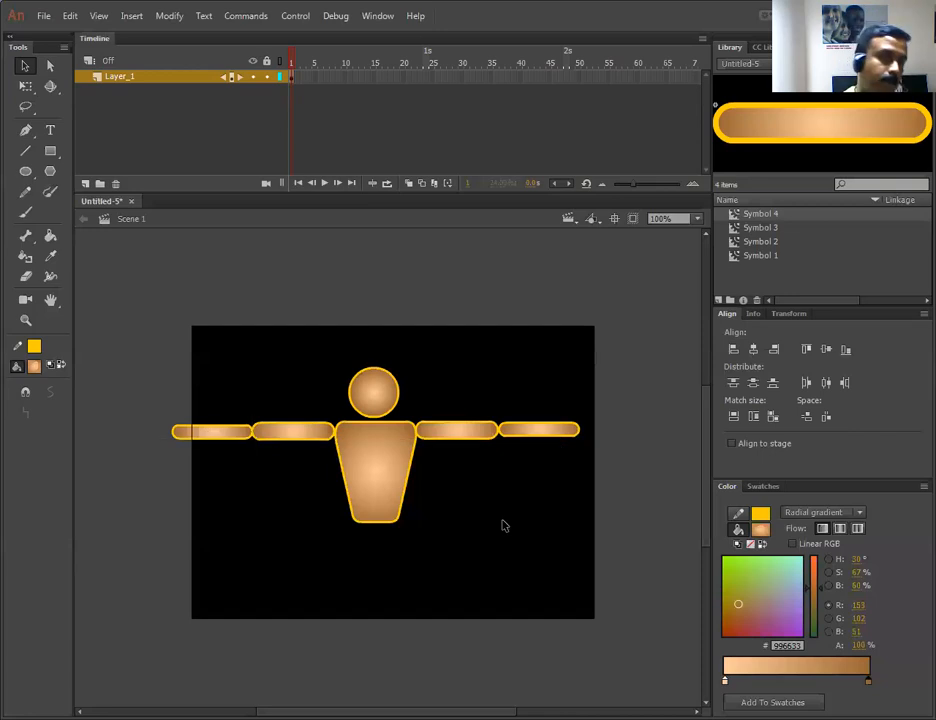
# Draw a small rounded rectangle beside the torso's waist as the pelvis, adjusting its corner radius while drawing
pyautogui.click(50, 152)
pyautogui.moveTo(448, 488)
pyautogui.mouseDown()
pyautogui.moveTo(510, 524)
pyautogui.moveTo(502, 524)
pyautogui.mouseUp()
pyautogui.press('Up')
pyautogui.press('Up')
pyautogui.press('Up')
pyautogui.press('Up')
pyautogui.press('Up')
pyautogui.press('Up')
pyautogui.press('Up')
pyautogui.press('Up')
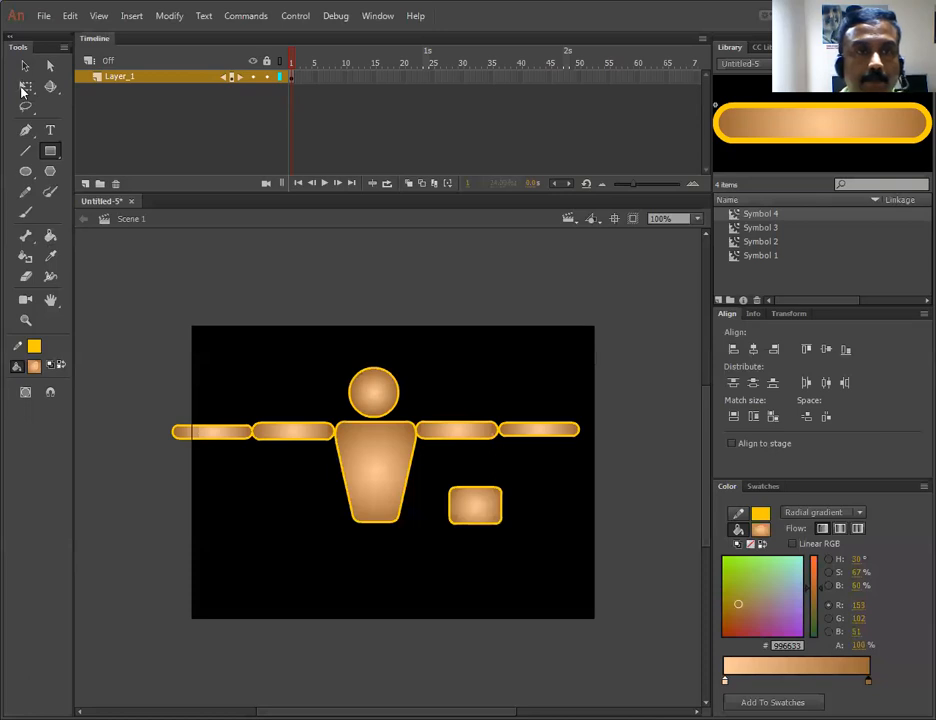
# Taper the pelvis shape with Free Transform so its lower edge is wider than its upper edge
pyautogui.press('q')
pyautogui.doubleClick(469, 503)
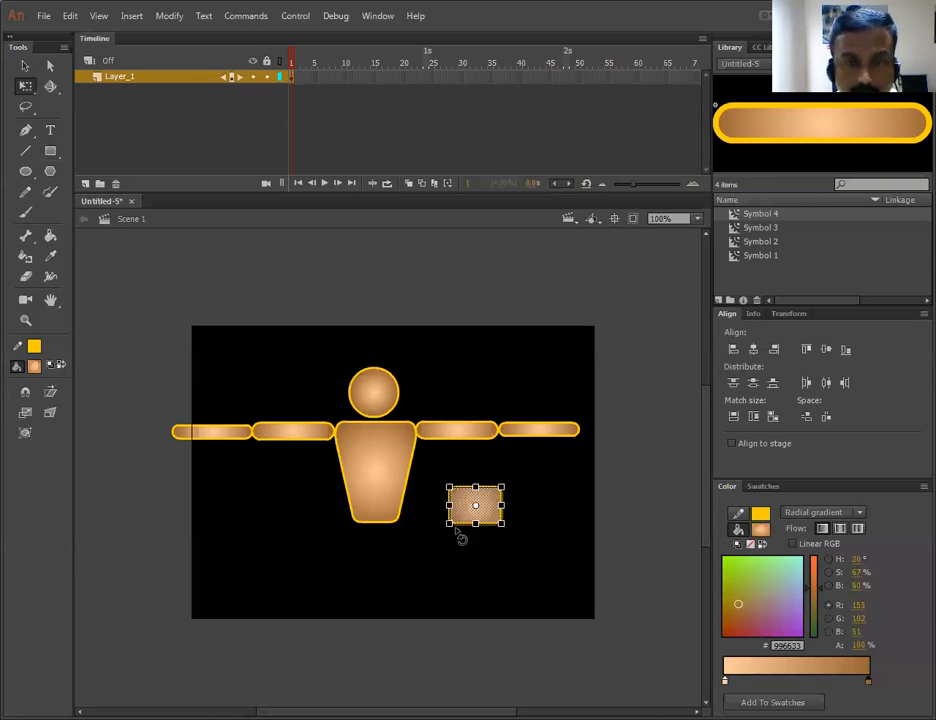
pyautogui.moveTo(442, 528); pyautogui.dragTo(436, 528)
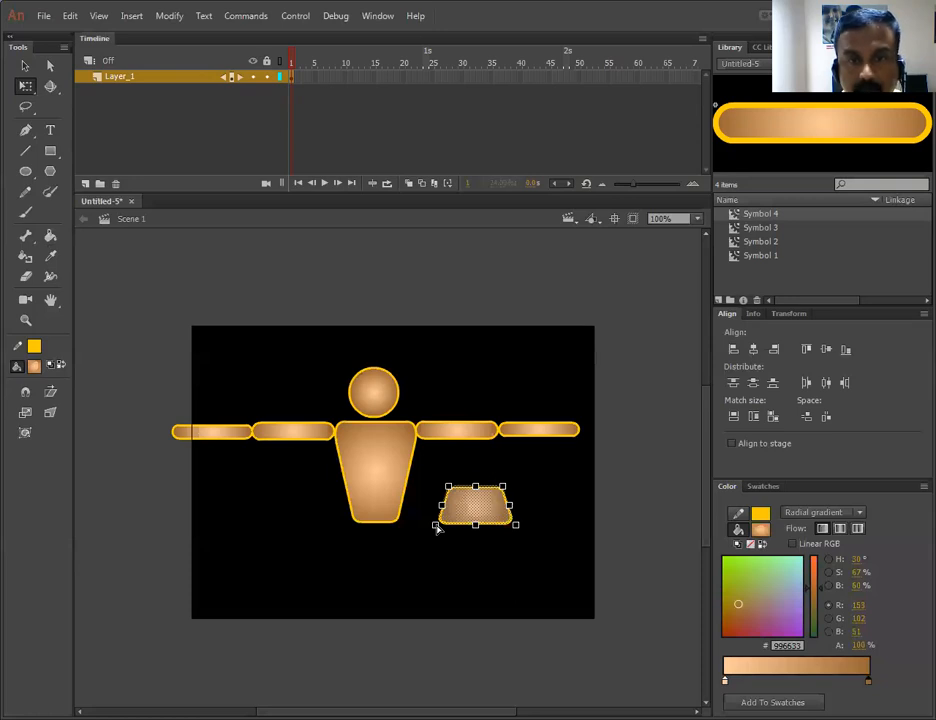
pyautogui.click(25, 65)
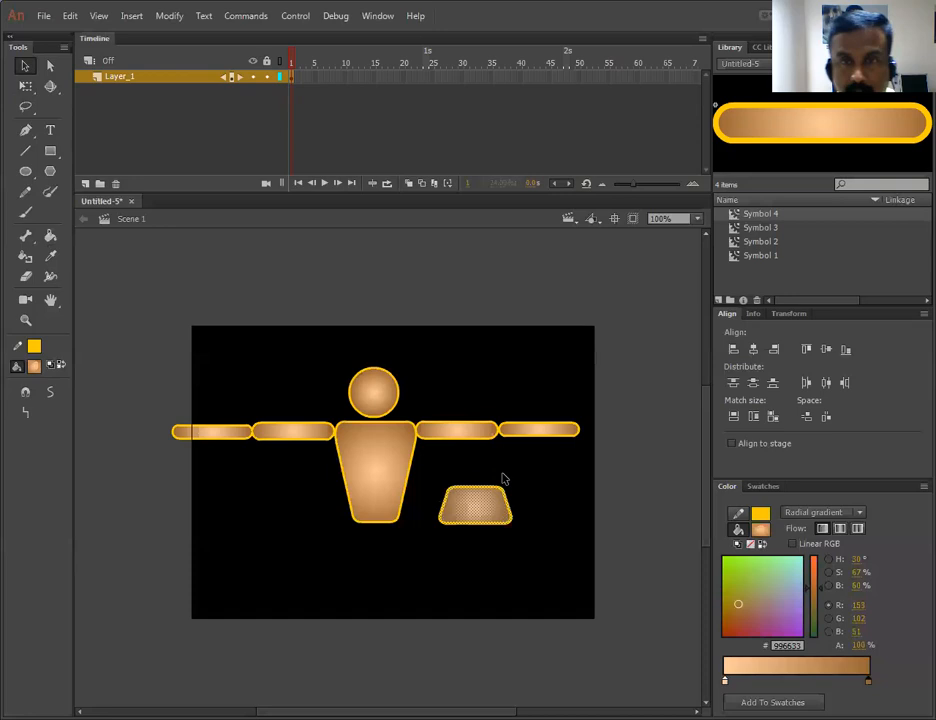
# Convert the pelvis shape to a symbol and position it directly beneath the torso's waist
pyautogui.press('F8')
pyautogui.press('Return')
pyautogui.moveTo(489, 511); pyautogui.dragTo(367, 538)
pyautogui.click(400, 505)
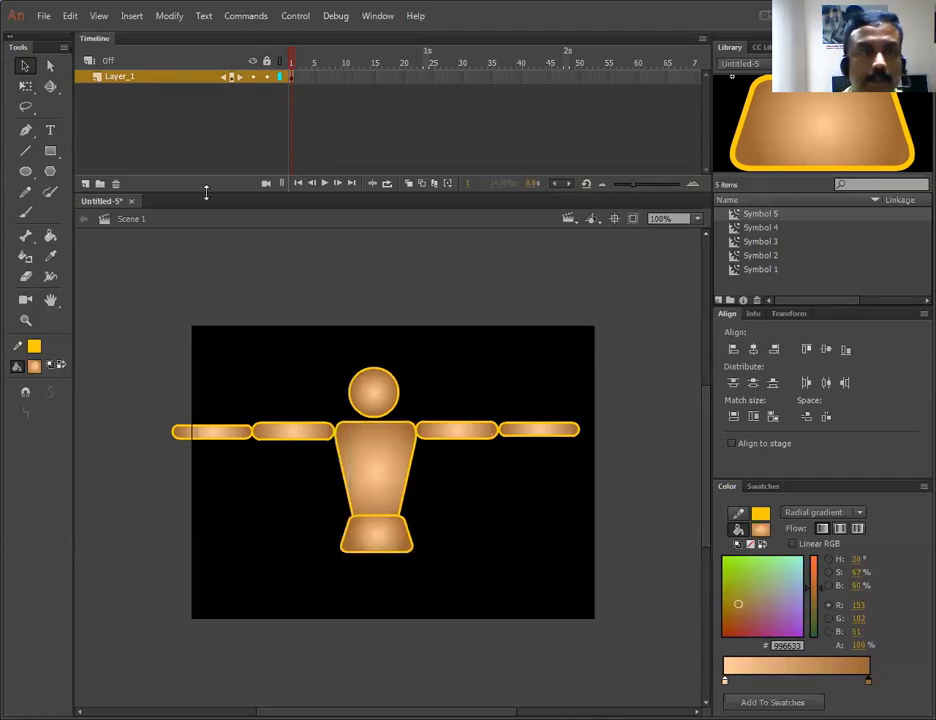
# Draw a vertical rounded rectangle below one half of the pelvis as the thigh
pyautogui.click(50, 150)
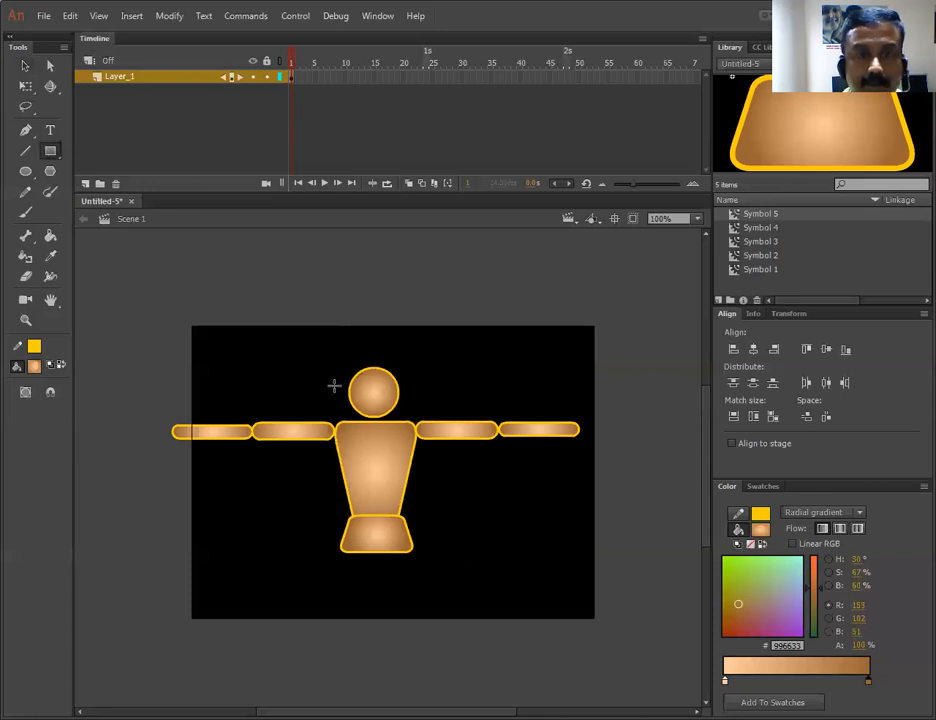
pyautogui.scroll(-2, 312, 289)
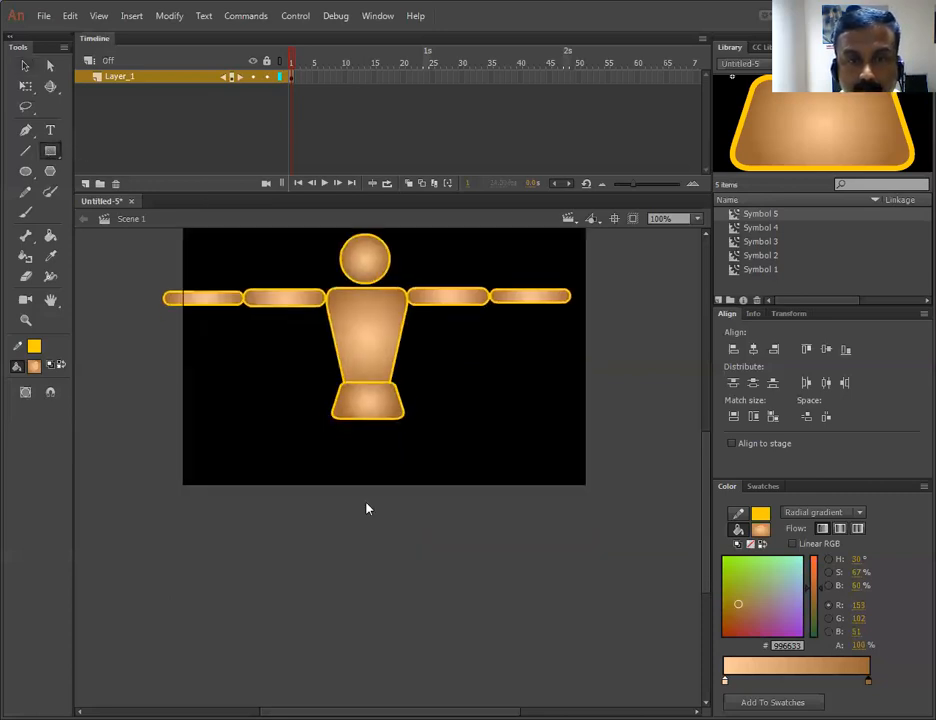
pyautogui.moveTo(332, 428); pyautogui.dragTo(363, 519)
pyautogui.press('Down')
pyautogui.click(25, 68)
pyautogui.click(374, 410)
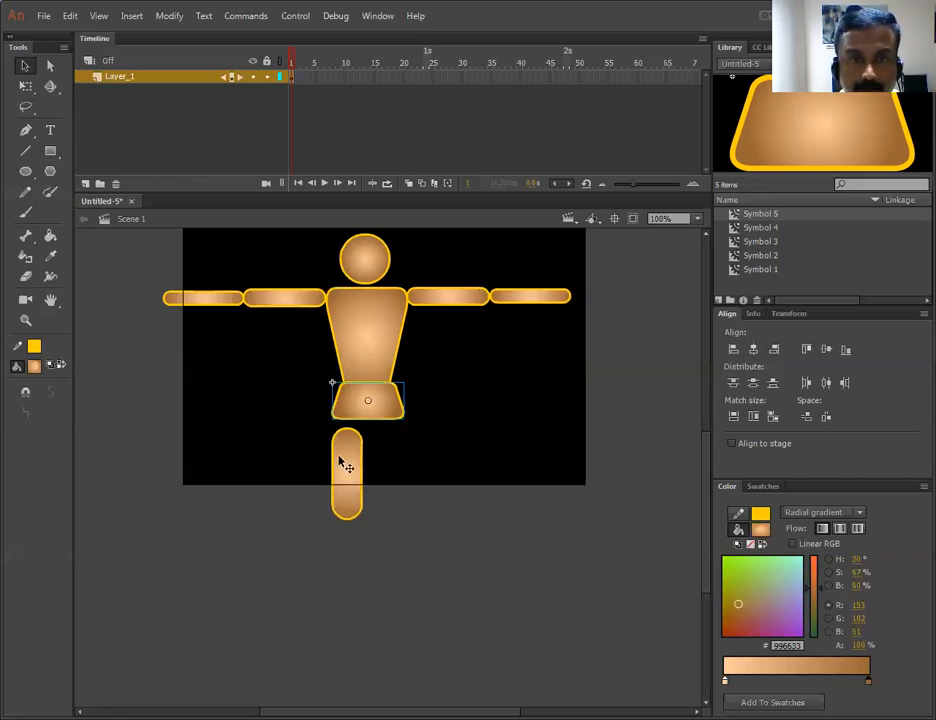
# Convert the thigh shape to a symbol and move it up against the pelvis's lower edge
pyautogui.click(344, 462)
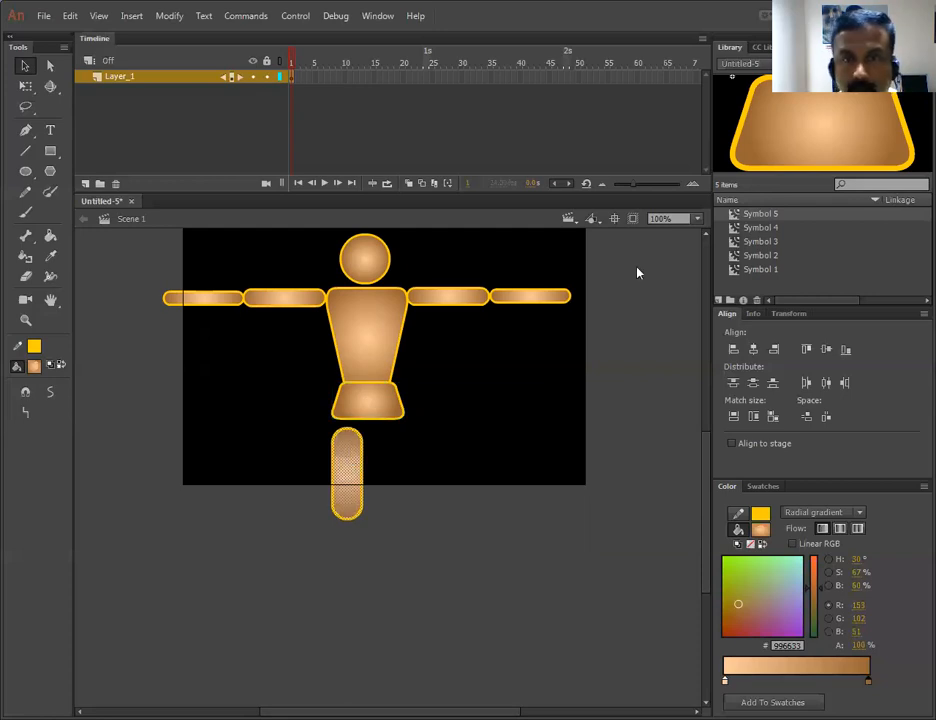
pyautogui.click(637, 268)
pyautogui.moveTo(350, 464); pyautogui.dragTo(356, 454)
pyautogui.click(442, 396)
# Draw a slimmer vertical rounded rectangle below the thigh as the shin, convert it to a symbol and join it to the thigh
pyautogui.click(49, 150)
pyautogui.moveTo(341, 518); pyautogui.dragTo(366, 617)
pyautogui.click(25, 65)
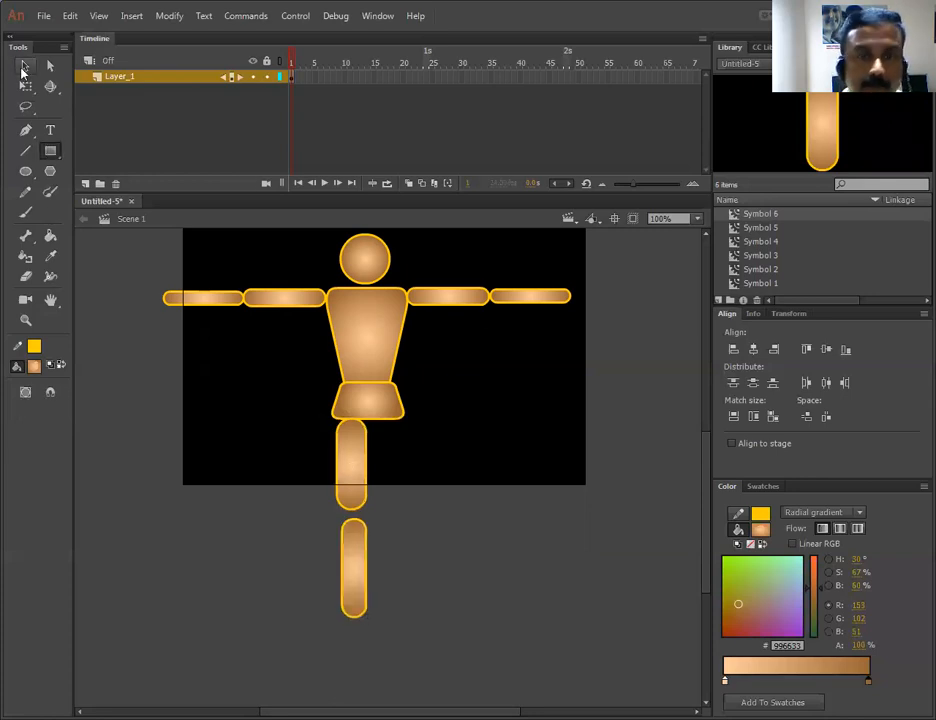
pyautogui.click(357, 556)
pyautogui.doubleClick(357, 550)
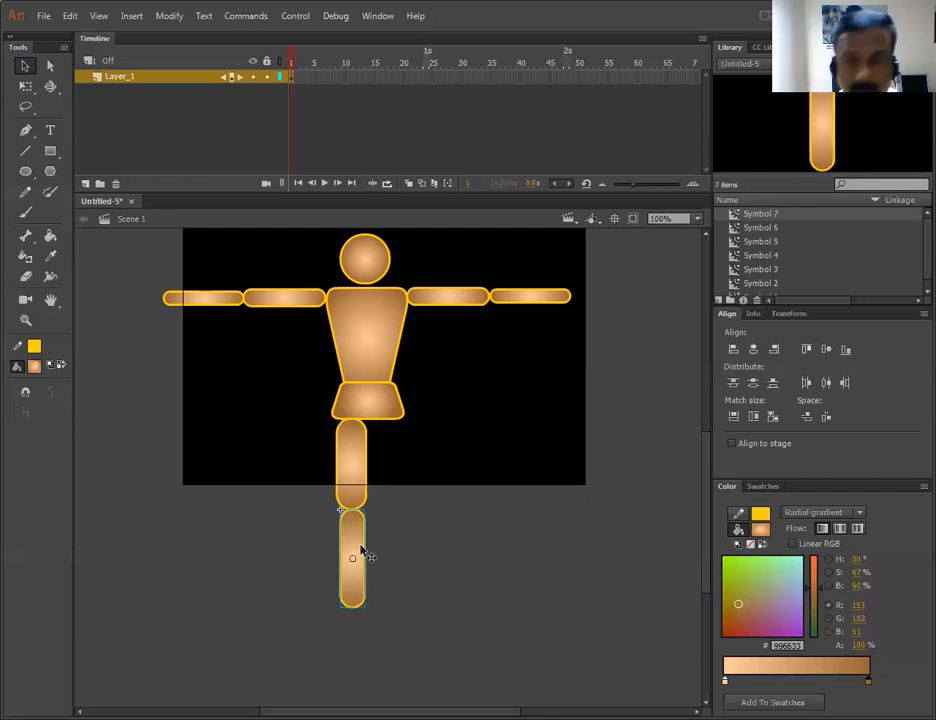
pyautogui.click(397, 548)
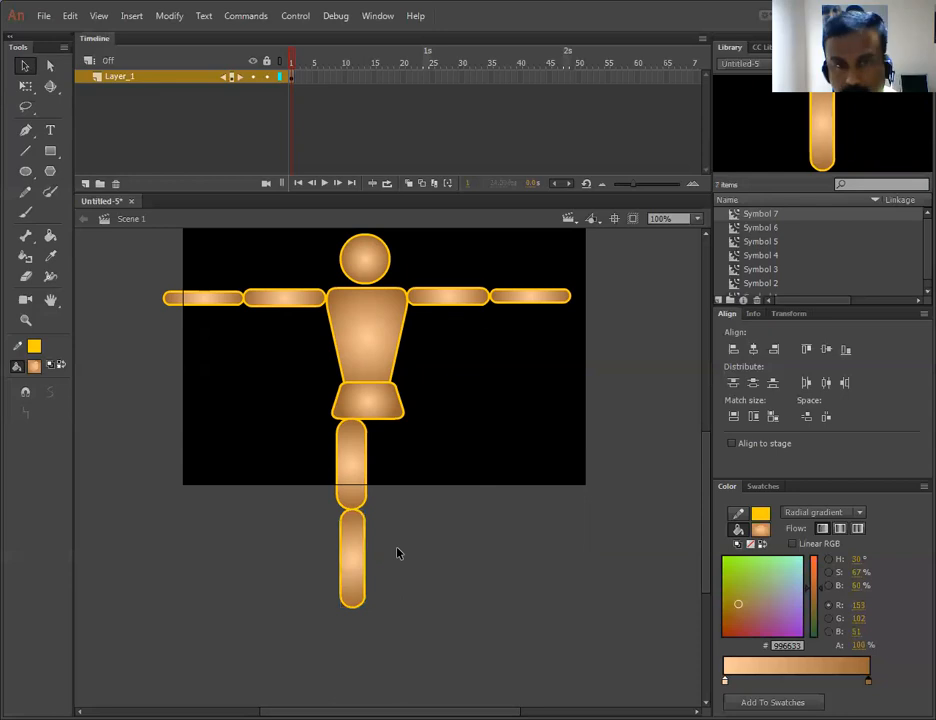
# Duplicate the thigh and shin beside the first leg and nudge the copied shin into line under its thigh
pyautogui.hotkey('ctrl', 'z')
pyautogui.moveTo(292, 538); pyautogui.dragTo(383, 488)
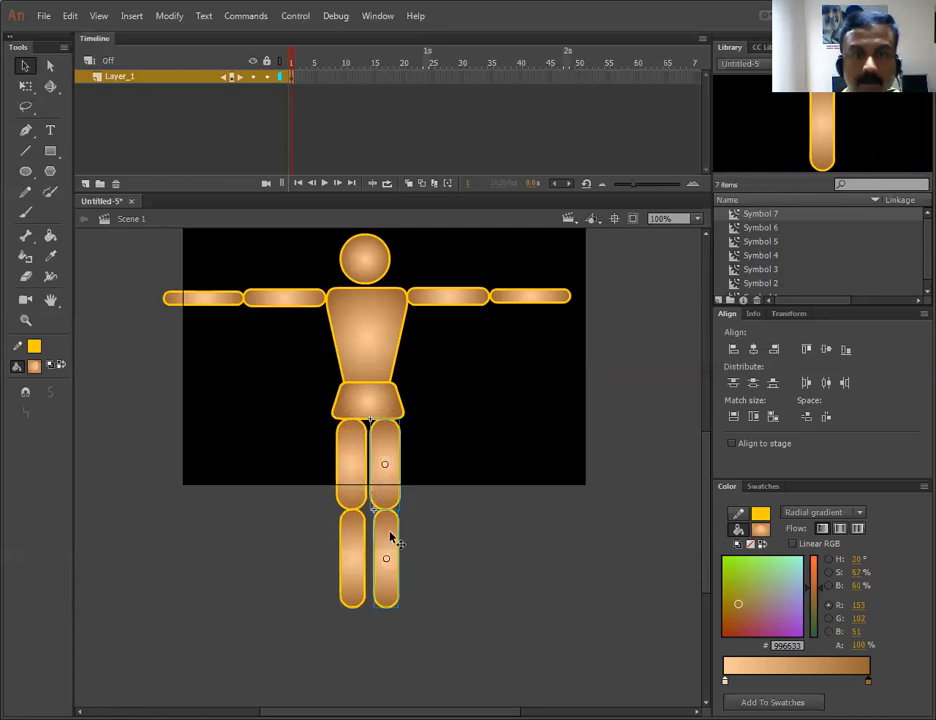
pyautogui.click(395, 533)
pyautogui.press('Left')
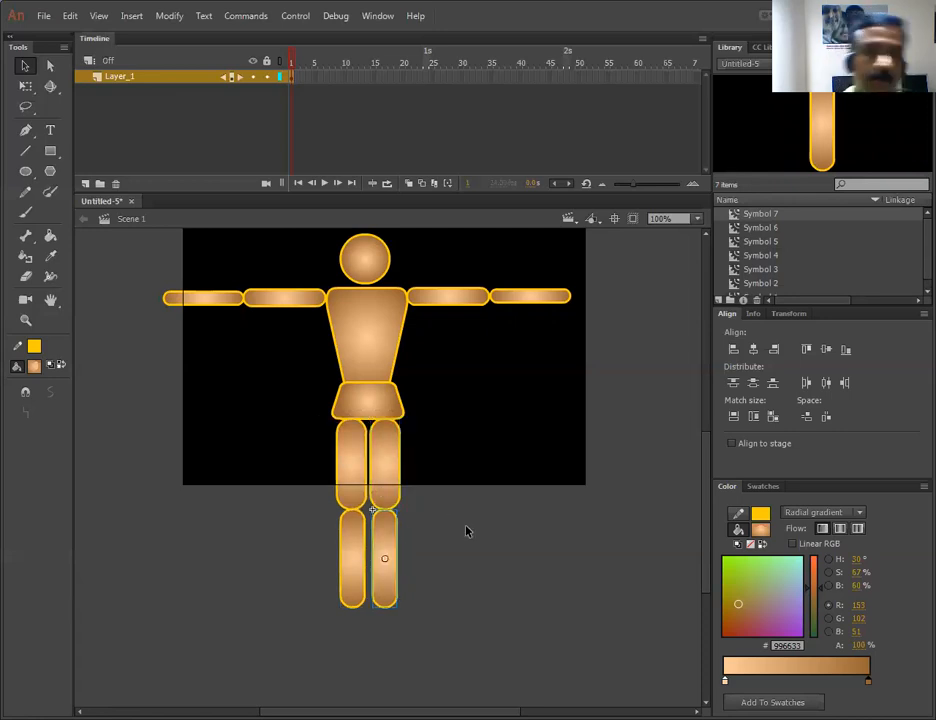
# Select the whole figure, scale it down proportionally with Free Transform and move it up so it fits on the stage
pyautogui.click(543, 418)
pyautogui.moveTo(525, 405); pyautogui.dragTo(503, 450)
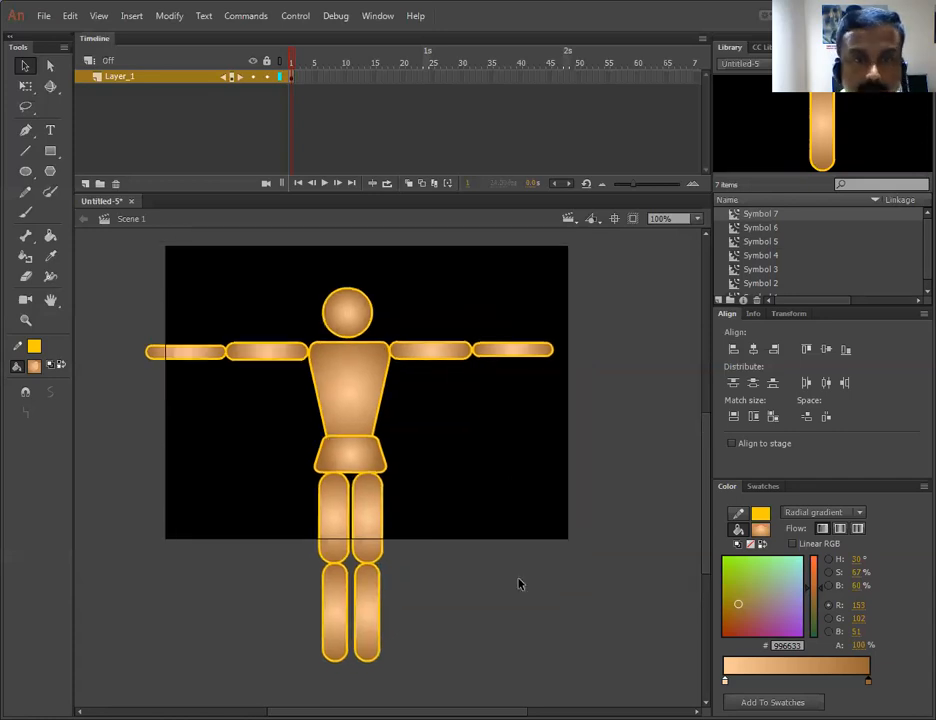
pyautogui.moveTo(636, 681); pyautogui.dragTo(60, 178)
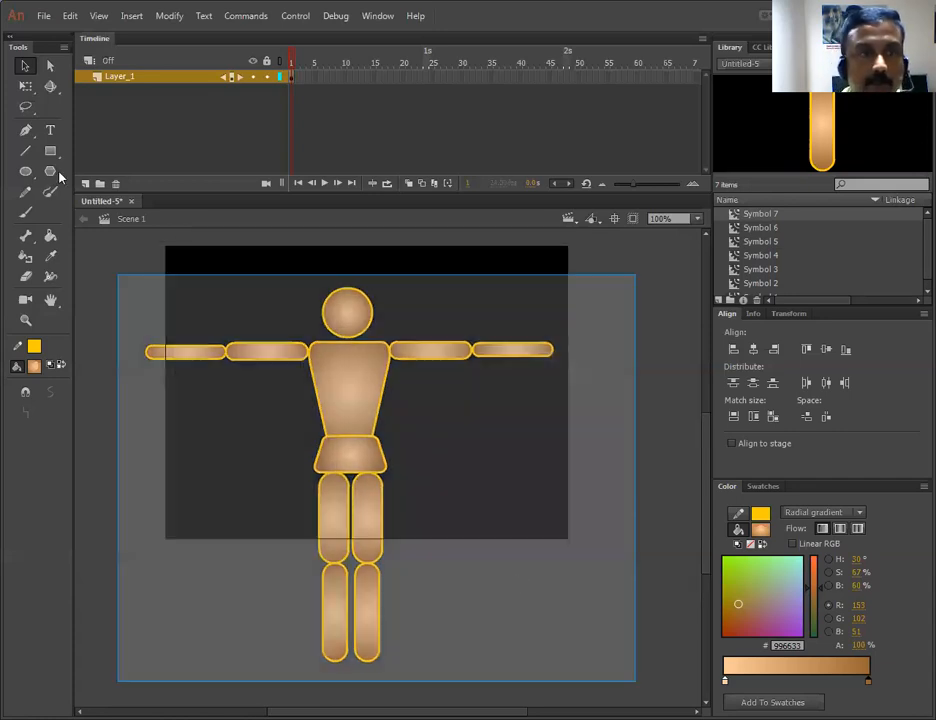
pyautogui.click(25, 88)
pyautogui.moveTo(552, 287); pyautogui.dragTo(475, 357)
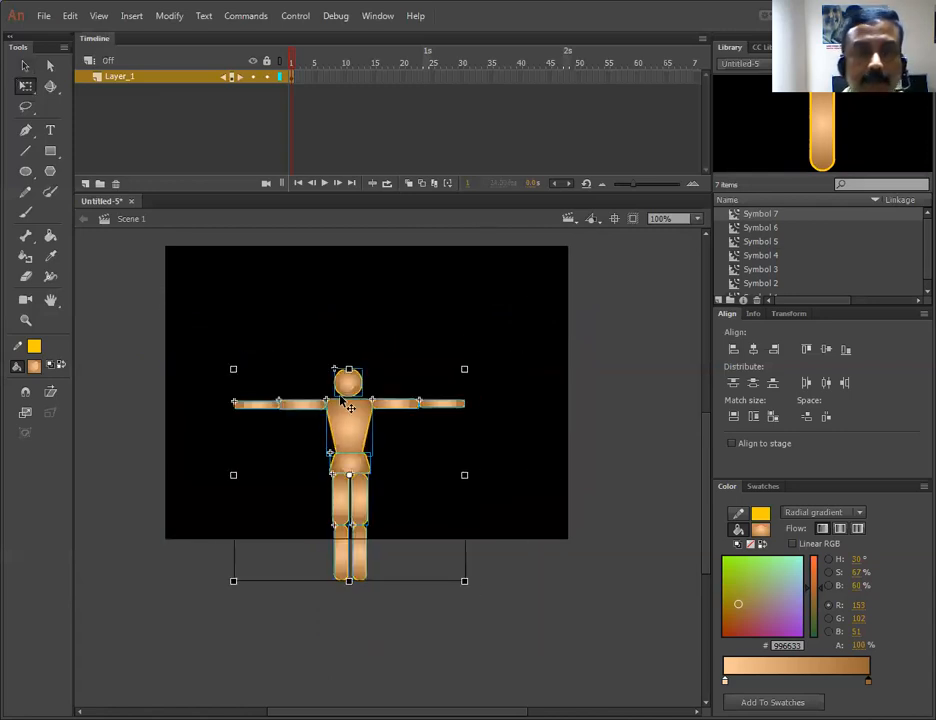
pyautogui.press('v')
pyautogui.moveTo(352, 362); pyautogui.dragTo(365, 283)
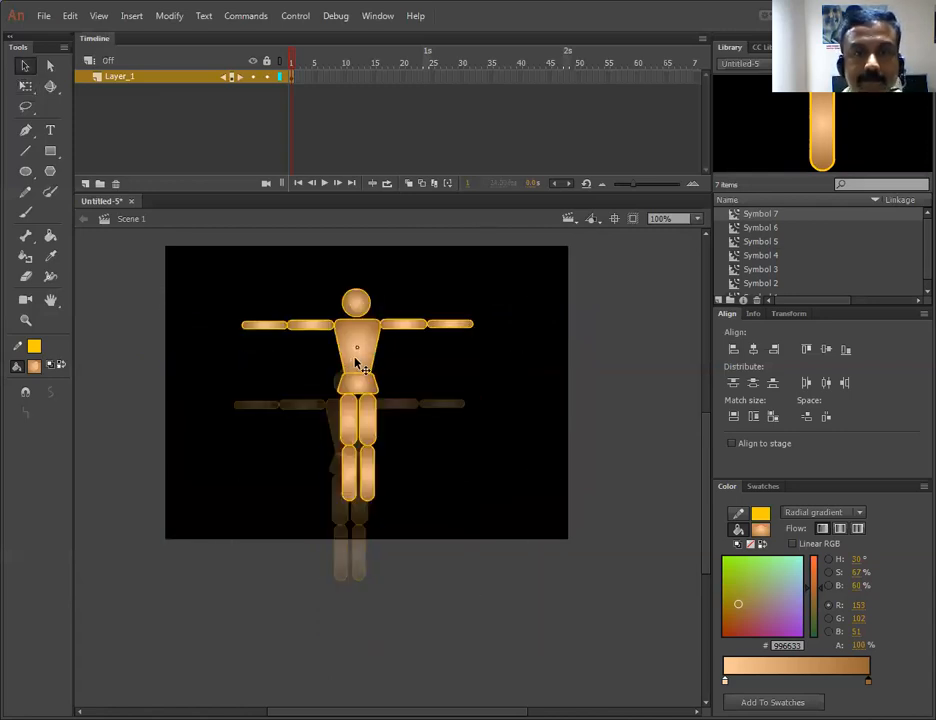
pyautogui.click(463, 429)
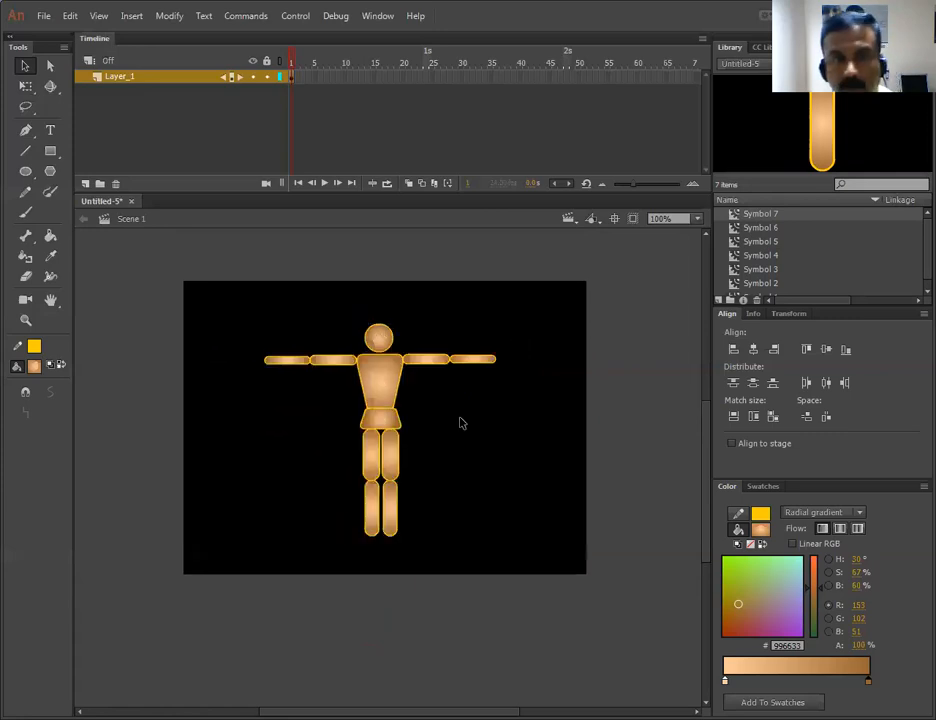
# Draw a small circle as a hand, convert it to a symbol and place it at the end of one forearm
pyautogui.hotkey('ctrl', '=')
pyautogui.click(27, 172)
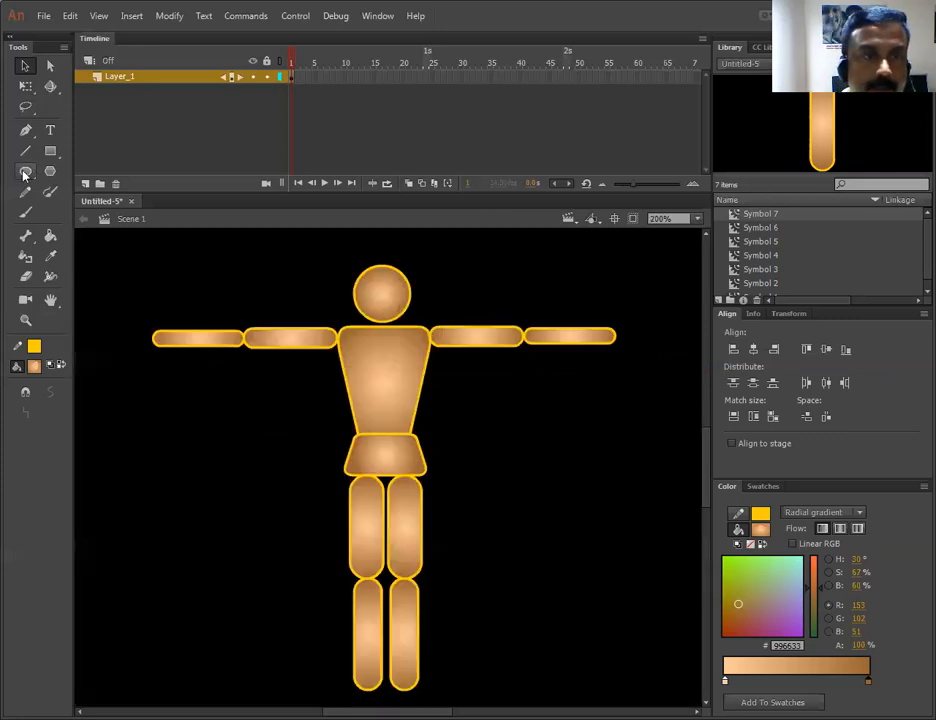
pyautogui.moveTo(194, 419); pyautogui.dragTo(216, 441)
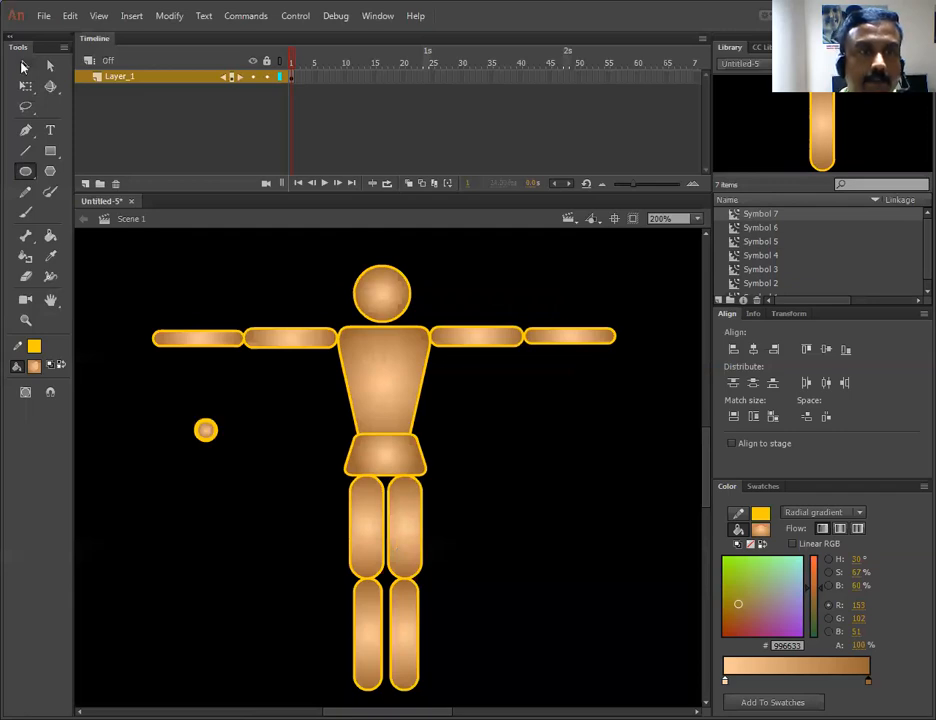
pyautogui.press('v')
pyautogui.moveTo(168, 396); pyautogui.dragTo(282, 458)
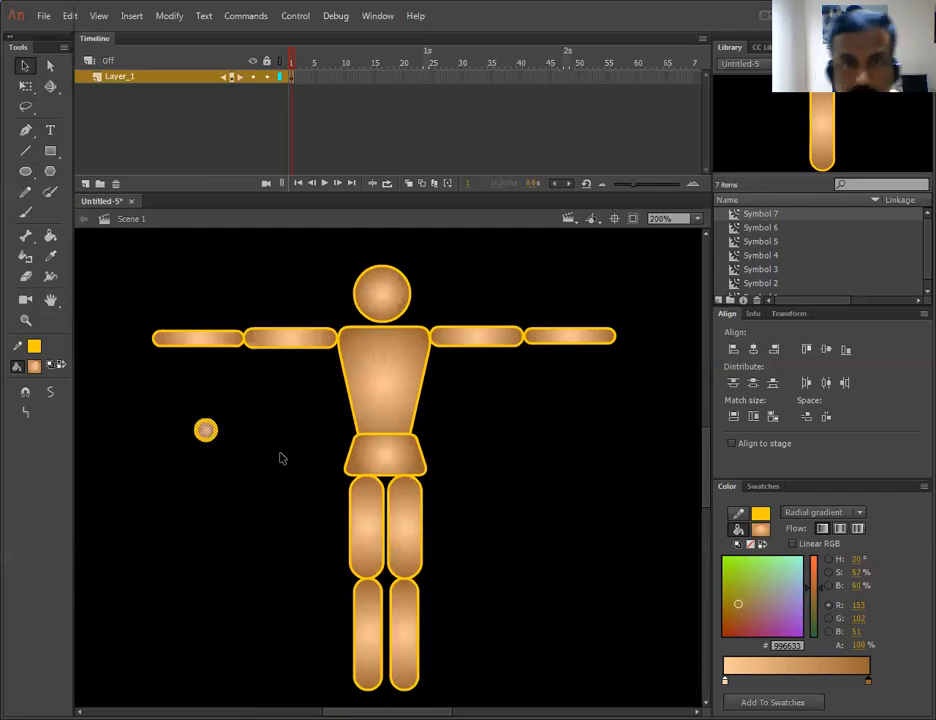
pyautogui.moveTo(215, 432); pyautogui.dragTo(152, 347)
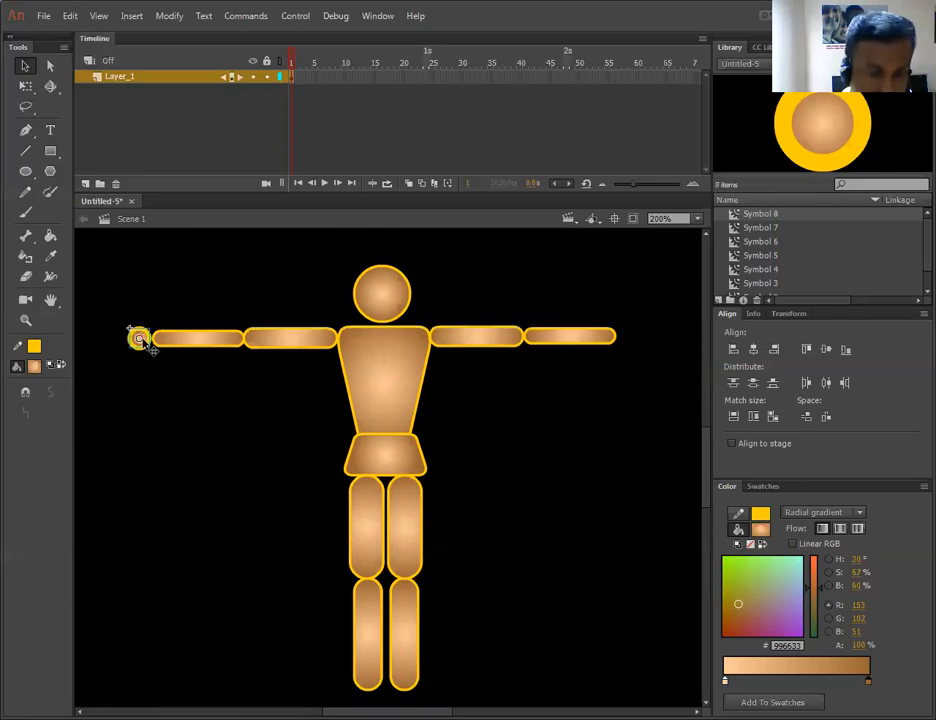
# Duplicate the hand circle onto the end of the other forearm and beneath both shins as feet
pyautogui.moveTo(609, 336); pyautogui.dragTo(632, 337)
pyautogui.moveTo(631, 338); pyautogui.dragTo(270, 590)
pyautogui.scroll(-5, 288, 460)
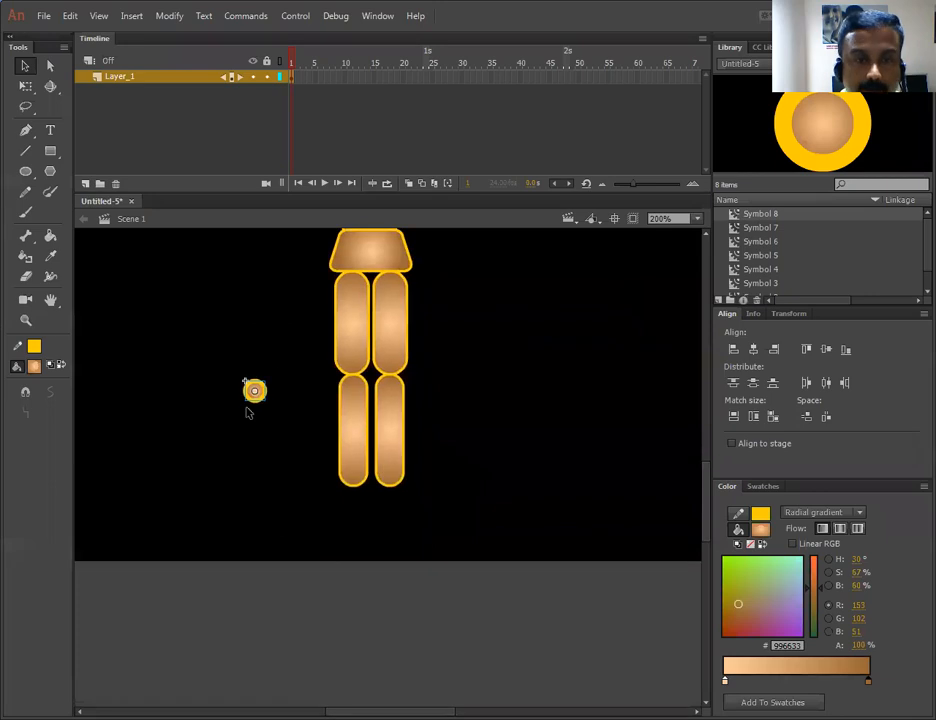
pyautogui.moveTo(251, 403); pyautogui.dragTo(410, 493)
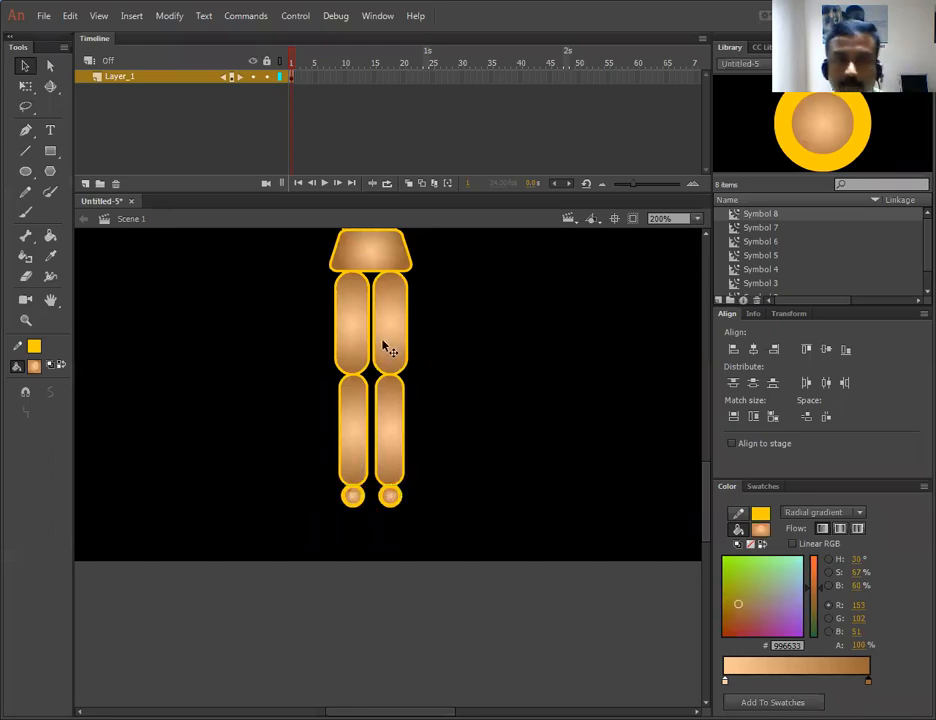
pyautogui.hotkey('ctrl', '-')
pyautogui.moveTo(443, 416); pyautogui.dragTo(432, 489)
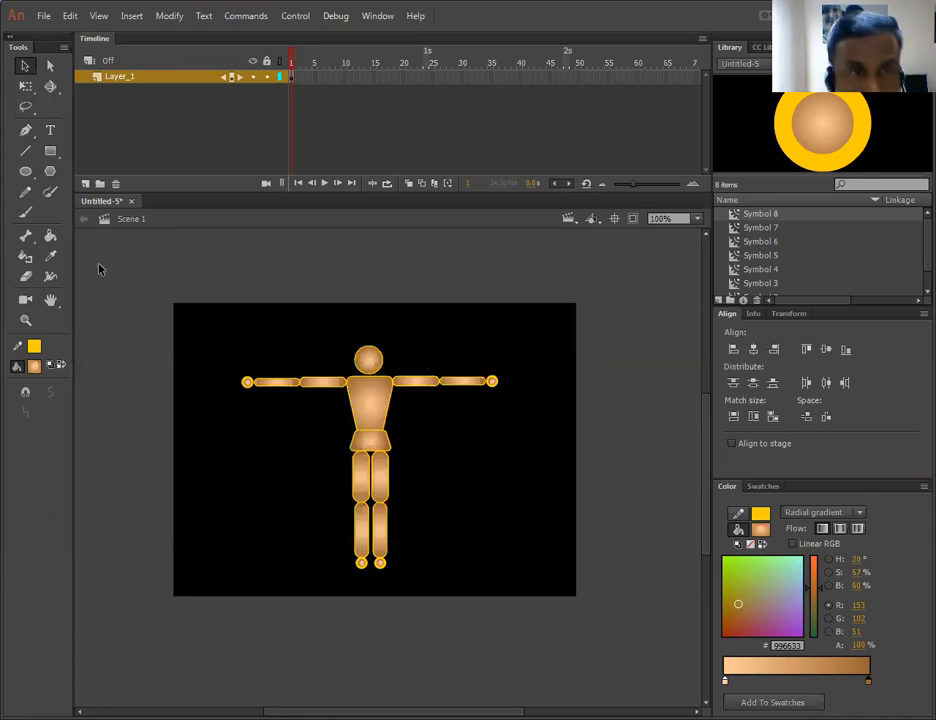
pyautogui.click(51, 303)
pyautogui.hotkey('ctrl', '2')
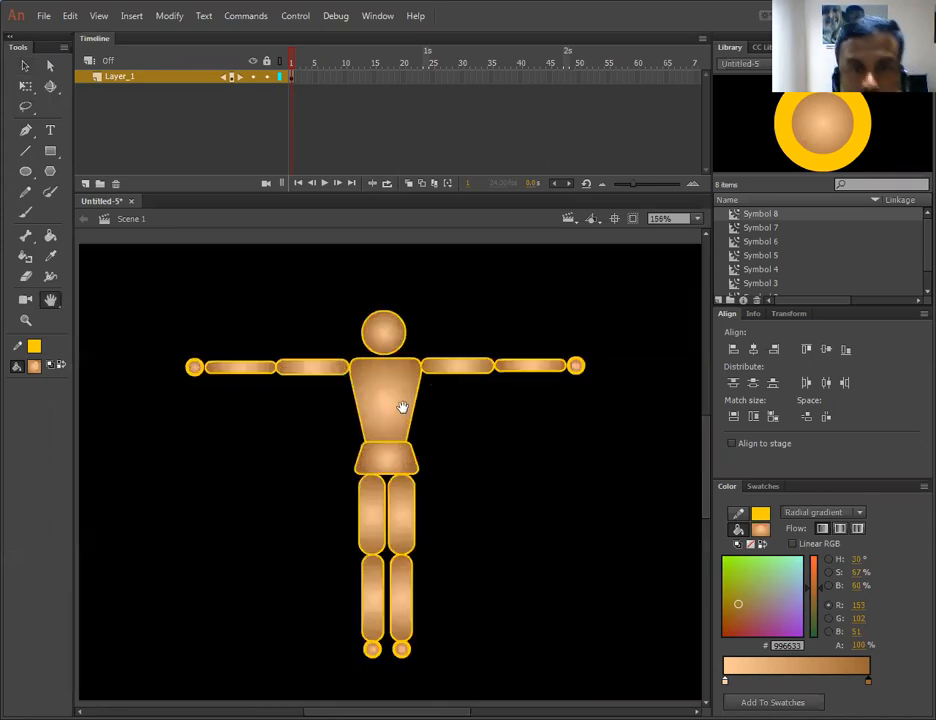
# Rig the upper body with the Bone tool, linking the torso to the head and through both arms to the hands
pyautogui.moveTo(480, 490); pyautogui.dragTo(491, 434)
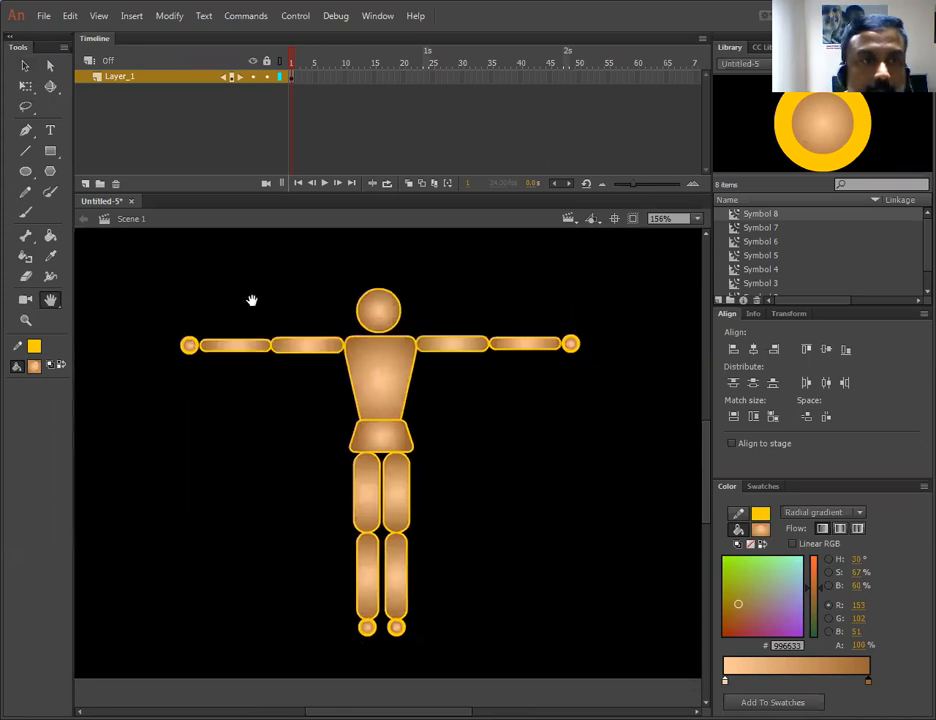
pyautogui.click(27, 236)
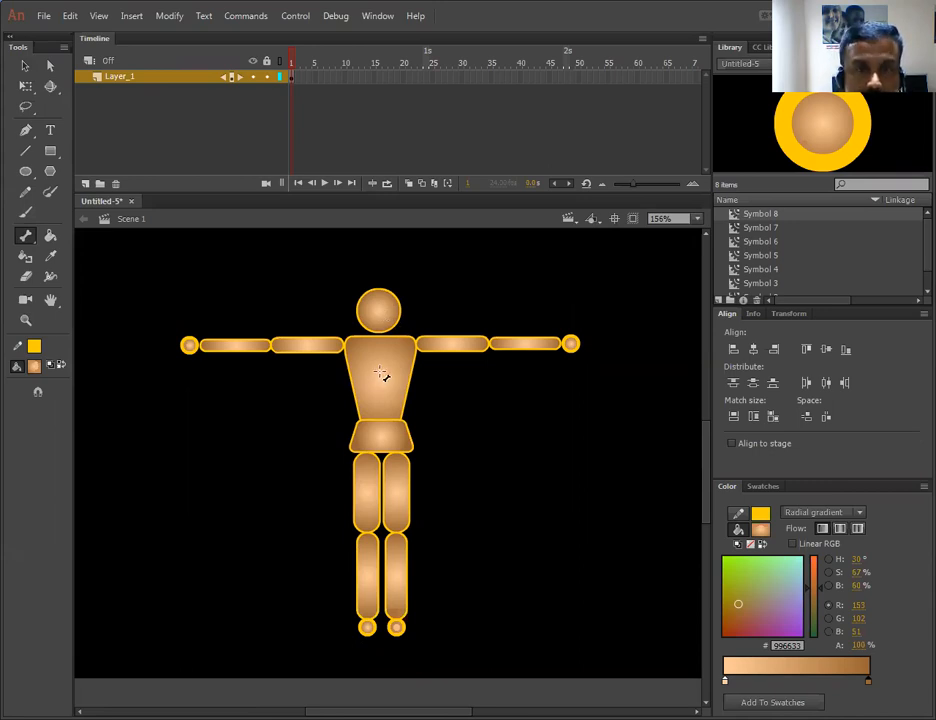
pyautogui.moveTo(381, 374); pyautogui.dragTo(380, 328)
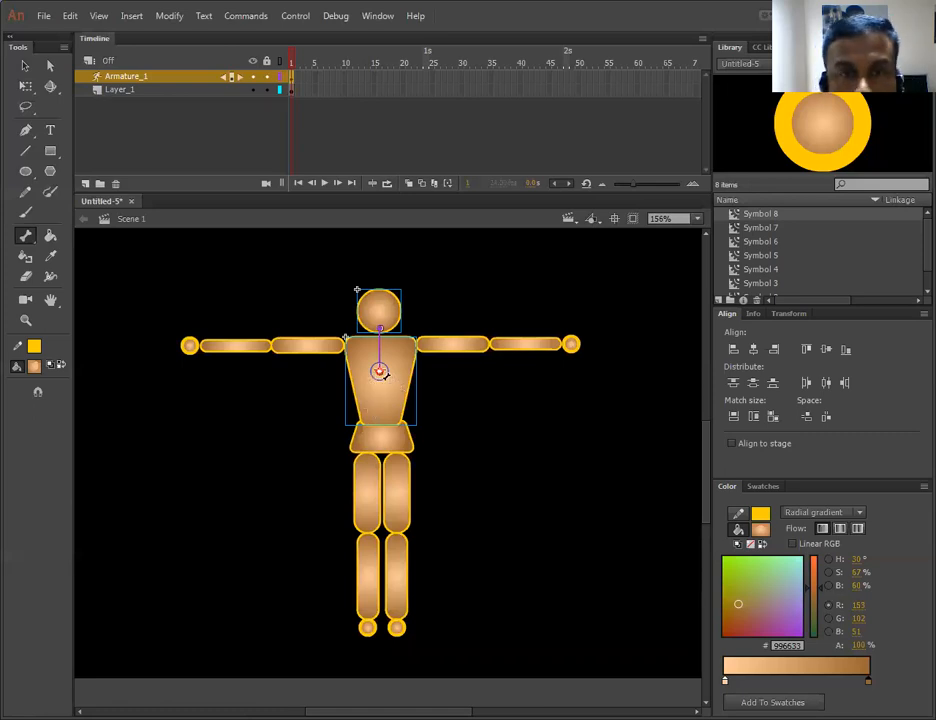
pyautogui.moveTo(380, 371); pyautogui.dragTo(570, 344)
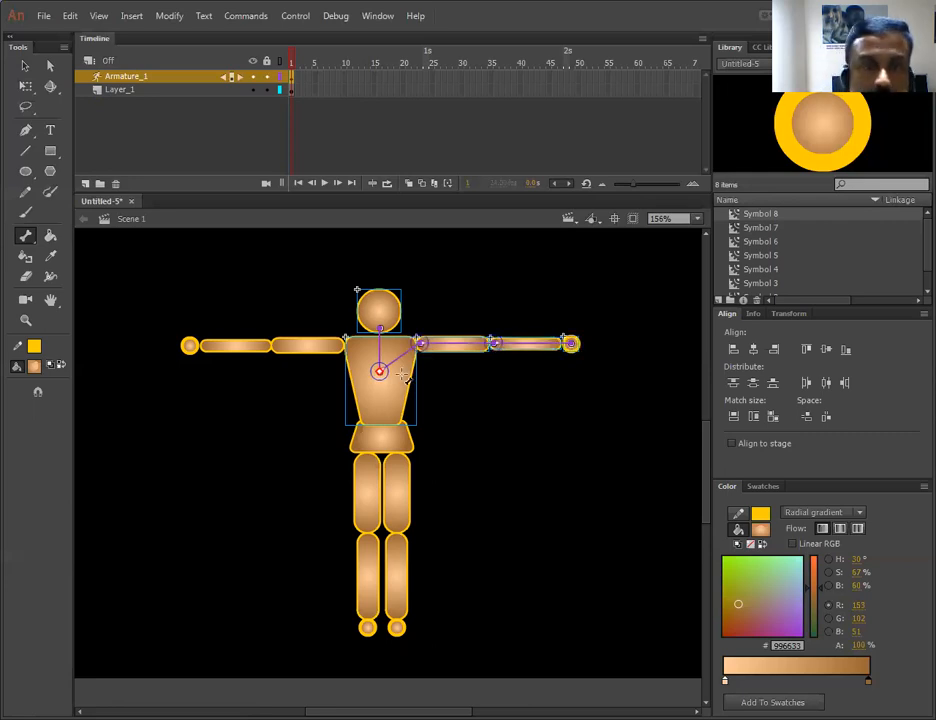
pyautogui.moveTo(387, 376); pyautogui.dragTo(189, 346)
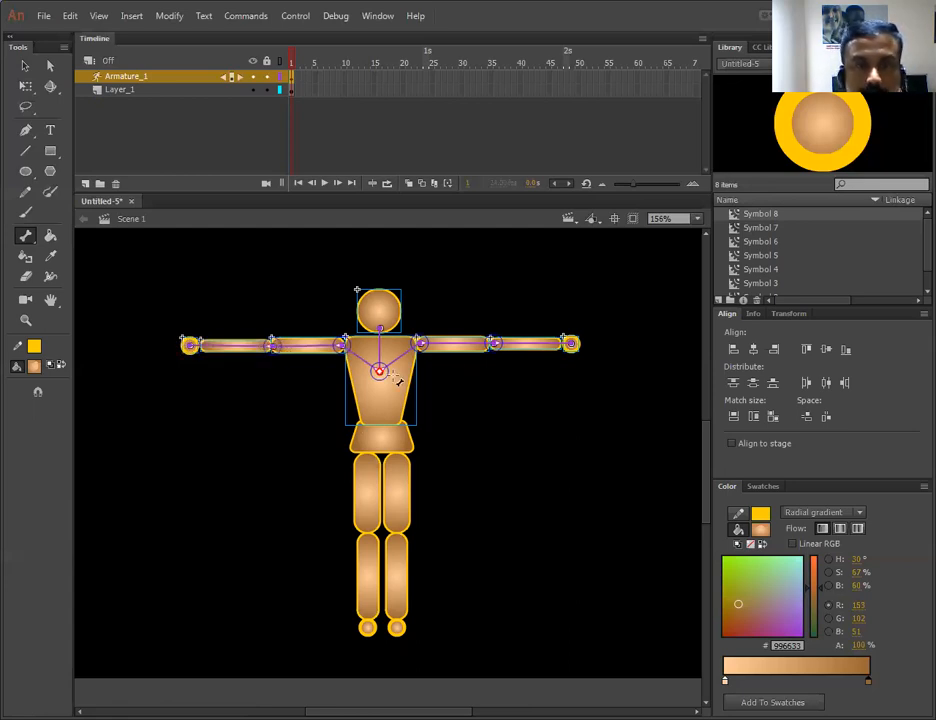
# Add bones from the torso through the pelvis and down both thighs and shins to the feet
pyautogui.moveTo(386, 381); pyautogui.dragTo(366, 458)
pyautogui.moveTo(367, 533); pyautogui.dragTo(367, 625)
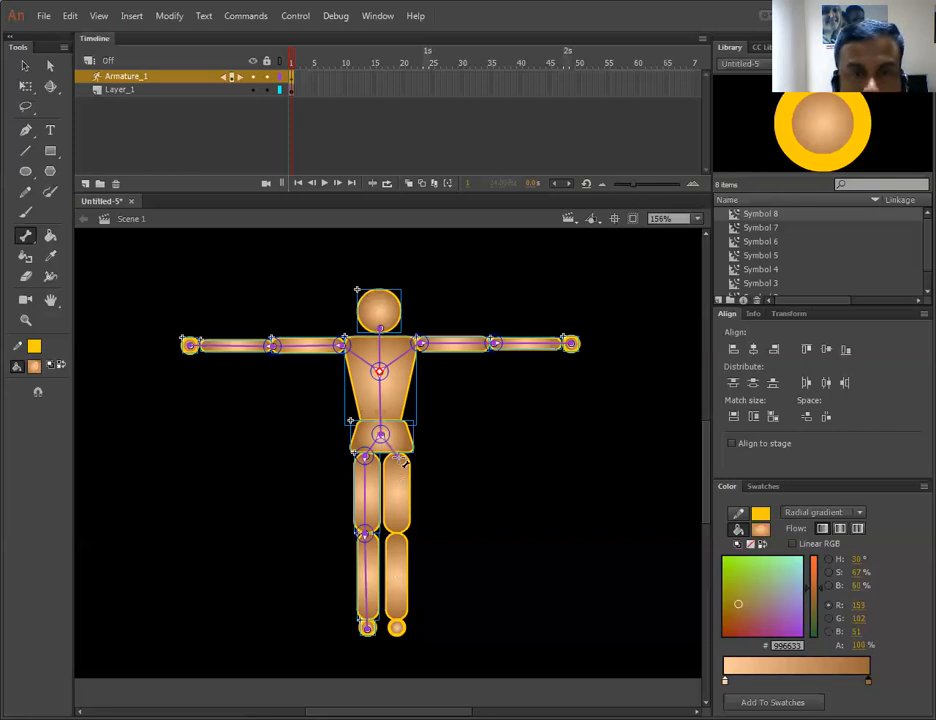
pyautogui.moveTo(398, 457); pyautogui.dragTo(400, 632)
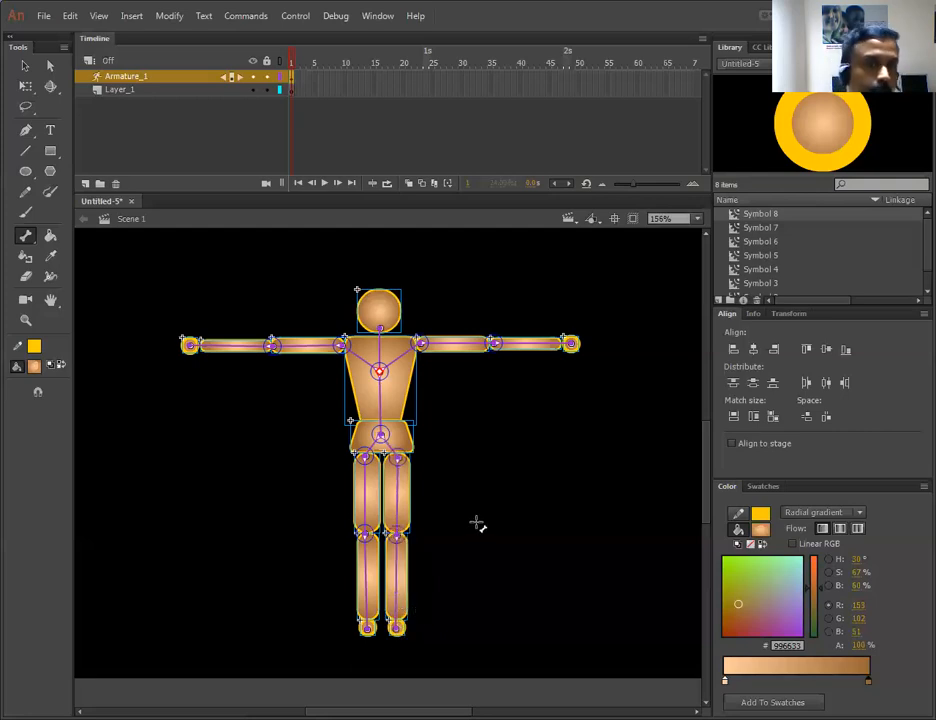
# Delete the empty Layer_1, leaving only the armature layer
pyautogui.press('v')
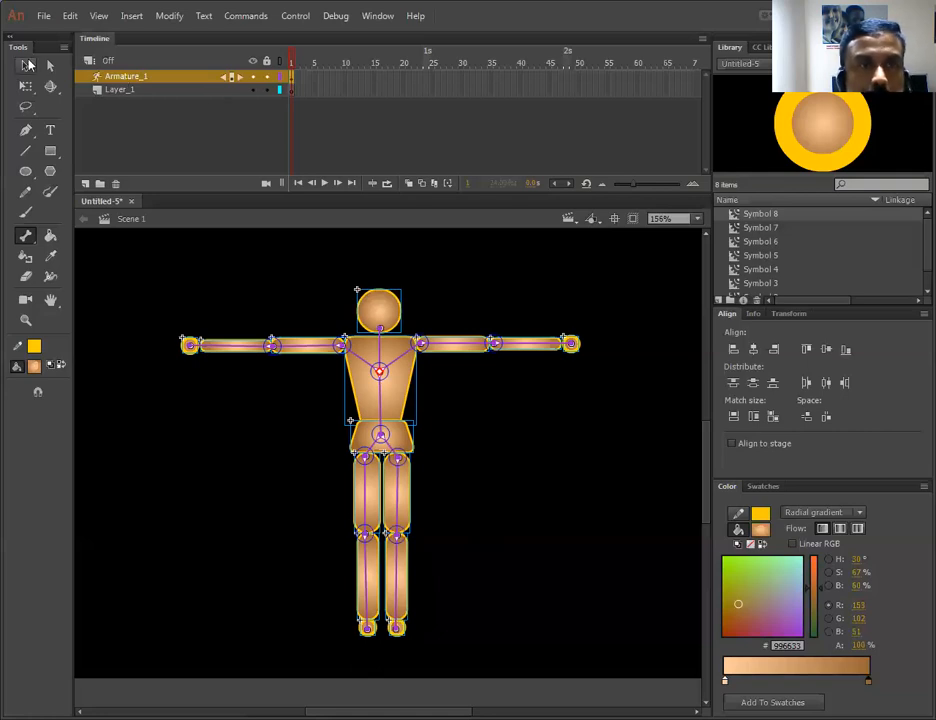
pyautogui.click(125, 90)
pyautogui.click(116, 183)
pyautogui.click(382, 380)
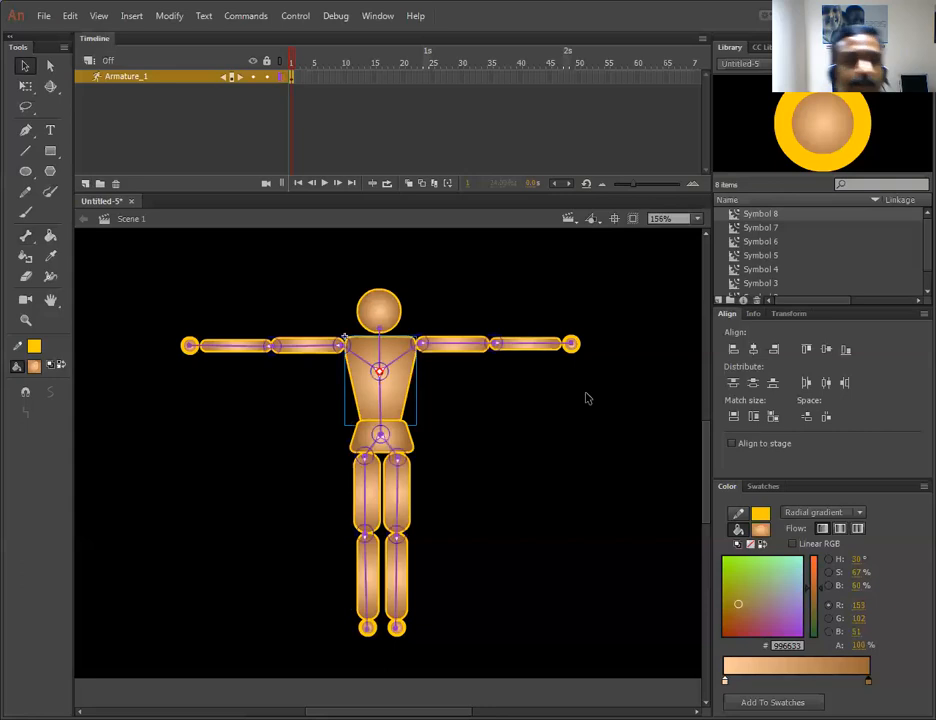
# Try posing the figure by moving the right-hand arm and one foot, then undo the trial poses
pyautogui.click(26, 66)
pyautogui.moveTo(570, 347); pyautogui.dragTo(510, 305)
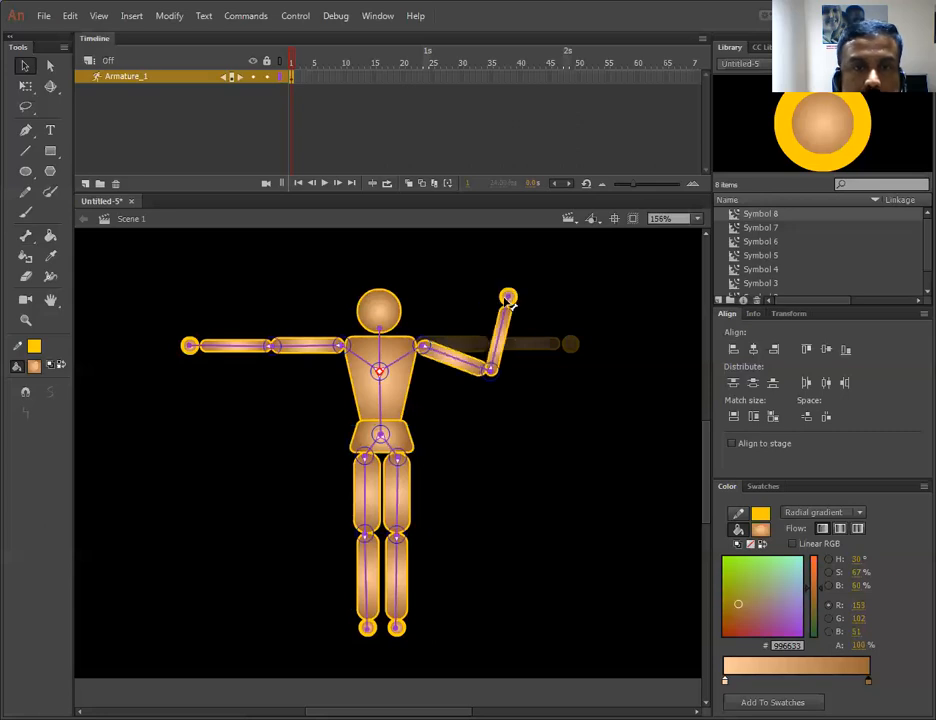
pyautogui.moveTo(374, 634); pyautogui.dragTo(401, 581)
pyautogui.hotkey('ctrl', 'z')
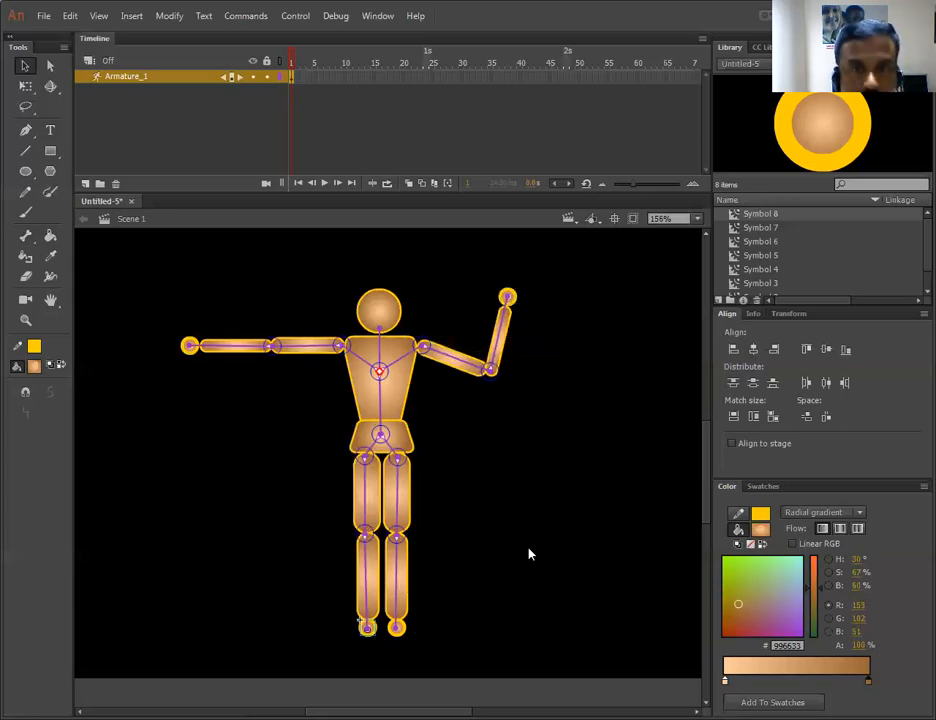
pyautogui.hotkey('ctrl', 'z')
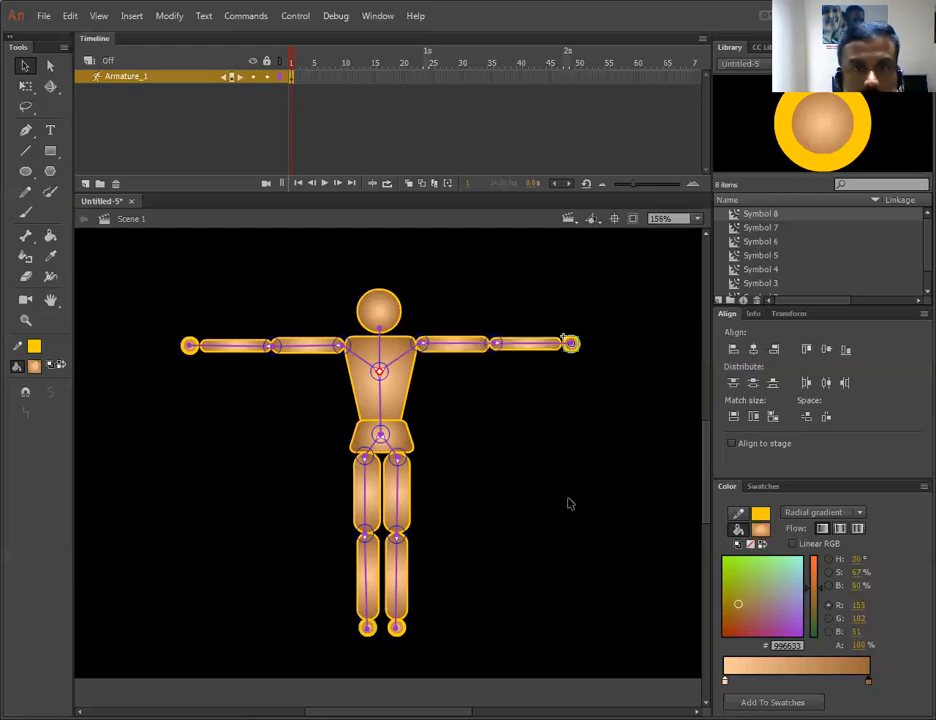
pyautogui.moveTo(573, 346); pyautogui.dragTo(560, 566)
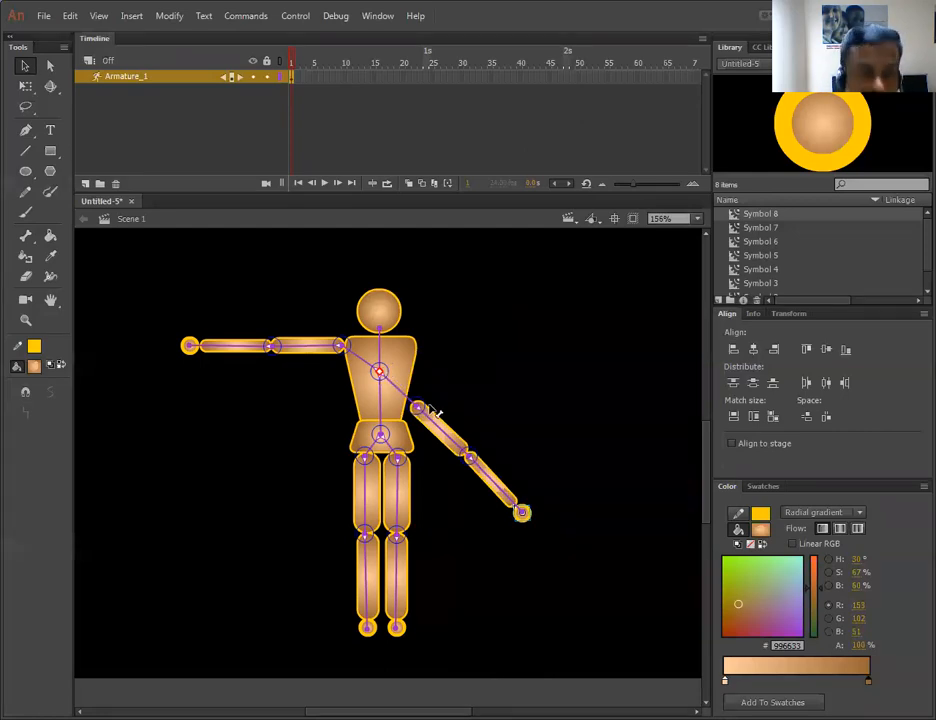
pyautogui.hotkey('ctrl', 'z')
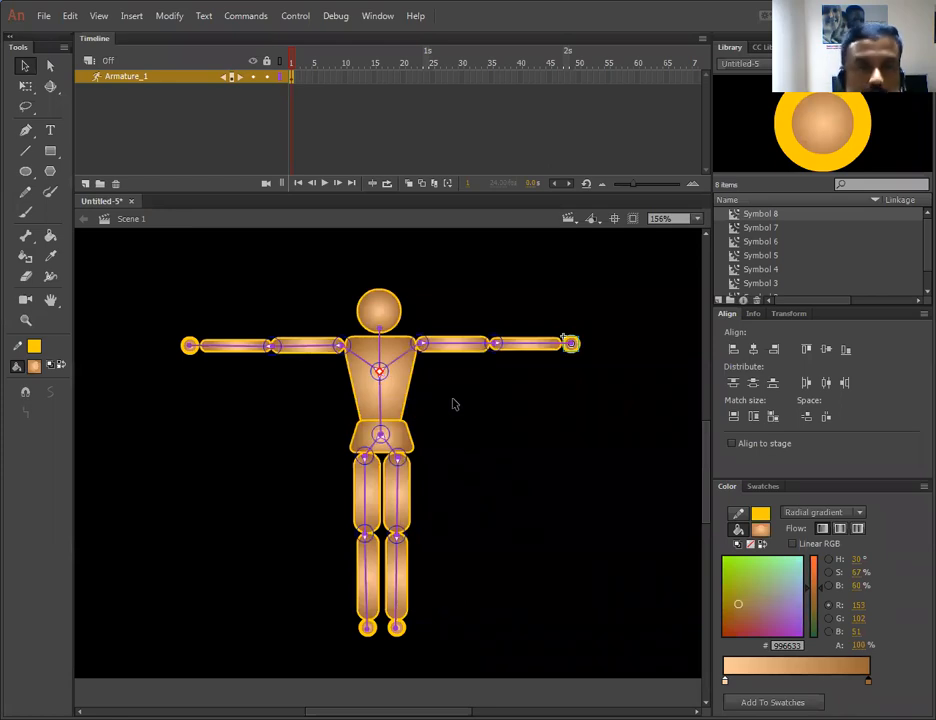
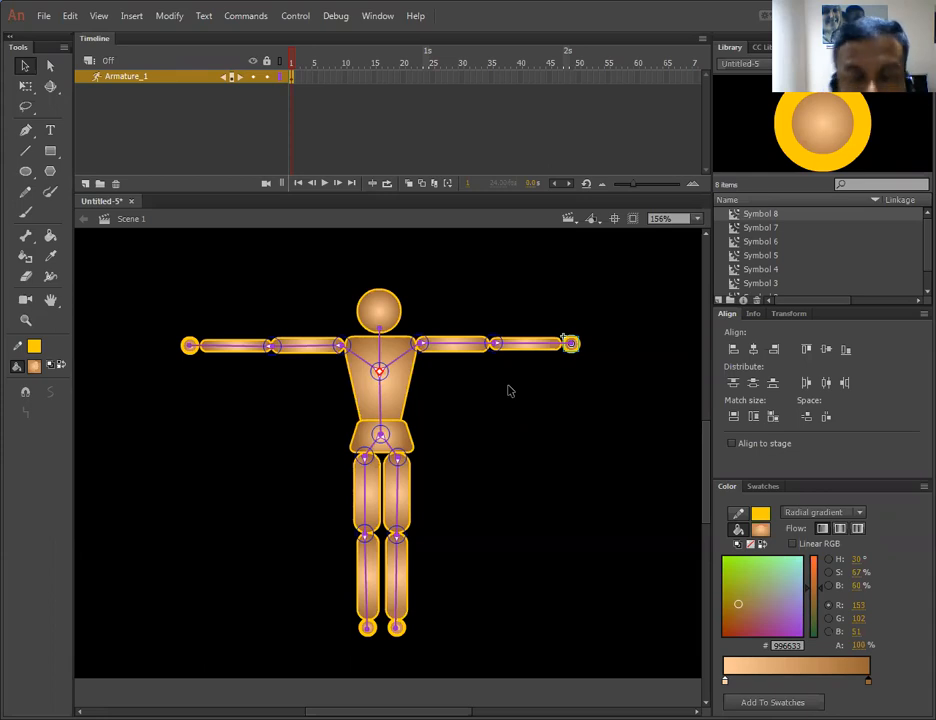
# Disable joint rotation for the bone running from the torso's centre to the right-hand shoulder
pyautogui.hotkey('ctrl', '=')
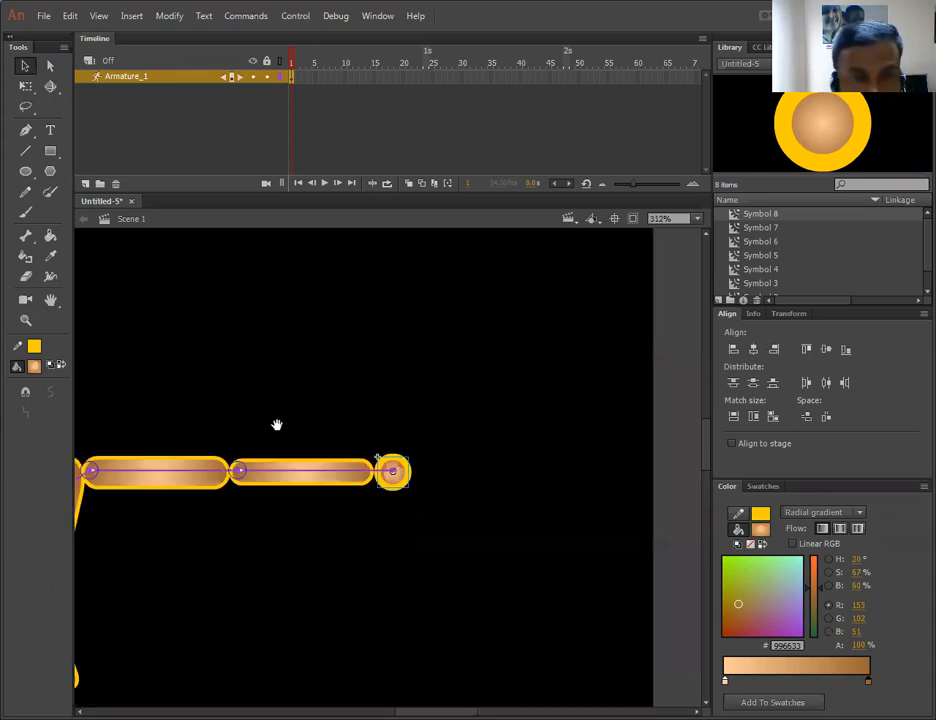
pyautogui.moveTo(303, 411); pyautogui.dragTo(594, 346)
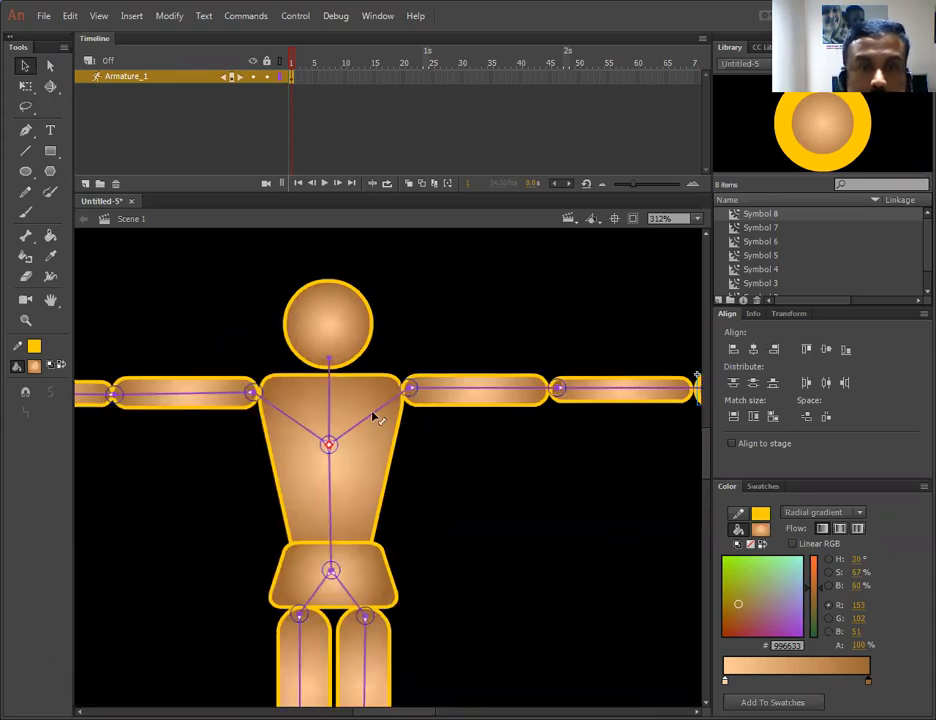
pyautogui.click(380, 420)
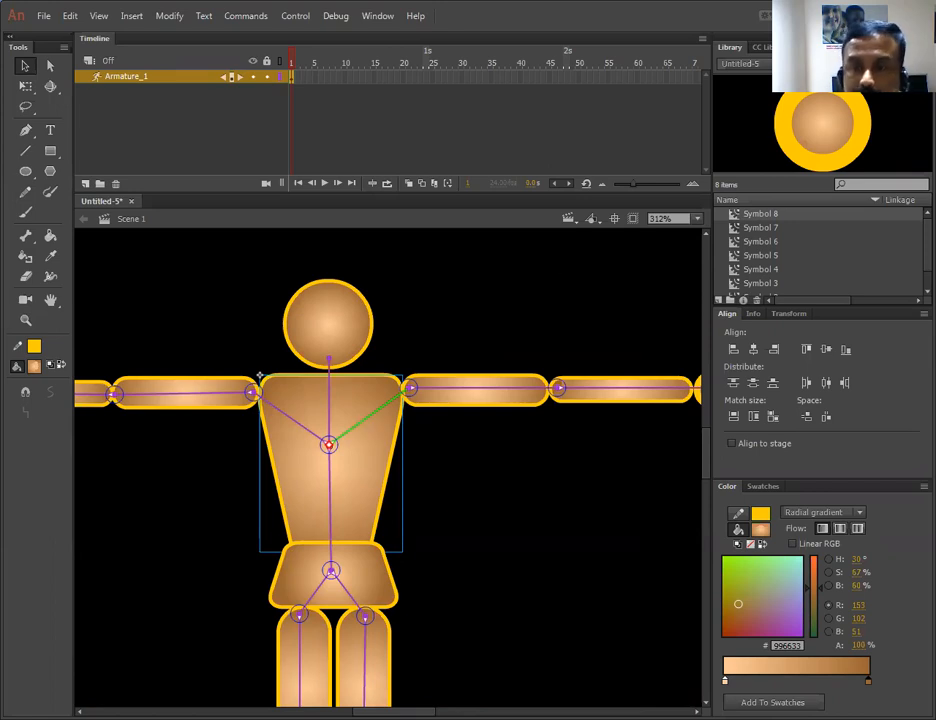
pyautogui.click(823, 47)
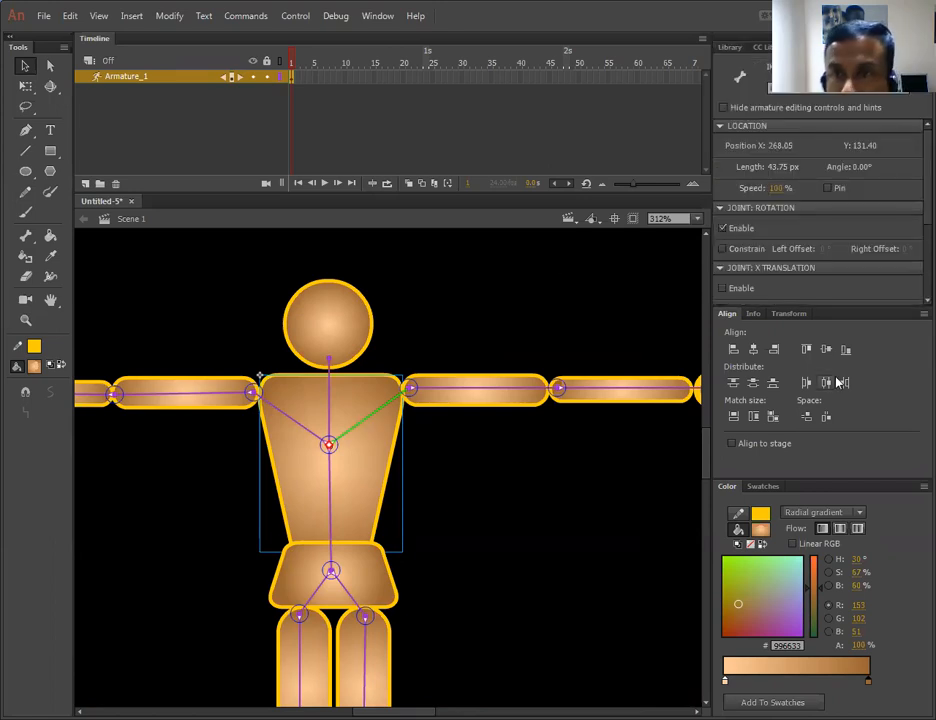
pyautogui.moveTo(825, 305); pyautogui.dragTo(850, 481)
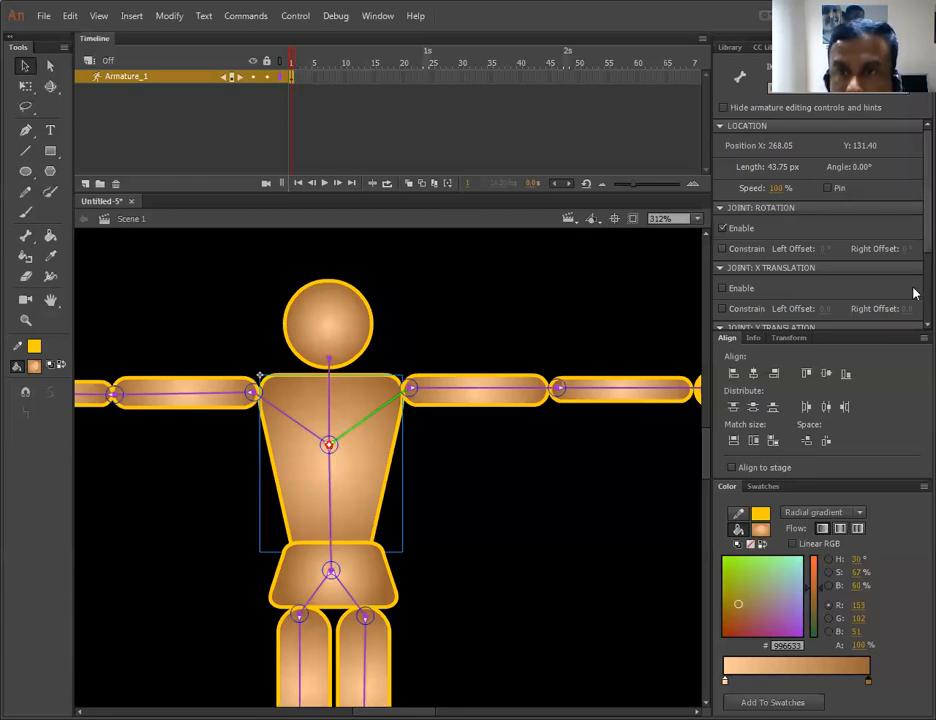
pyautogui.scroll(-3, 756, 237)
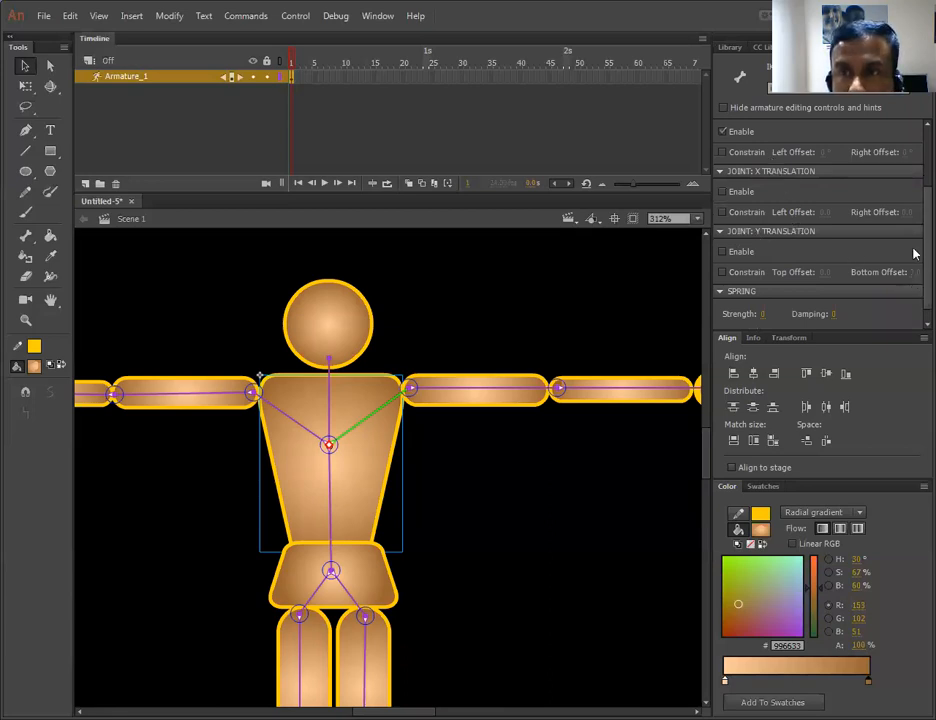
pyautogui.scroll(2, 912, 248)
pyautogui.scroll(1, 775, 212)
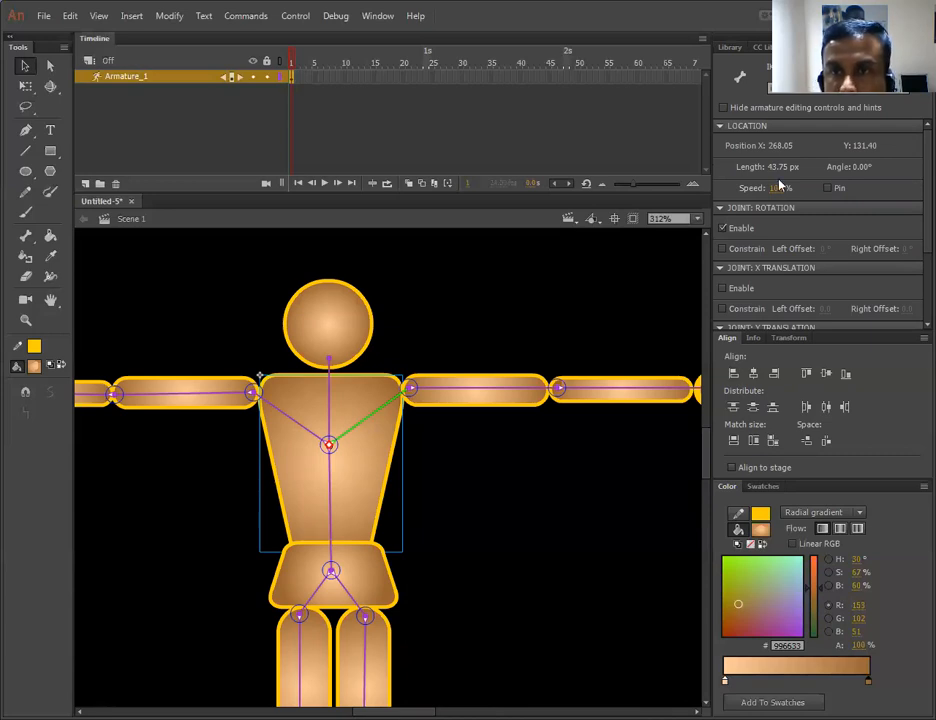
pyautogui.click(723, 229)
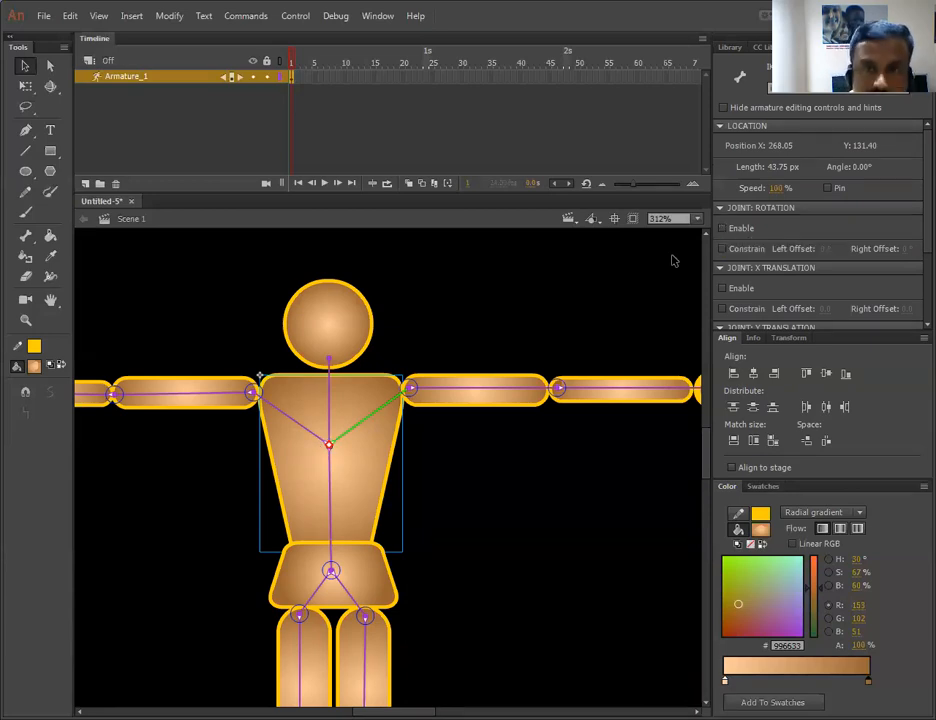
# Test the rig by raising both hands and swinging the right-hand leg up, then undo the leg pose
pyautogui.hotkey('ctrl', '-')
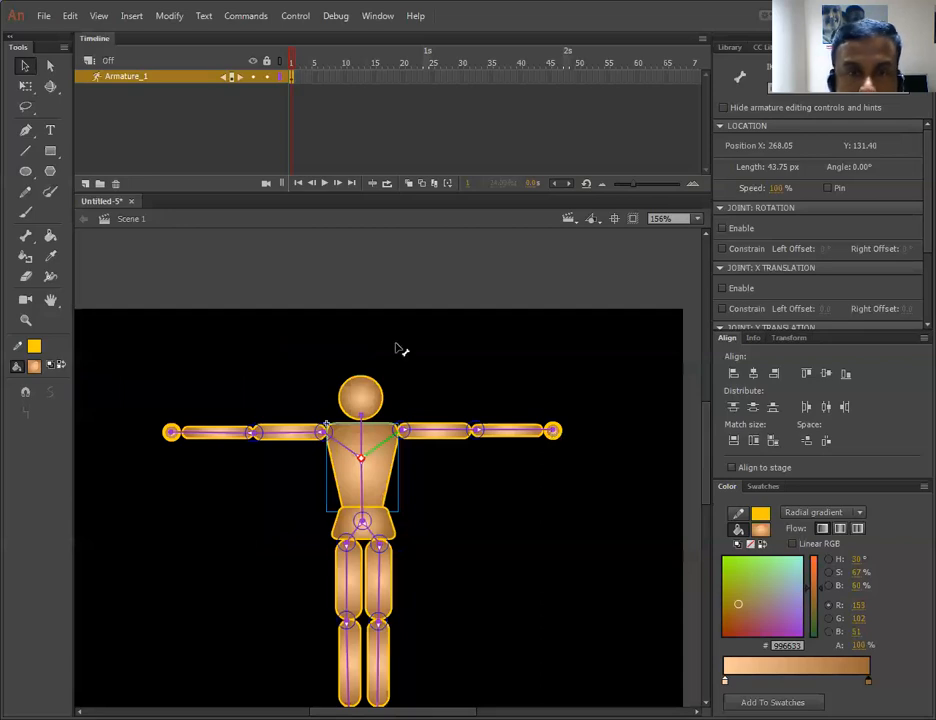
pyautogui.moveTo(552, 430); pyautogui.dragTo(433, 350)
pyautogui.moveTo(171, 434); pyautogui.dragTo(246, 360)
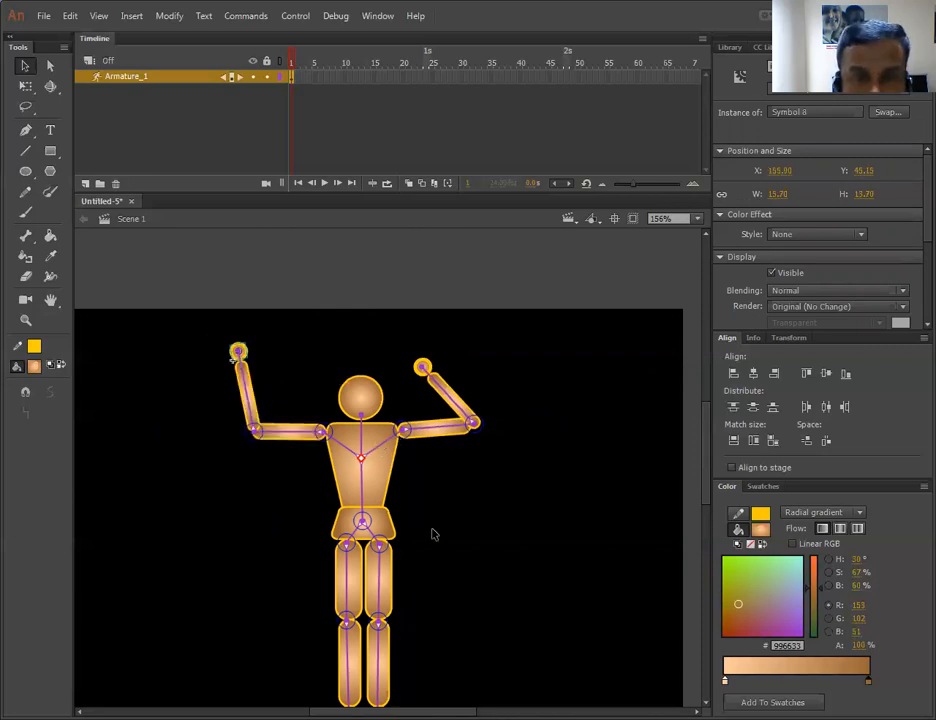
pyautogui.scroll(-3, 468, 489)
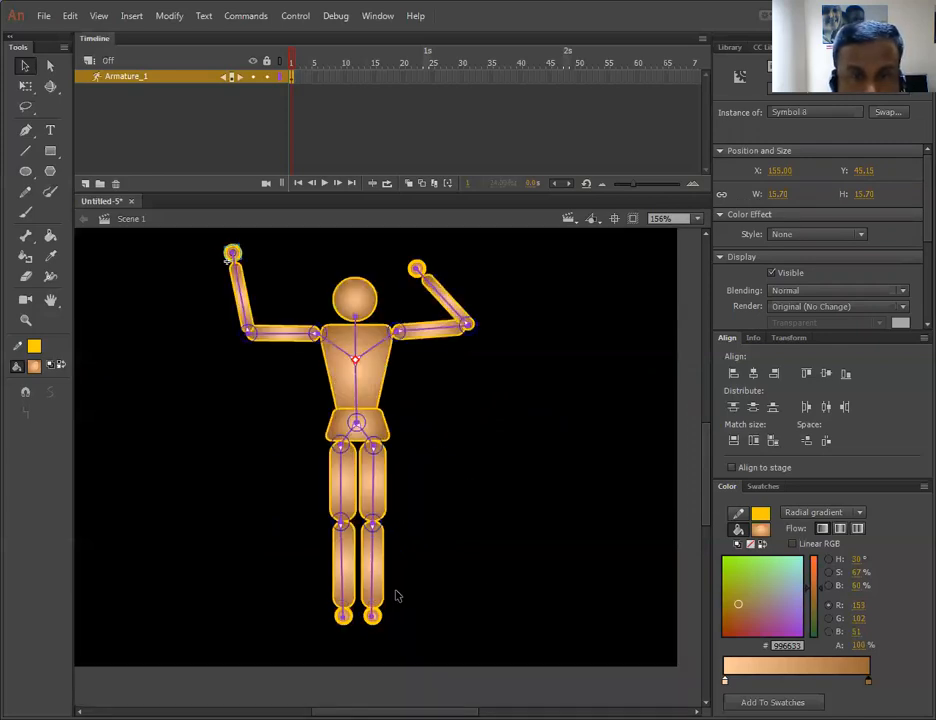
pyautogui.moveTo(380, 618); pyautogui.dragTo(600, 298)
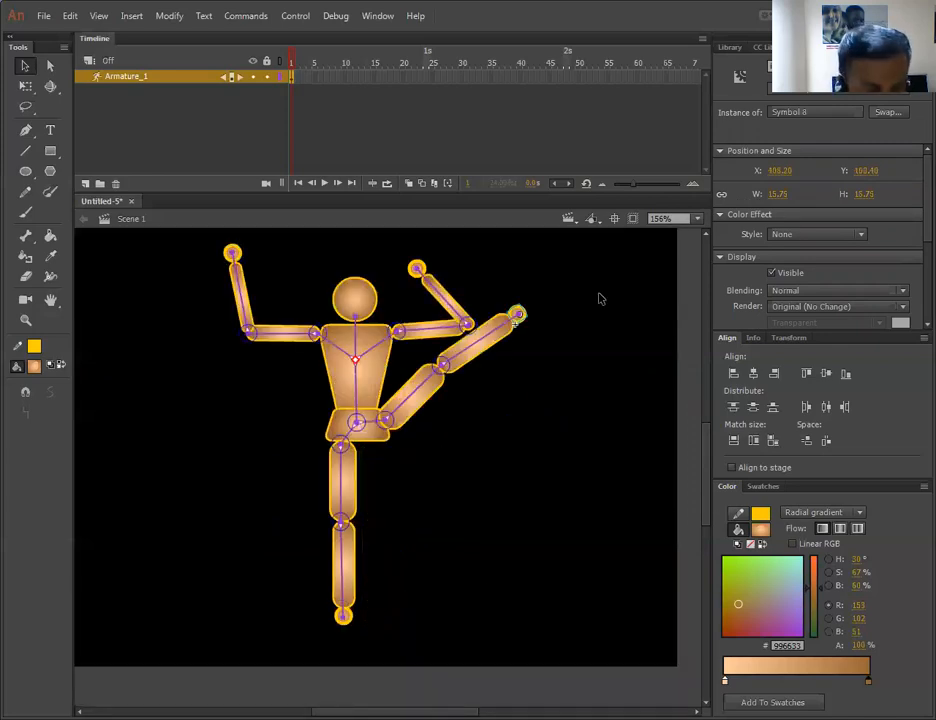
pyautogui.hotkey('ctrl', 'z')
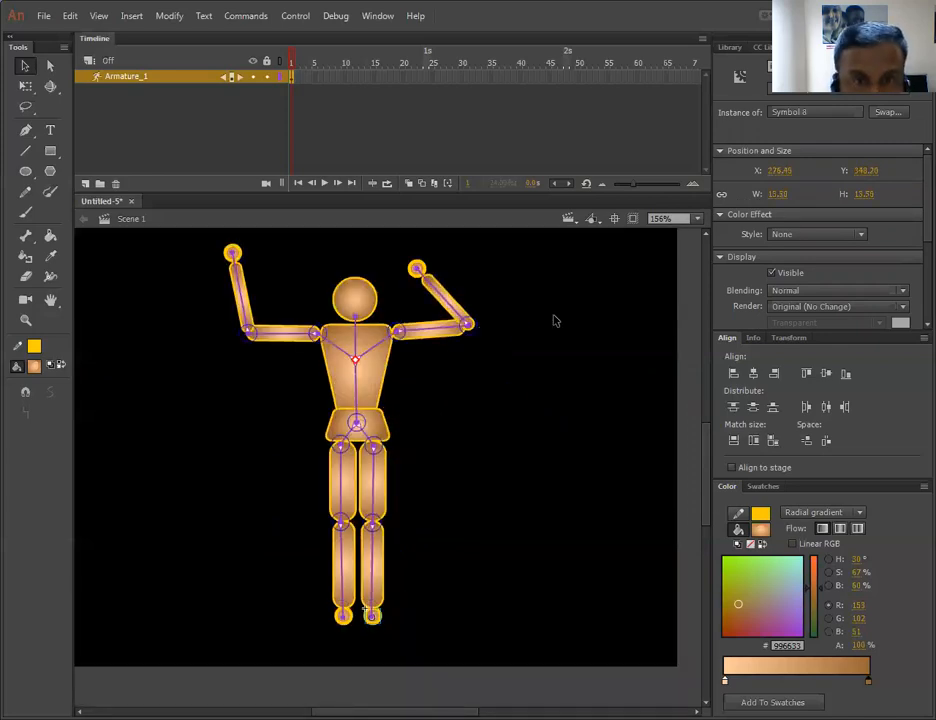
# Disable joint rotation for the pelvis bone leading to the right-hand leg, undoing all trial arm and leg poses
pyautogui.click(368, 440)
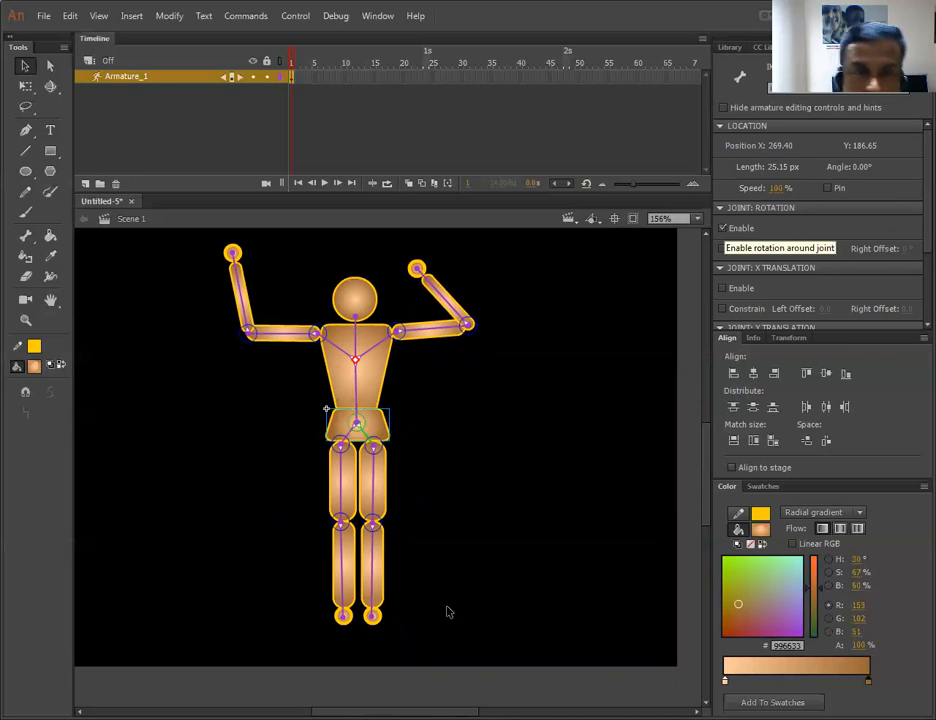
pyautogui.moveTo(372, 616); pyautogui.dragTo(268, 619)
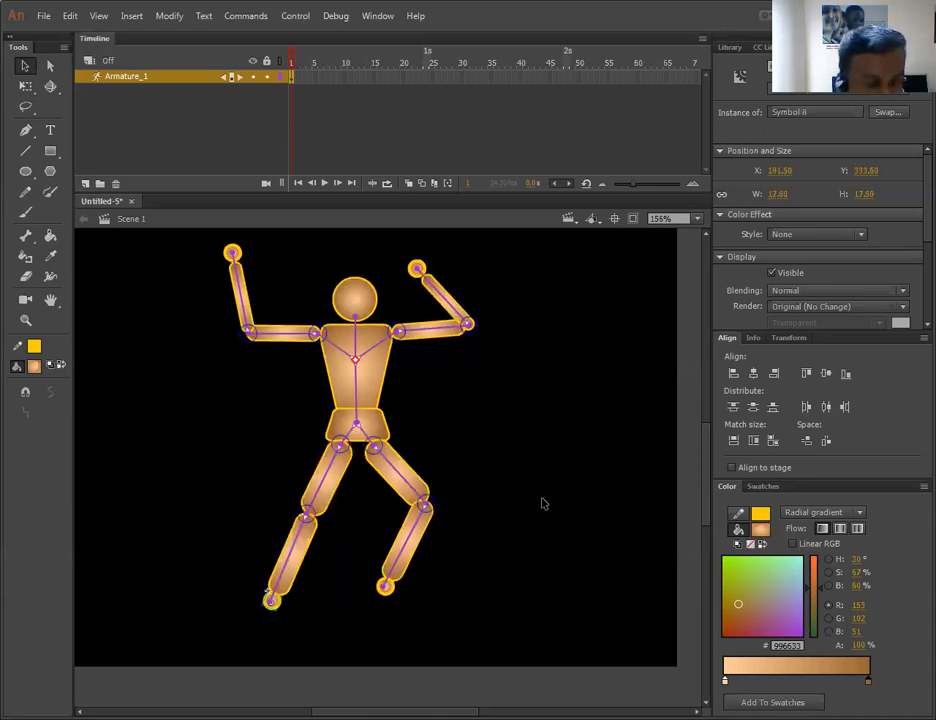
pyautogui.hotkey('ctrl', 'z')
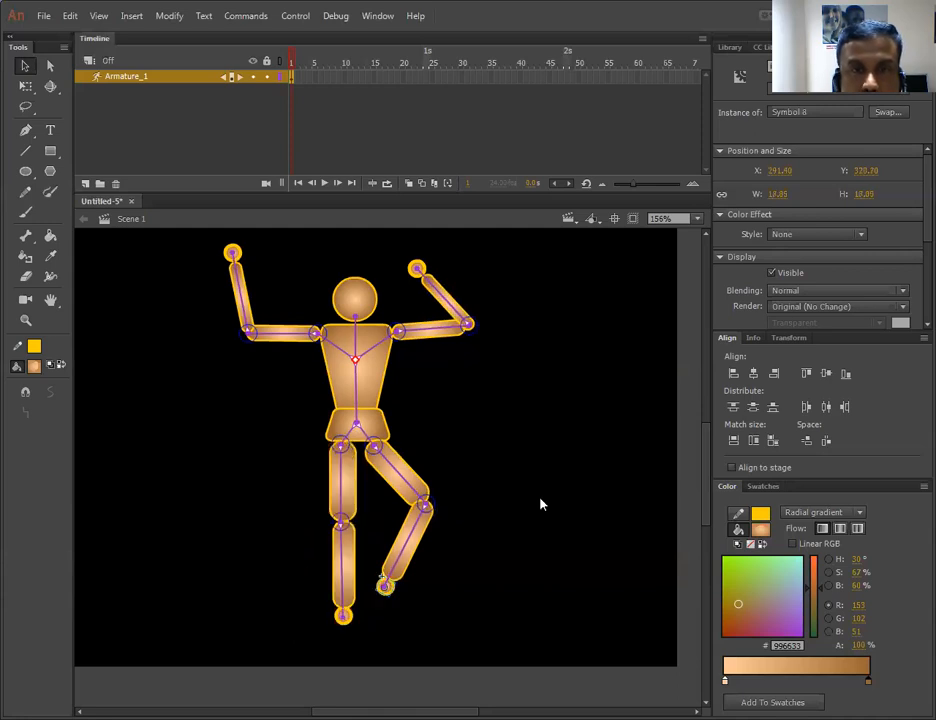
pyautogui.hotkey('ctrl', 'z')
pyautogui.hotkey('ctrl', 'z')
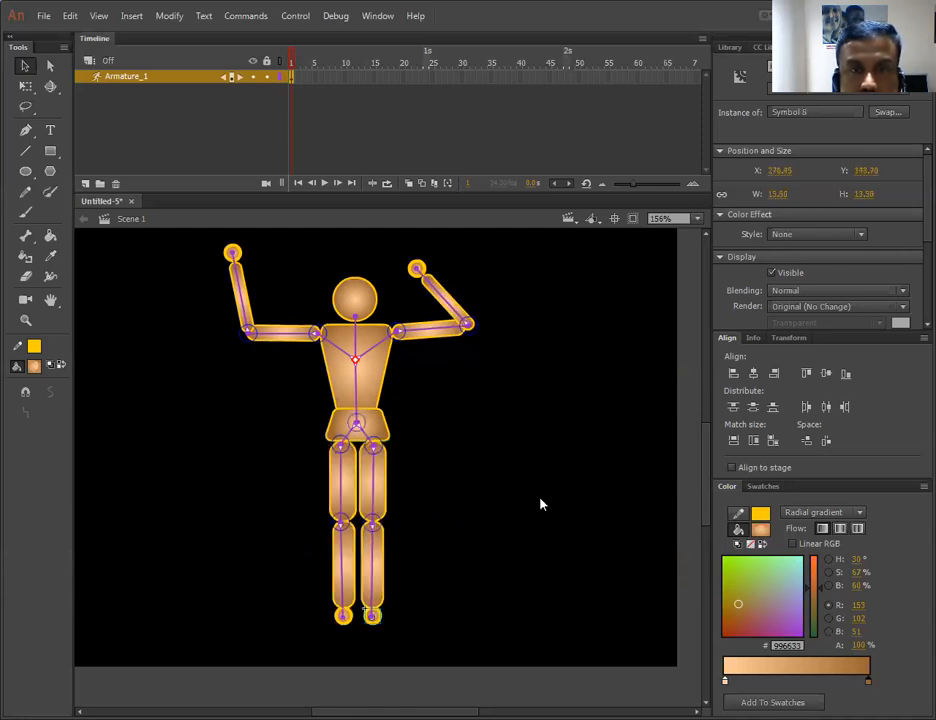
pyautogui.hotkey('ctrl', 'z')
pyautogui.hotkey('ctrl', 'z')
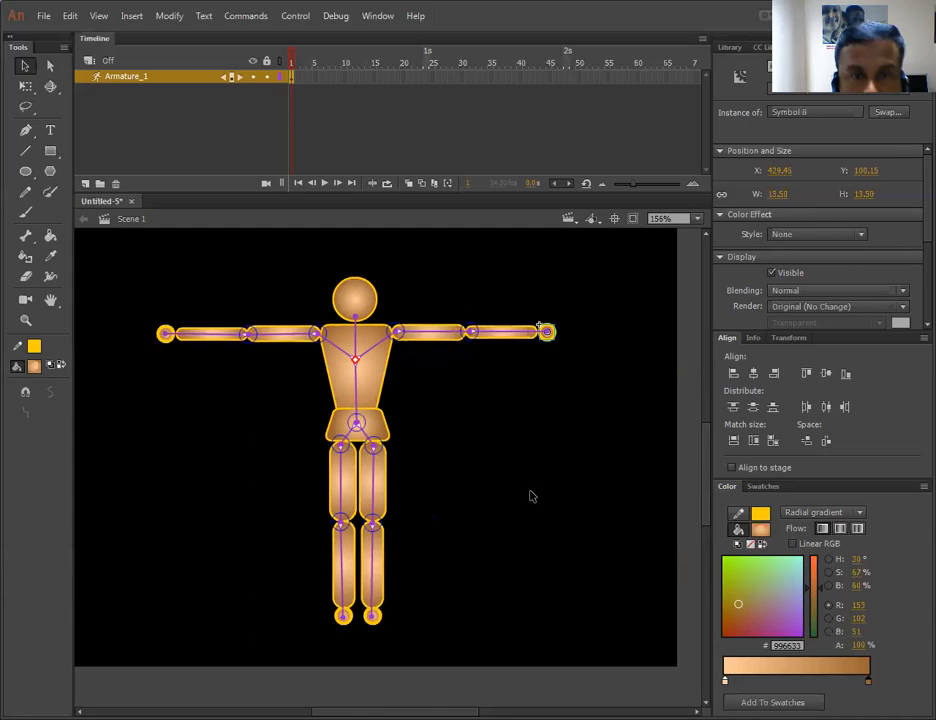
pyautogui.hotkey('ctrl', 'z')
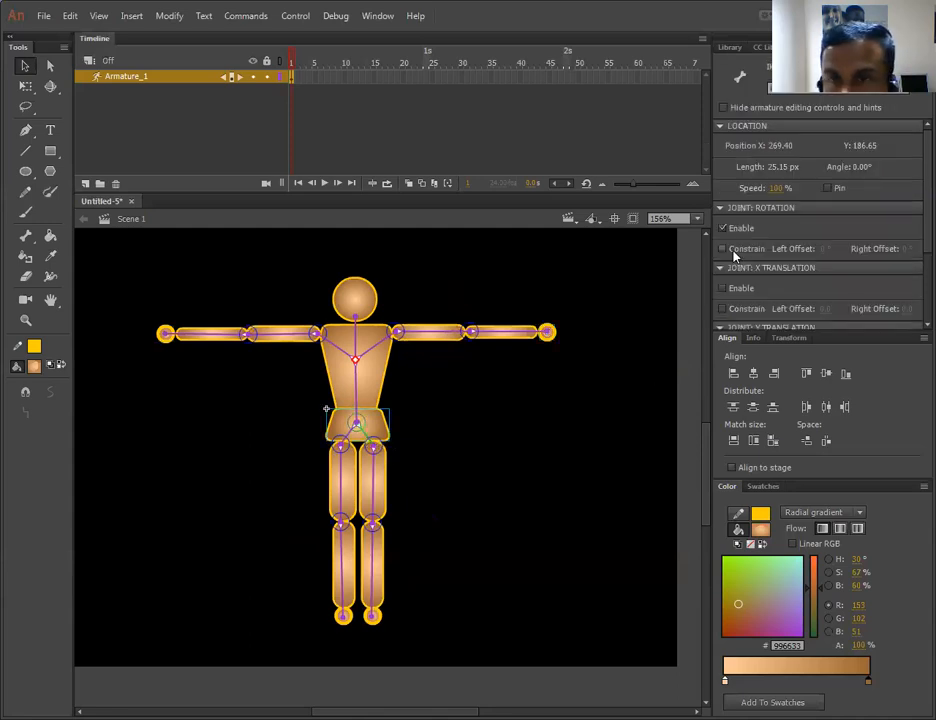
pyautogui.click(739, 233)
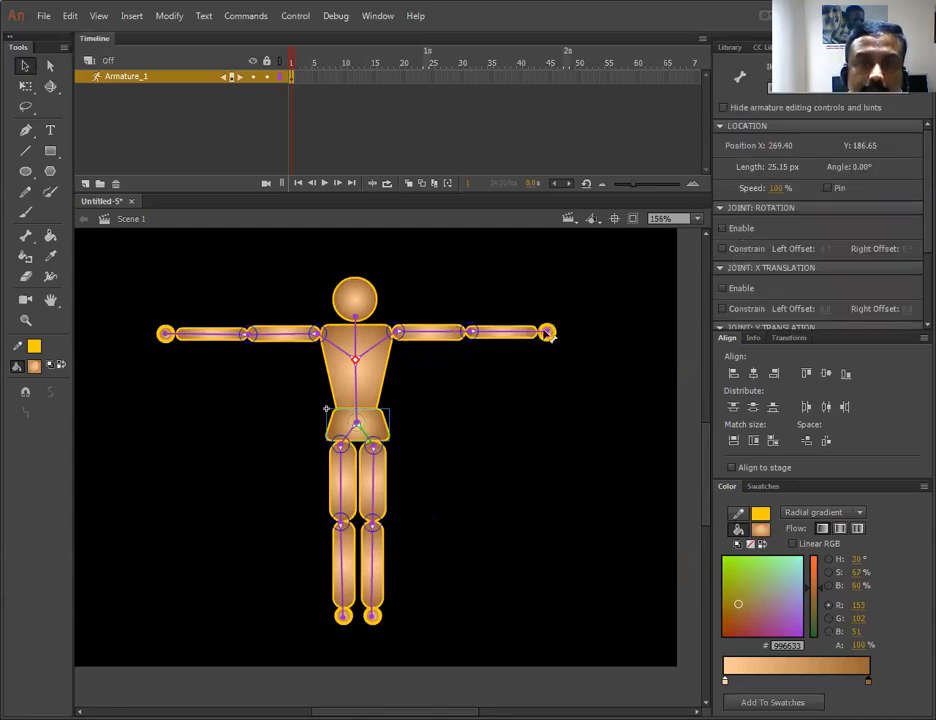
# Undo a trial hand movement and constrain the right-hand upper-arm bone's joint rotation to offsets of -45° and 45°
pyautogui.moveTo(547, 332); pyautogui.dragTo(460, 334)
pyautogui.hotkey('ctrl', 'z')
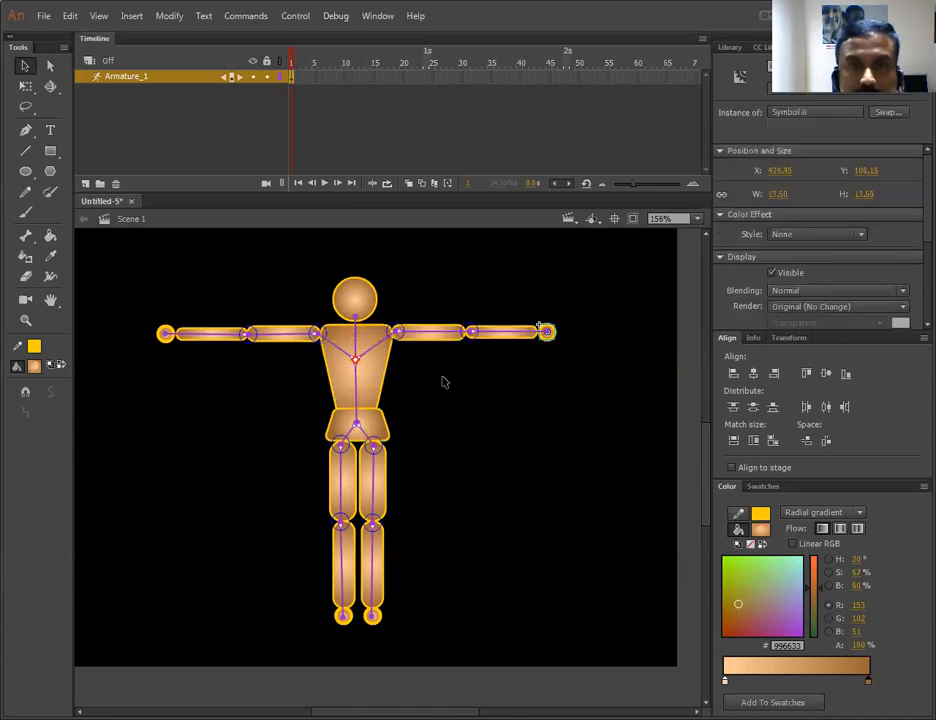
pyautogui.click(436, 335)
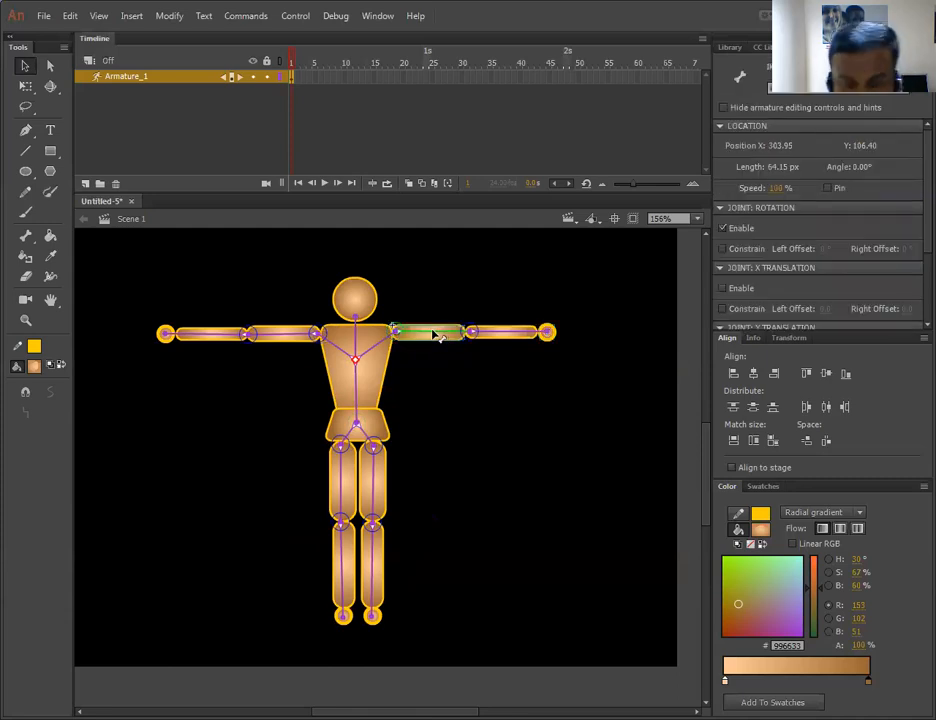
pyautogui.hotkey('ctrl', '=')
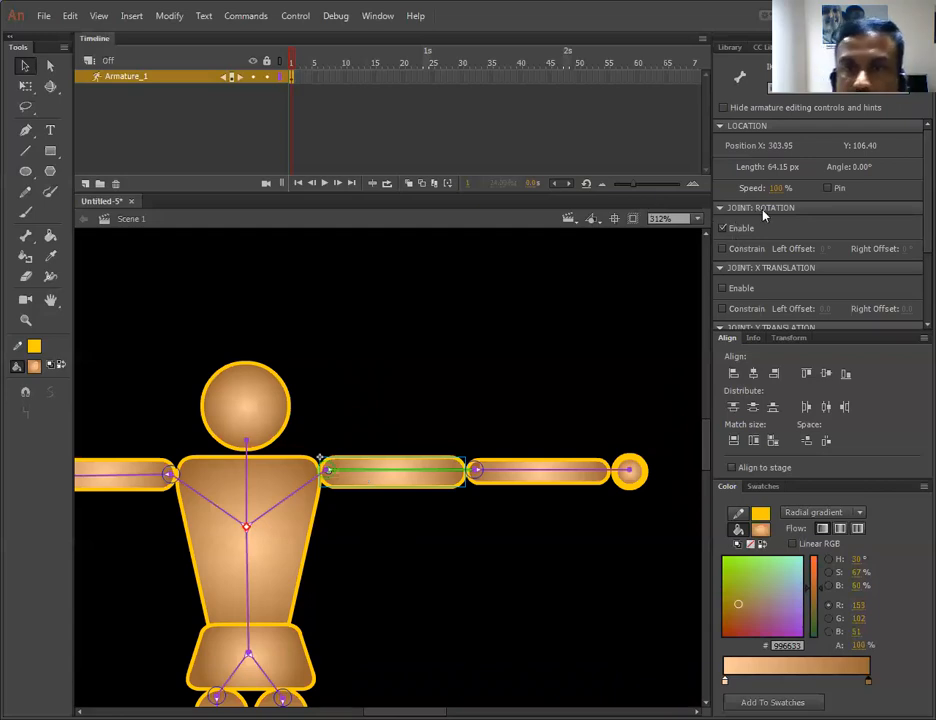
pyautogui.click(723, 249)
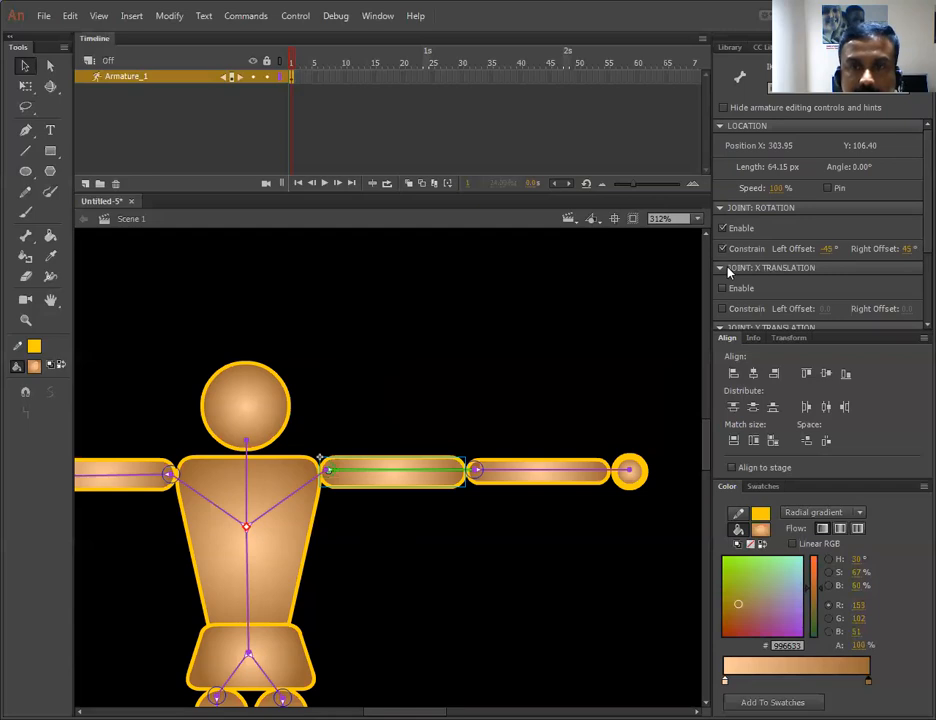
# Test the constrained right-hand arm by bending its hand upward, nudging the shoulder joint and swinging the upper arm down
pyautogui.moveTo(627, 472); pyautogui.dragTo(392, 357)
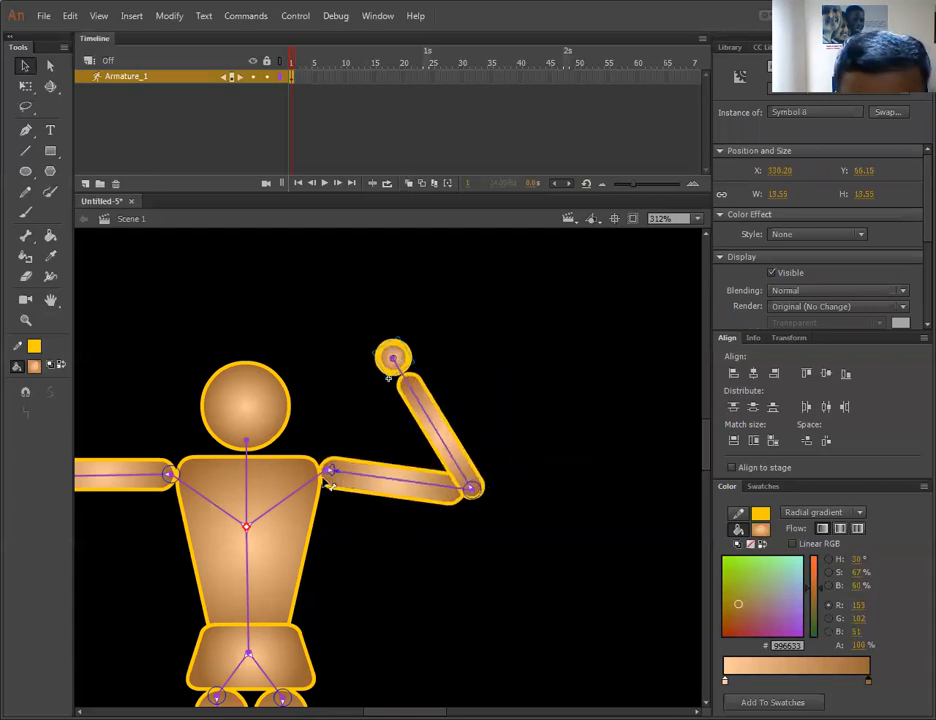
pyautogui.hotkey('ctrl', '=')
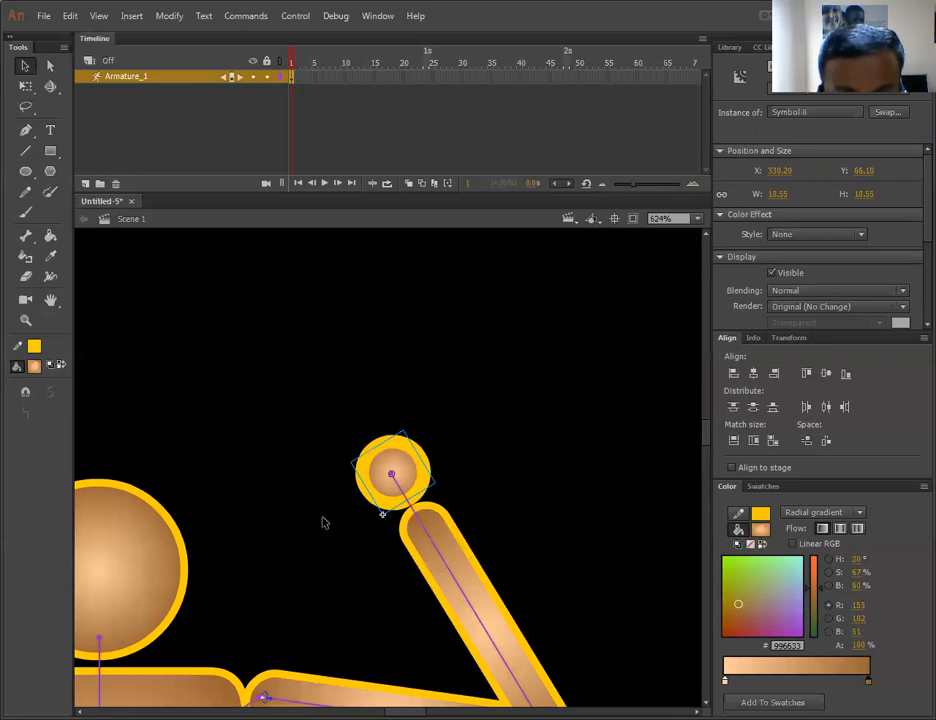
pyautogui.hotkey('ctrl', '=')
pyautogui.moveTo(281, 540); pyautogui.dragTo(417, 230)
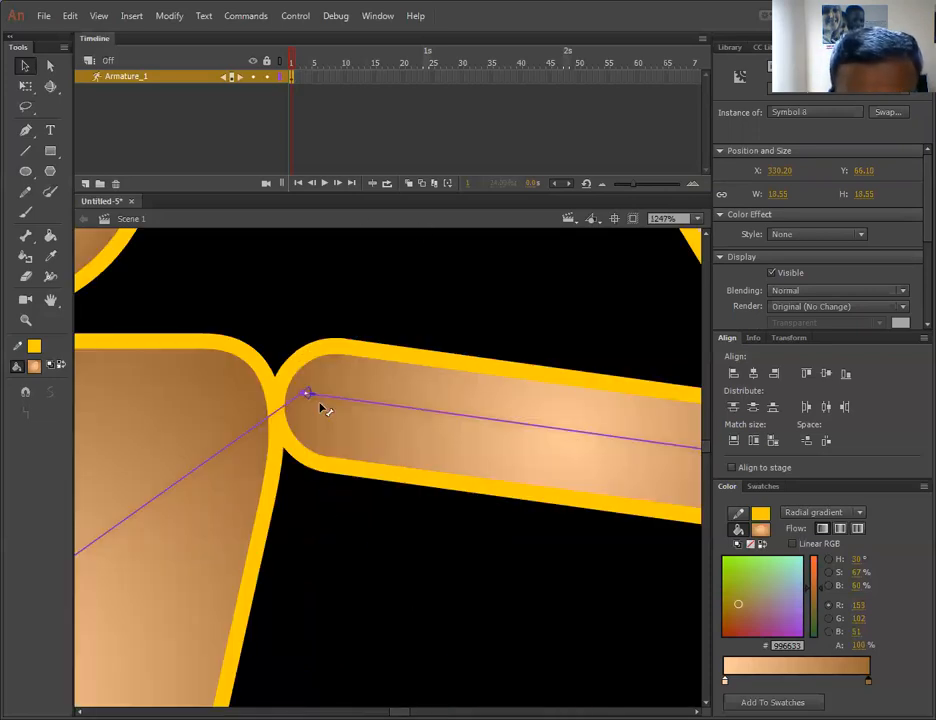
pyautogui.moveTo(305, 390); pyautogui.dragTo(313, 388)
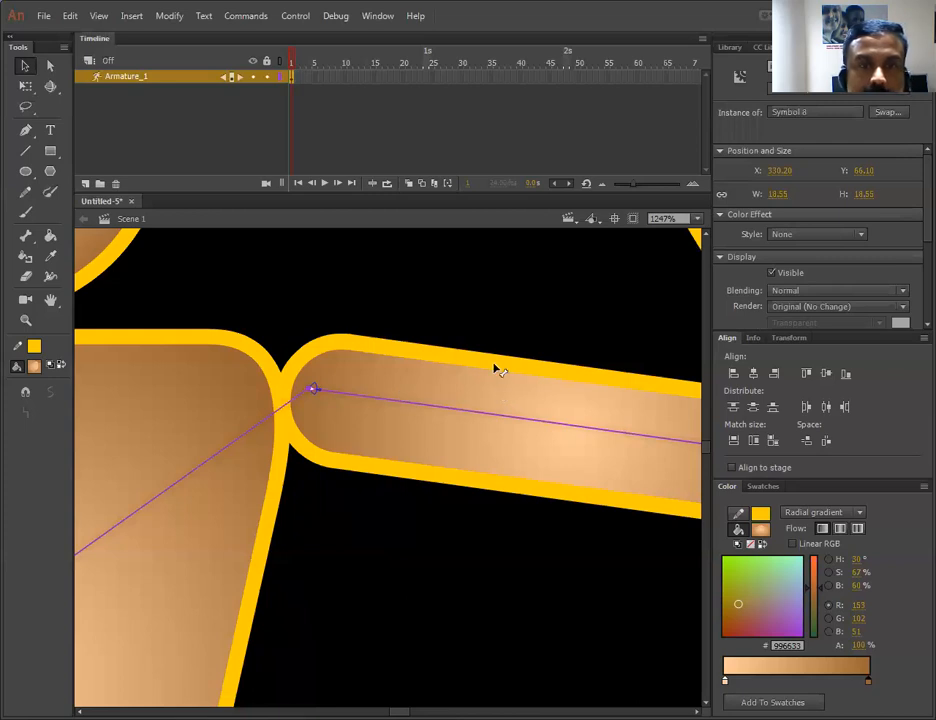
pyautogui.moveTo(470, 324); pyautogui.dragTo(734, 353)
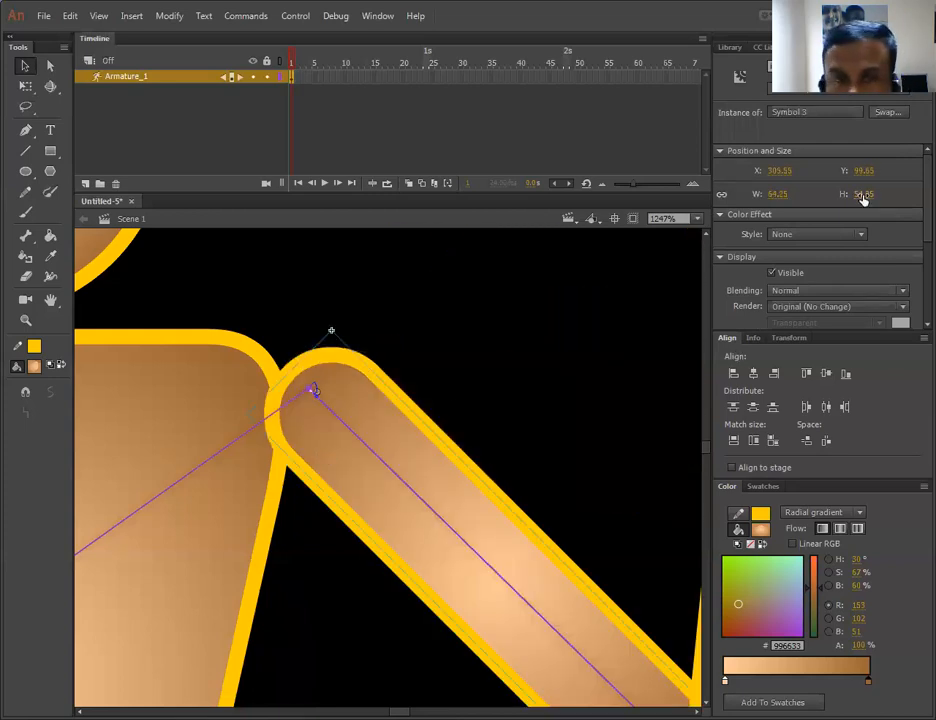
# Set the right-hand upper-arm bone's rotation limits to a left offset of -163° and a right offset of 36°
pyautogui.click(410, 450)
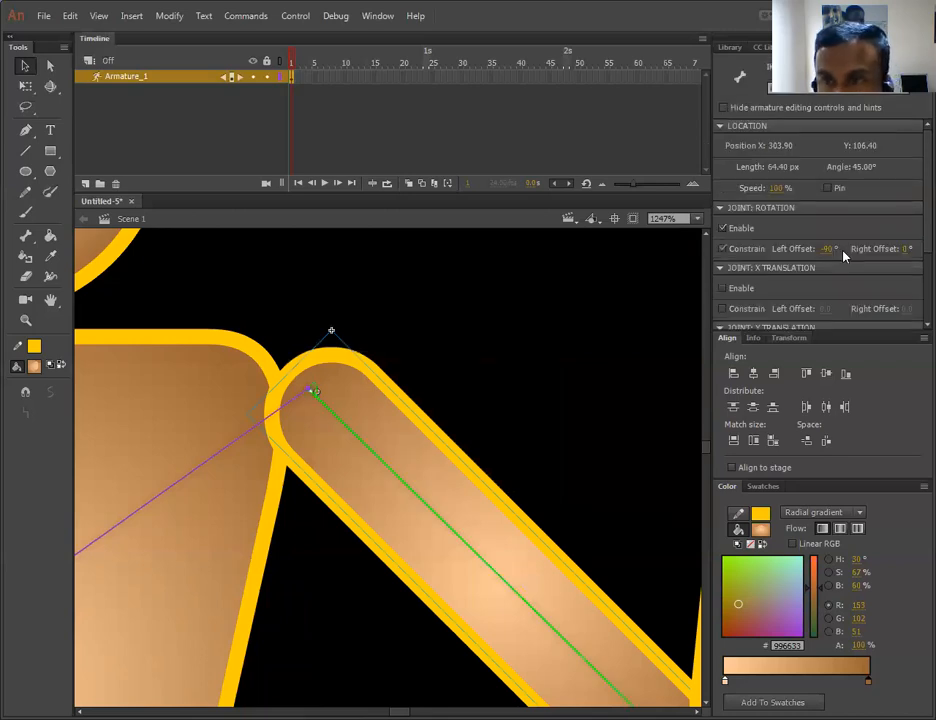
pyautogui.moveTo(815, 244); pyautogui.dragTo(766, 241)
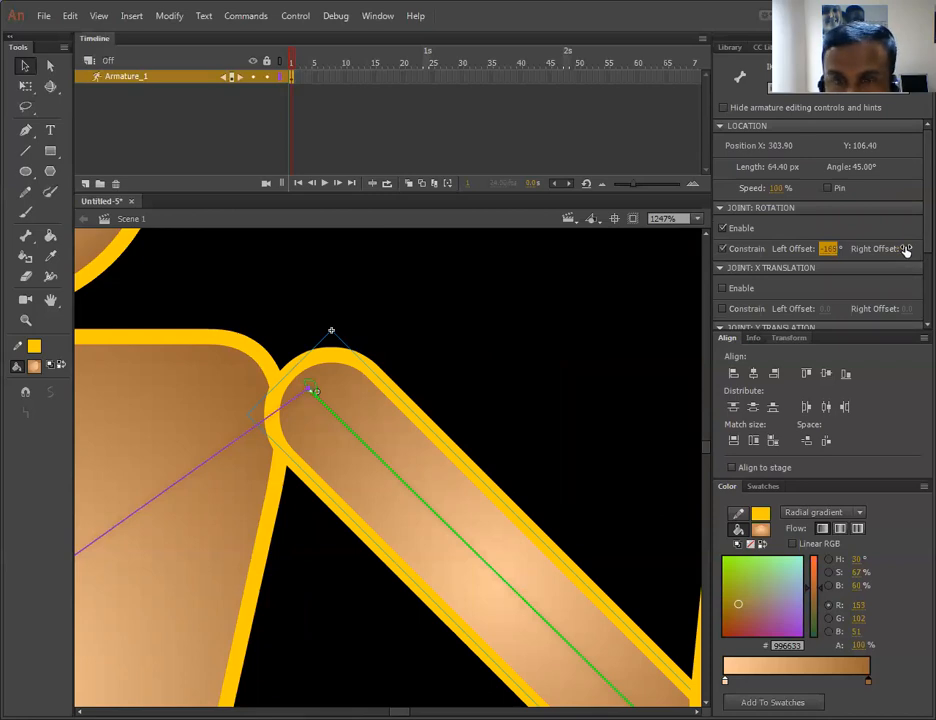
pyautogui.moveTo(912, 250); pyautogui.dragTo(930, 248)
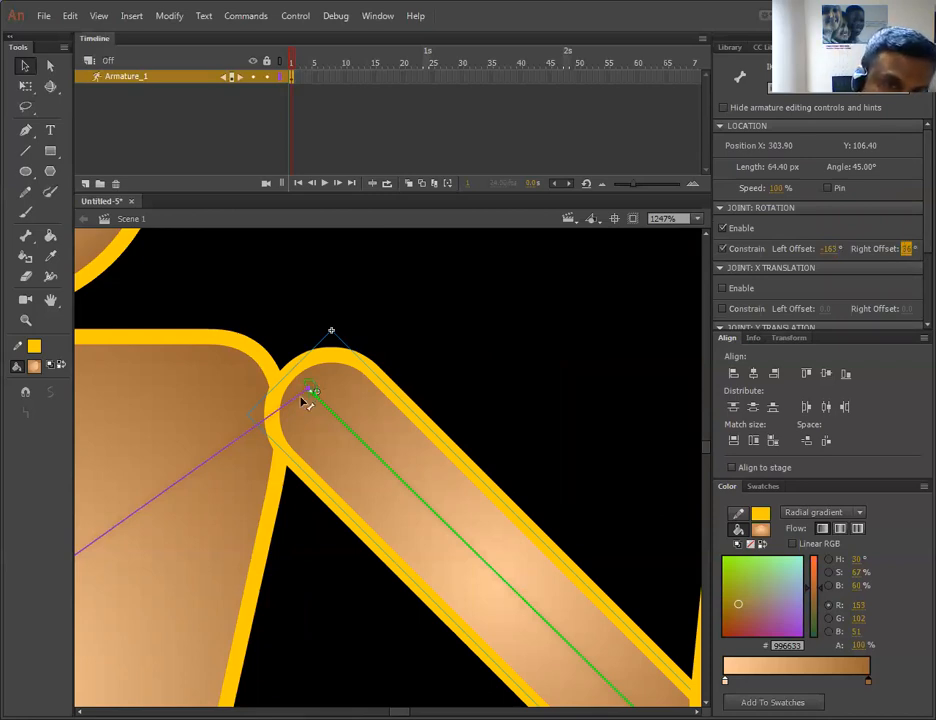
# Swing the right-hand upper arm down and pose the figure in frame 1 with that arm's hand resting on the hip
pyautogui.moveTo(336, 372)
pyautogui.mouseDown()
pyautogui.moveTo(280, 351)
pyautogui.moveTo(328, 355)
pyautogui.mouseUp()
pyautogui.moveTo(355, 400); pyautogui.dragTo(282, 439)
pyautogui.moveTo(362, 420); pyautogui.dragTo(360, 418)
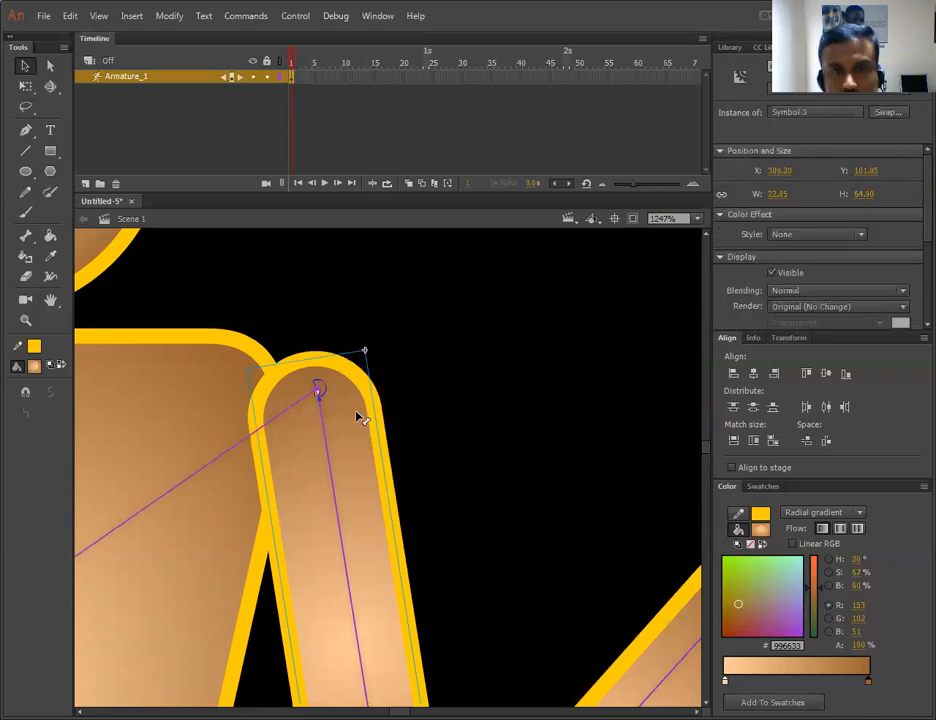
pyautogui.hotkey('ctrl', '-')
pyautogui.hotkey('ctrl', '-')
pyautogui.hotkey('ctrl', '-')
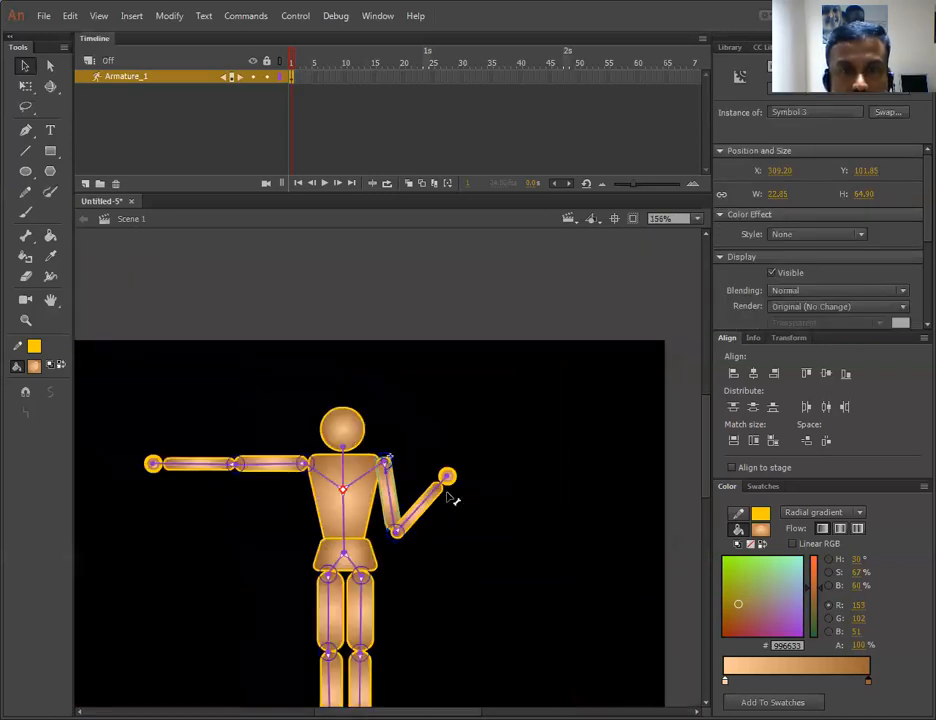
pyautogui.moveTo(447, 476); pyautogui.dragTo(380, 562)
pyautogui.press('space')
pyautogui.moveTo(427, 401); pyautogui.dragTo(407, 302)
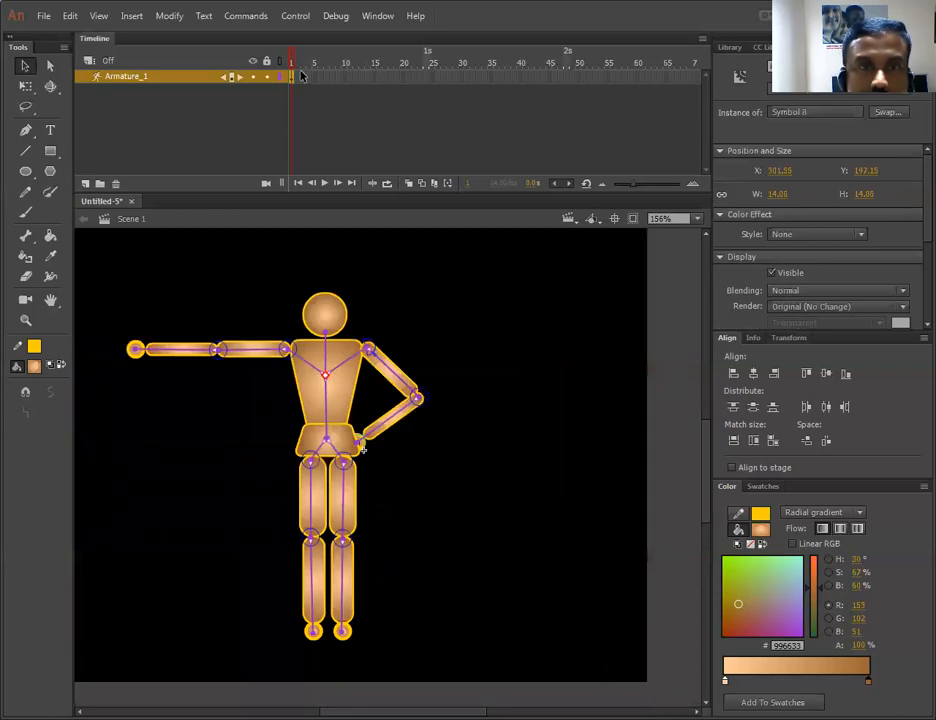
# Extend the armature layer to about frame 64 and pose frame 21 with the left-hand hand raised, other arm outward and legs apart
pyautogui.moveTo(296, 78); pyautogui.dragTo(655, 78)
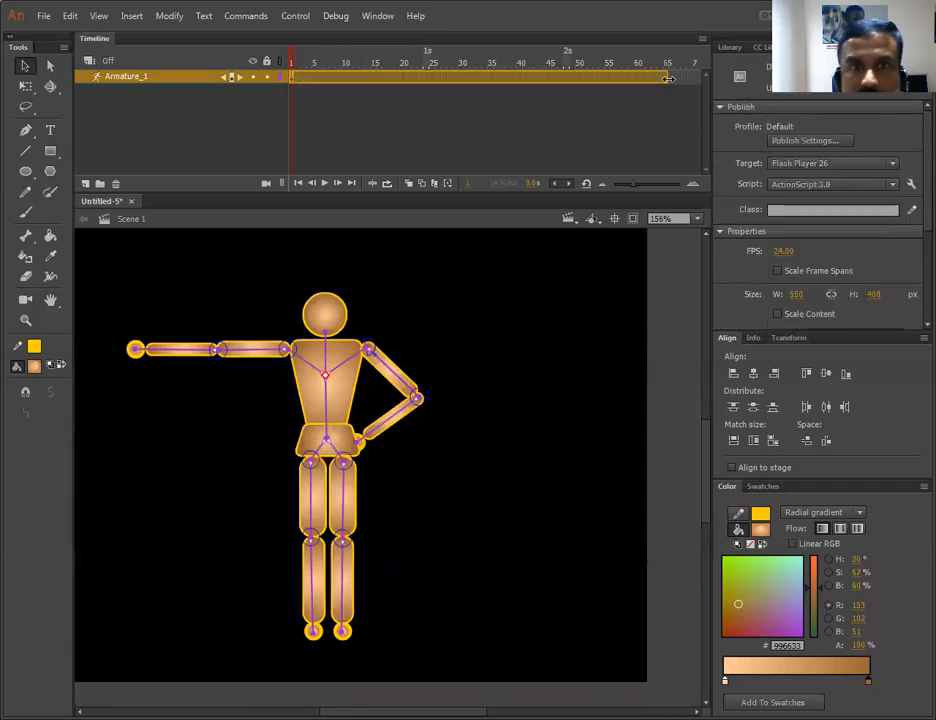
pyautogui.click(368, 455)
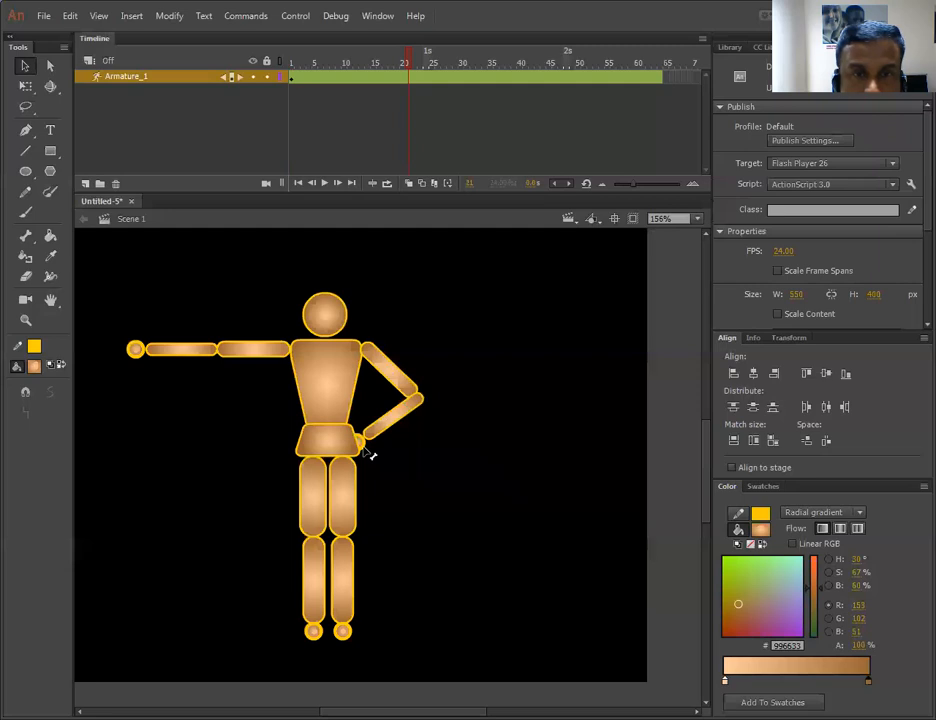
pyautogui.moveTo(361, 442); pyautogui.dragTo(478, 453)
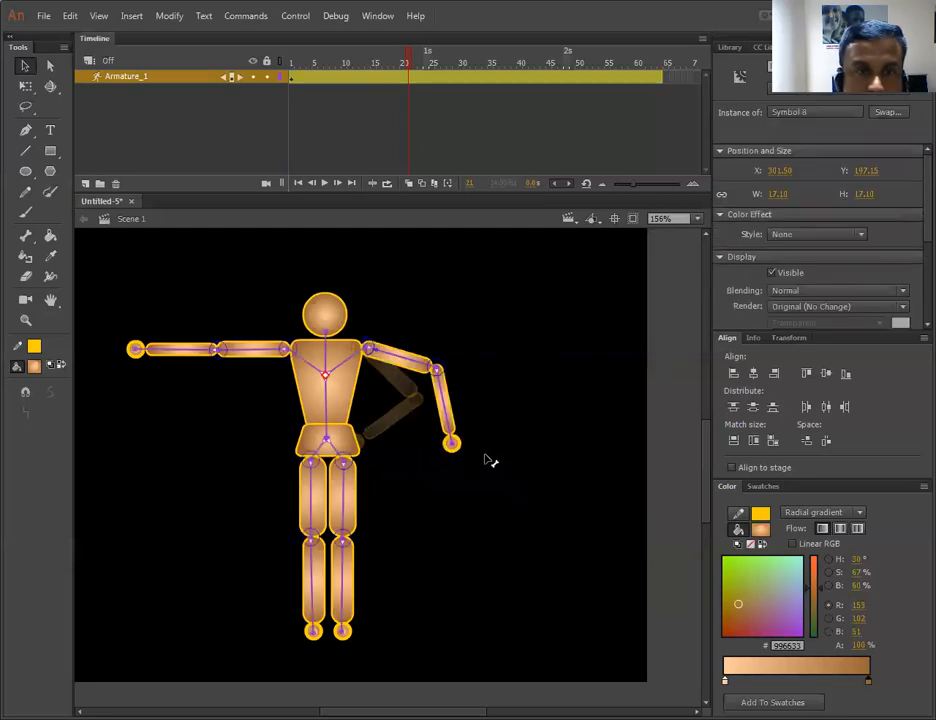
pyautogui.moveTo(291, 545); pyautogui.dragTo(430, 608)
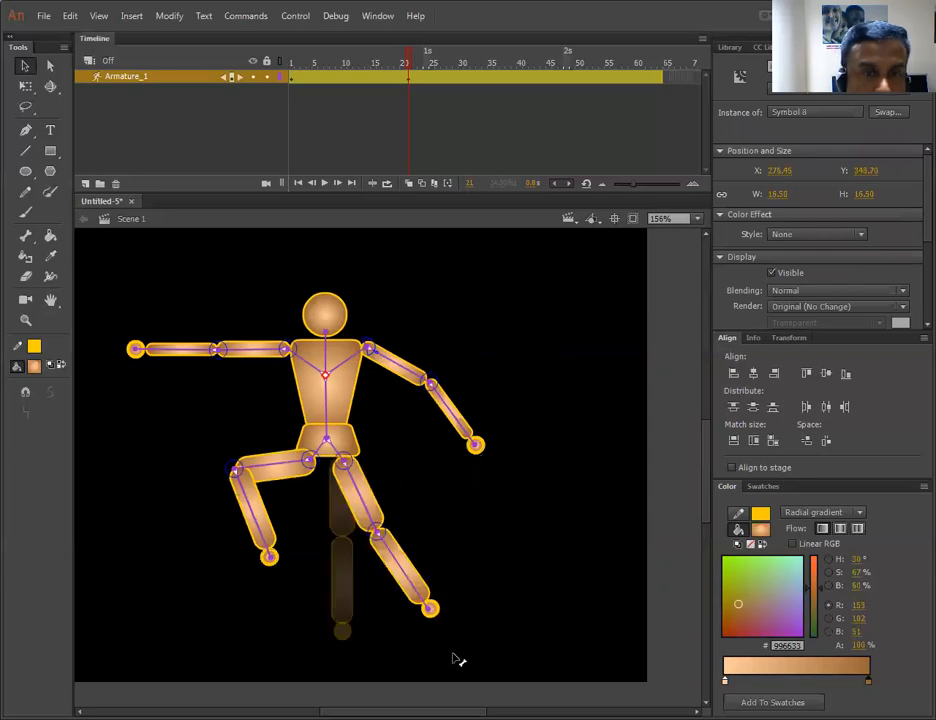
pyautogui.moveTo(157, 335); pyautogui.dragTo(183, 293)
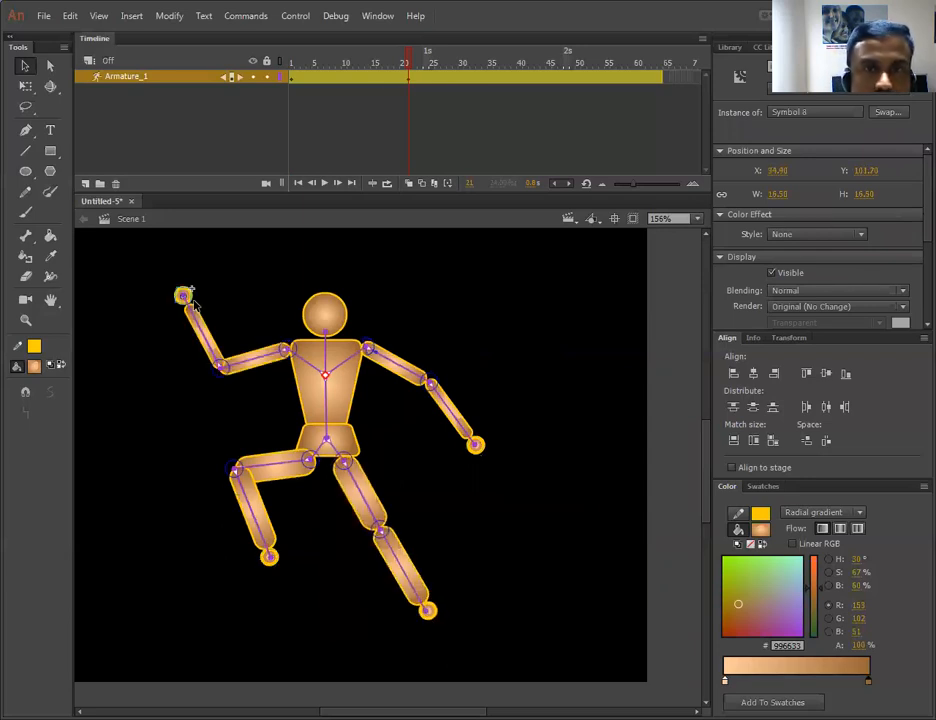
# Pose the figure at frame 34 with the left-hand arm lowered, the right-hand hand raised and both feet swung toward the left-hand side
pyautogui.click(487, 62)
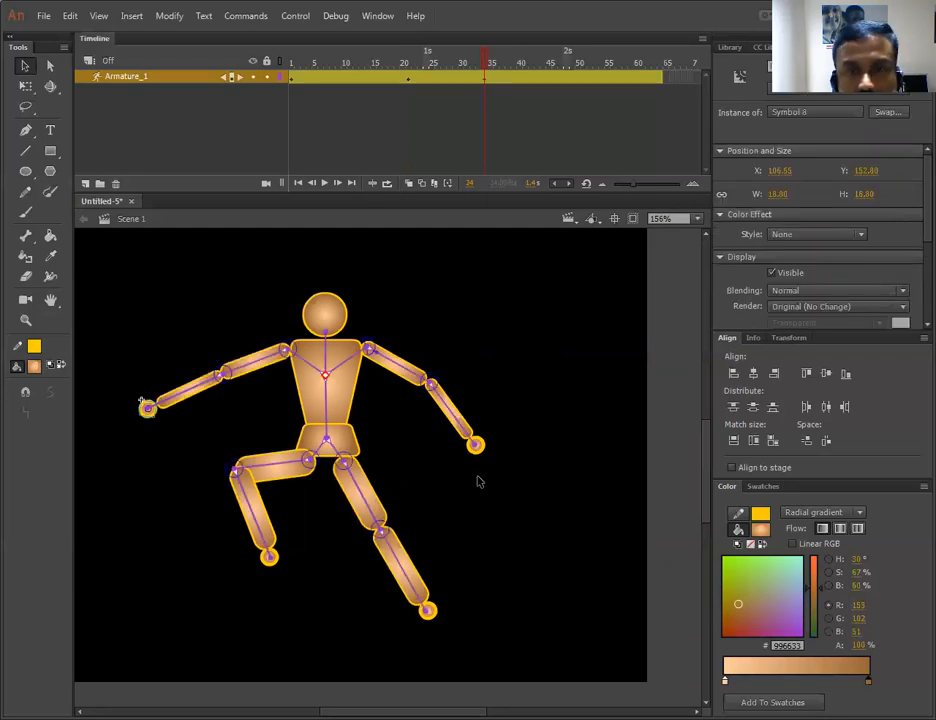
pyautogui.moveTo(478, 444); pyautogui.dragTo(502, 376)
pyautogui.moveTo(383, 272); pyautogui.dragTo(383, 271)
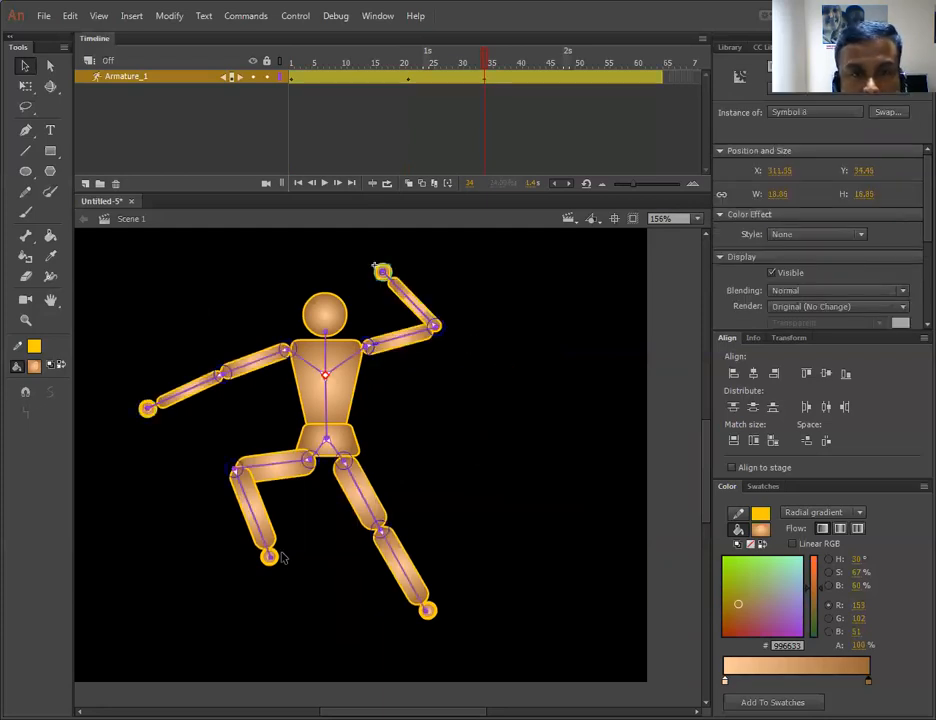
pyautogui.moveTo(269, 557); pyautogui.dragTo(178, 548)
pyautogui.moveTo(429, 608); pyautogui.dragTo(288, 567)
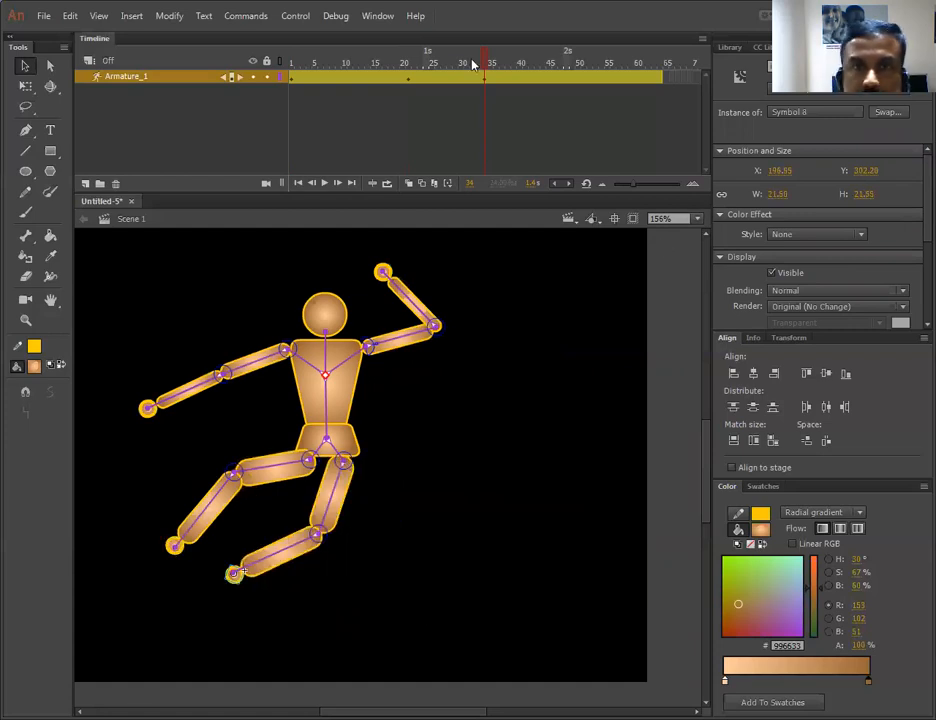
# Pose the figure at frame 53 with both hands raised, one knee lifted and the other leg lowered, and preview the movie
pyautogui.moveTo(383, 274); pyautogui.dragTo(508, 285)
pyautogui.moveTo(149, 406); pyautogui.dragTo(301, 247)
pyautogui.moveTo(232, 568); pyautogui.dragTo(378, 547)
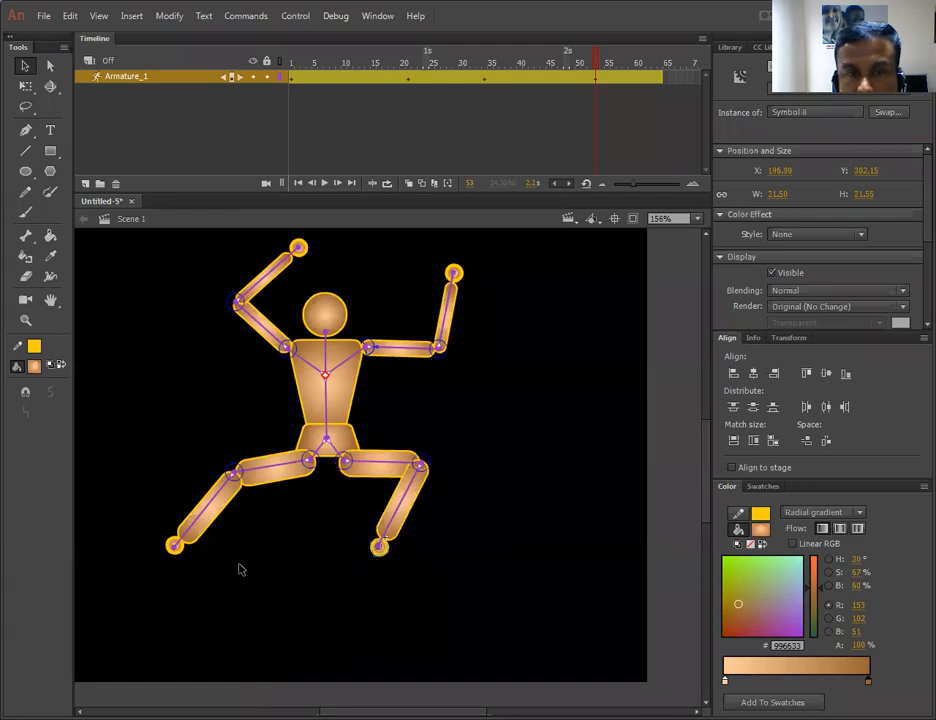
pyautogui.moveTo(175, 545); pyautogui.dragTo(393, 645)
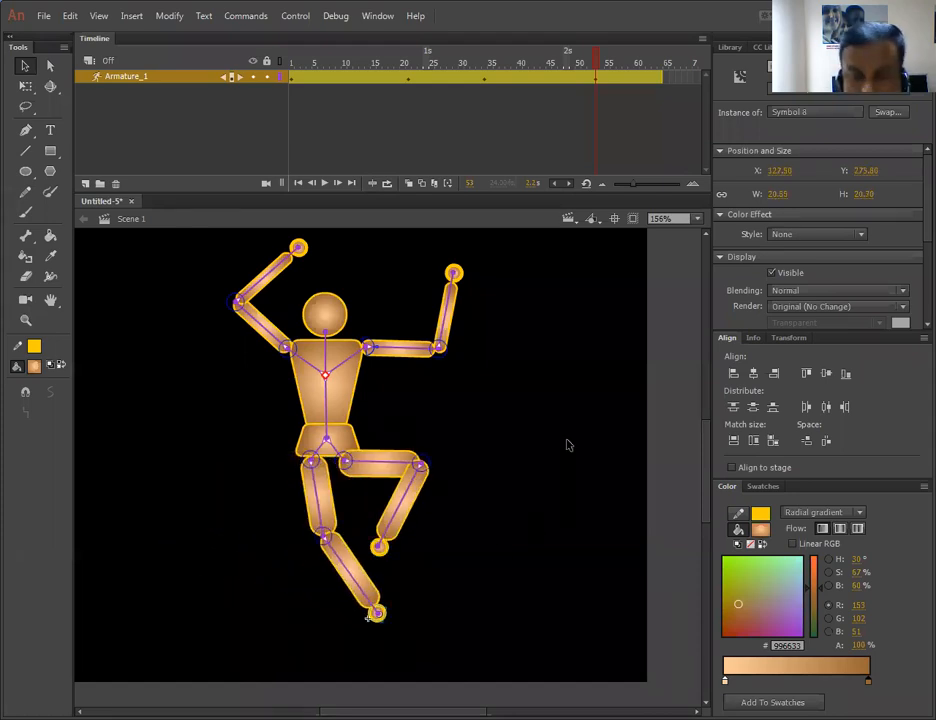
pyautogui.hotkey('ctrl', 'Return')
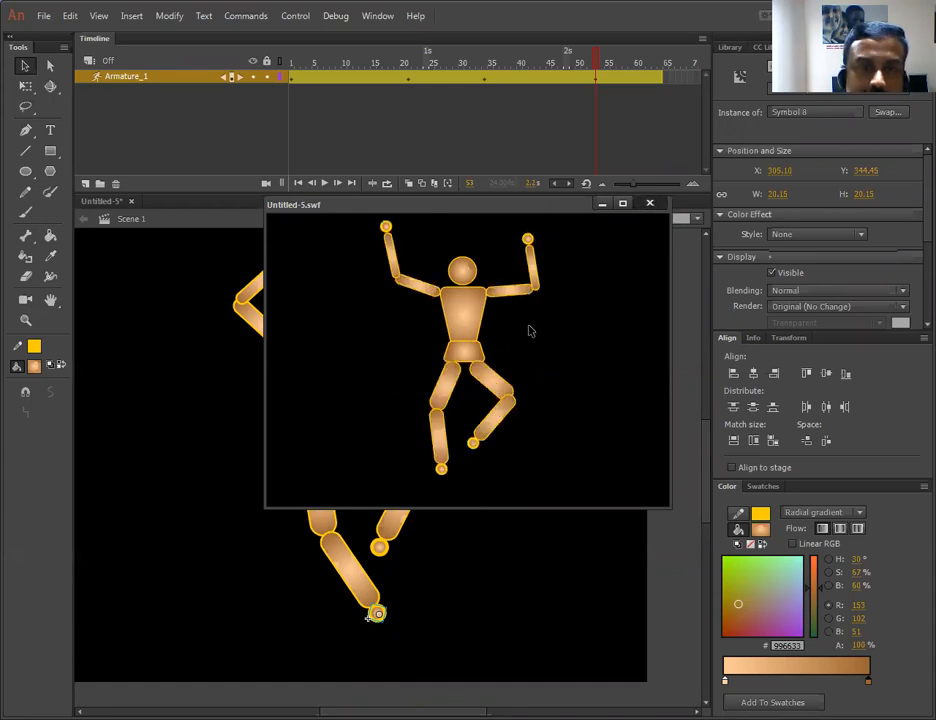
pyautogui.hotkey('ctrl', 'w')
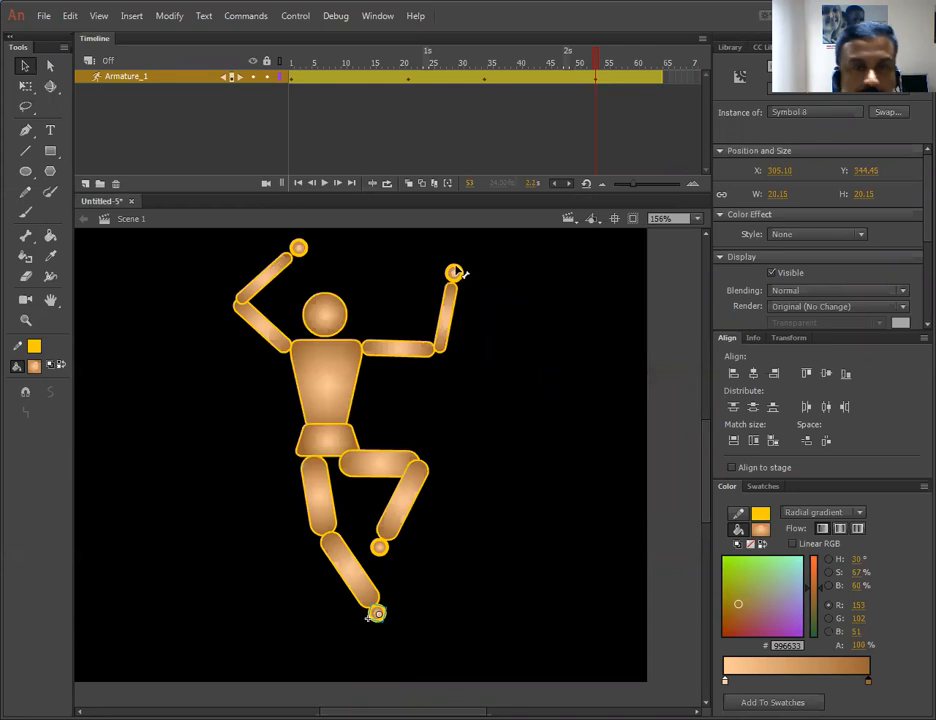
# Open Symbol 8 from the library, convert its Layer_1 to a guide layer, and return to the main scene
pyautogui.click(731, 48)
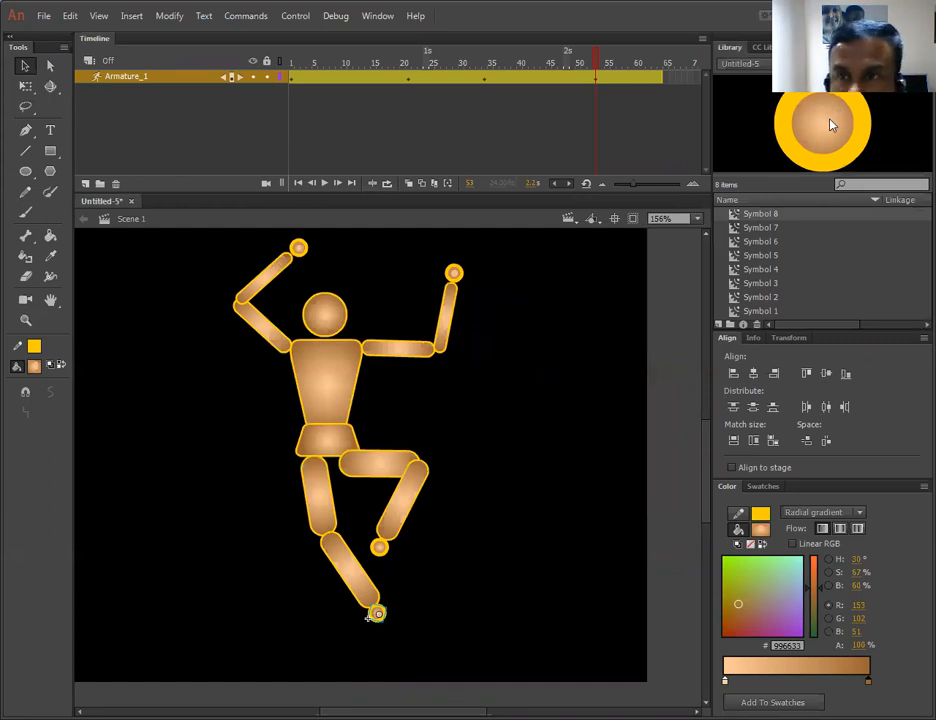
pyautogui.doubleClick(750, 214)
pyautogui.doubleClick(733, 216)
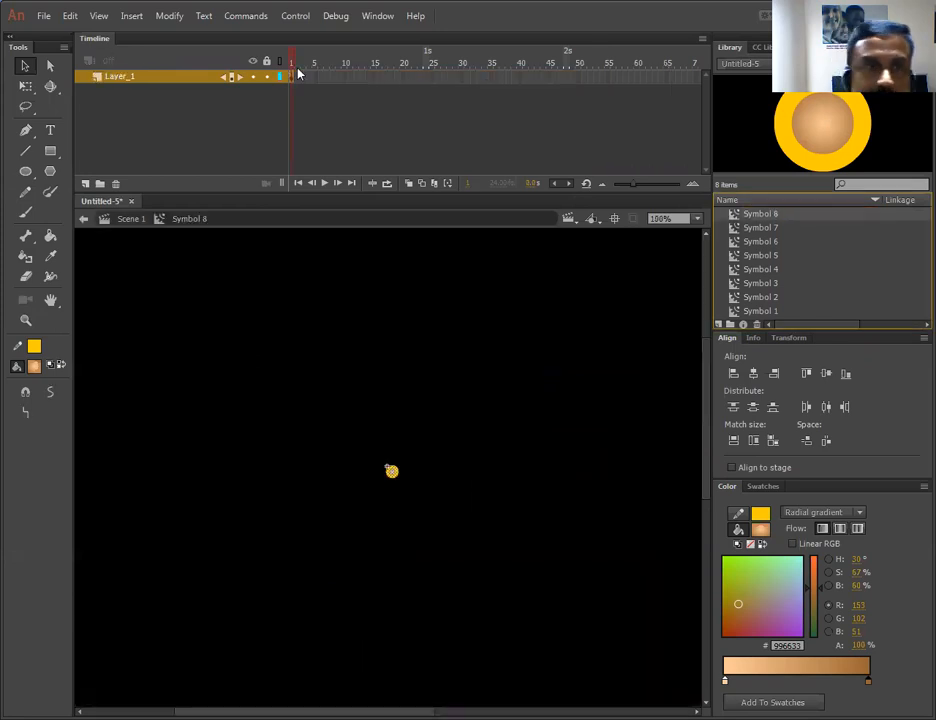
pyautogui.rightClick(116, 80)
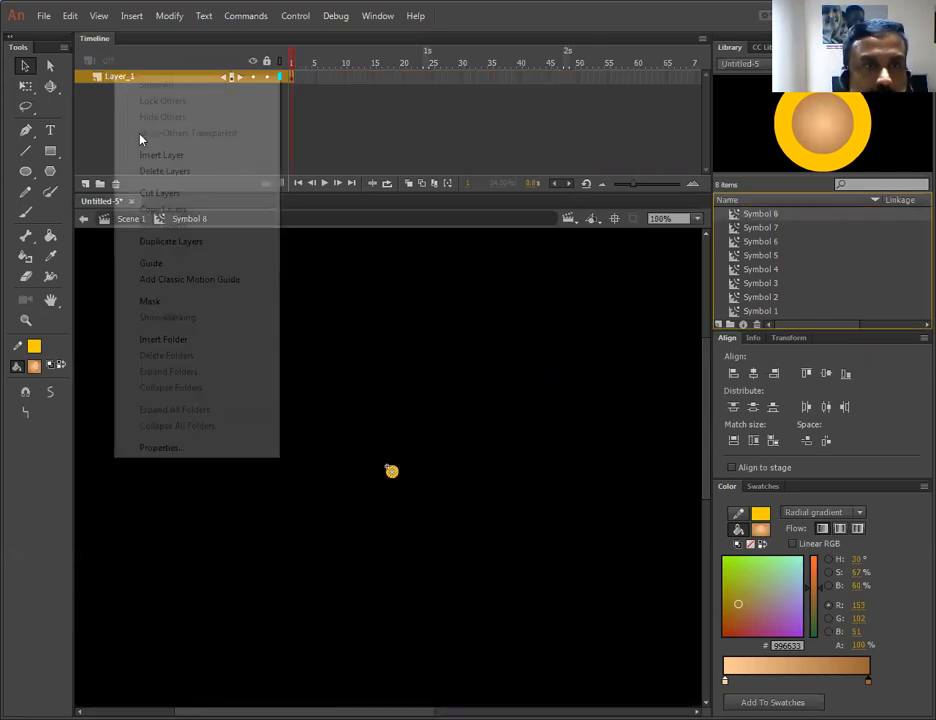
pyautogui.click(152, 263)
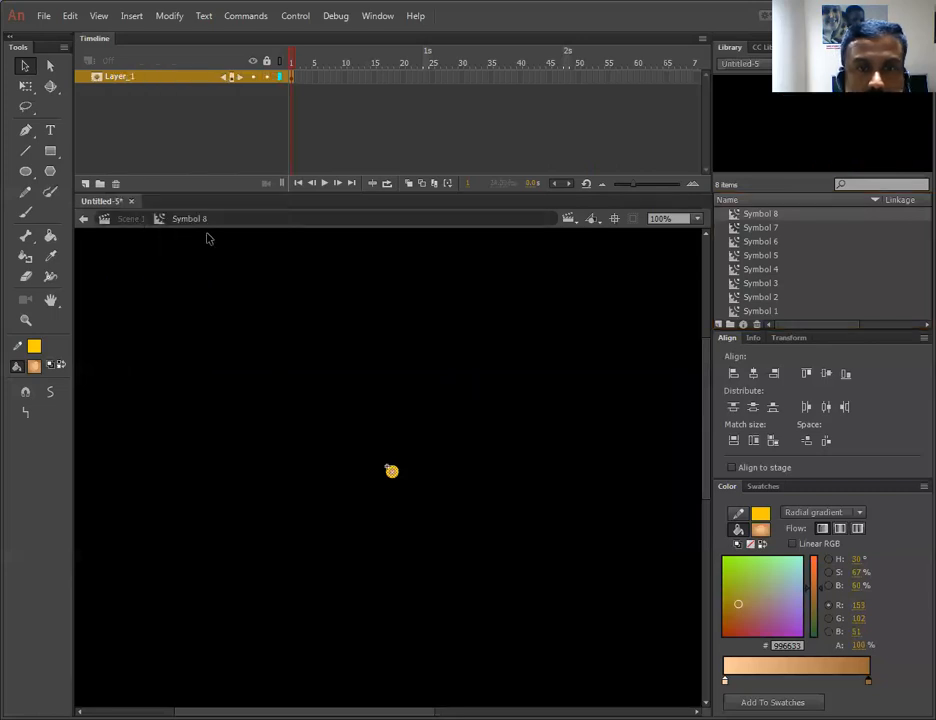
pyautogui.doubleClick(492, 368)
pyautogui.click(490, 368)
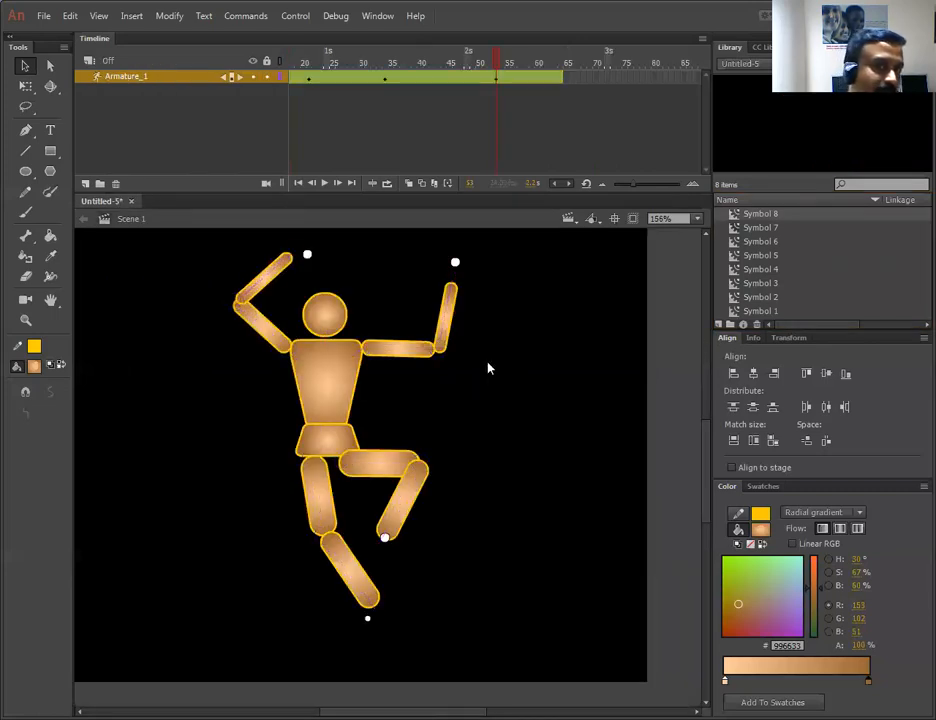
# Preview the movie with the hand and foot circles set as guides, and close the preview
pyautogui.hotkey('ctrl', 'Return')
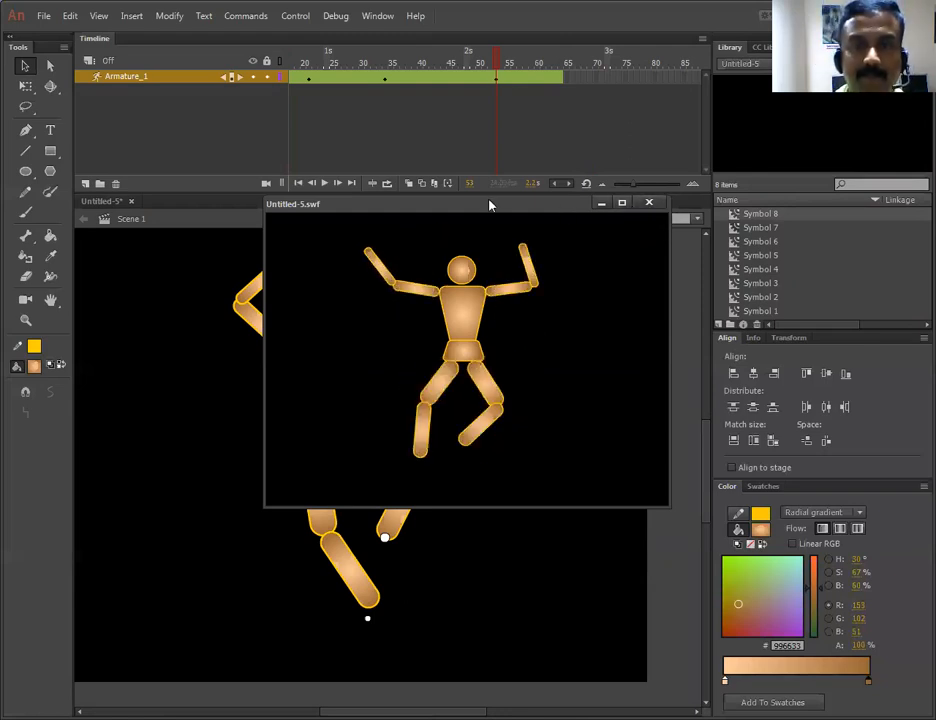
pyautogui.moveTo(489, 202); pyautogui.dragTo(411, 274)
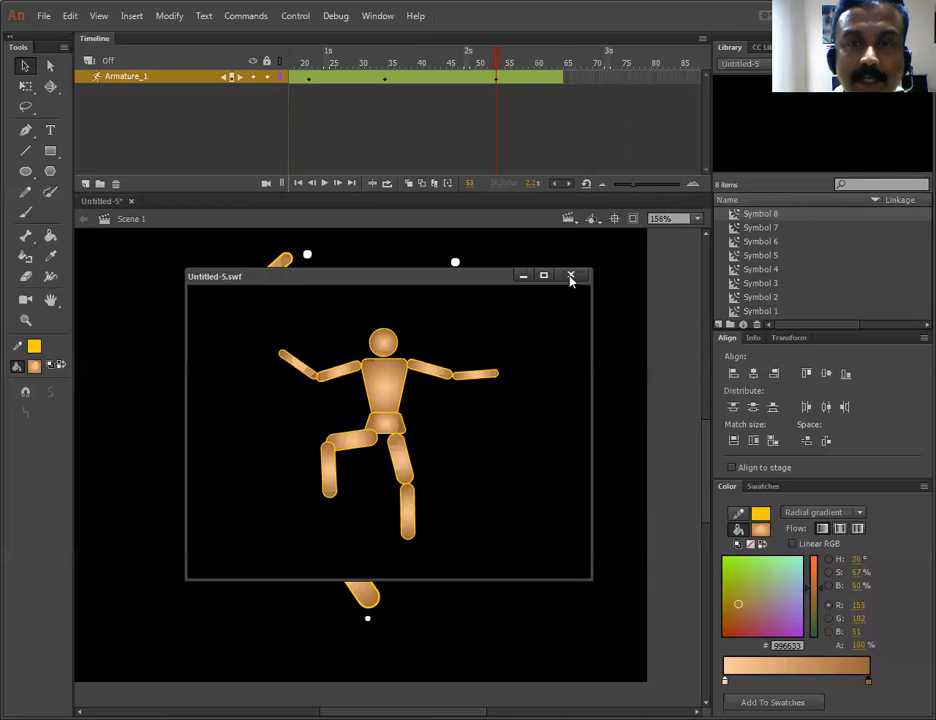
pyautogui.click(570, 278)
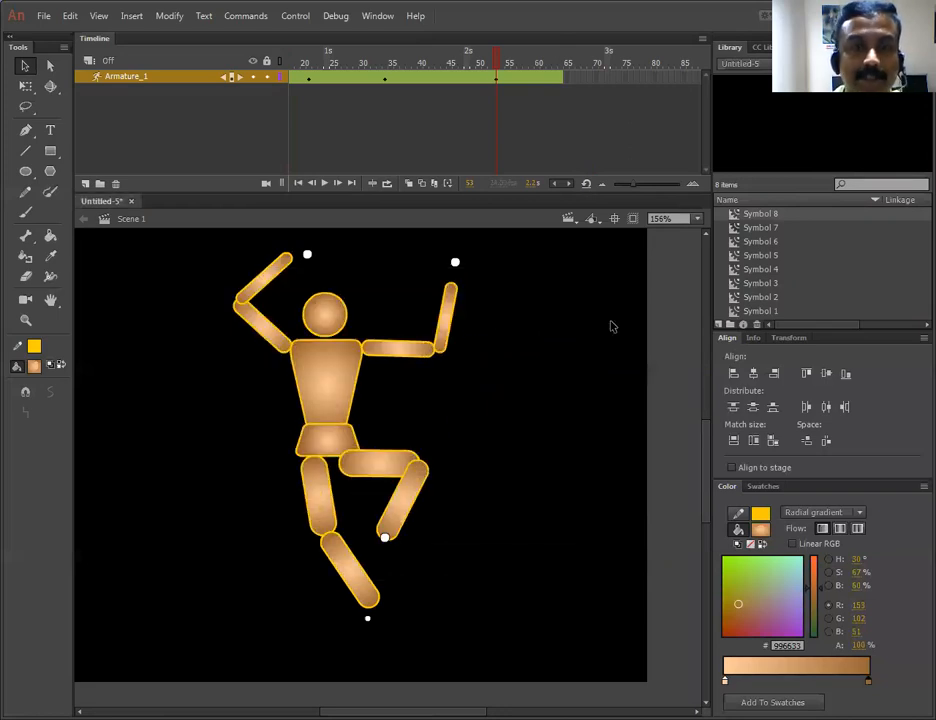